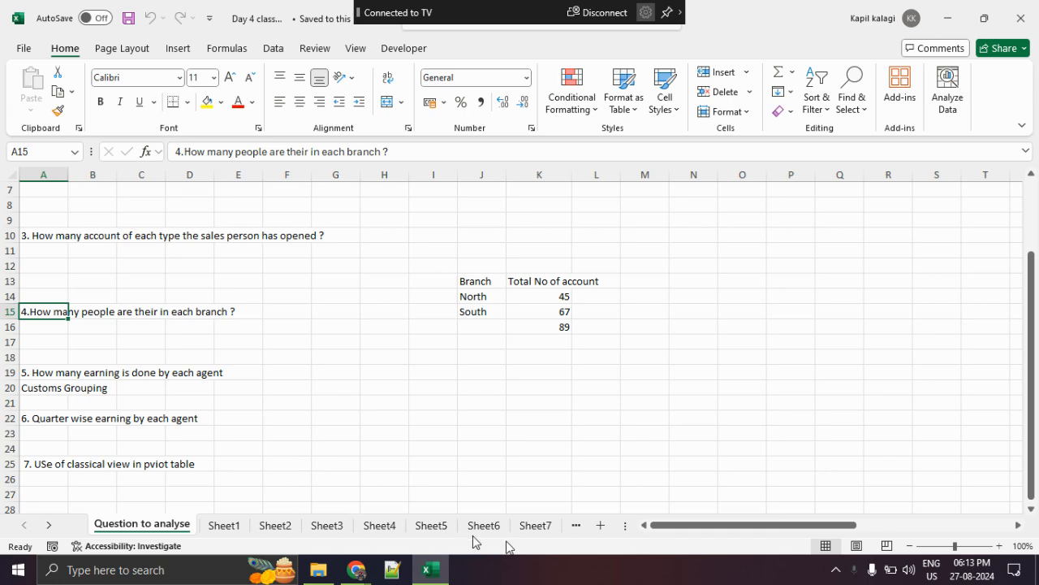
- Delete the sheets Sheet1 through Sheet6 together from the workbook
click(236, 526)
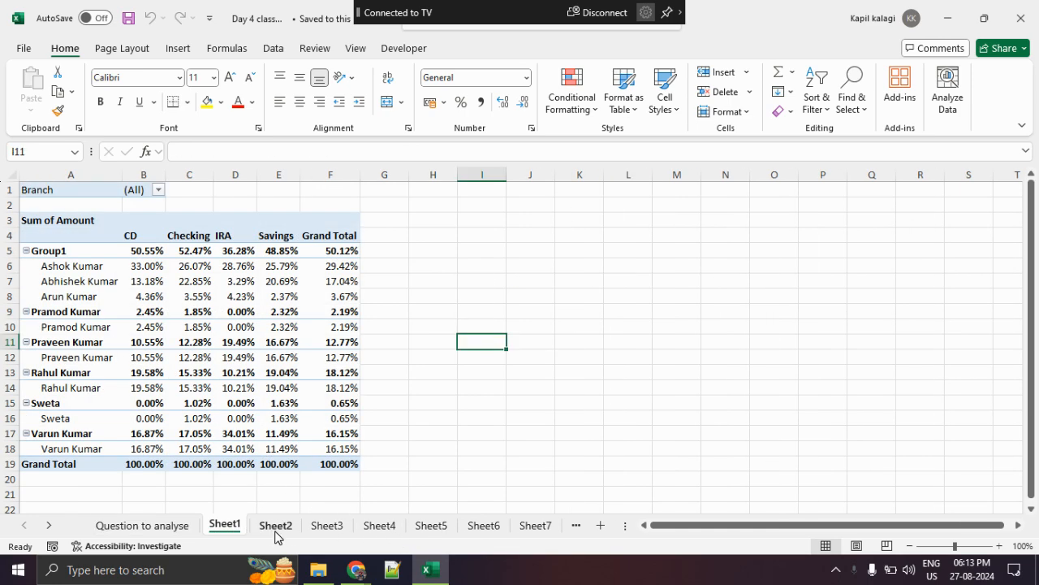
ctrl+click(276, 528)
ctrl+click(325, 528)
ctrl+click(383, 529)
ctrl+click(431, 527)
ctrl+click(483, 528)
right_click(483, 528)
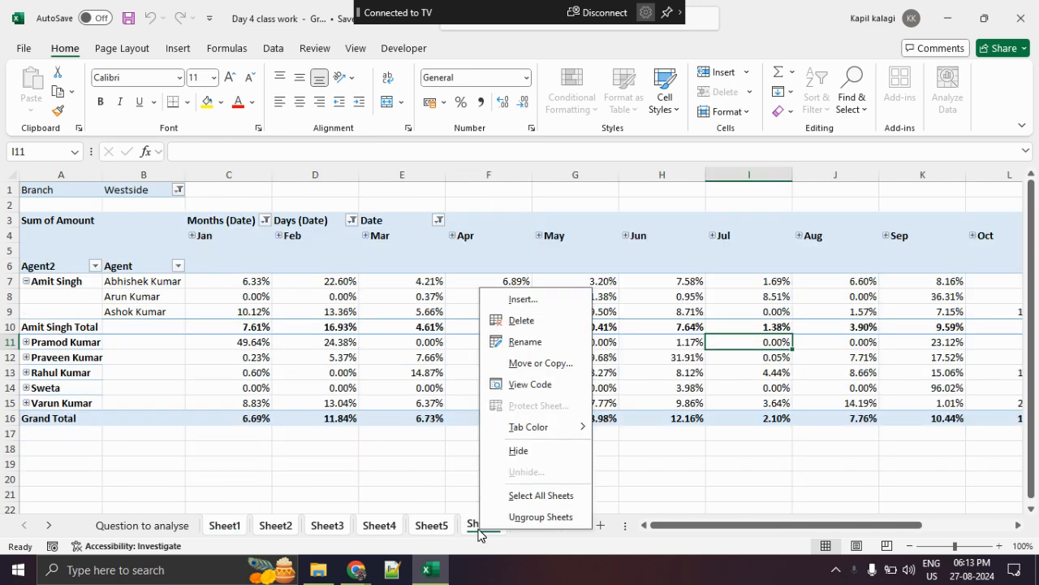
click(534, 322)
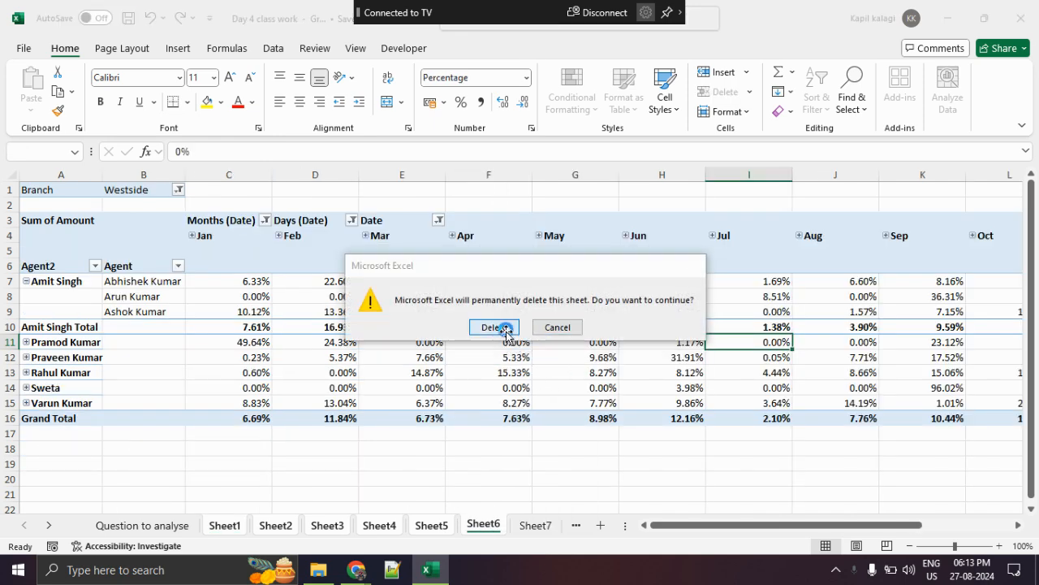
click(494, 327)
- Show the Pivot Table Dataset sheet from its header row at 90% zoom, with all columns from Agent to Amount in view
click(301, 523)
click(229, 527)
click(296, 526)
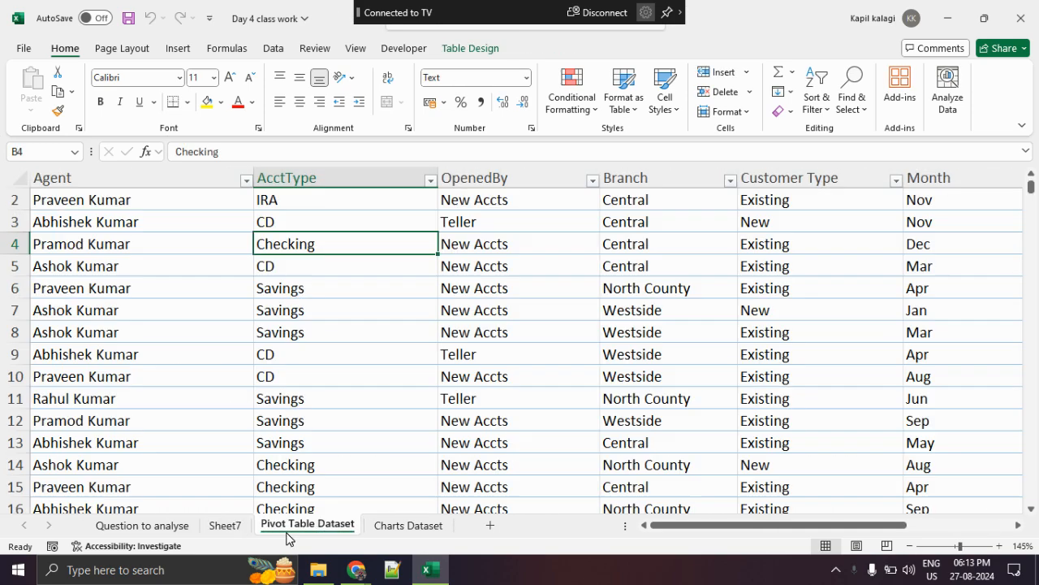
click(399, 527)
click(284, 524)
click(908, 546)
click(908, 546)
click(908, 546)
click(908, 545)
click(907, 546)
click(906, 546)
click(907, 546)
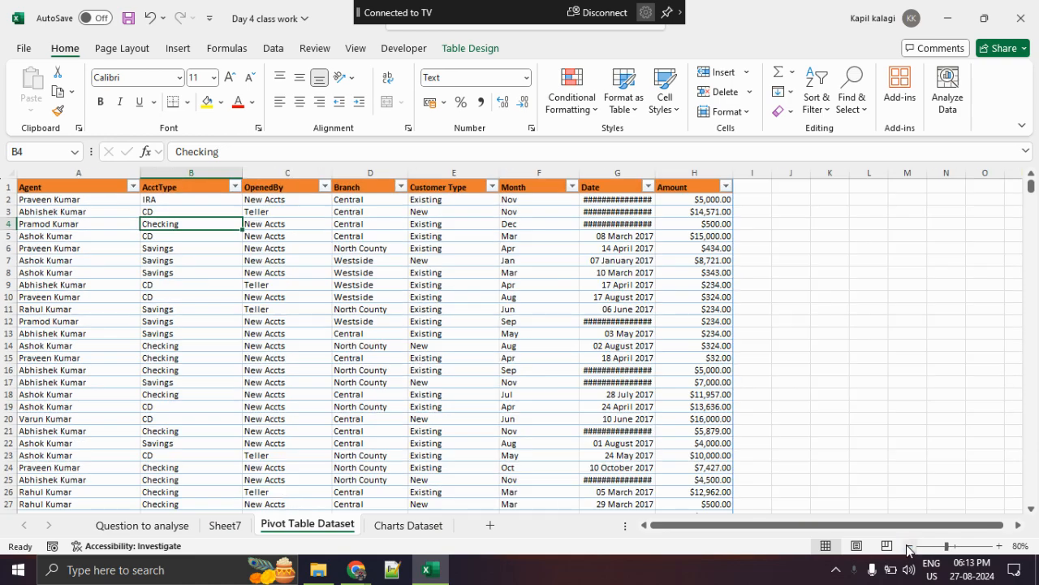
click(907, 546)
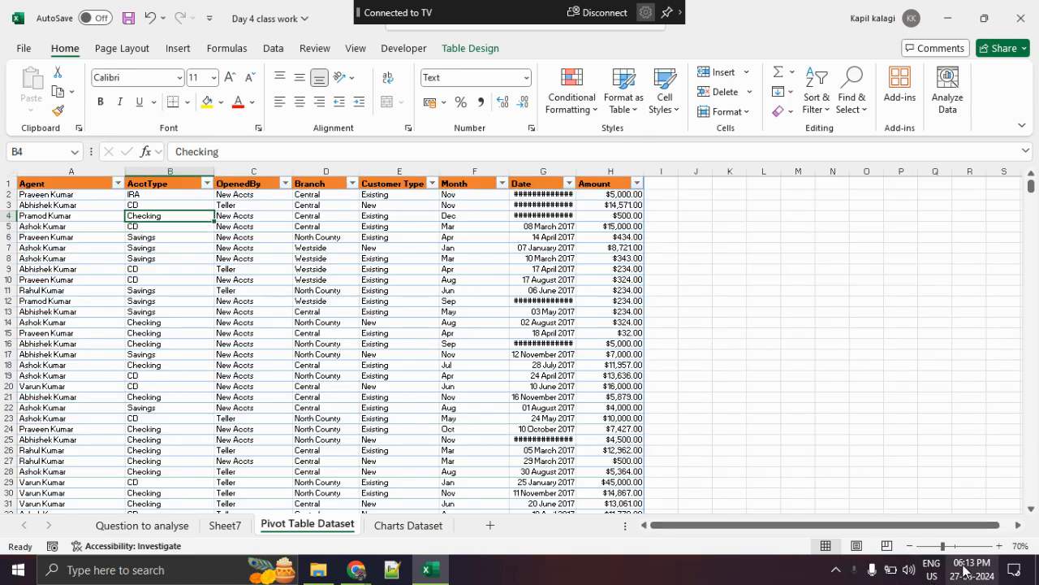
click(999, 545)
click(1000, 546)
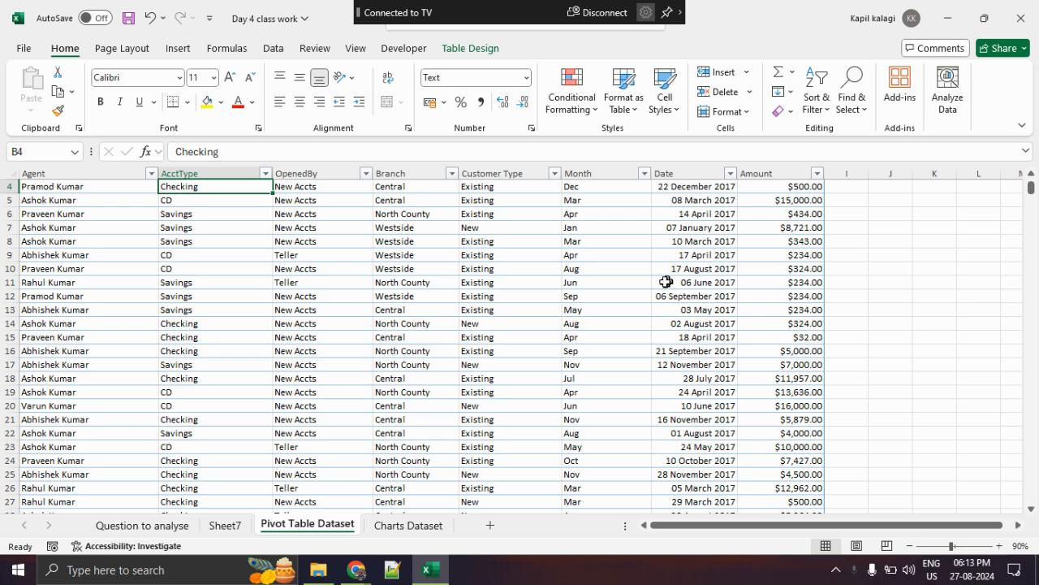
scroll(666, 282, up, 1)
click(297, 300)
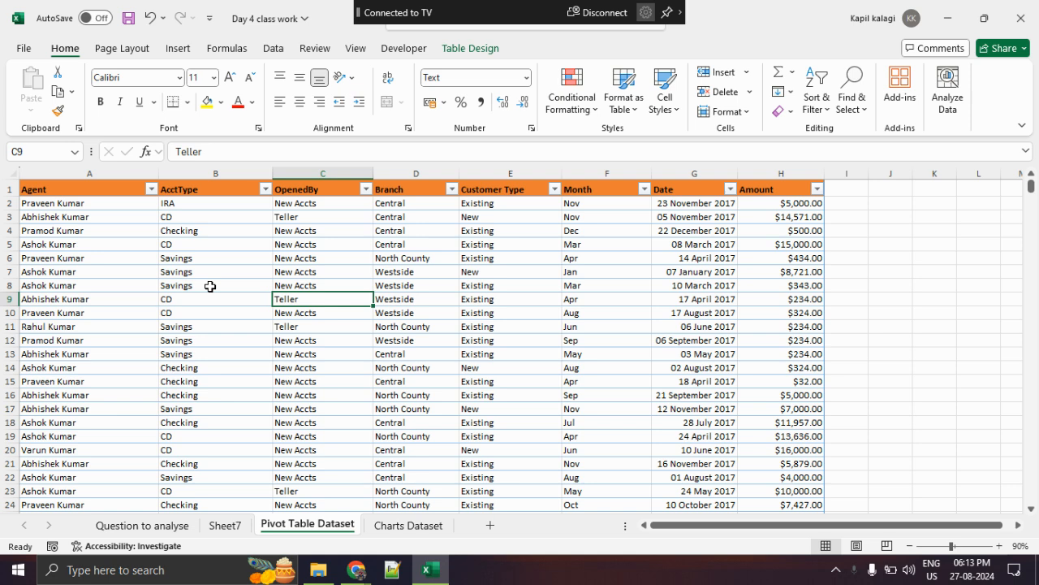
- Examine the dataset column by column, from Agent and AcctType through OpenedBy, Branch and Customer Type to Month and Date
drag(122, 216, 120, 294)
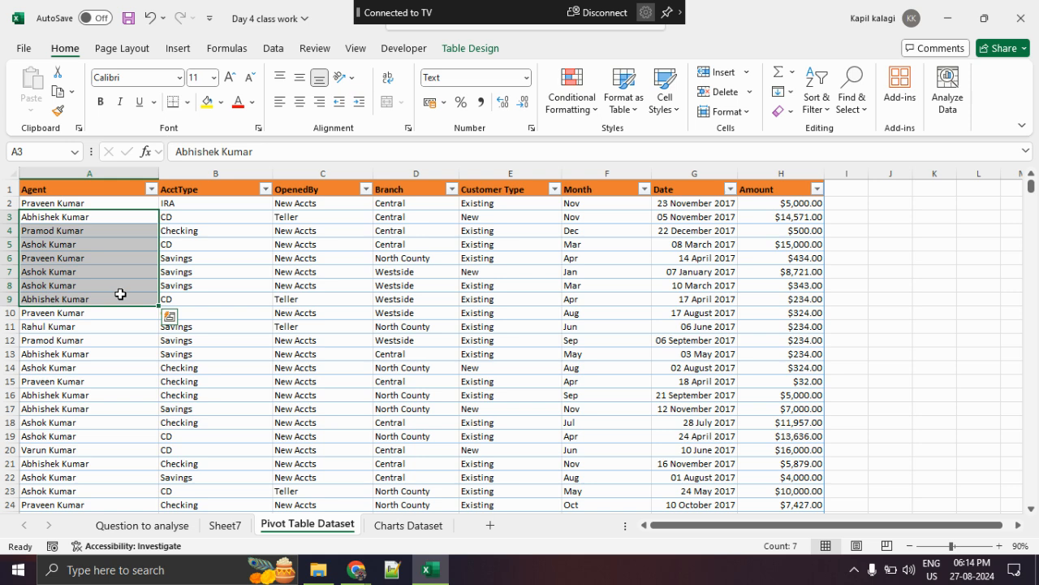
click(119, 355)
drag(236, 217, 232, 361)
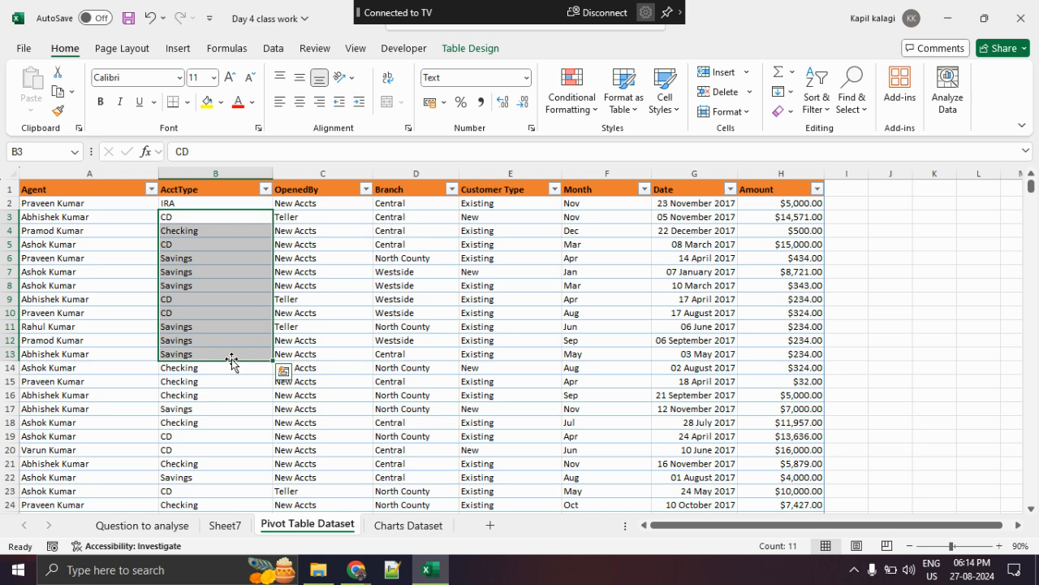
click(340, 232)
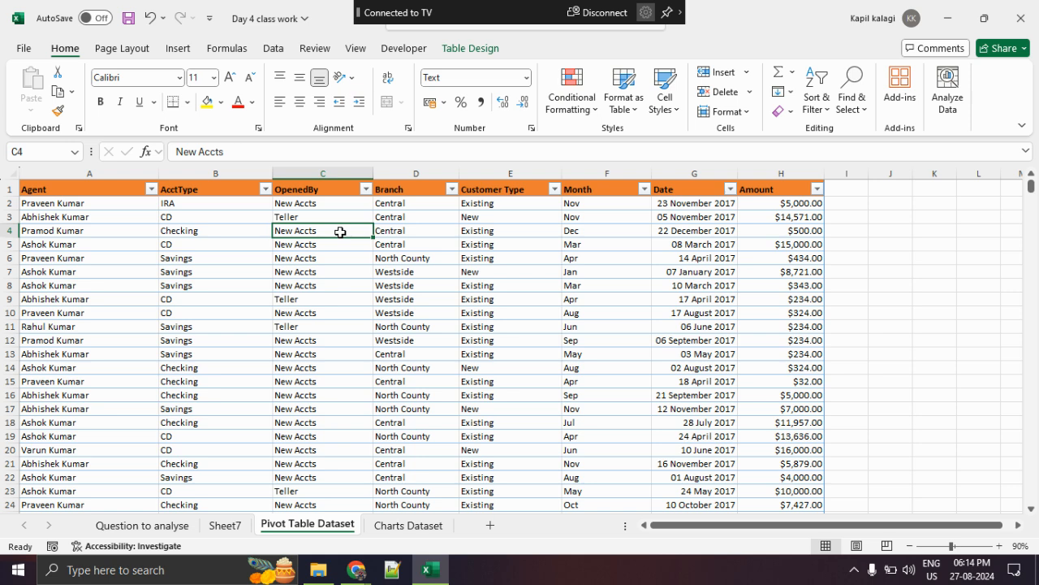
key(Right)
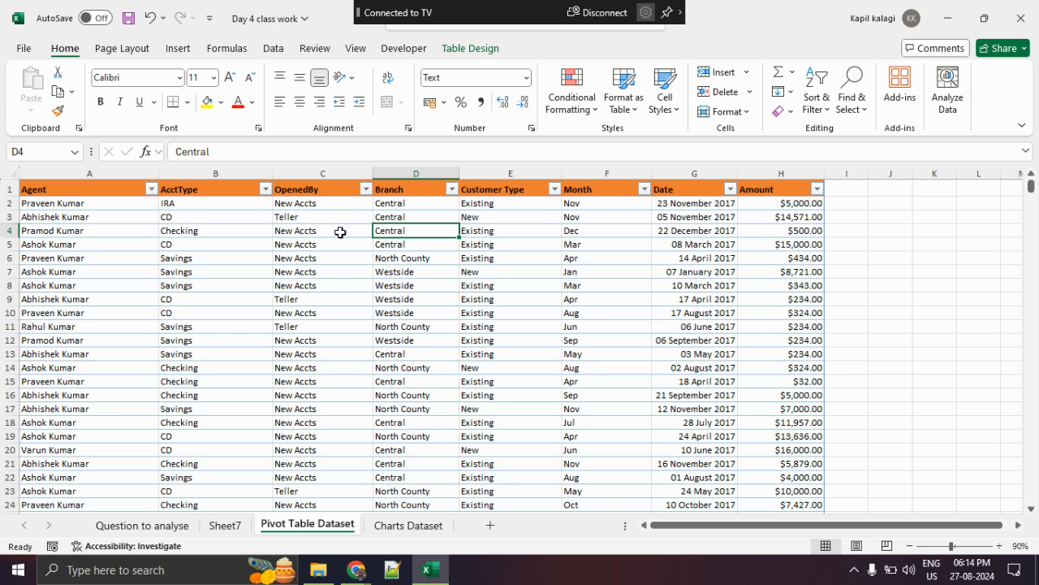
key(Right)
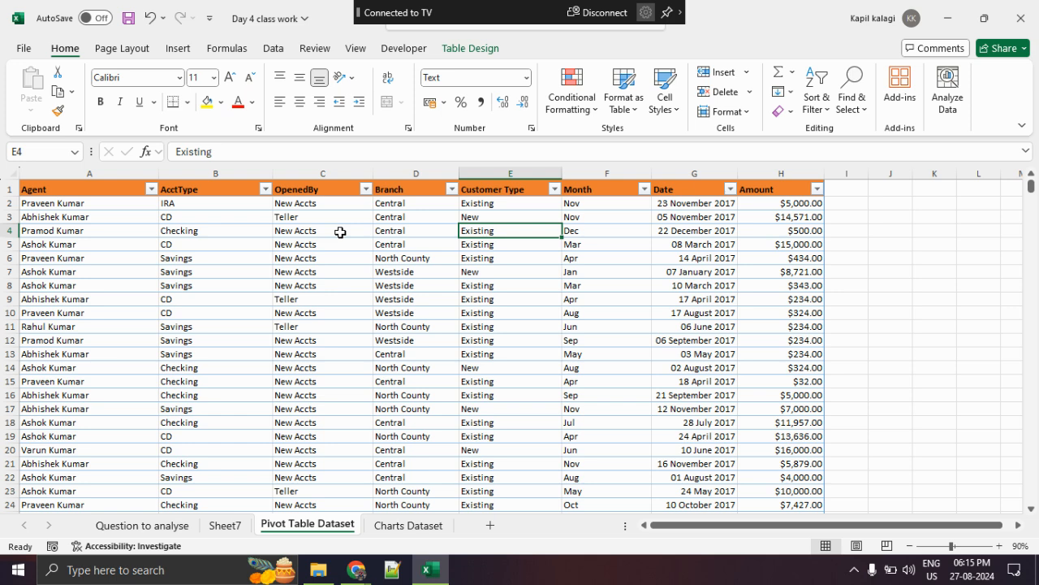
key(Right)
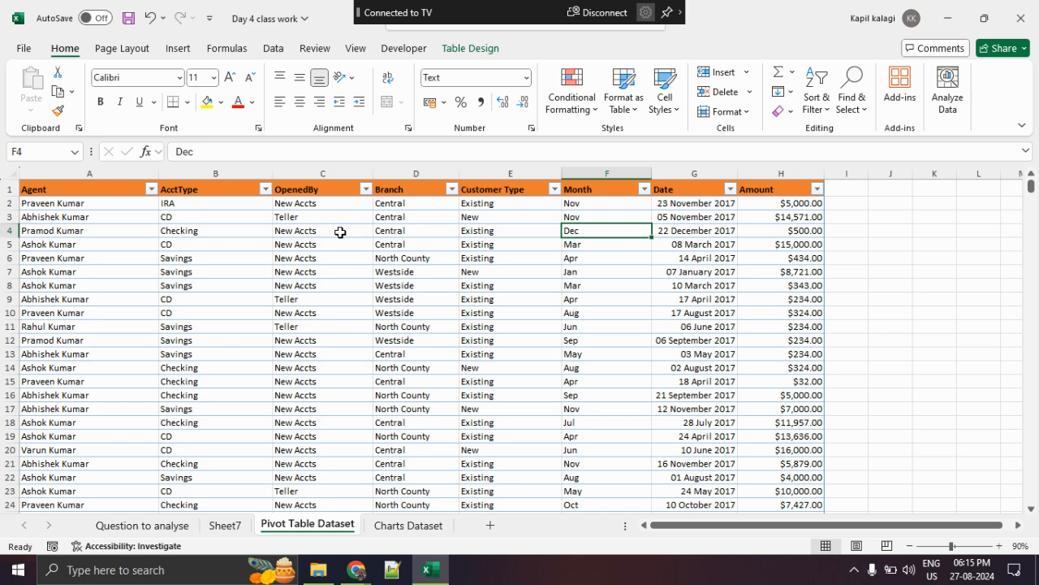
key(Right)
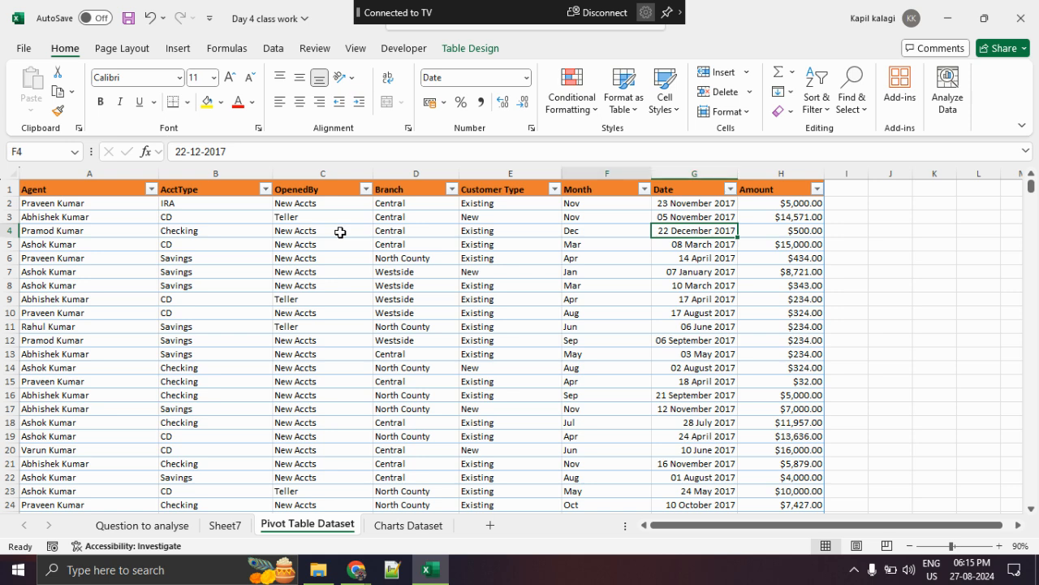
key(Left)
key(shift+Right)
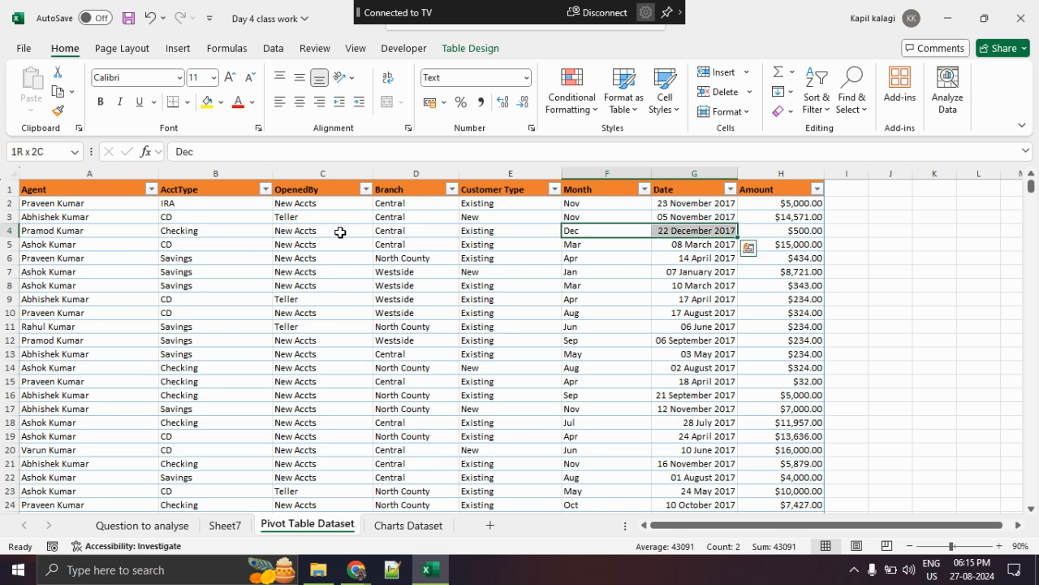
- Launch ZoomIt from the Excel Class folder, accept its settings with the Ctrl + 1 zoom toggle, and return to the workbook
click(318, 569)
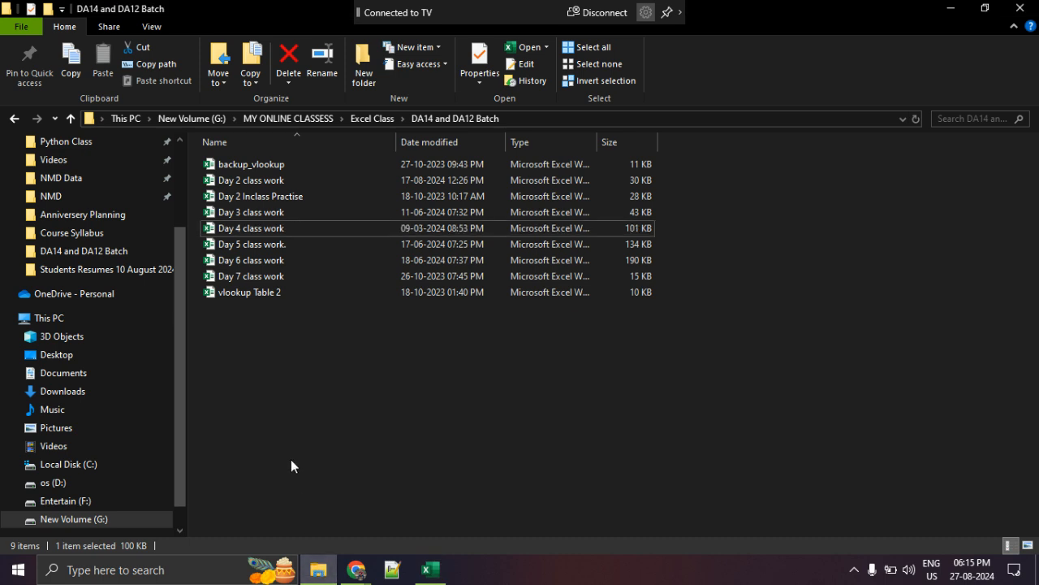
click(372, 119)
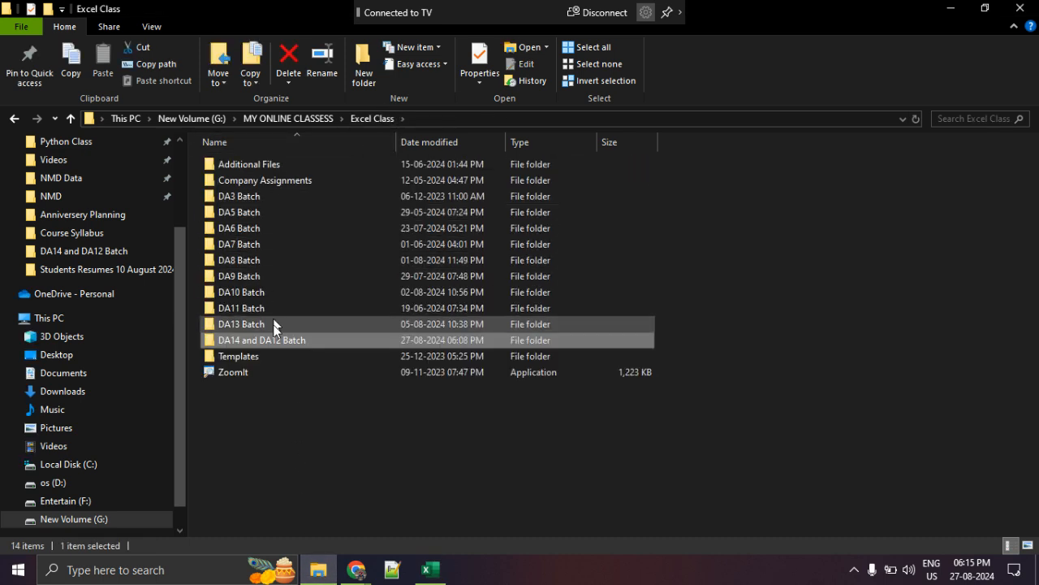
double_click(270, 373)
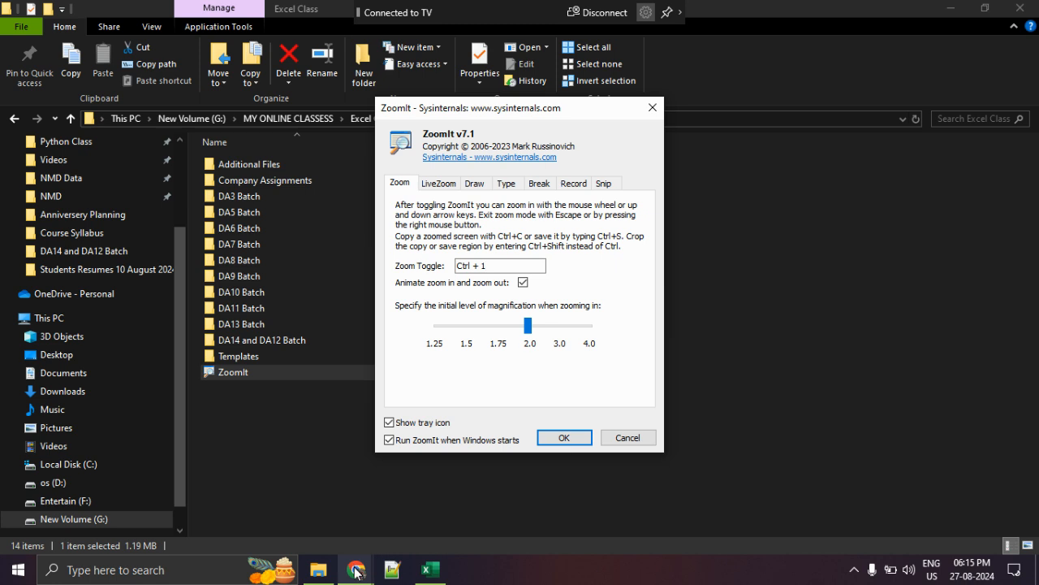
click(563, 437)
click(429, 572)
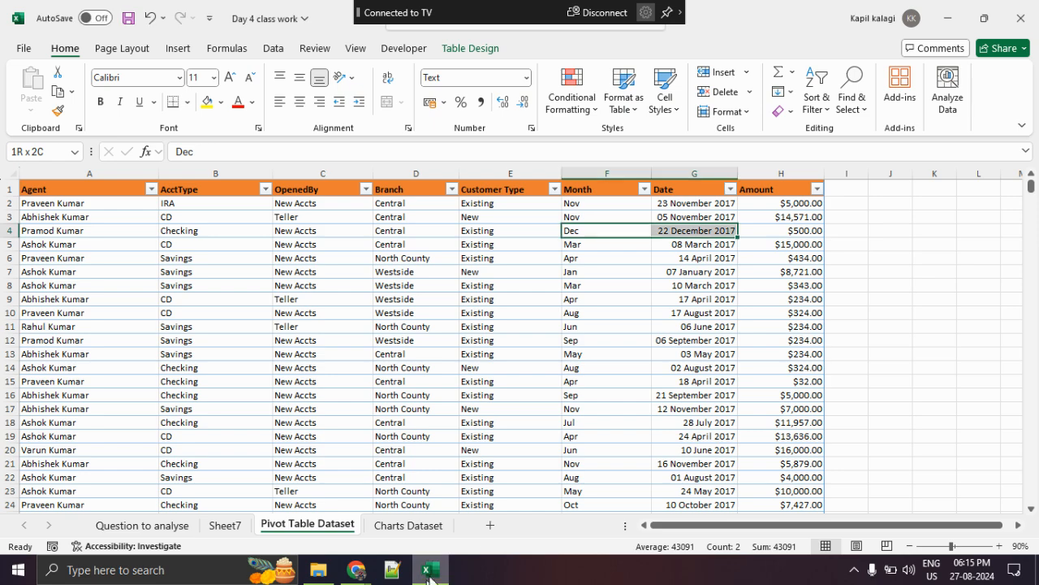
- Magnify the screen with ZoomIt, circle the Month and Date columns and the Amount column in red, and exit the magnified view
key(ctrl+1)
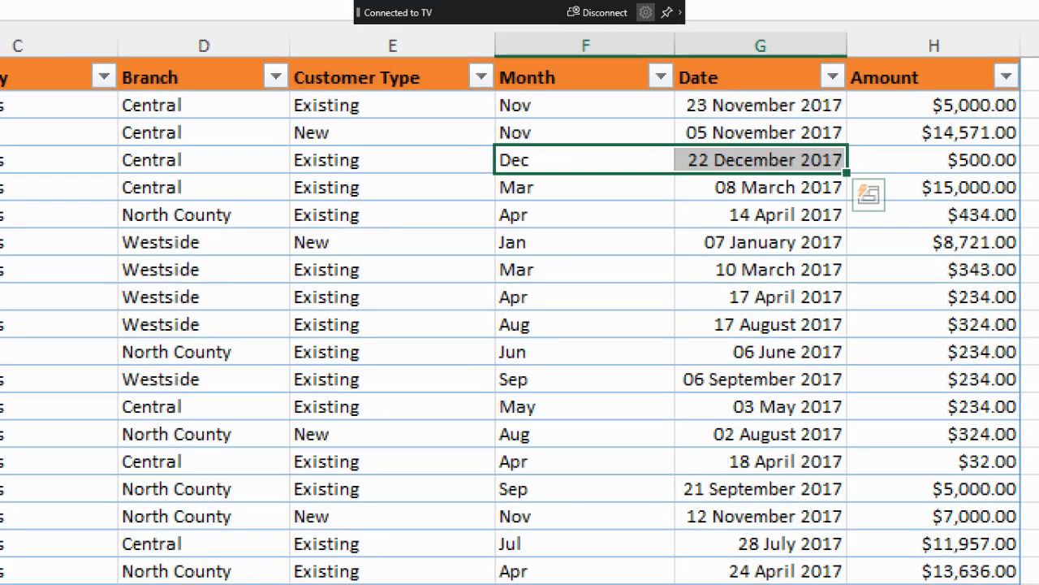
mouse_move(776, 84)
mouse_down()
mouse_move(462, 140)
mouse_move(841, 348)
mouse_move(689, 62)
mouse_up()
mouse_move(973, 103)
mouse_down()
mouse_move(836, 295)
mouse_move(993, 185)
mouse_move(917, 136)
mouse_up()
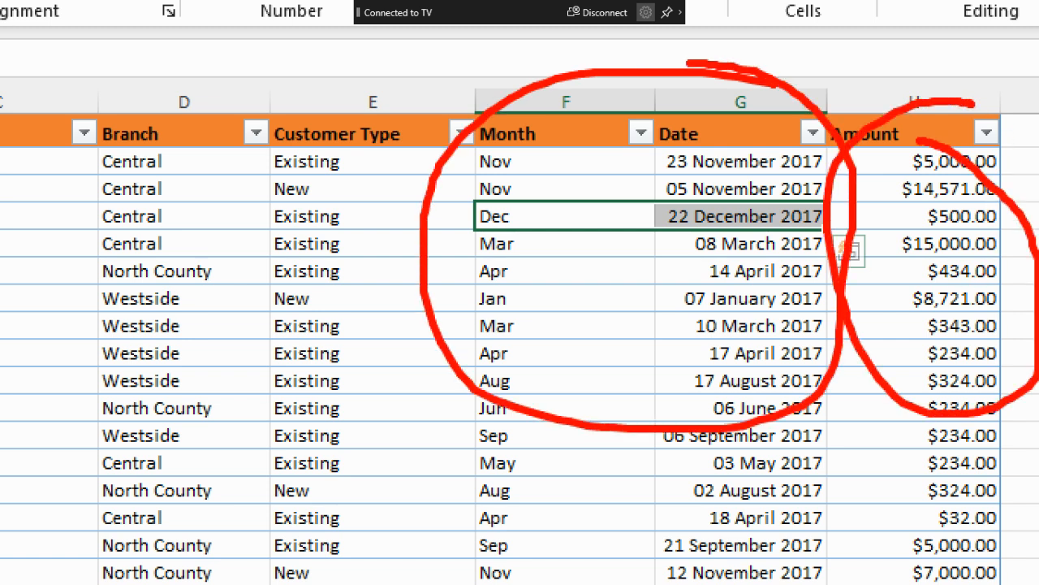
key(Escape)
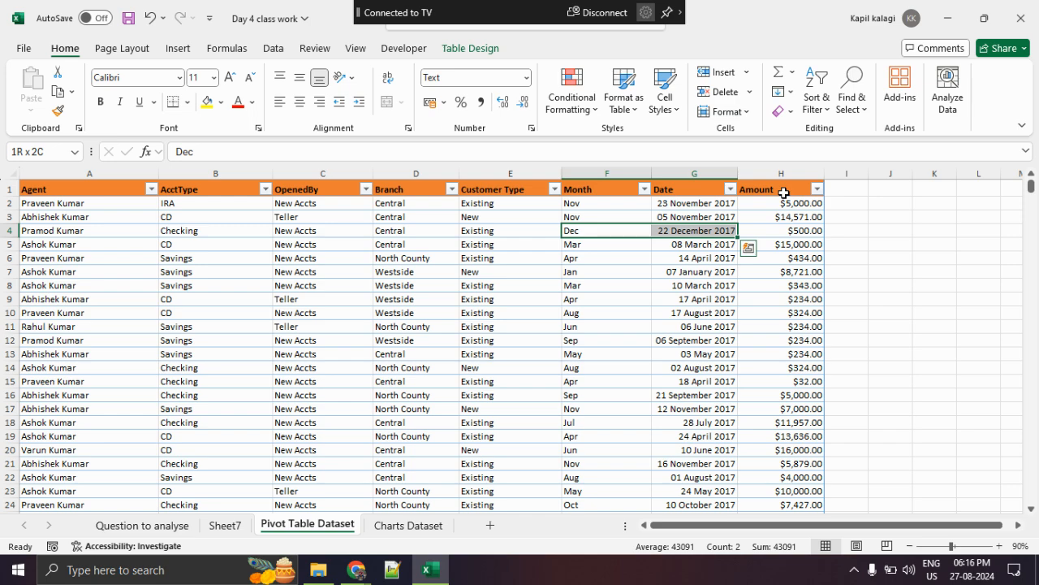
- Switch to the Google Meet call and check the in-call messages and the participant list
right_click(783, 193)
click(356, 569)
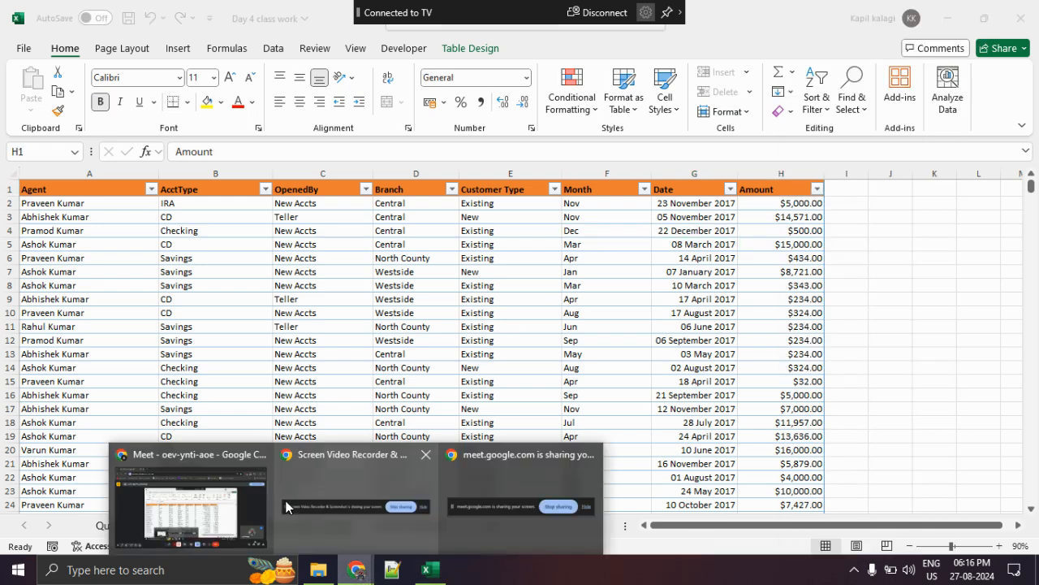
click(228, 487)
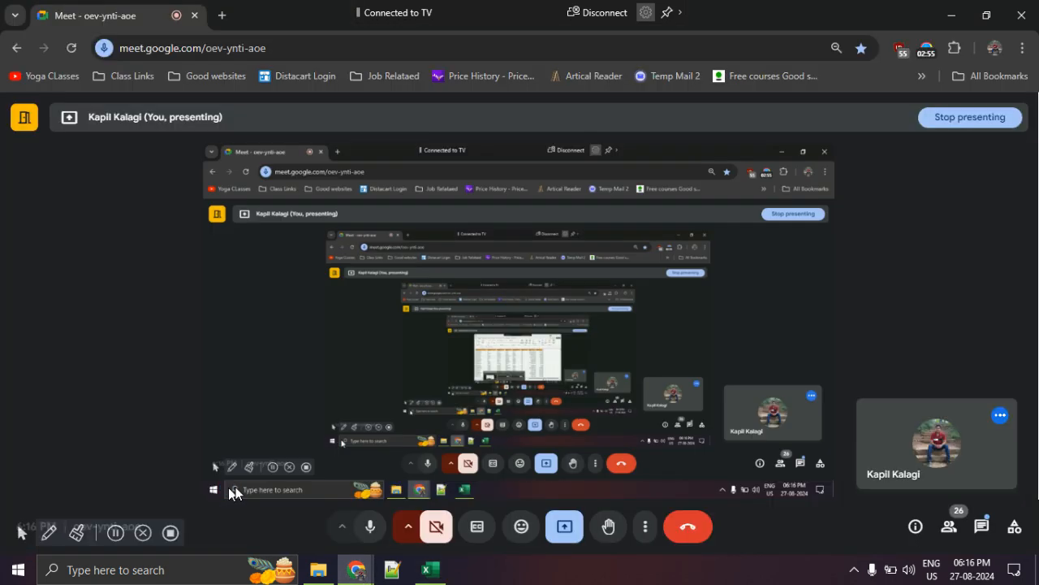
click(980, 529)
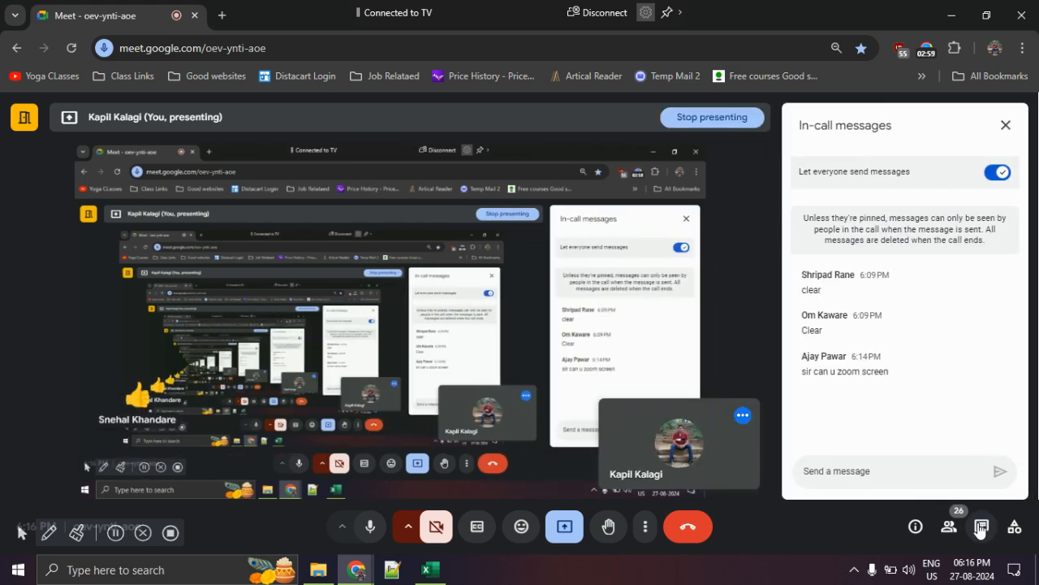
click(948, 526)
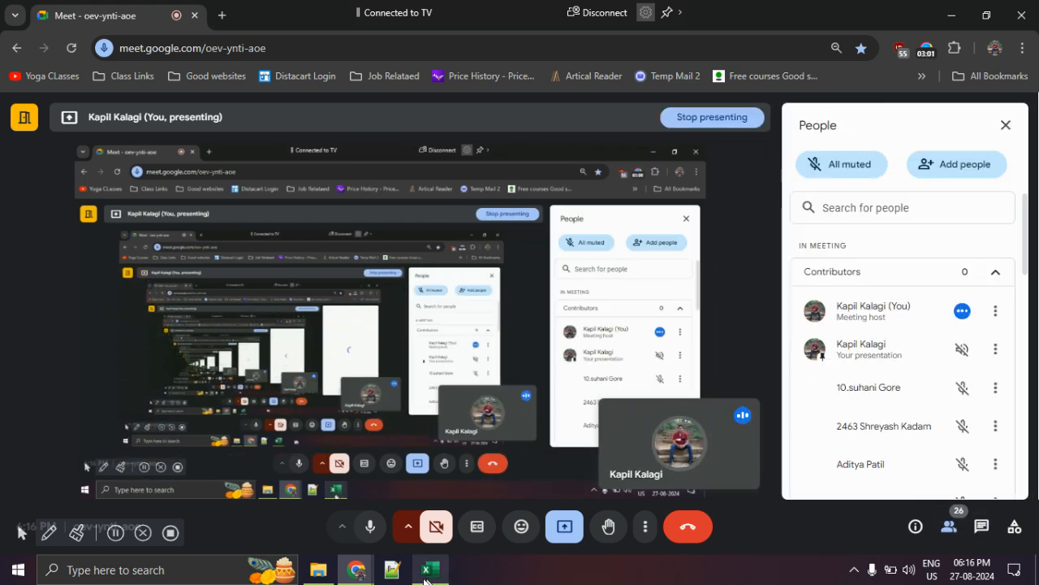
- Return to the Excel workbook and enlarge the dataset to 130% zoom, with the Agent column back in view
click(430, 573)
click(999, 546)
click(998, 546)
click(999, 546)
click(999, 546)
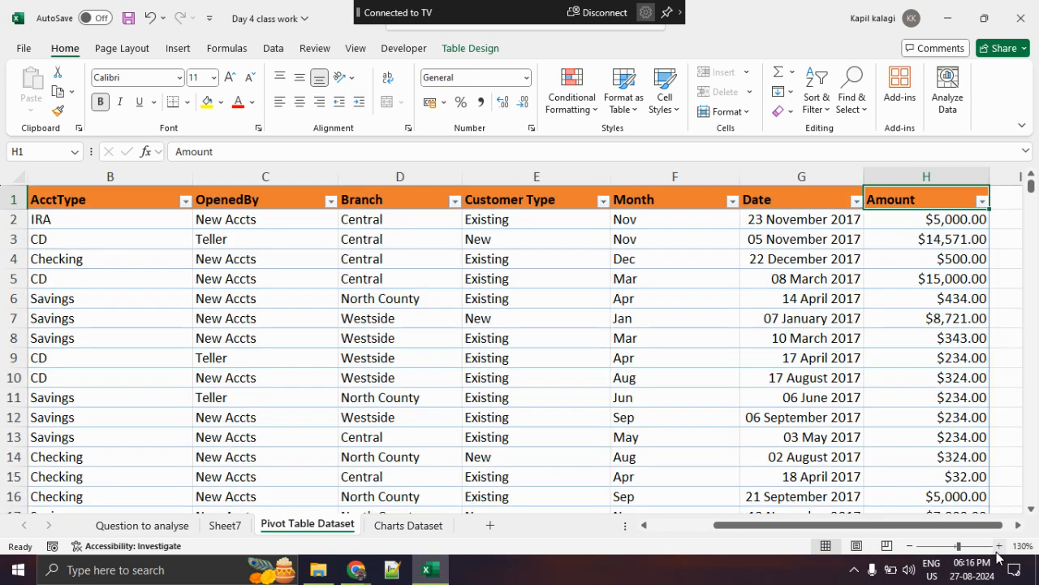
drag(927, 526, 780, 529)
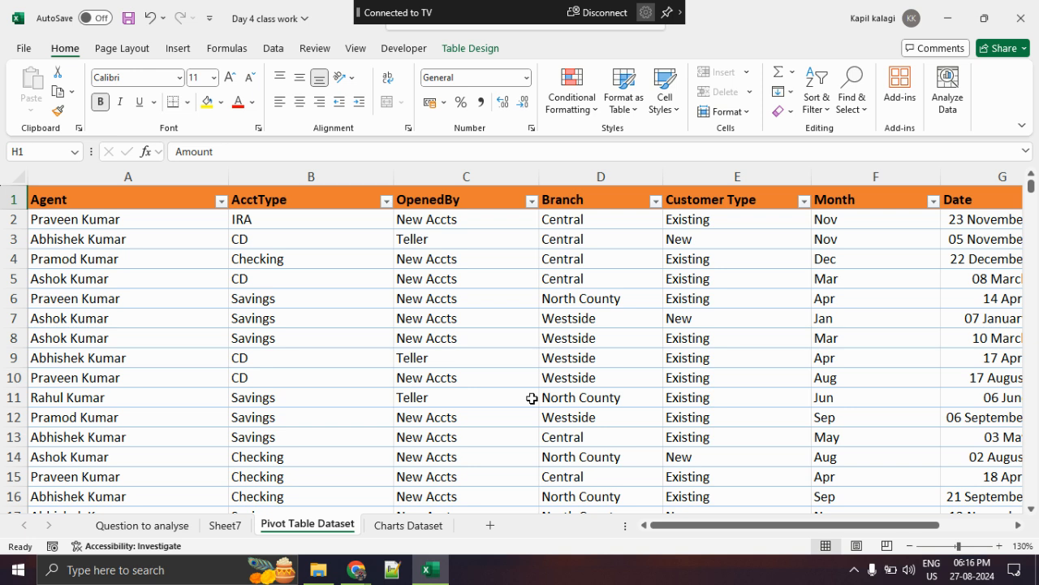
- Point out the account types in the AcctType column, including CD, Savings, Checking and IRA
drag(311, 246, 297, 422)
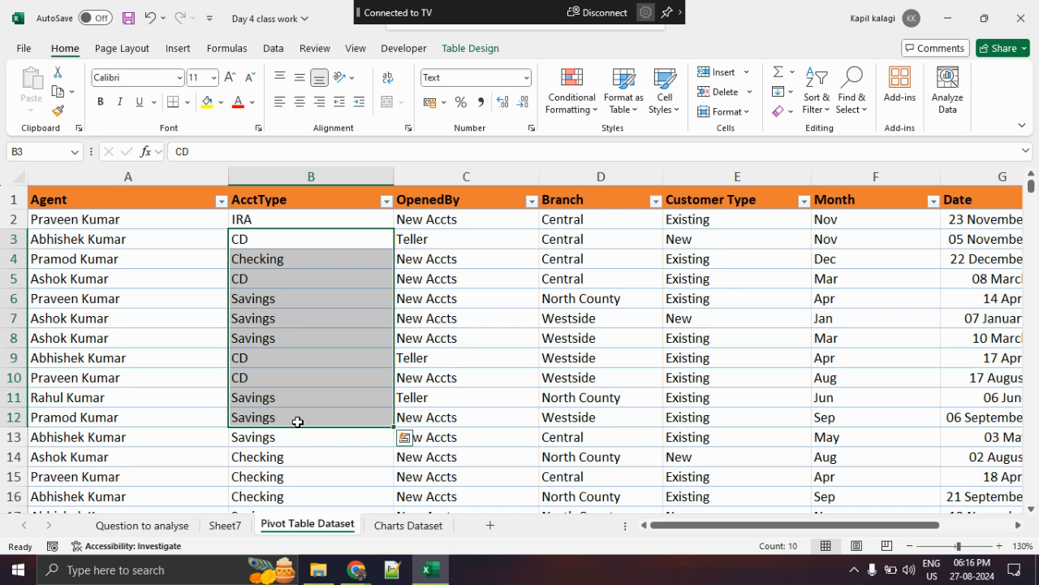
click(297, 453)
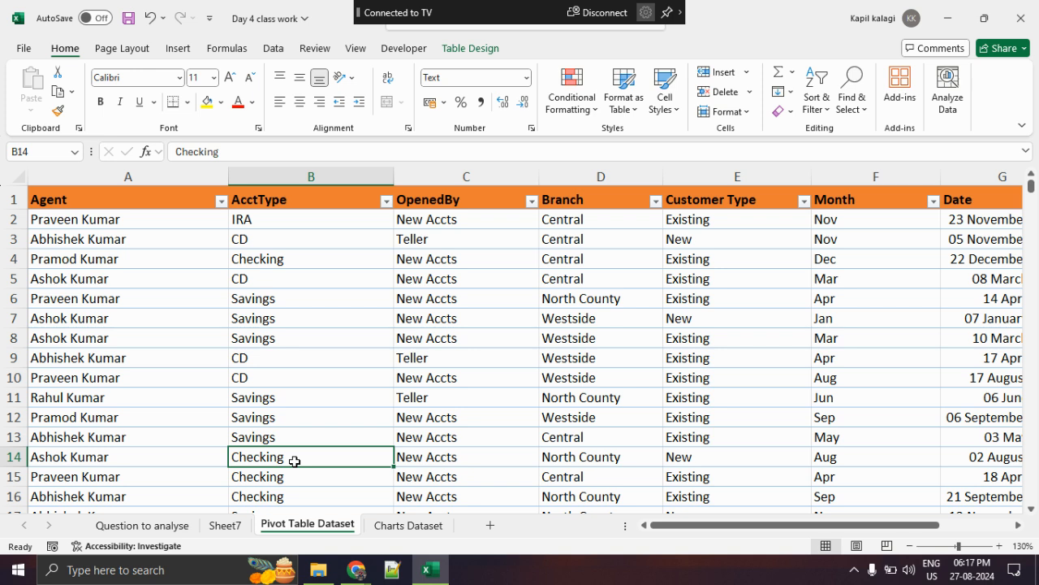
click(275, 220)
- Switch to the Google Meet call, read the in-call messages and place the cursor in the message field
mouse_move(356, 569)
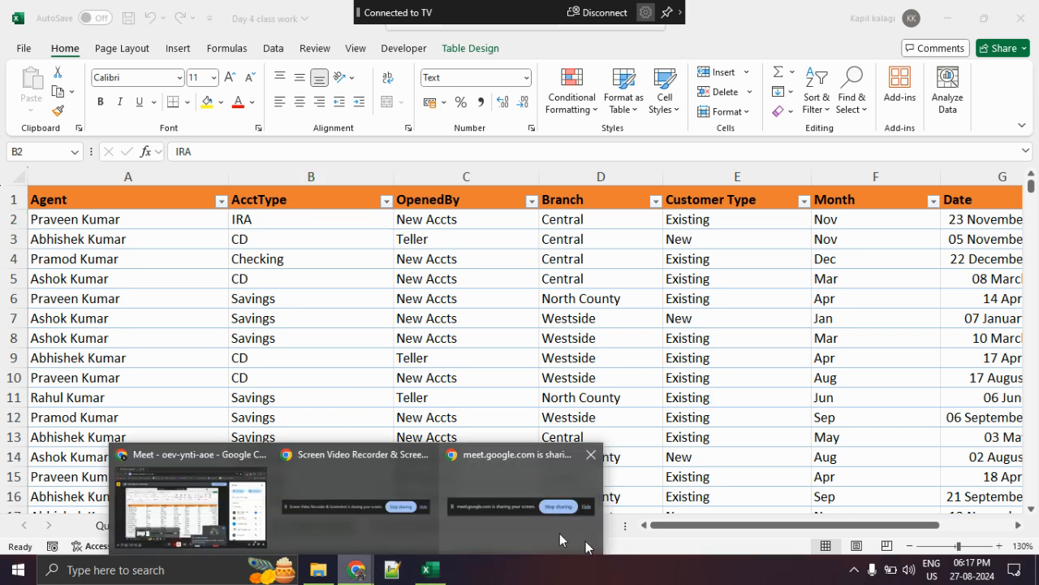
click(187, 502)
click(982, 527)
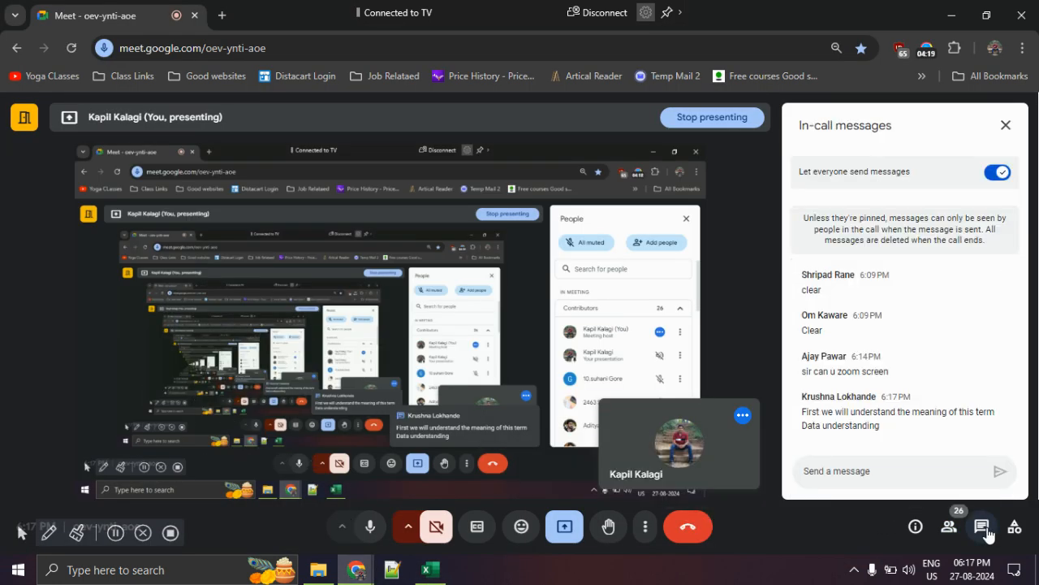
click(928, 477)
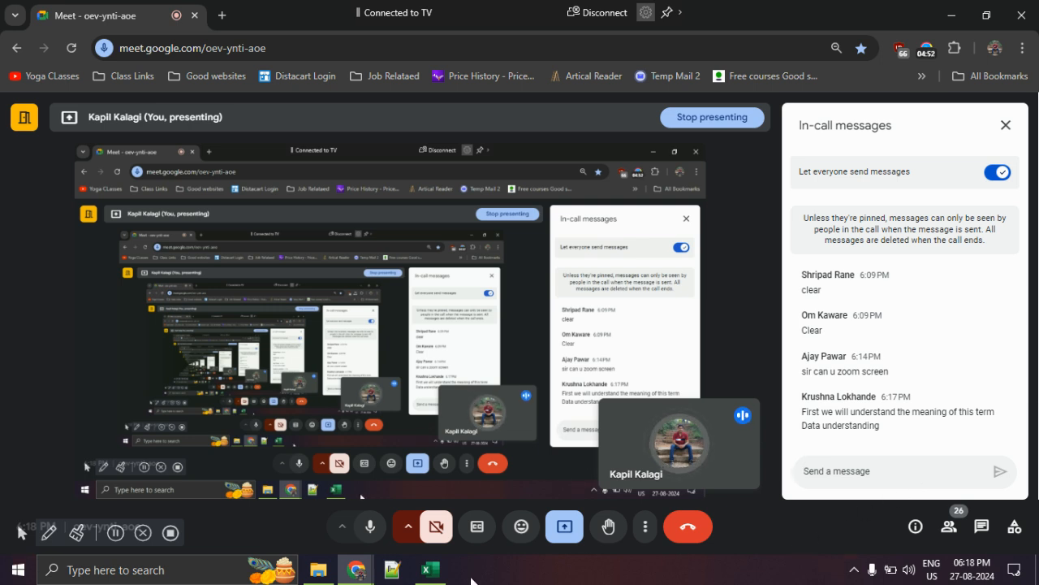
- Return to the Excel workbook and highlight the entries of each column in turn, from Agent through Date
click(430, 570)
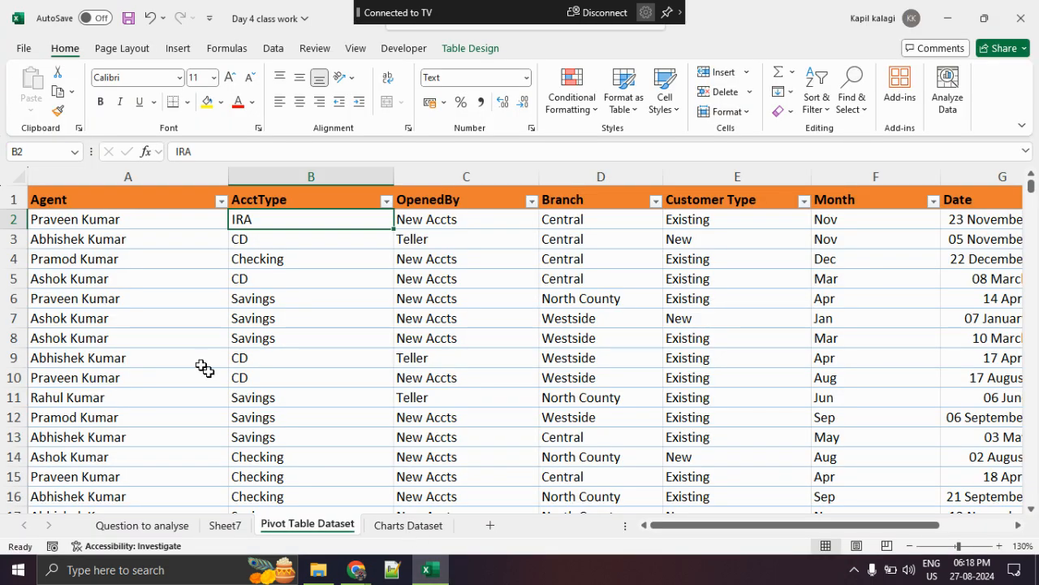
drag(104, 203, 124, 415)
drag(322, 260, 343, 416)
drag(471, 257, 488, 358)
drag(578, 239, 587, 357)
drag(686, 261, 705, 377)
drag(828, 268, 828, 378)
drag(982, 238, 1002, 379)
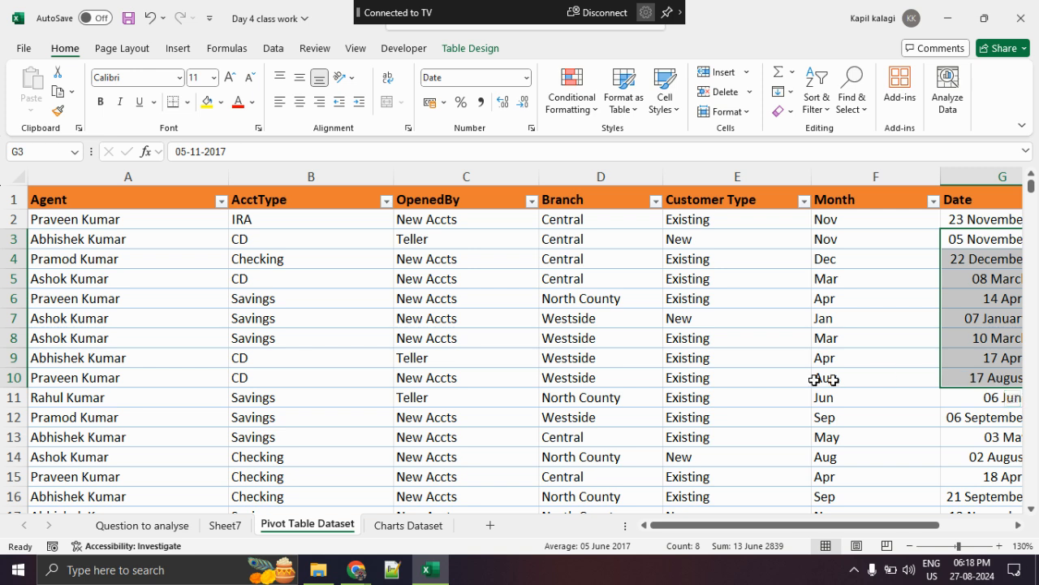
- Point out the agent names and the IRA, CD, Checking and Savings entries in the AcctType column
drag(111, 239, 122, 318)
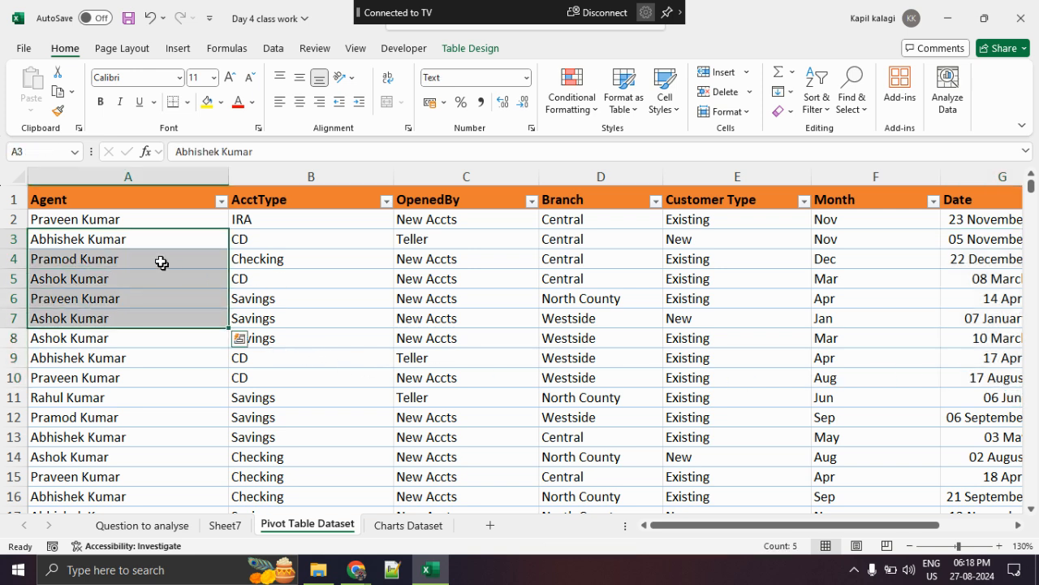
click(138, 214)
click(267, 244)
click(279, 217)
click(281, 260)
click(287, 281)
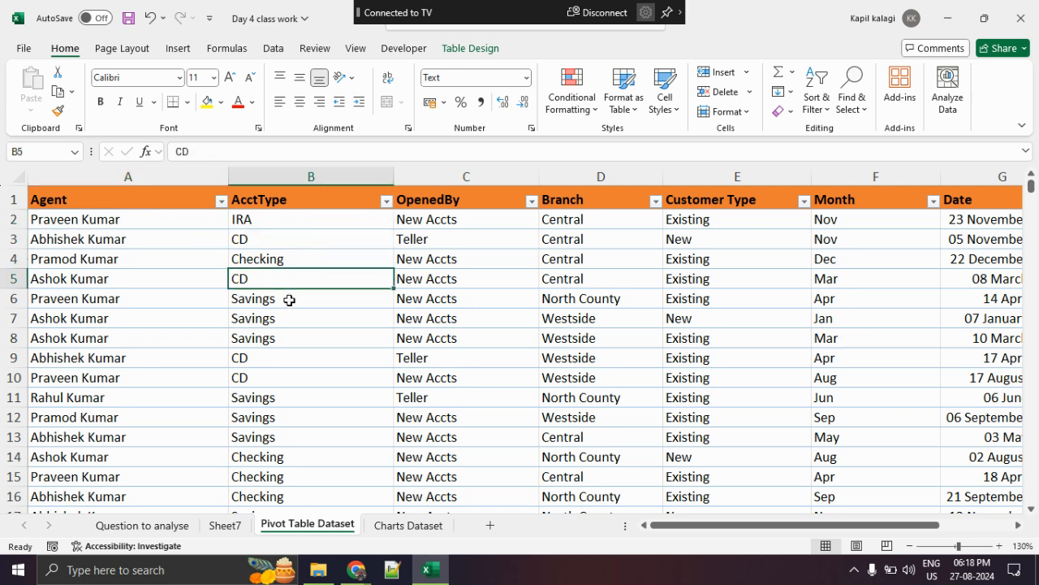
click(289, 300)
click(292, 336)
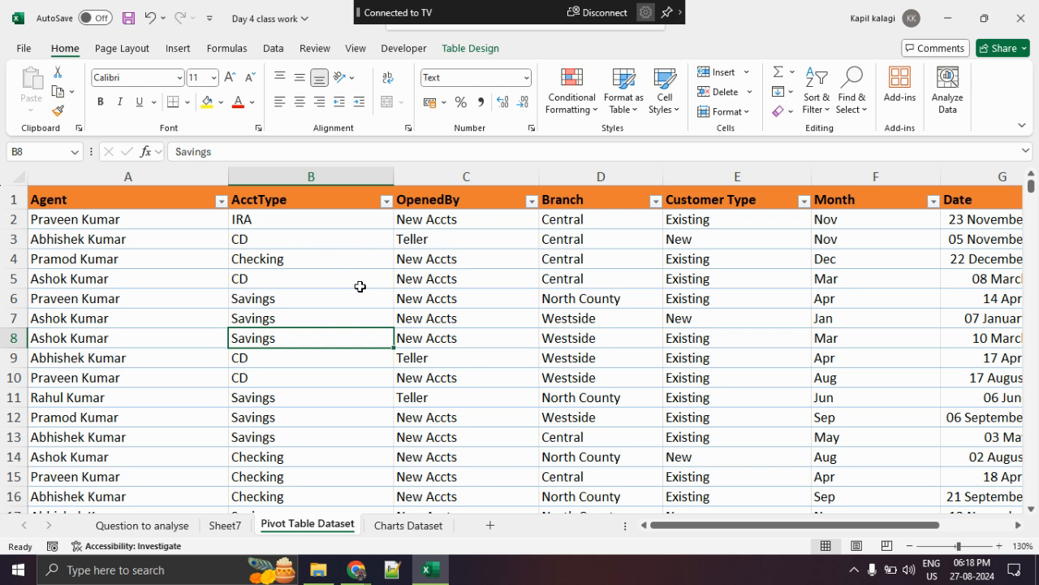
- Switch to the Google Meet browser window, check the in-call messages and open ChatGPT in a new tab
mouse_move(355, 569)
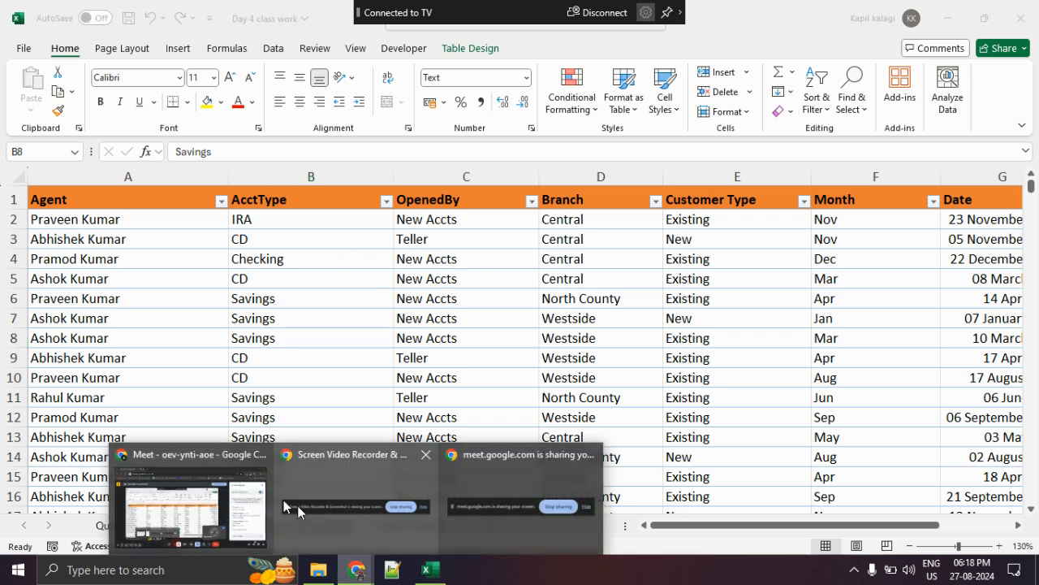
click(207, 485)
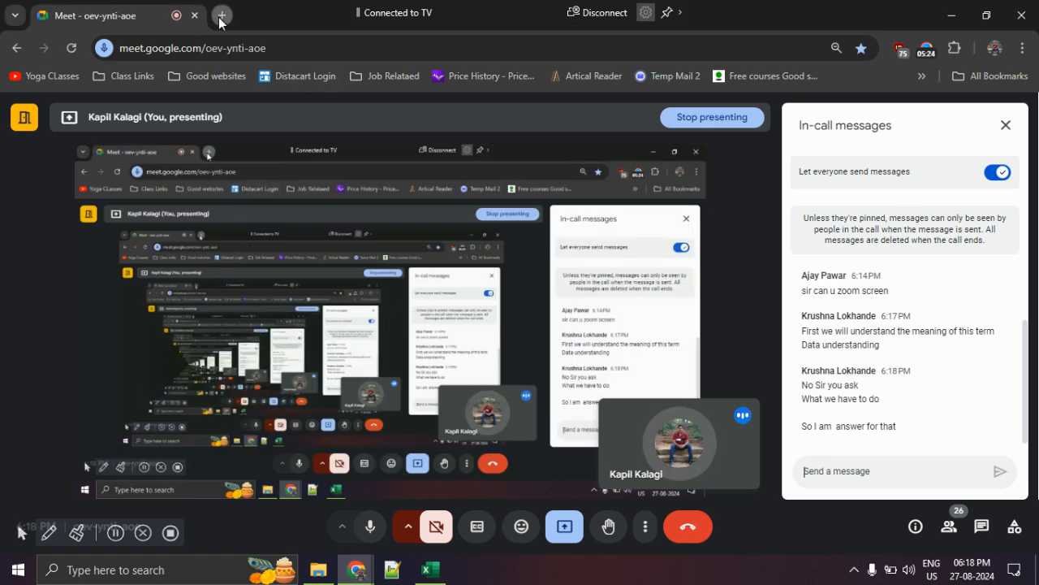
click(222, 15)
text(chat)
key(Return)
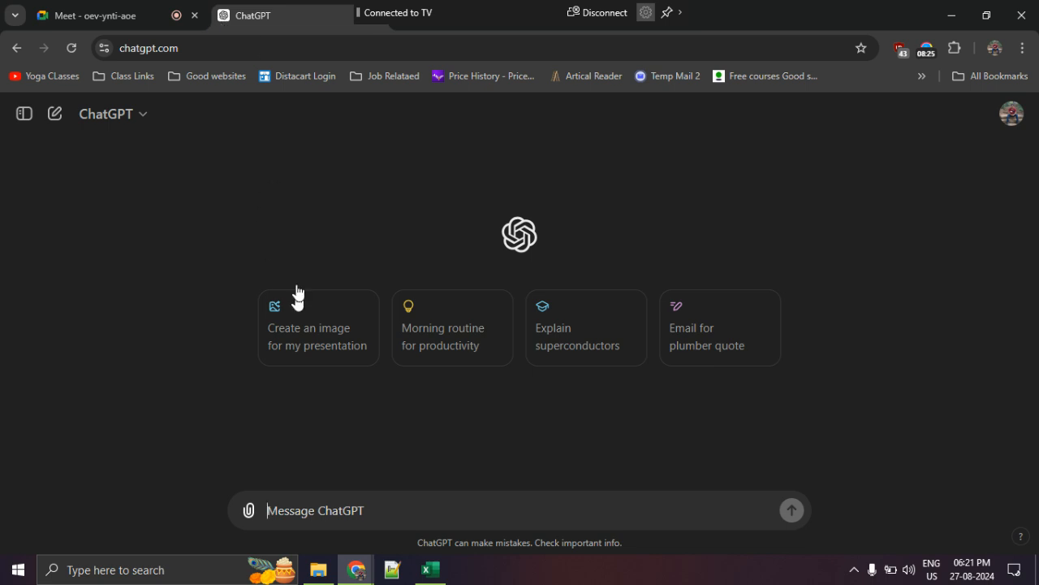
mouse_move(437, 471)
mouse_down()
mouse_move(469, 567)
mouse_move(830, 491)
mouse_move(374, 470)
mouse_up()
mouse_move(439, 426)
mouse_down()
mouse_move(466, 375)
mouse_move(542, 419)
mouse_move(651, 374)
mouse_up()
key(Escape)
- Begin the ChatGPT prompt with the role sentence "I want you to be banking expert."
text(I)
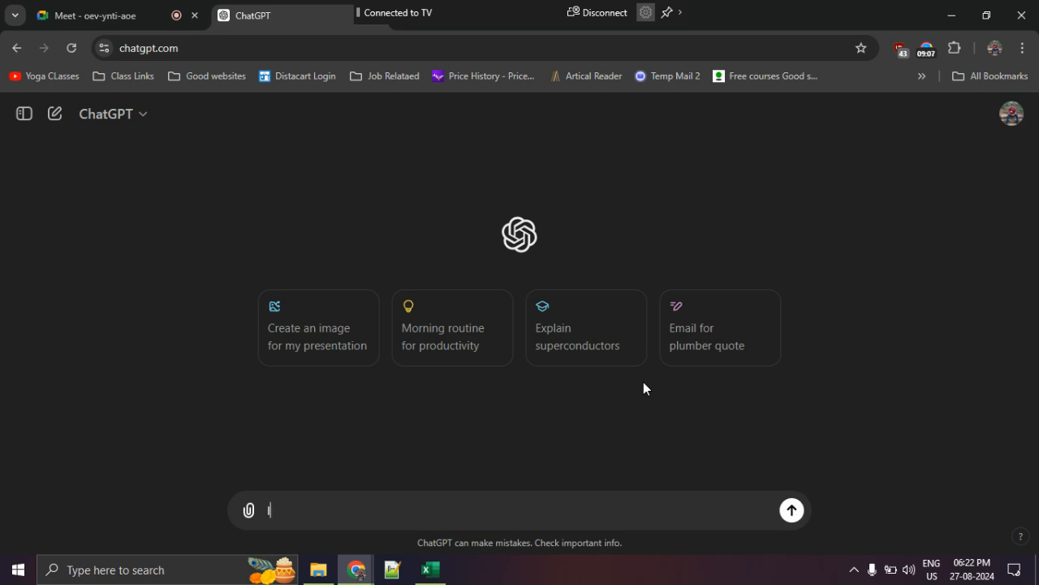
text( want you to be da)
key(BackSpace)
key(BackSpace)
text(banking)
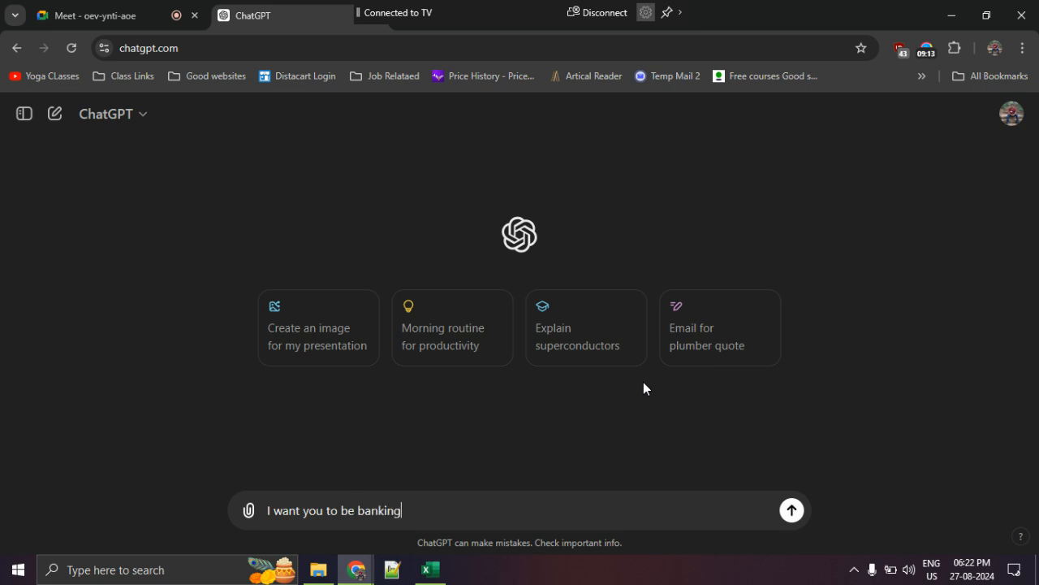
key(BackSpace)
key(BackSpace)
key(BackSpace)
key(BackSpace)
key(BackSpace)
key(BackSpace)
key(BackSpace)
key(BackSpace)
text(banking sp)
key(BackSpace)
key(BackSpace)
text(expert.)
- Add the context sentence "I am doing data analysis on US banking data." to the prompt
text(I am doing data)
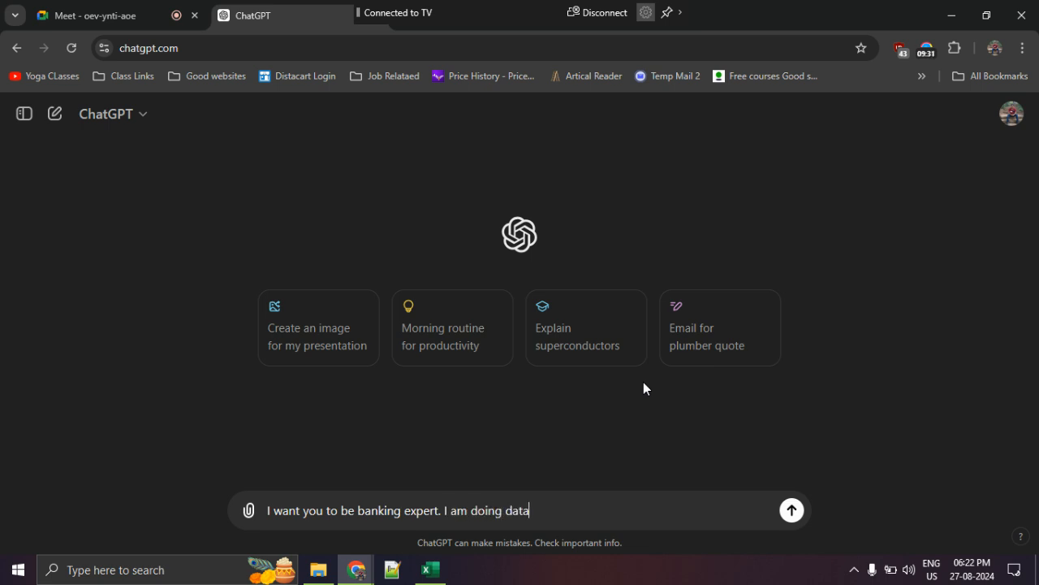
text( analysis on US ba)
text(nking )
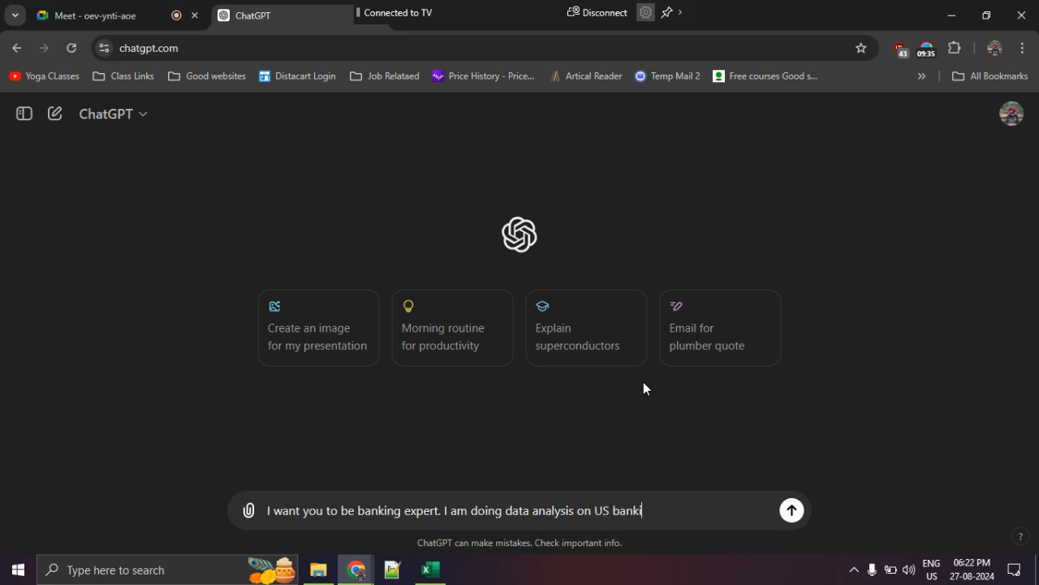
text(datsm)
key(BackSpace)
- Add the request "I want you to explain me US banking terms in context of India." to the prompt
key(BackSpace)
text(a.)
text(I a)
key(BackSpace)
text(want you t)
key(BackSpace)
key(BackSpace)
text(t ypu)
key(BackSpace)
key(BackSpace)
text(ou to exp)
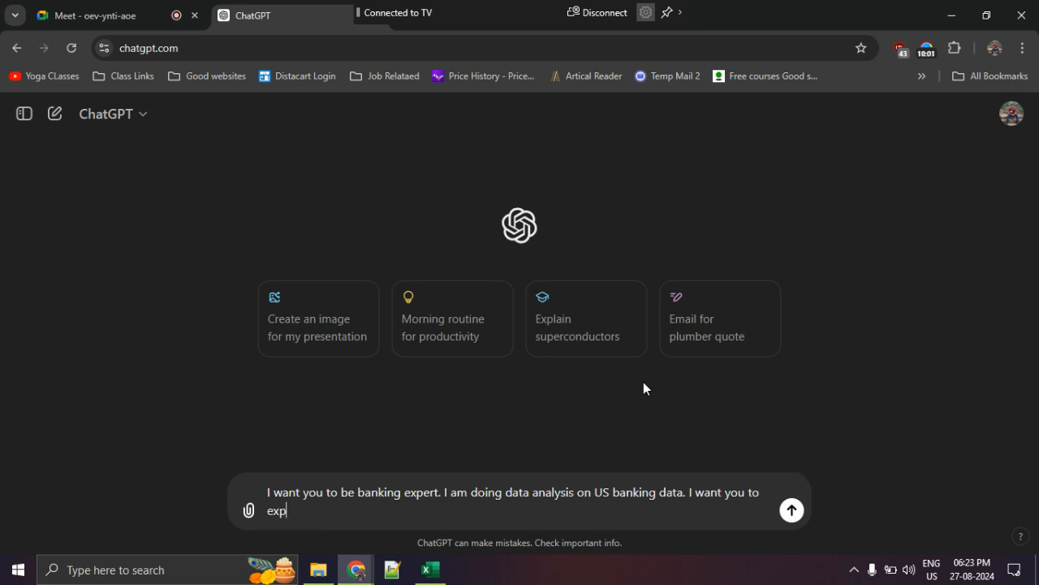
text(lain me US banking )
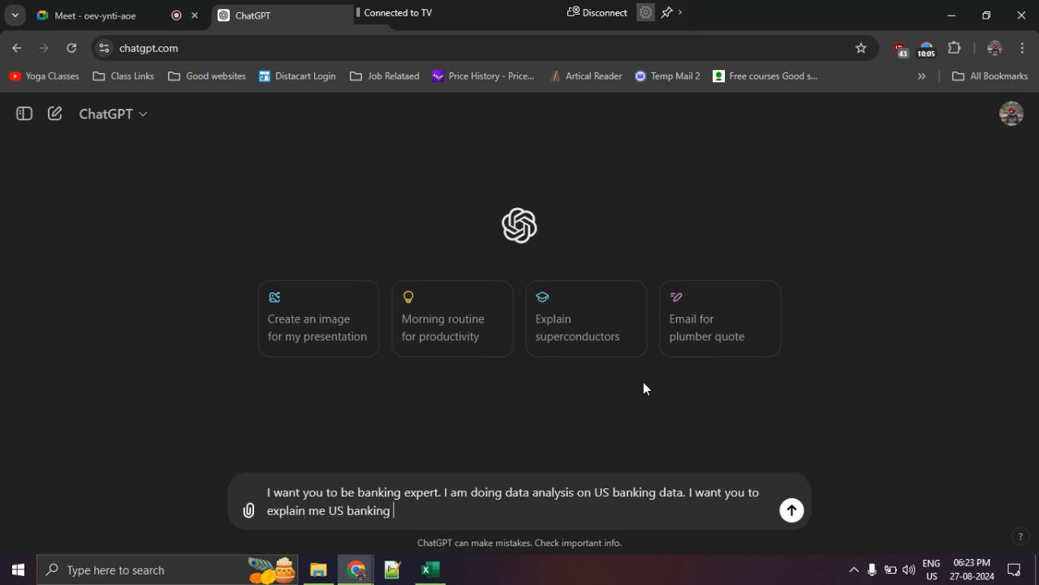
text(terms in context of India.)
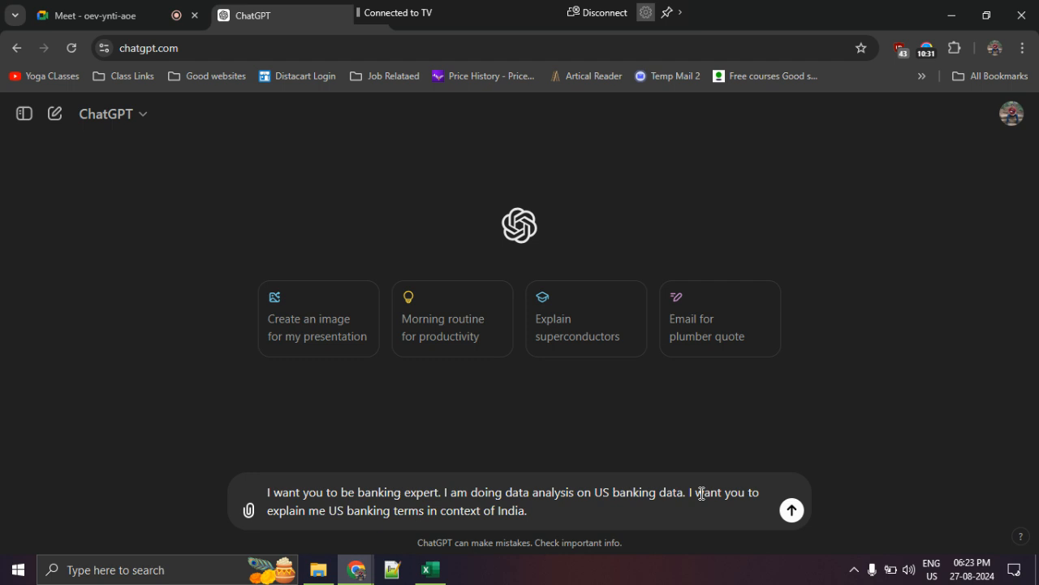
- Highlight the role and context part of the draft prompt, followed by its request sentence
drag(695, 491, 244, 506)
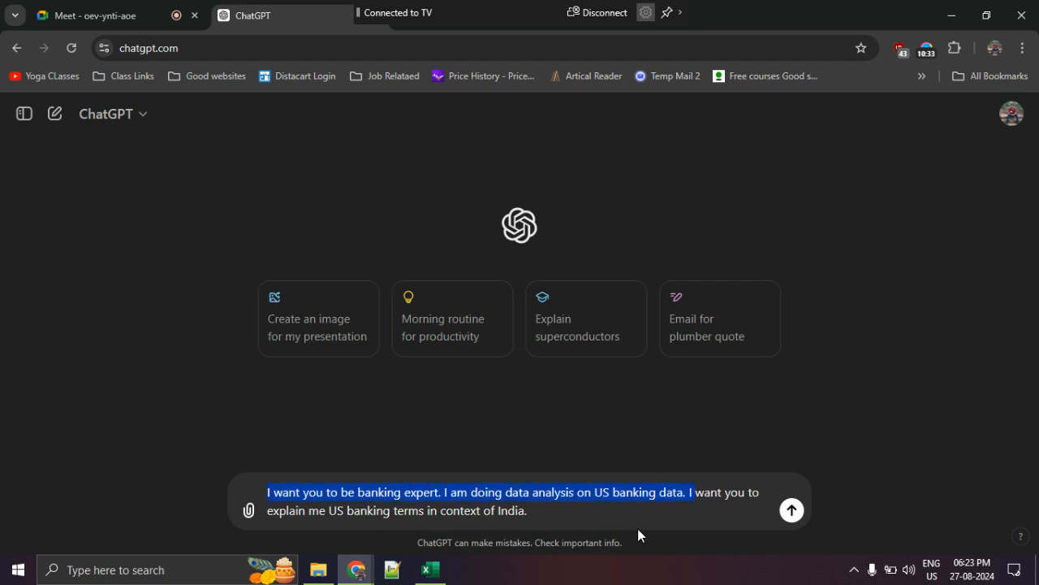
click(691, 493)
drag(690, 493, 694, 520)
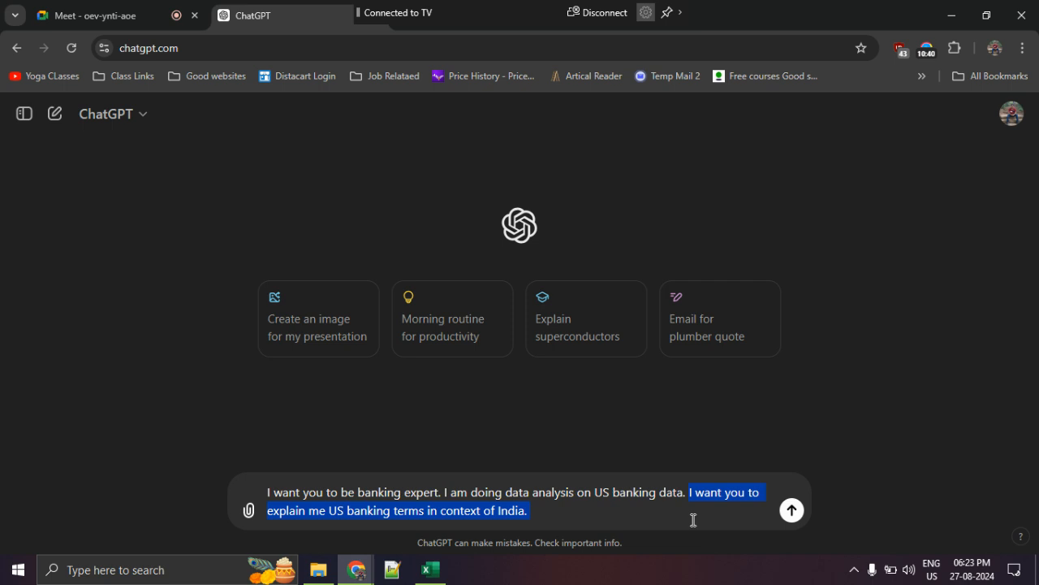
- Continue the prompt with "I want meaning of terms - IRA, CD, Checking, Saving,"
click(653, 516)
text(I want meaning of term)
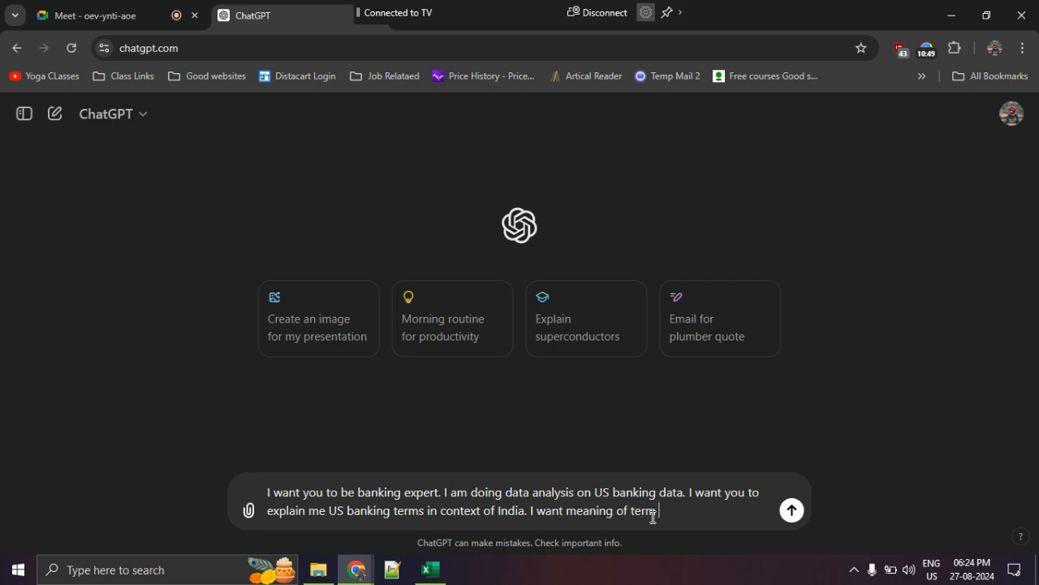
text(s - IRA, CD, Checking, Saving,)
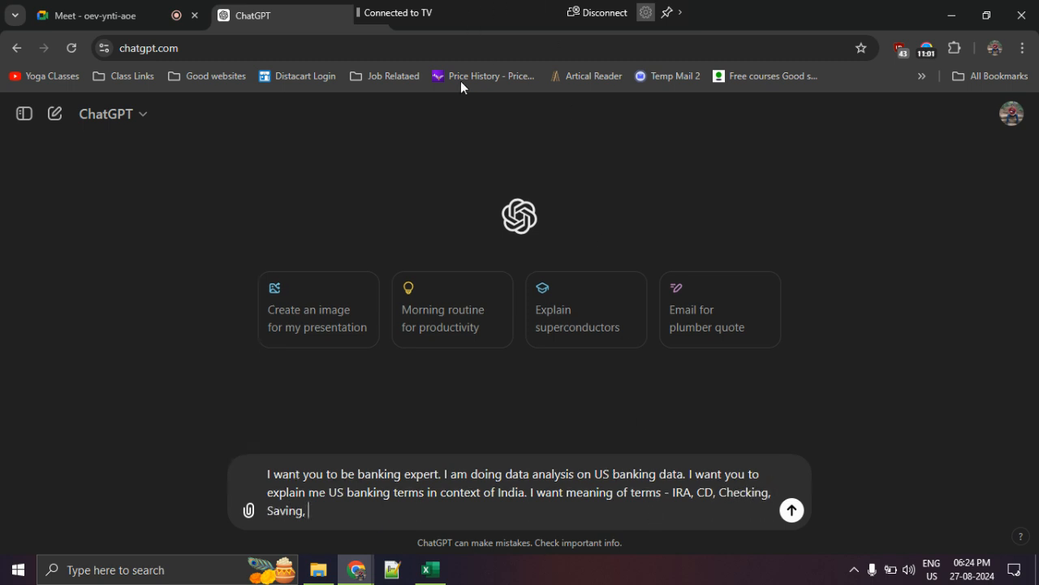
- Check the distinct account types in the AcctType column's filter list in Excel, leaving the data unfiltered
key(alt+Tab)
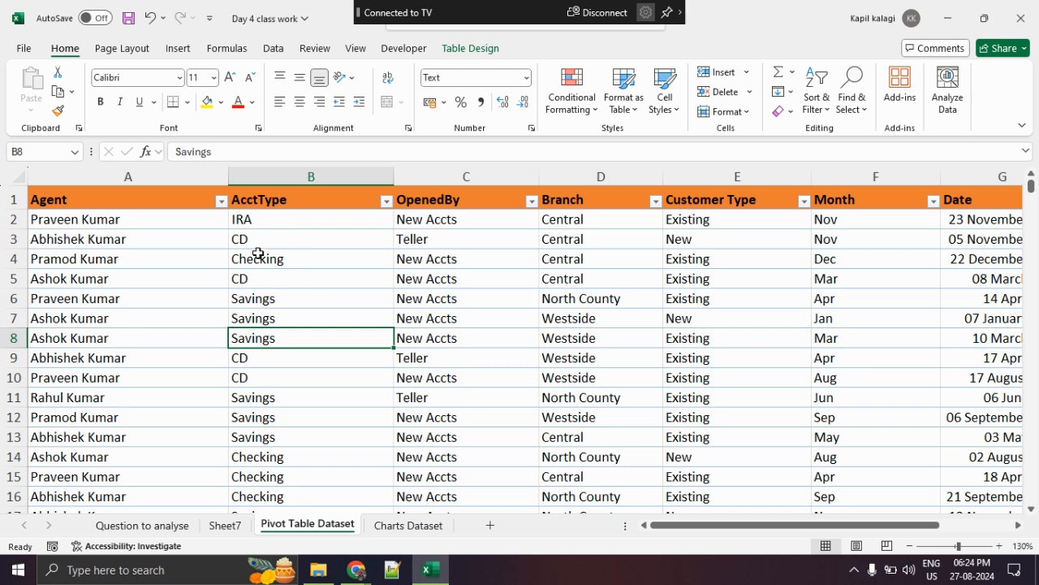
scroll(309, 377, down, 3)
scroll(333, 365, up, 3)
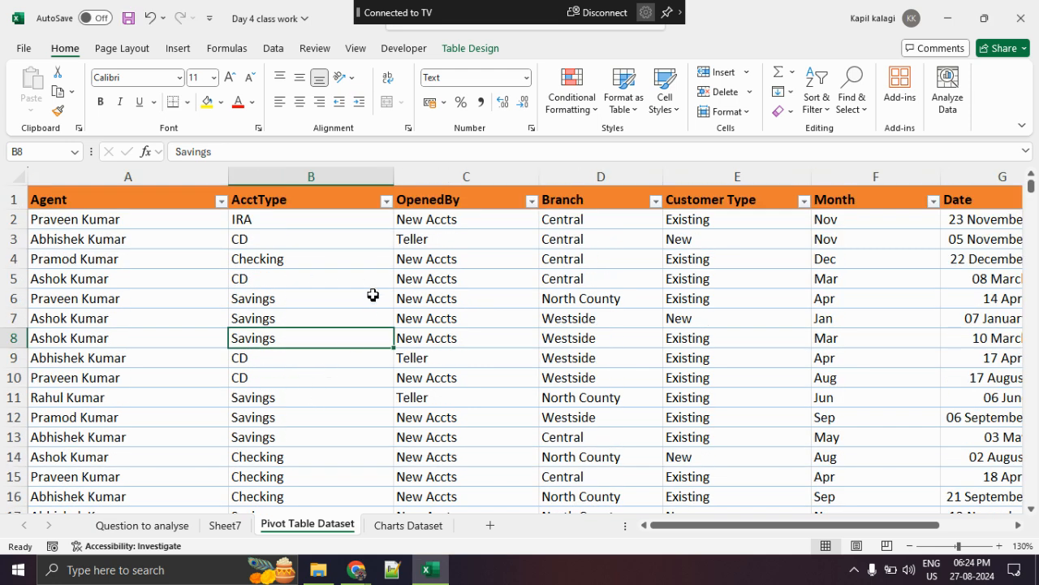
click(386, 201)
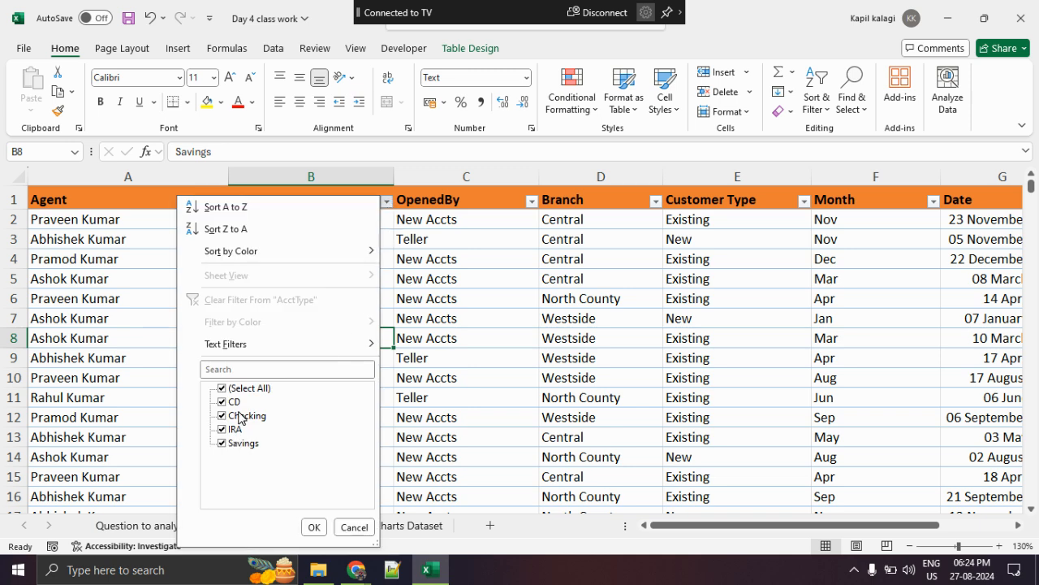
key(Escape)
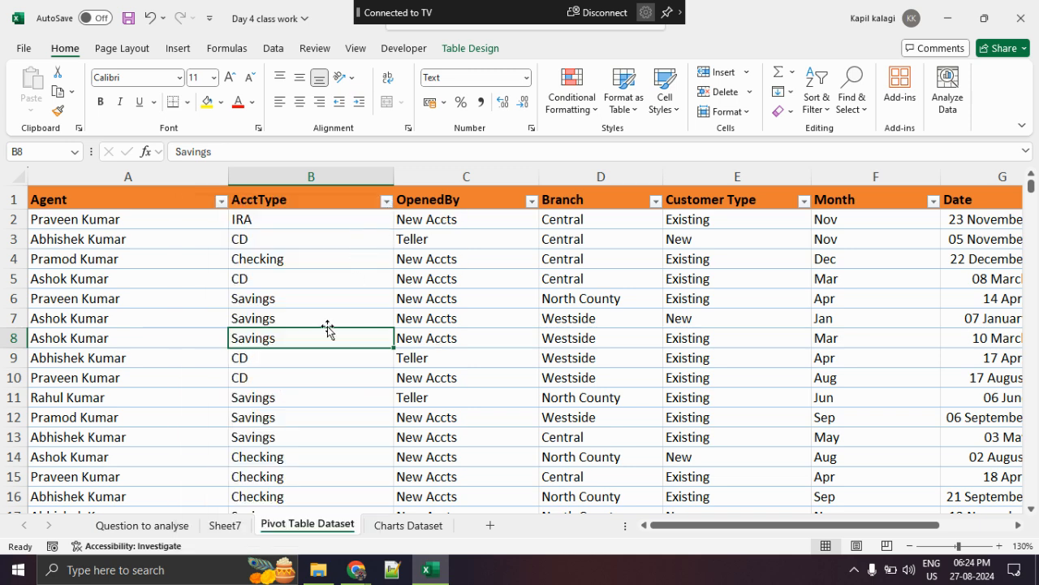
- Return to ChatGPT, finish the list of terms with "Branch." and send the prompt
key(alt+Tab)
text(Branch)
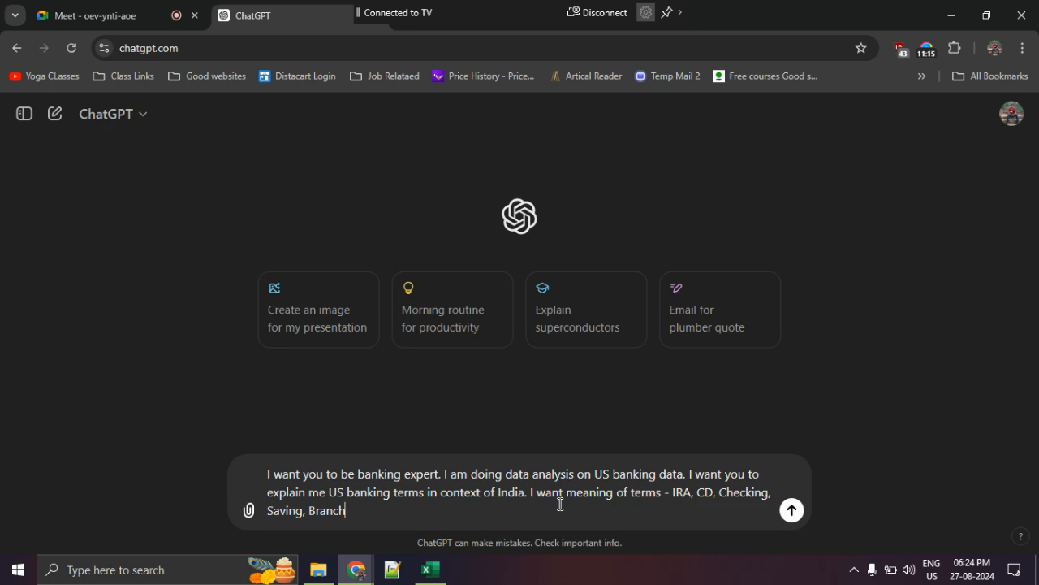
text(.)
key(Return)
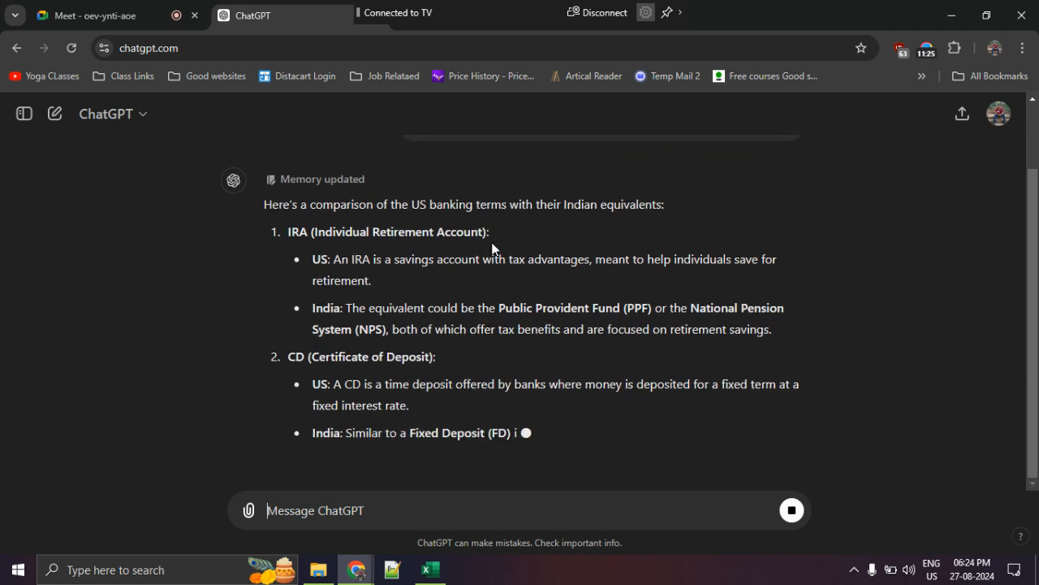
- Read the reply's explanation of IRA, highlighting its US meaning and its Indian equivalents
drag(401, 184, 683, 187)
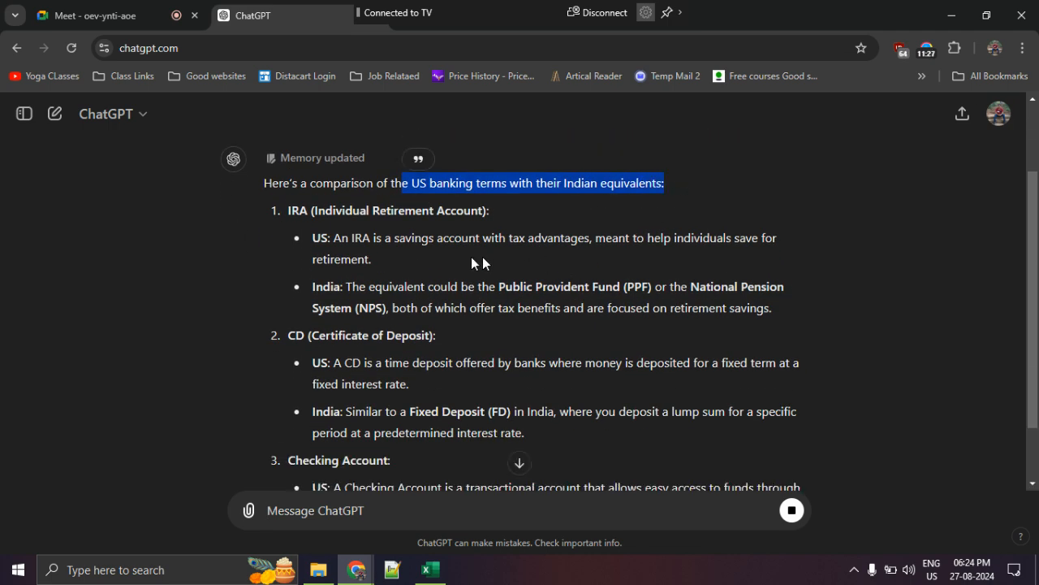
drag(299, 210, 519, 209)
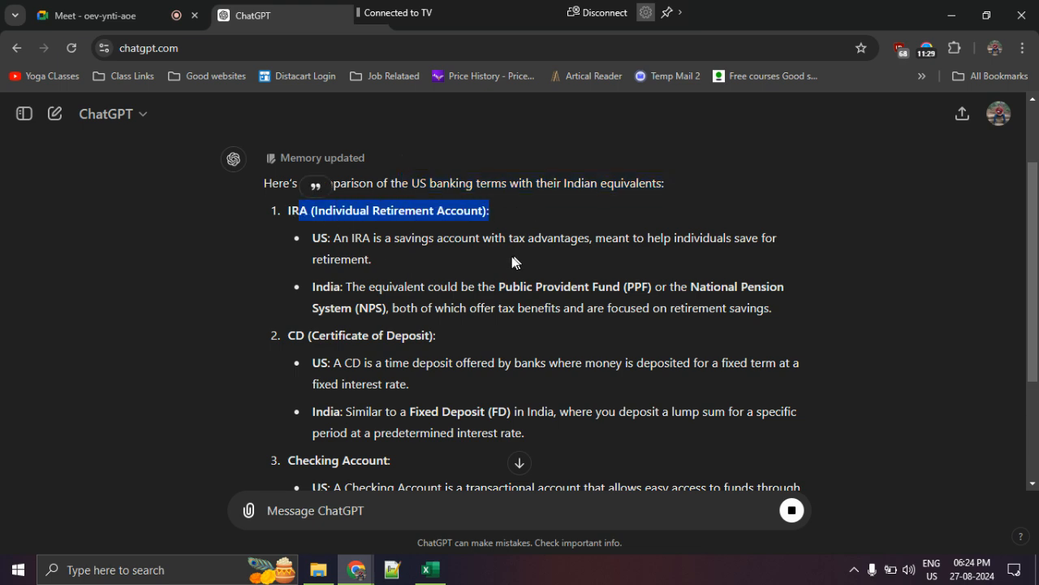
drag(332, 238, 798, 244)
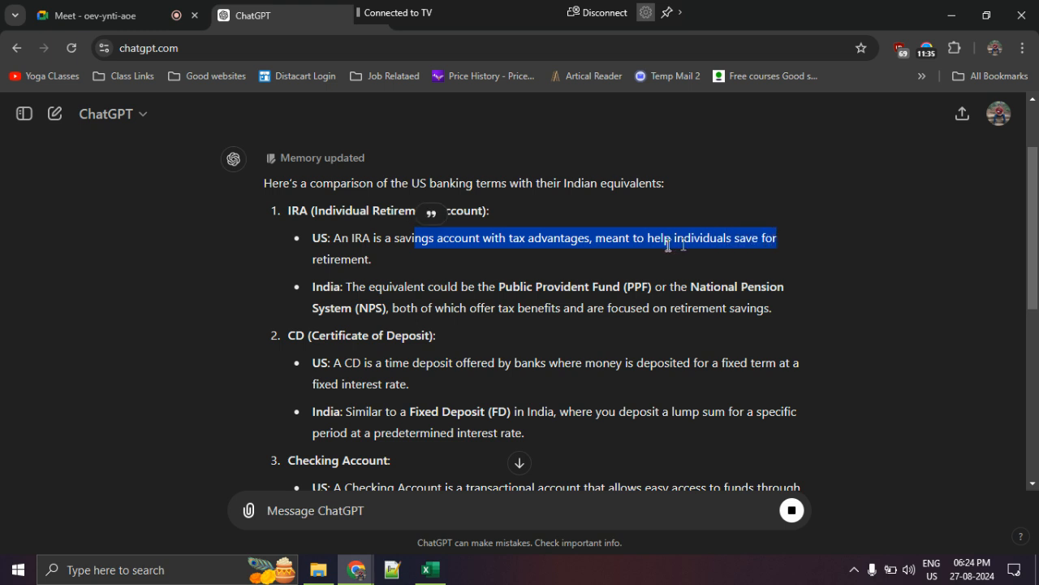
drag(323, 258, 387, 258)
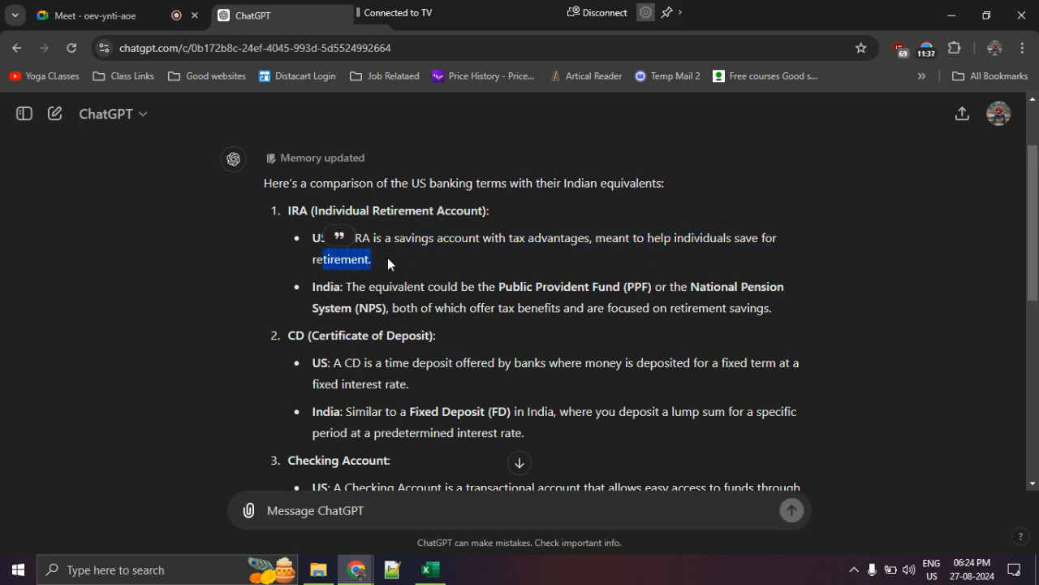
click(384, 295)
drag(324, 288, 775, 336)
click(567, 296)
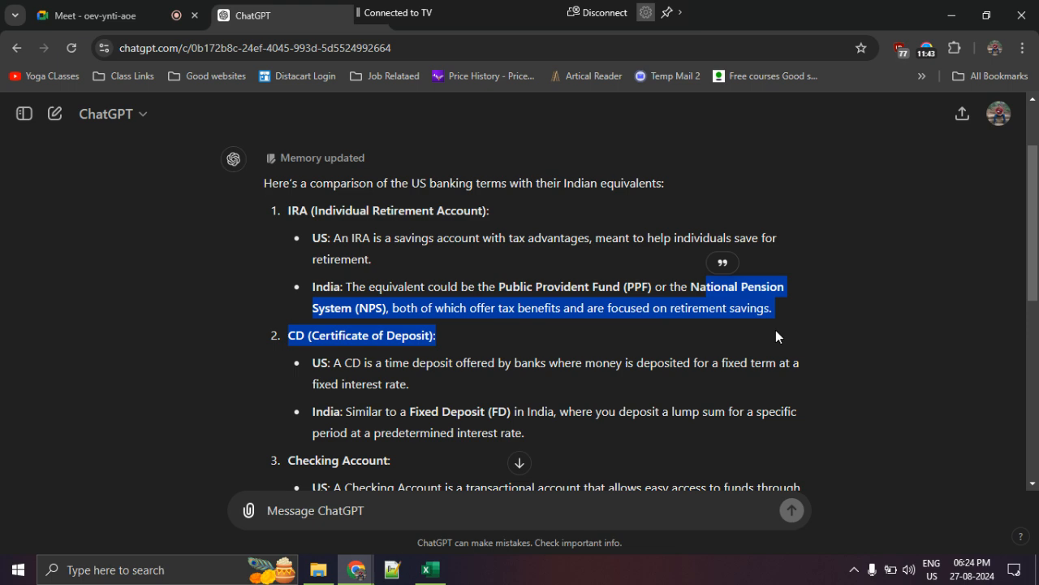
click(535, 300)
- Read the explanation of CD, highlighting the full term, its US meaning and its Indian equivalent
scroll(476, 300, down, 1)
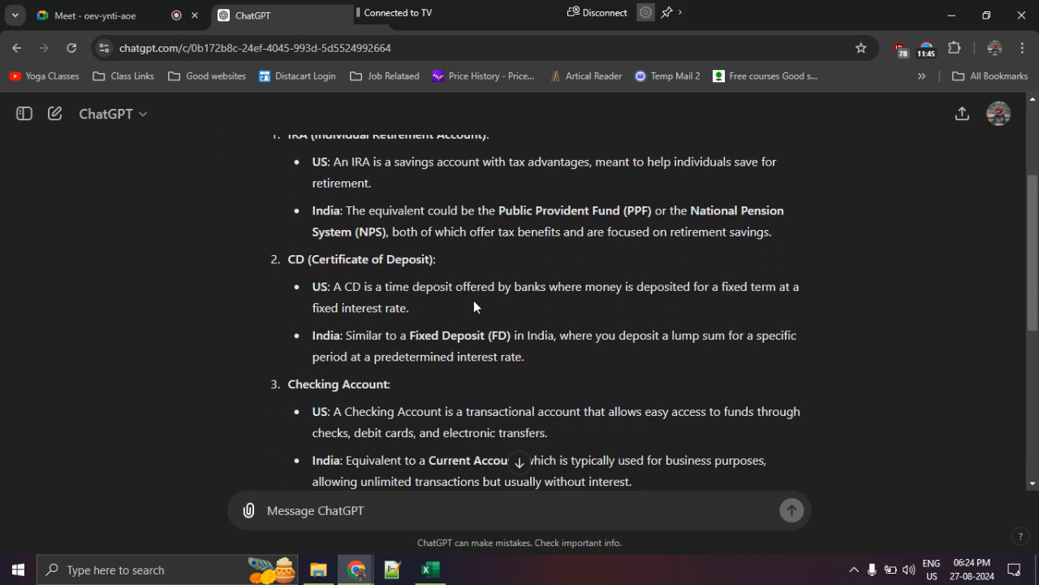
drag(326, 260, 463, 264)
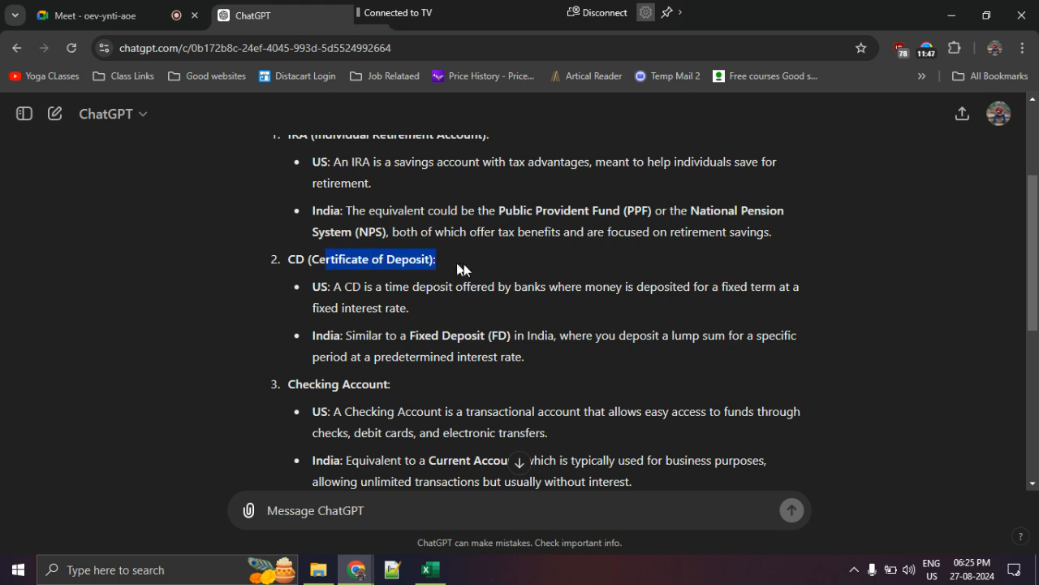
click(384, 290)
drag(343, 286, 802, 288)
click(715, 289)
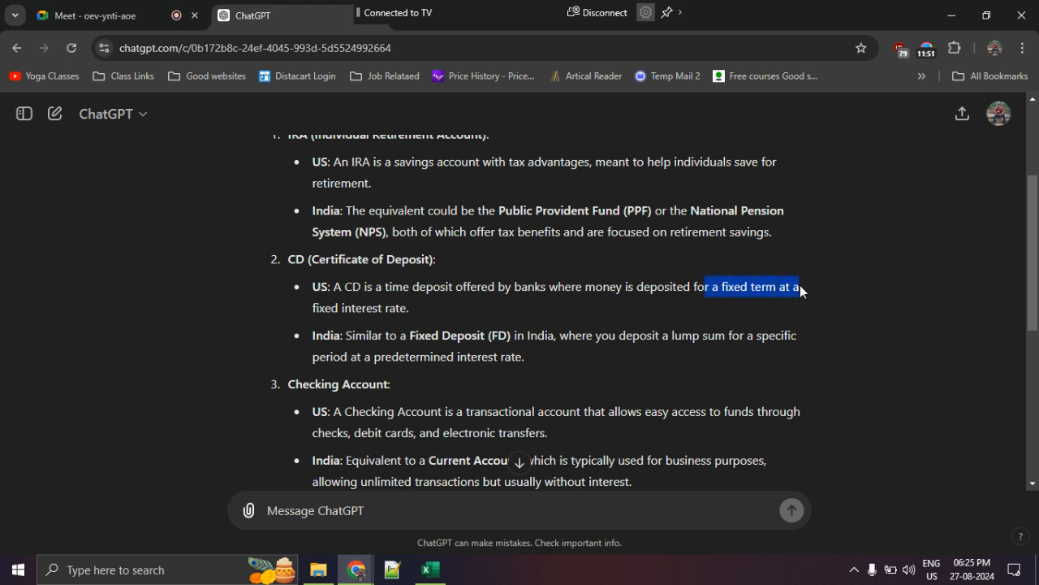
click(499, 347)
drag(426, 335, 563, 334)
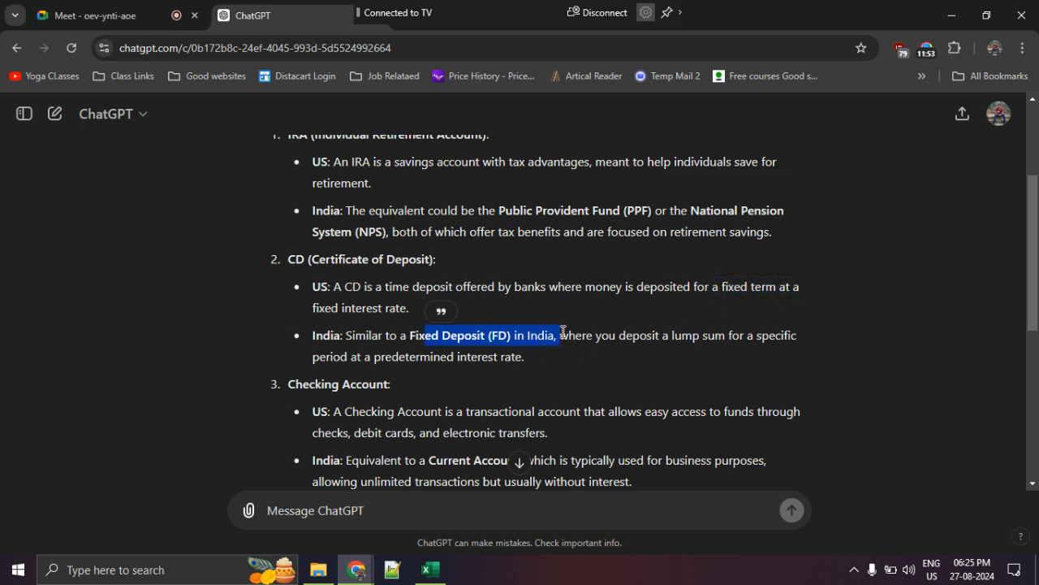
- Read the explanation of Checking Account, highlighting its US meaning and its Indian equivalent
scroll(568, 332, down, 2)
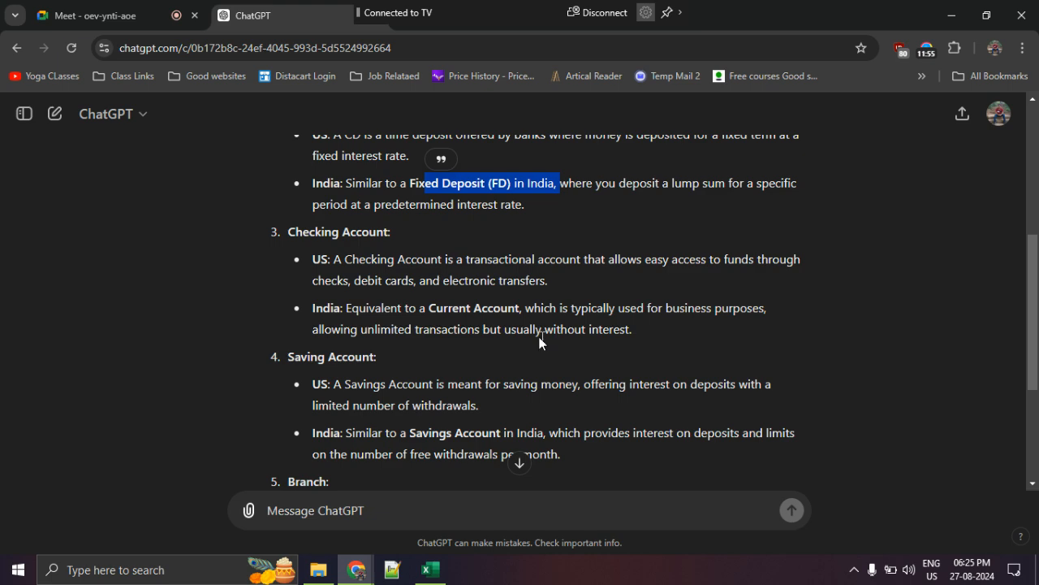
drag(351, 260, 745, 274)
click(524, 328)
drag(398, 325, 573, 313)
click(434, 313)
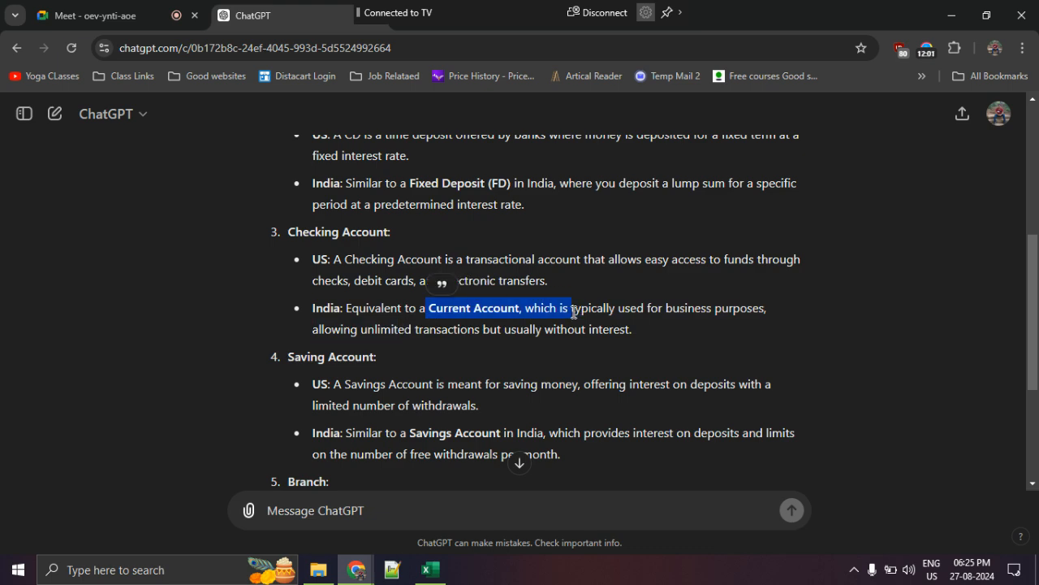
- Read the explanations of Saving Account and Branch, highlighting the Savings Account equivalent and both the US and Indian meanings of Branch
scroll(574, 312, down, 2)
drag(381, 233, 580, 234)
drag(409, 281, 560, 282)
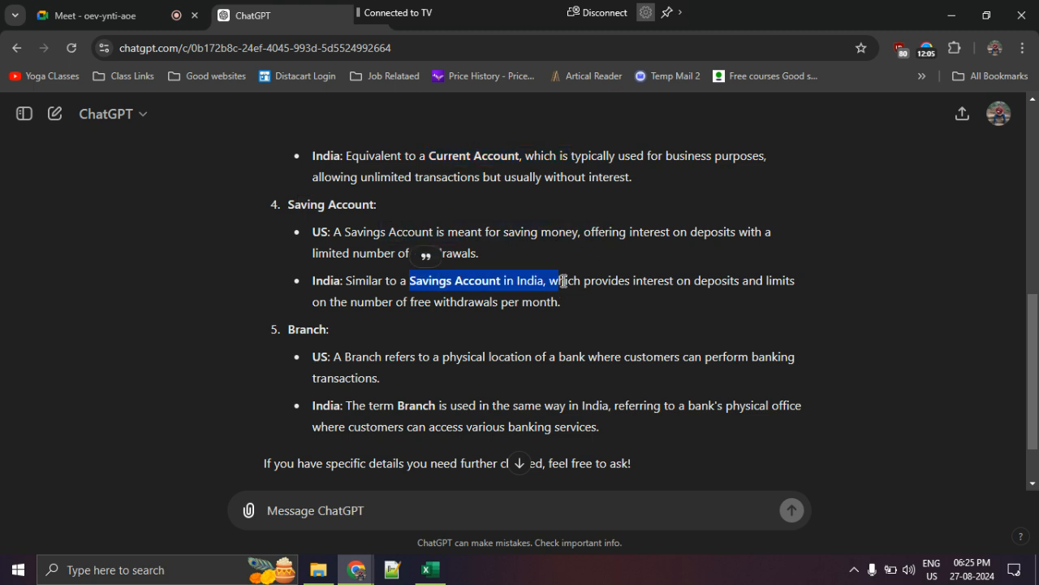
scroll(576, 283, down, 1)
drag(401, 285, 598, 286)
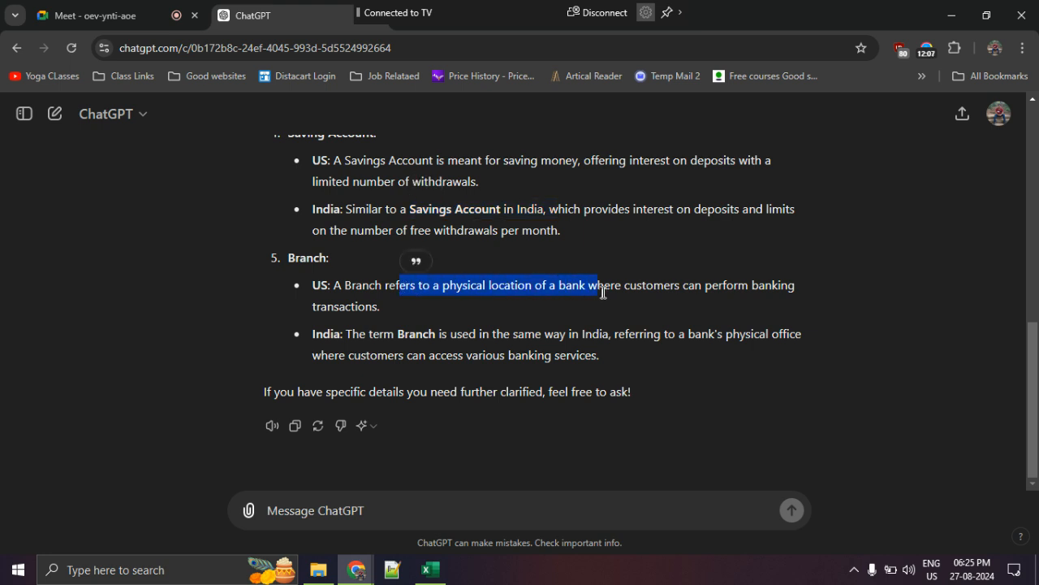
drag(352, 334, 526, 333)
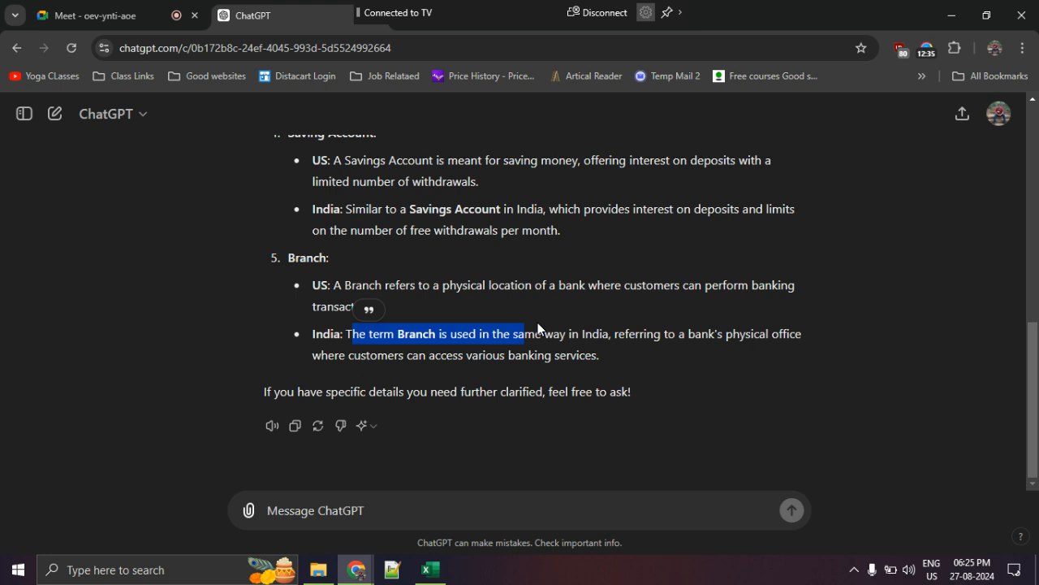
- Return to the Excel workbook and highlight entries in the Agent, AcctType, OpenedBy, Branch and Customer Type columns one after another
click(430, 570)
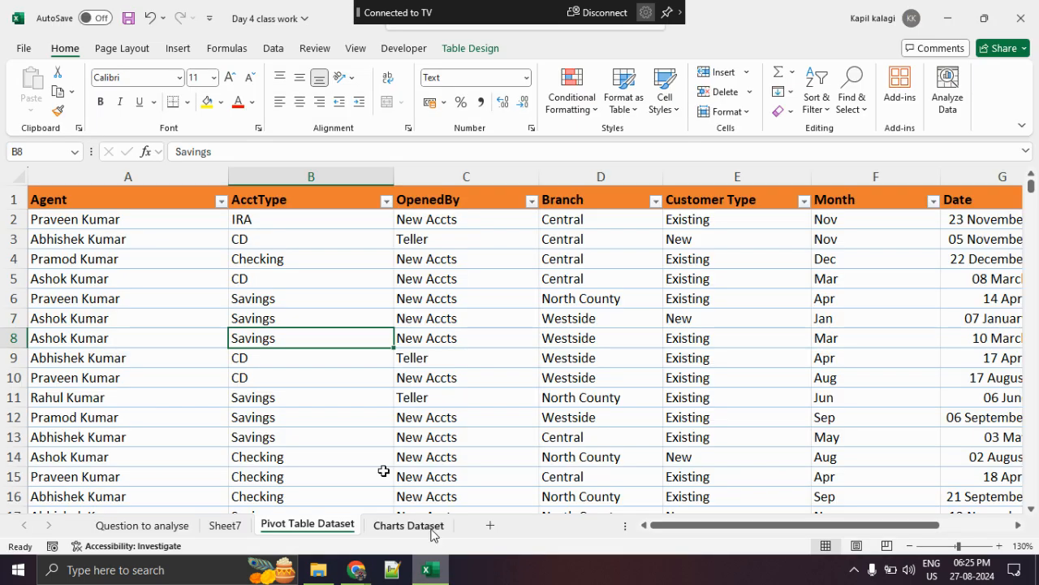
click(310, 423)
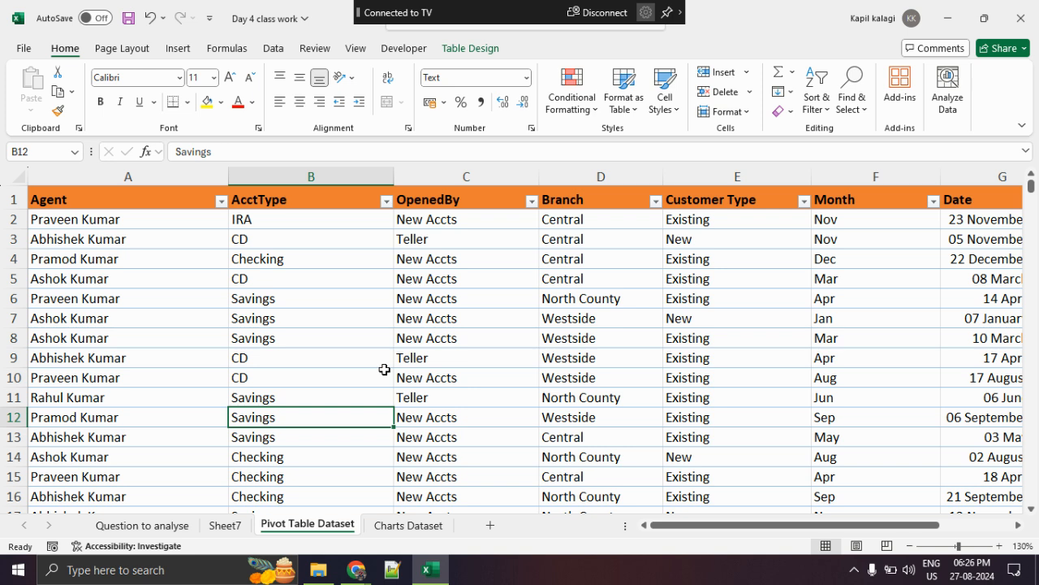
drag(138, 223, 135, 374)
drag(288, 219, 346, 364)
drag(441, 235, 442, 437)
drag(569, 238, 600, 457)
drag(690, 258, 723, 457)
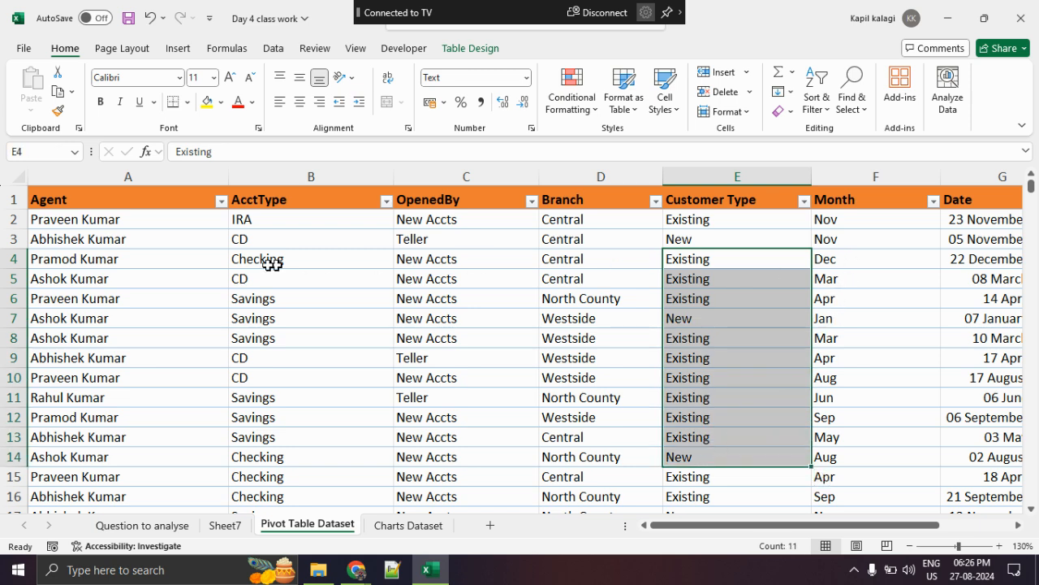
- Select all data from Agent through Customer Type and check in Format Cells whether it is formatted as Text
drag(168, 224, 701, 221)
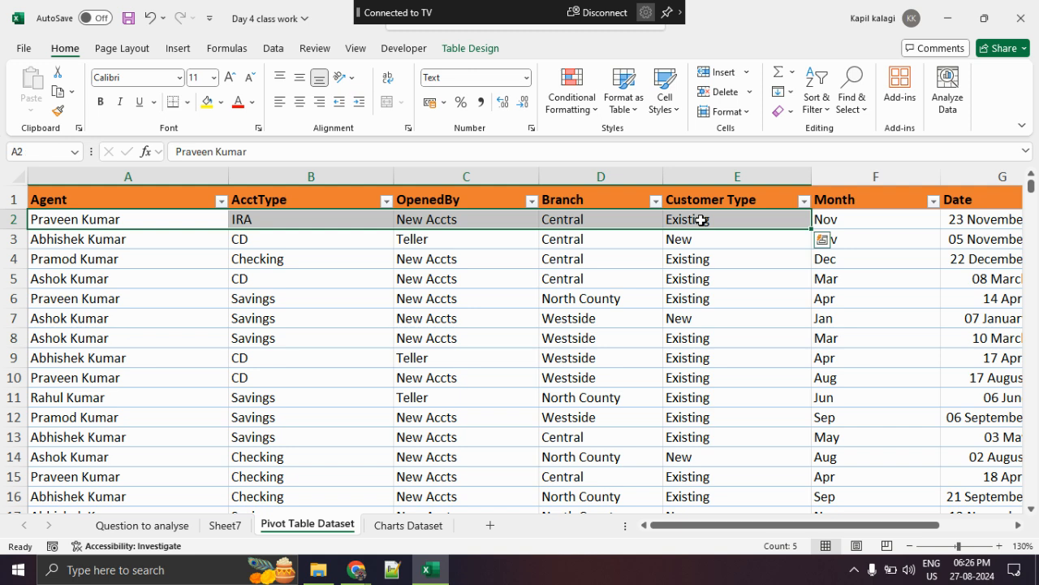
key(ctrl+shift+Down)
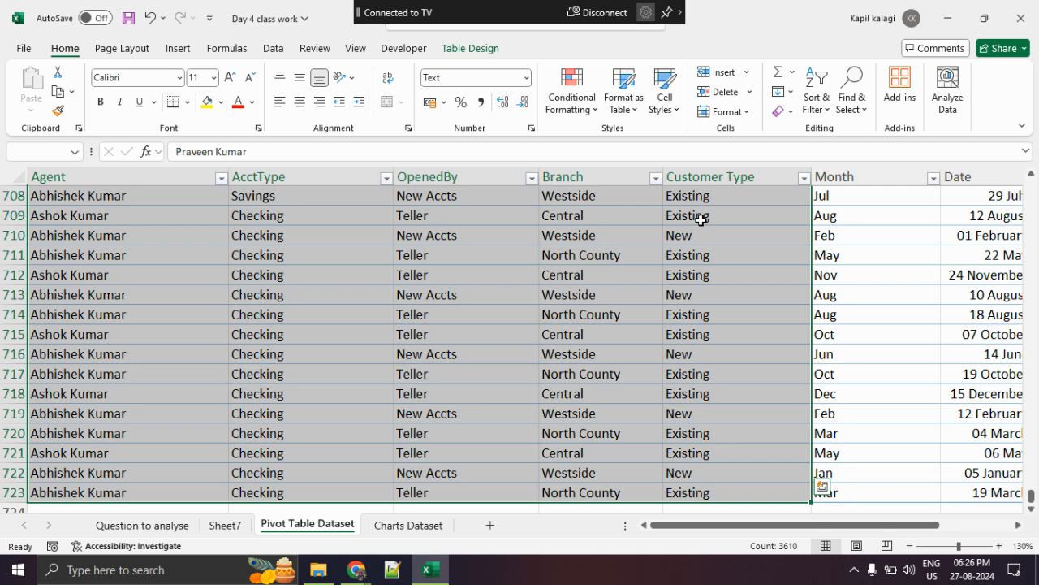
right_click(477, 269)
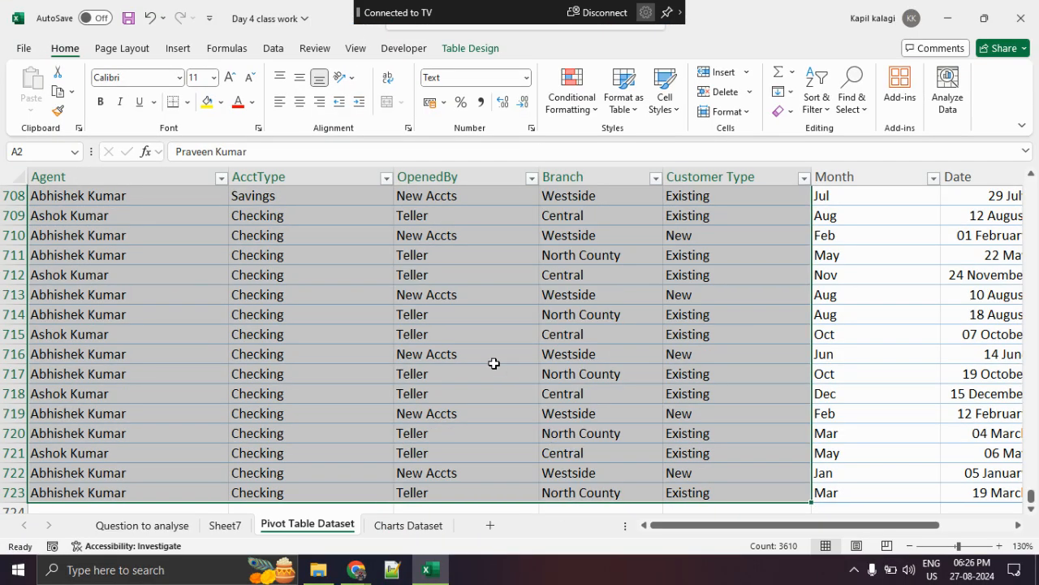
right_click(492, 359)
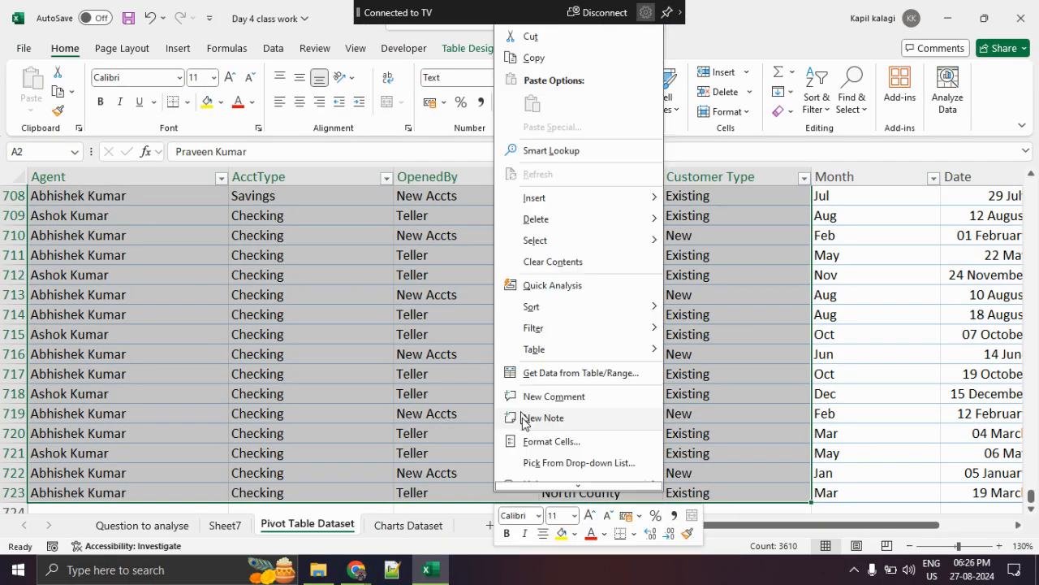
click(557, 439)
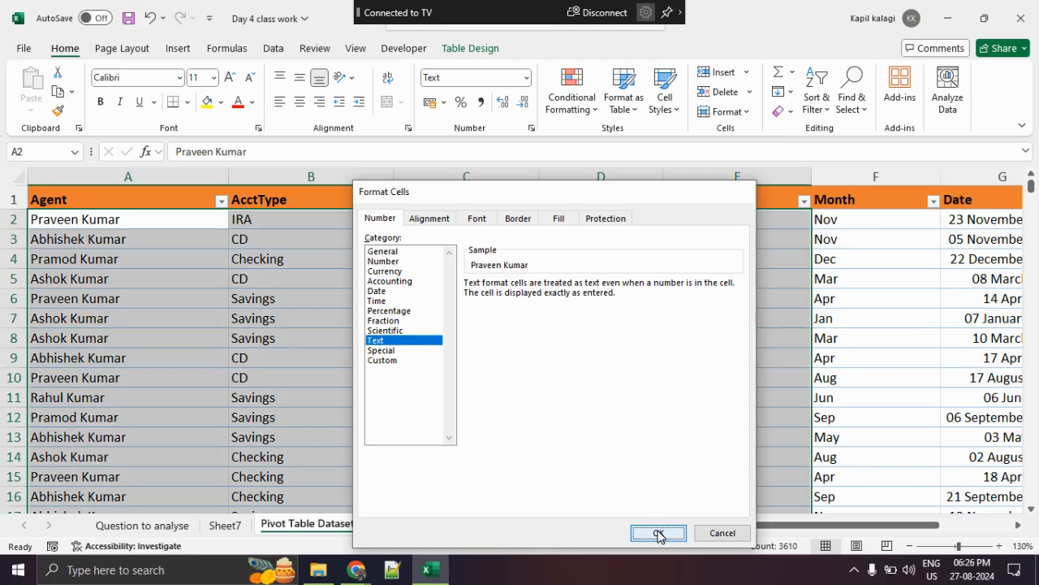
click(661, 531)
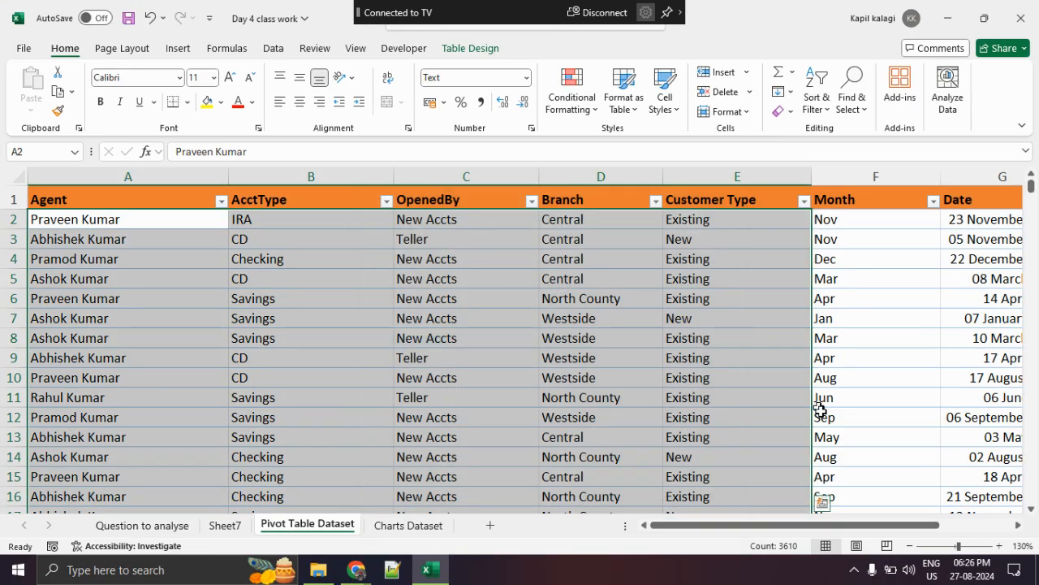
- Select all entries of the Month column and check in Format Cells whether they are formatted as Text
drag(816, 522, 921, 536)
drag(754, 218, 782, 351)
click(631, 253)
drag(617, 219, 634, 378)
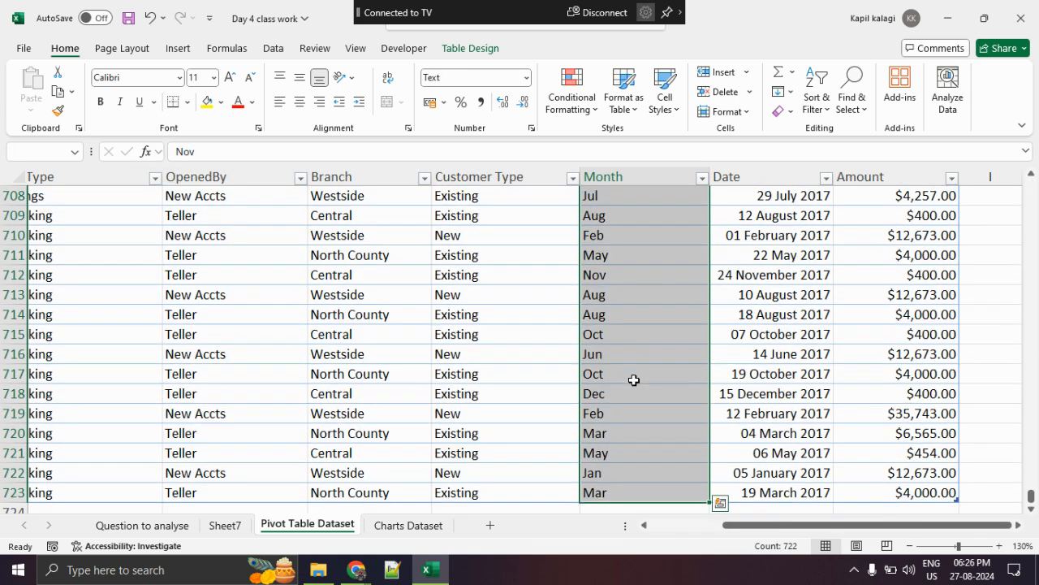
right_click(632, 379)
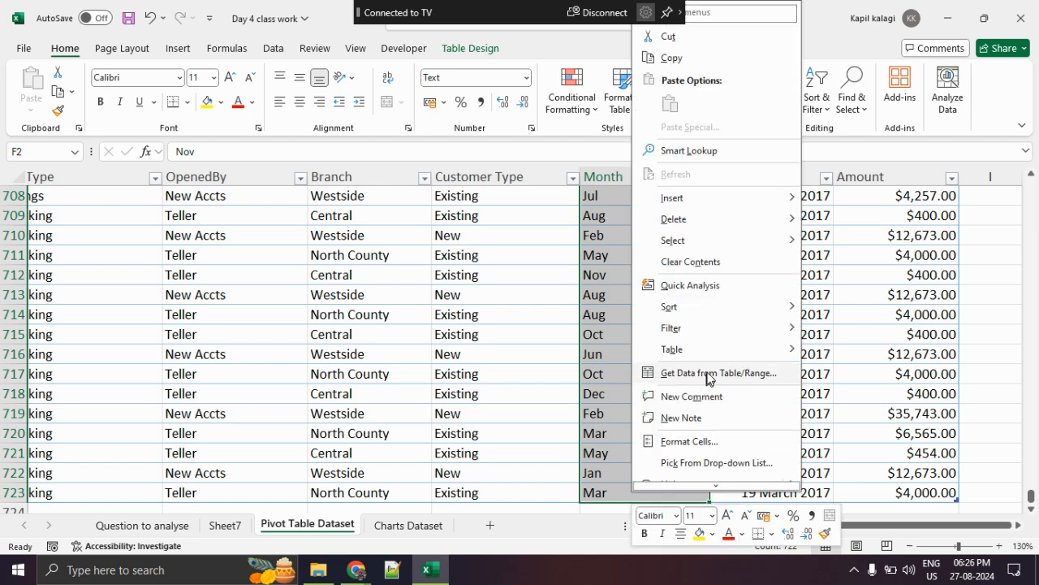
click(740, 441)
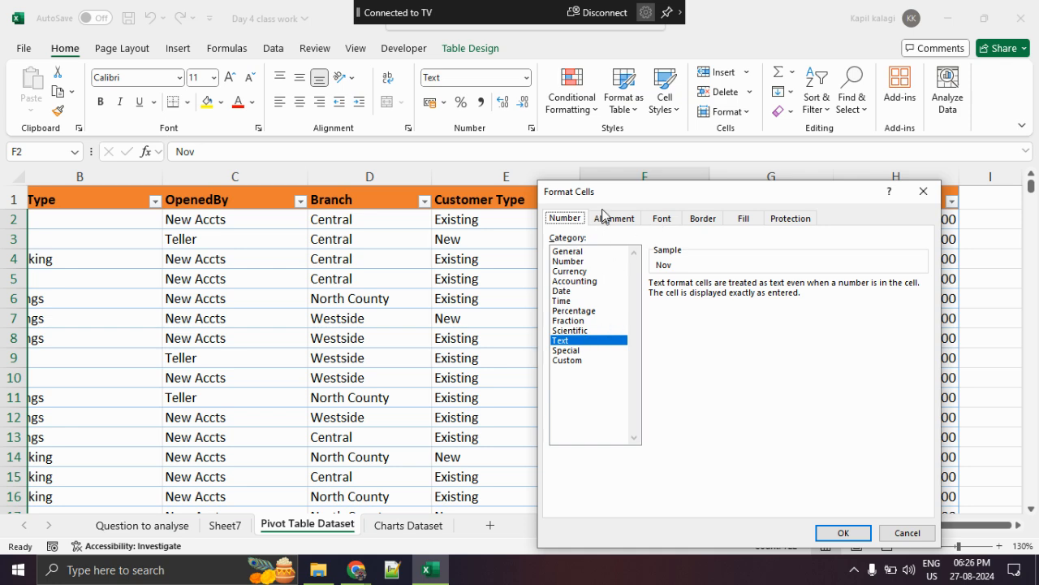
drag(605, 201, 404, 141)
click(652, 473)
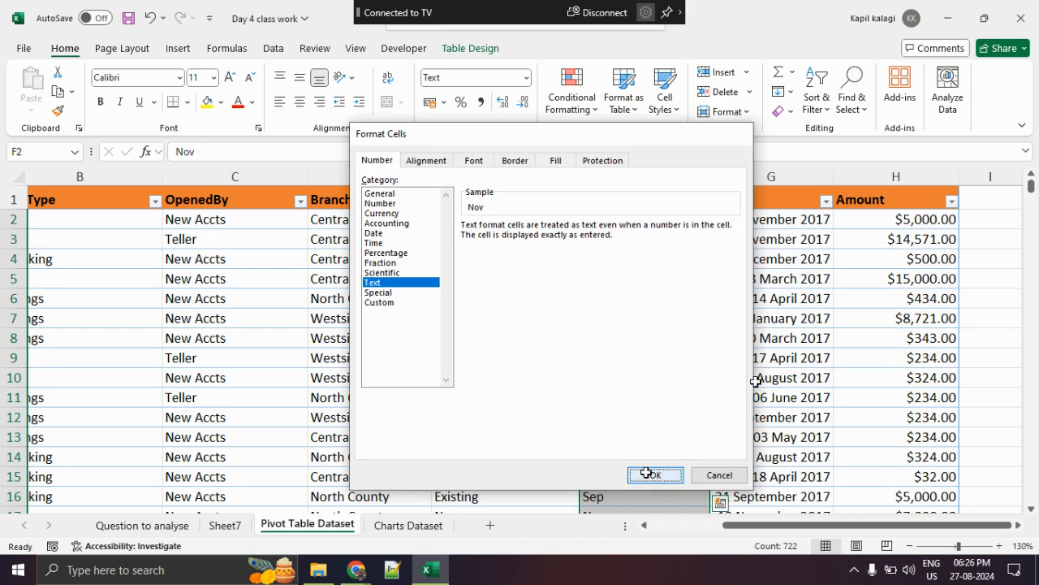
- Select all entries of the Date column and review their Date category and display type in Format Cells
click(815, 276)
click(768, 218)
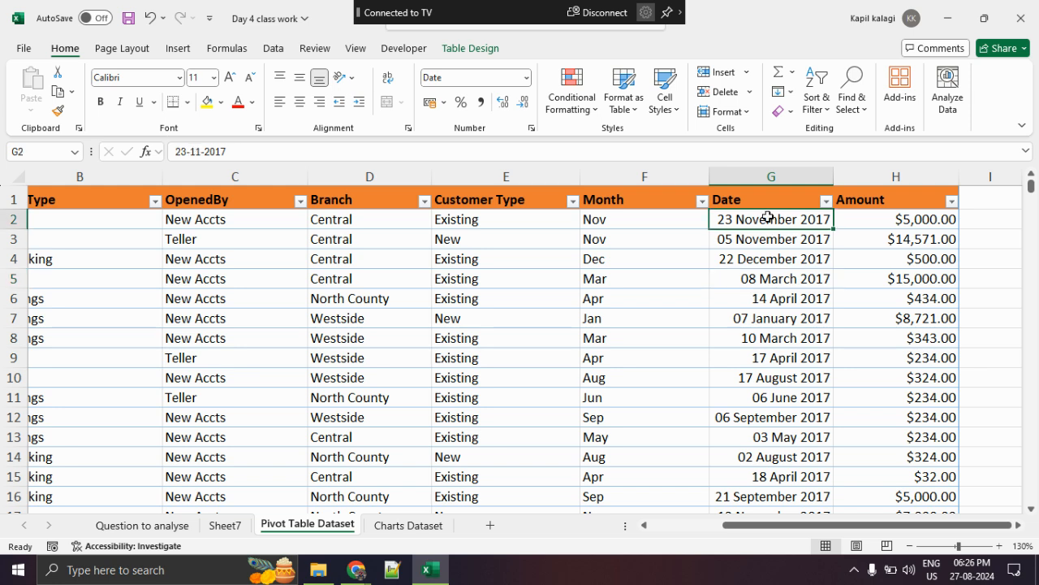
key(ctrl+shift+Down)
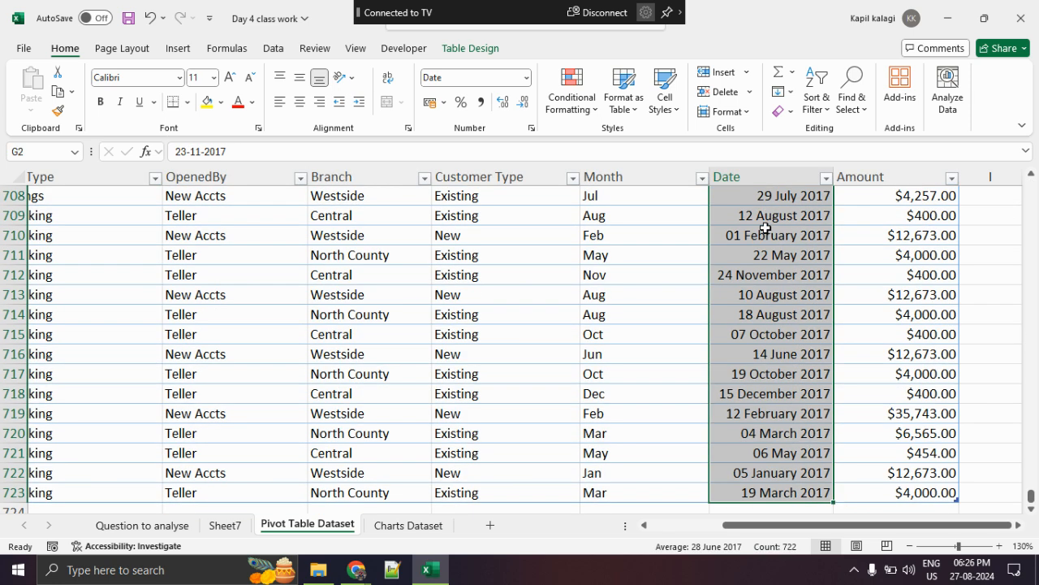
right_click(767, 217)
click(812, 503)
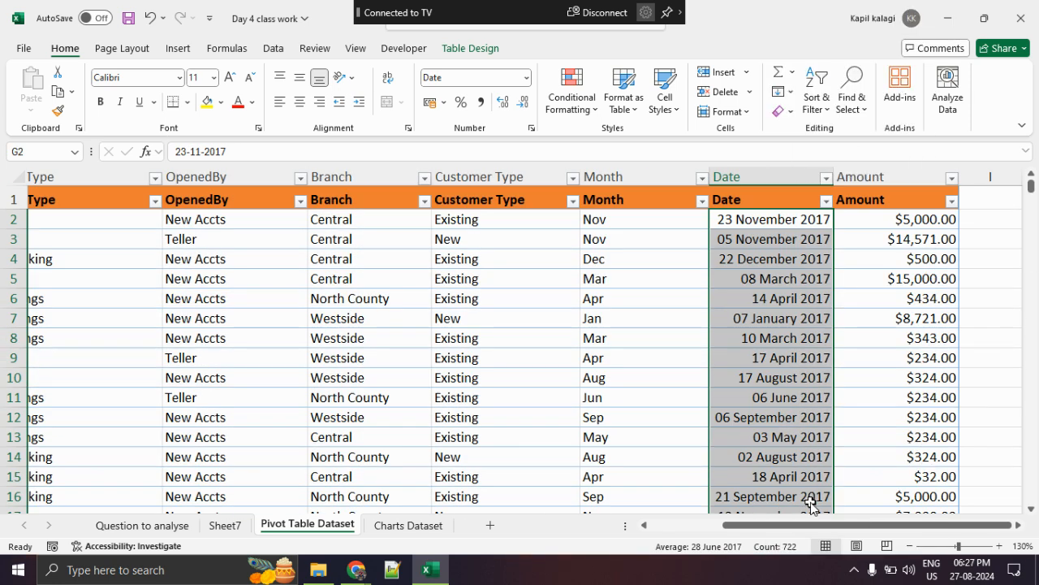
drag(691, 191, 460, 138)
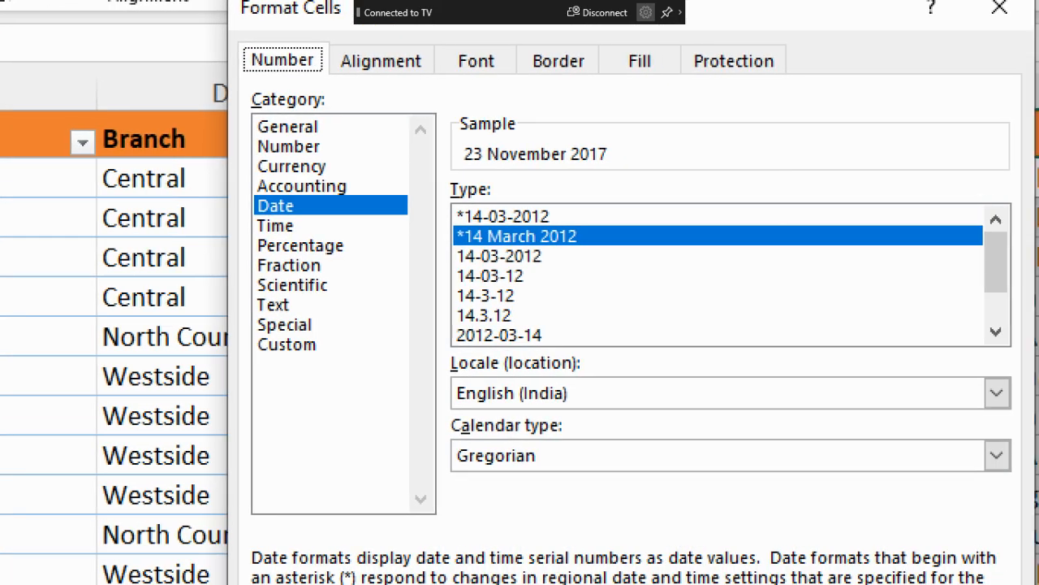
click(424, 242)
mouse_move(405, 206)
mouse_down()
mouse_move(212, 233)
mouse_move(278, 183)
mouse_up()
mouse_move(544, 199)
mouse_down()
mouse_move(617, 243)
mouse_move(469, 188)
mouse_up()
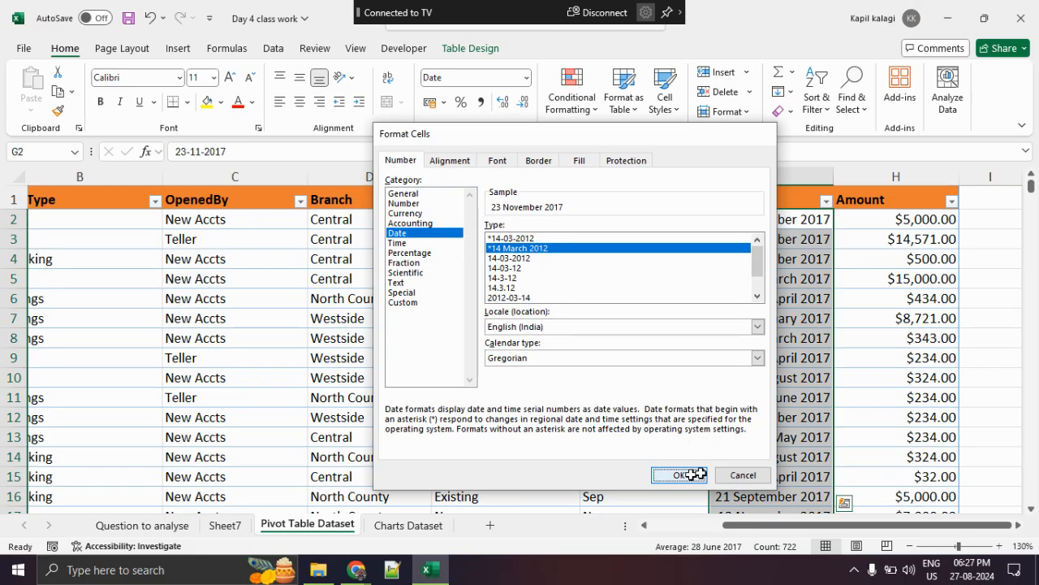
click(689, 478)
- Review the Amount column's number format in Format Cells, marking the Currency category, the dollar symbol and the negative-number options
click(913, 315)
click(891, 213)
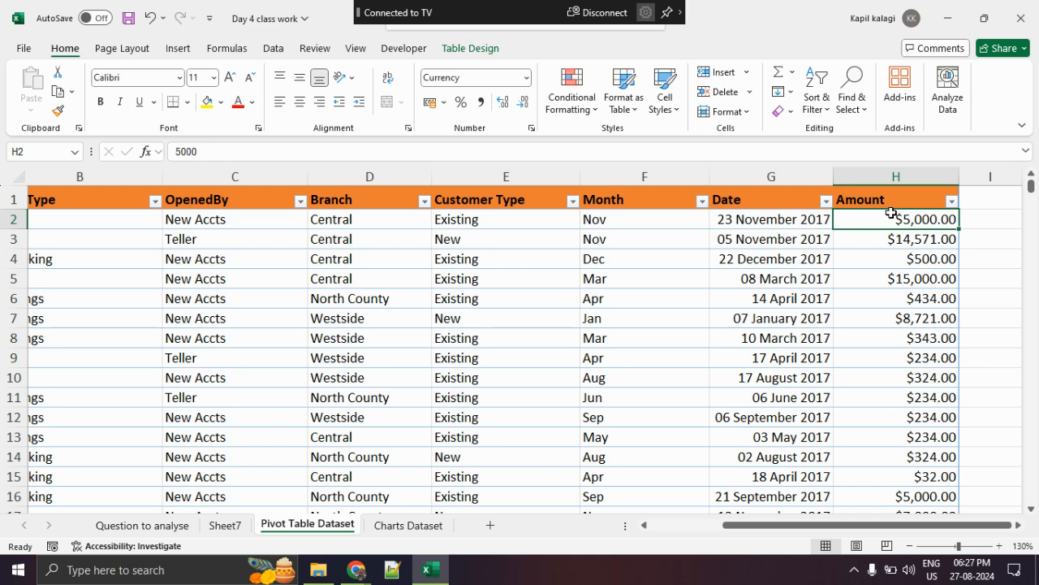
key(ctrl+shift+Down)
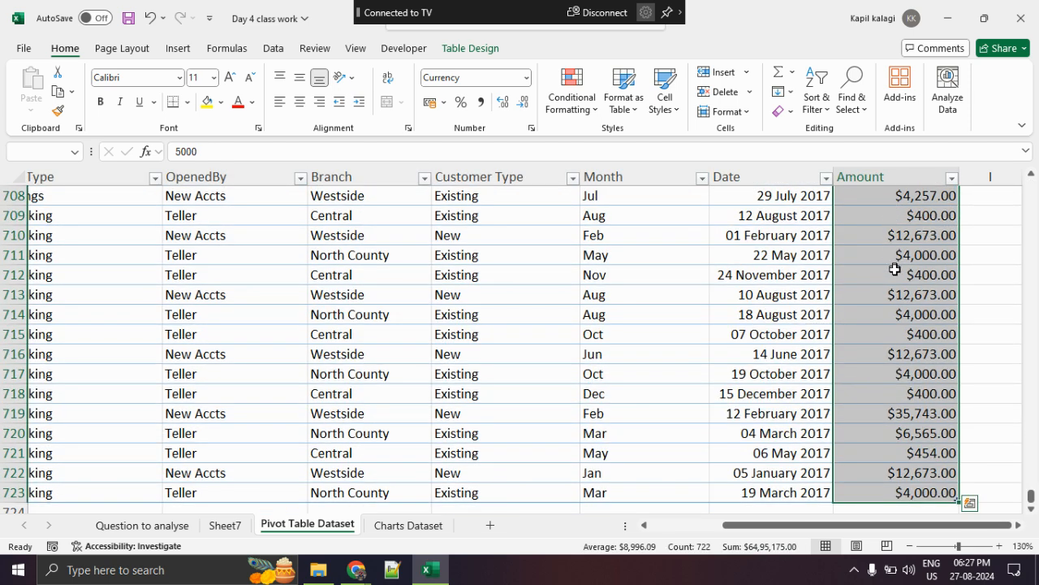
right_click(903, 276)
click(801, 503)
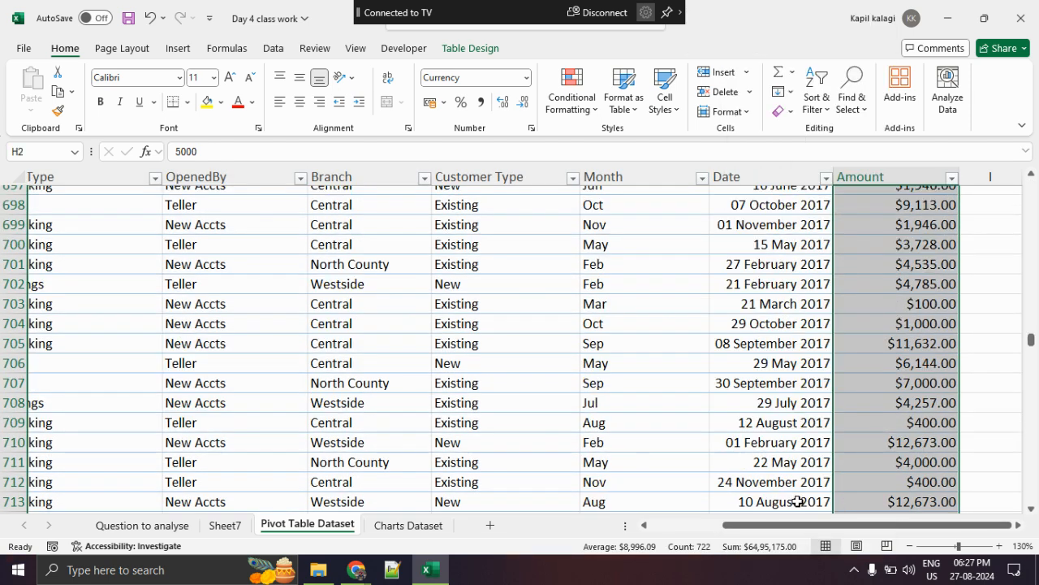
drag(645, 197, 355, 111)
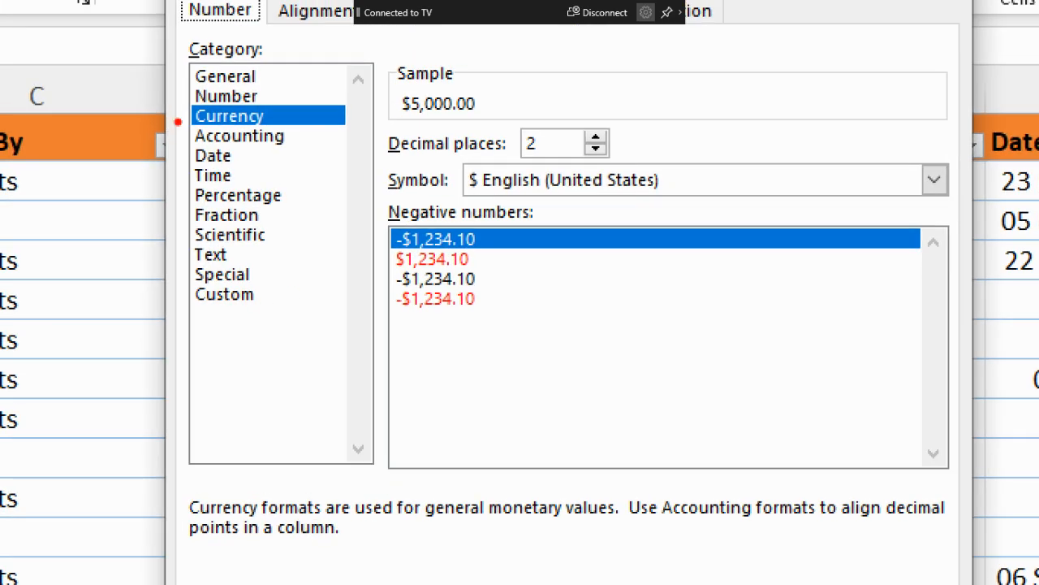
drag(173, 117, 316, 122)
drag(443, 195, 791, 193)
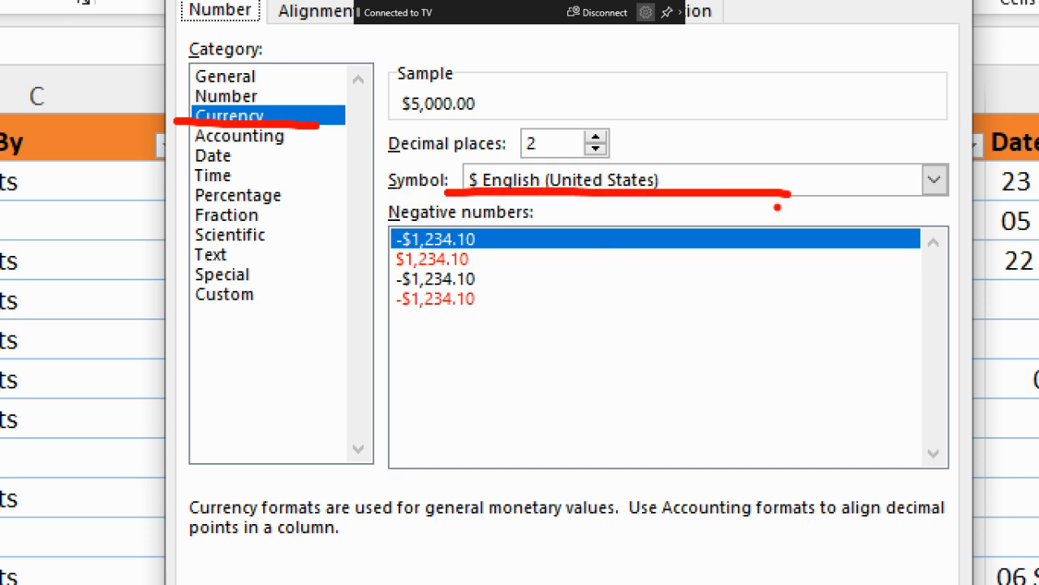
mouse_move(529, 217)
mouse_down()
mouse_move(548, 268)
mouse_move(360, 224)
mouse_up()
key(Escape)
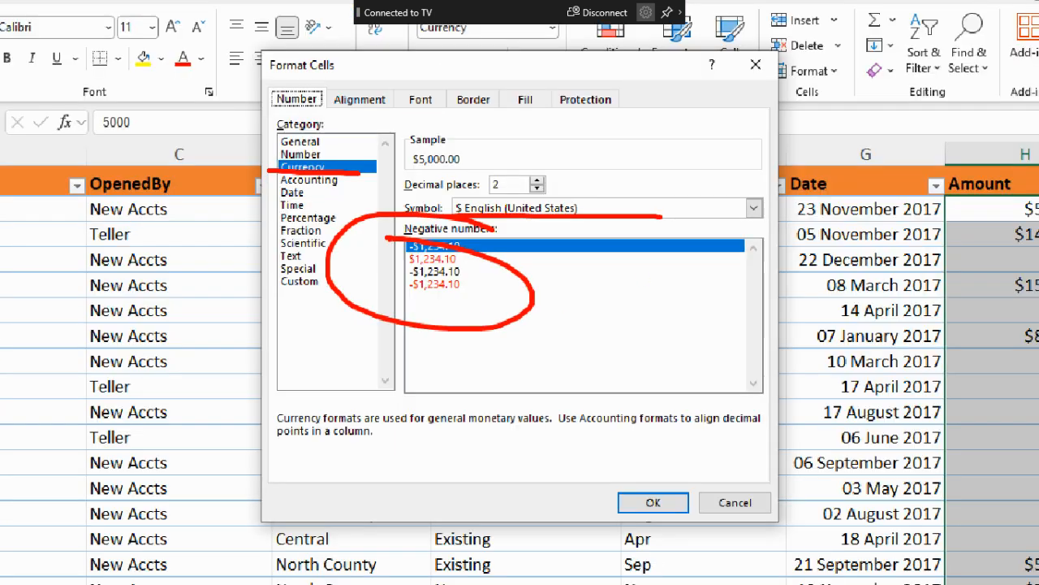
click(605, 449)
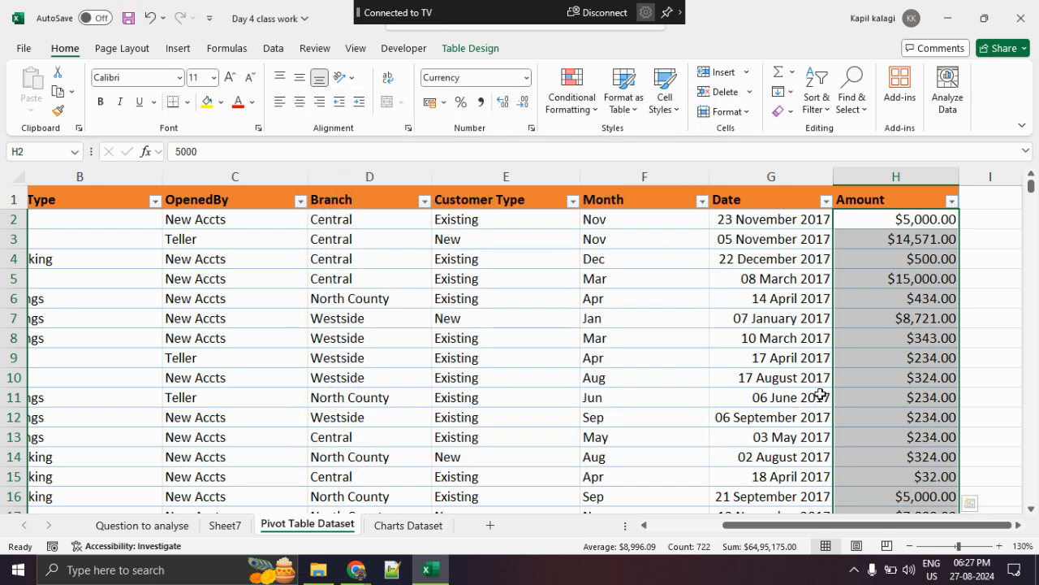
- Select a cell inside the table and display the Insert commands that include PivotTable
click(900, 376)
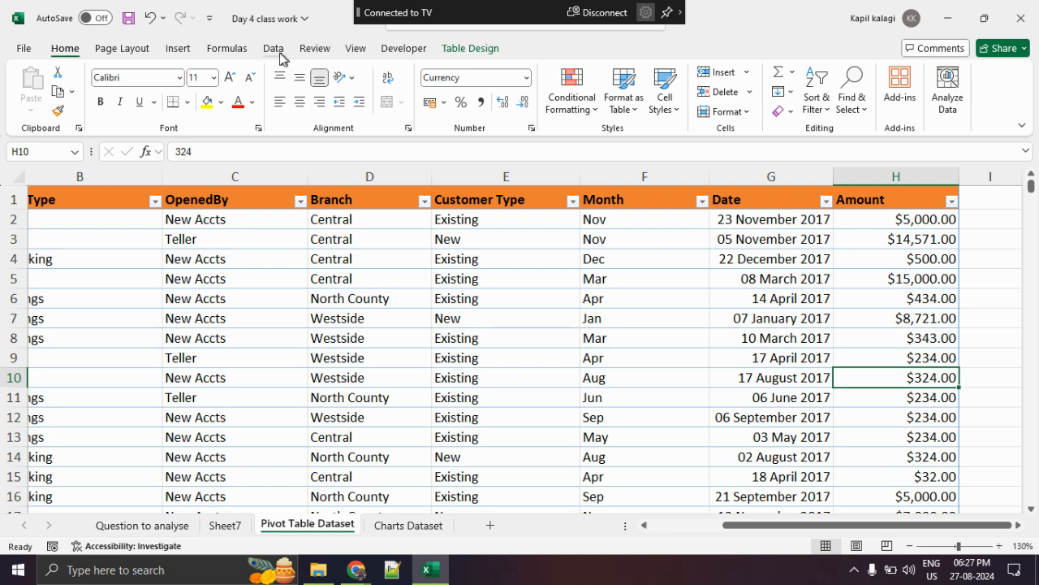
click(178, 48)
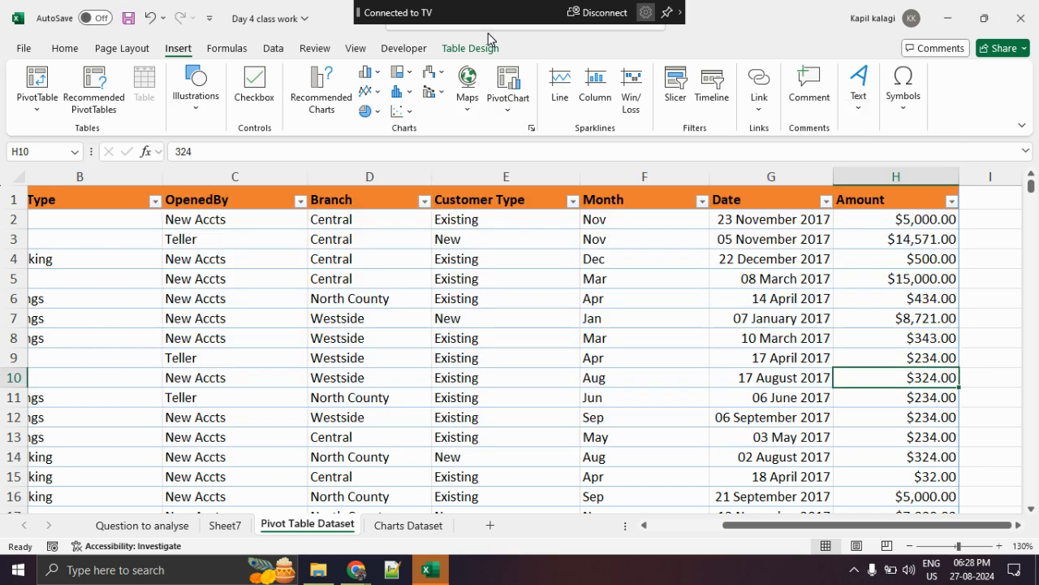
- Switch to the Google Meet call in the browser and look through the list of participants
key(alt+Tab)
key(Tab)
key(Tab)
key(Tab)
key(Tab)
key(Tab)
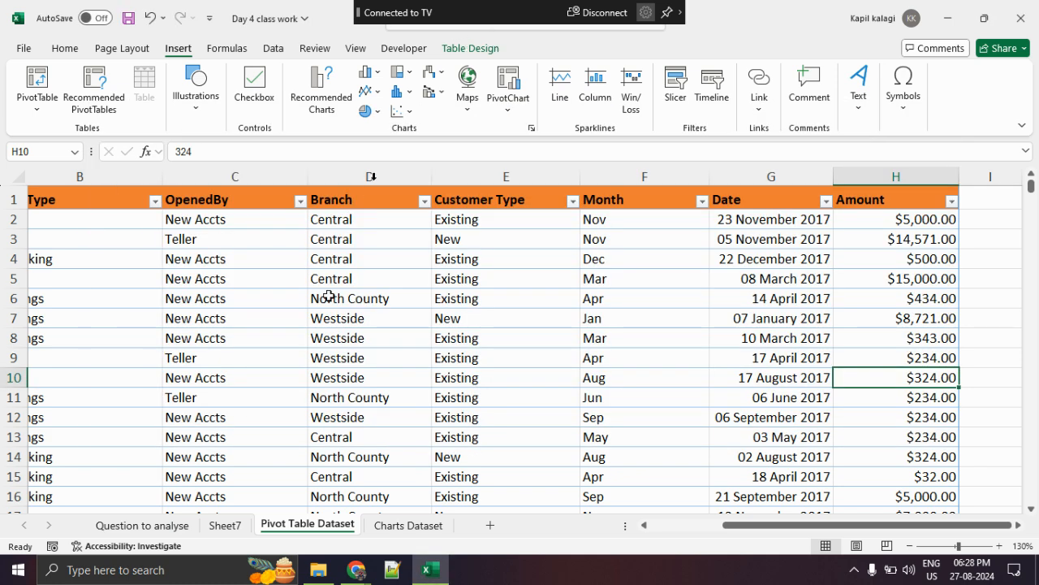
mouse_move(349, 560)
click(204, 507)
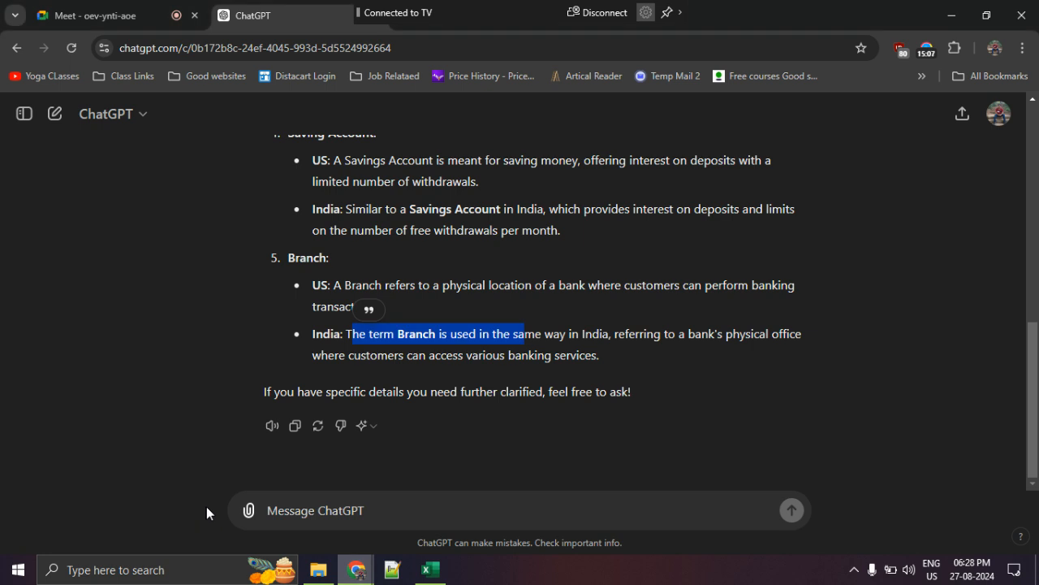
click(91, 27)
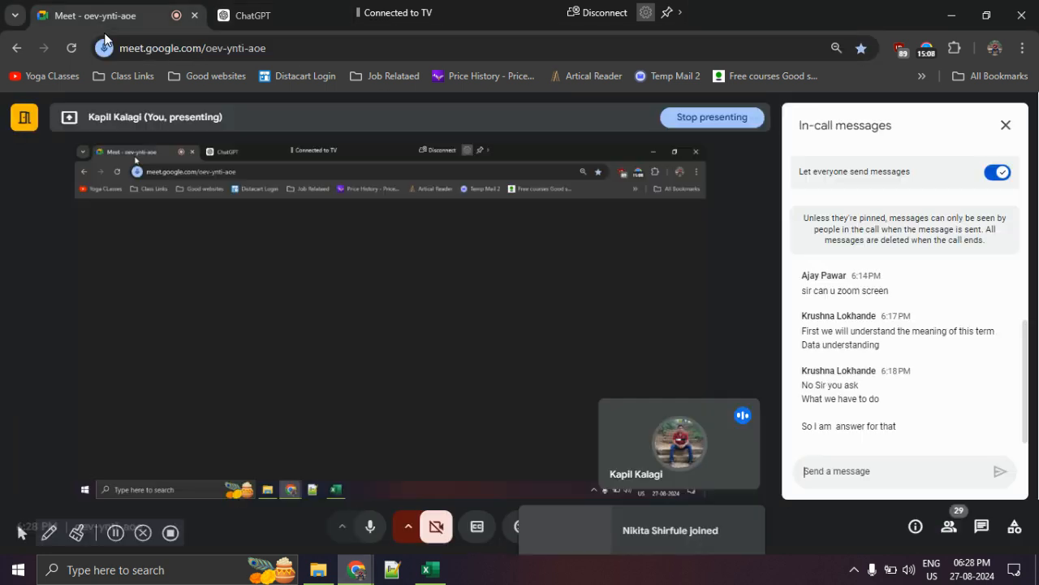
click(944, 536)
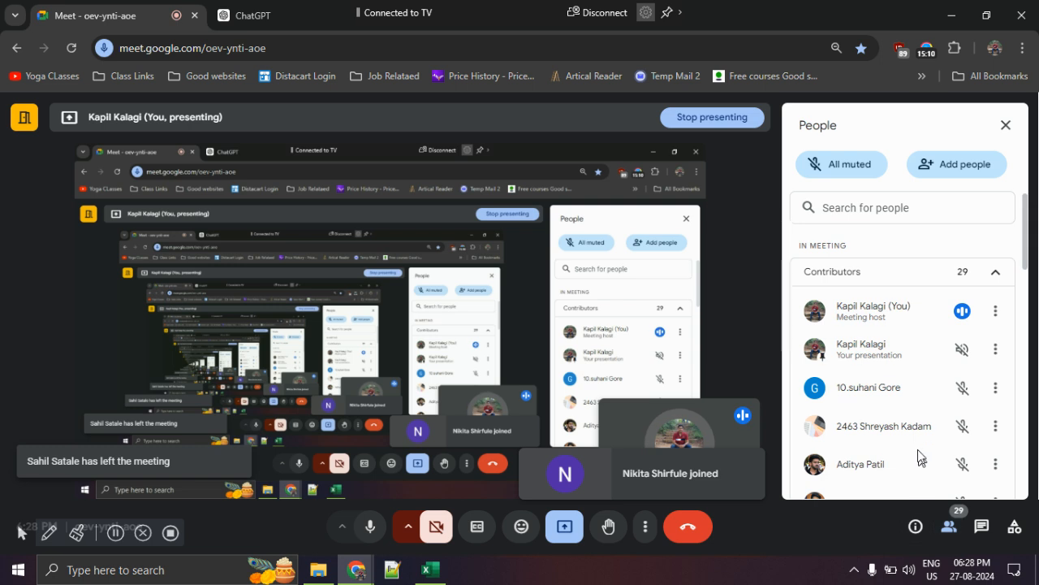
scroll(950, 398, down, 2)
drag(1025, 261, 1037, 289)
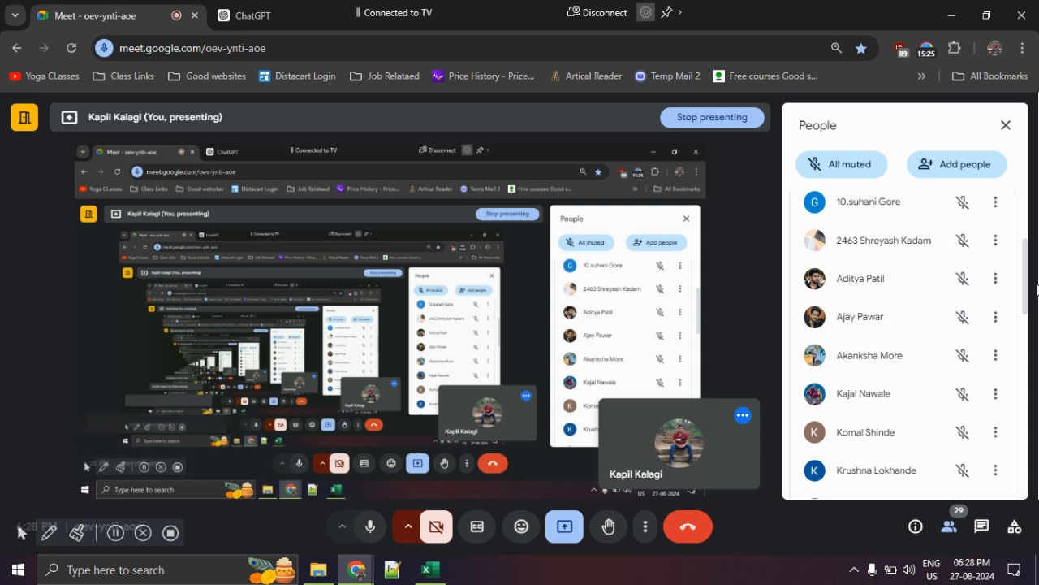
- Look through the remaining participants in the call down to the end of the list and return to its beginning
scroll(970, 333, down, 3)
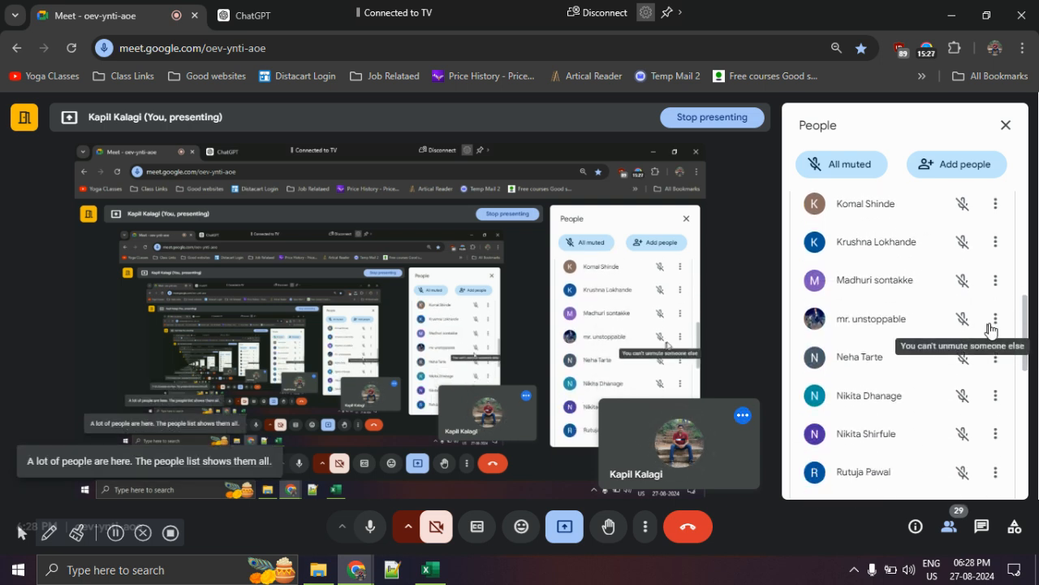
scroll(1028, 328, down, 1)
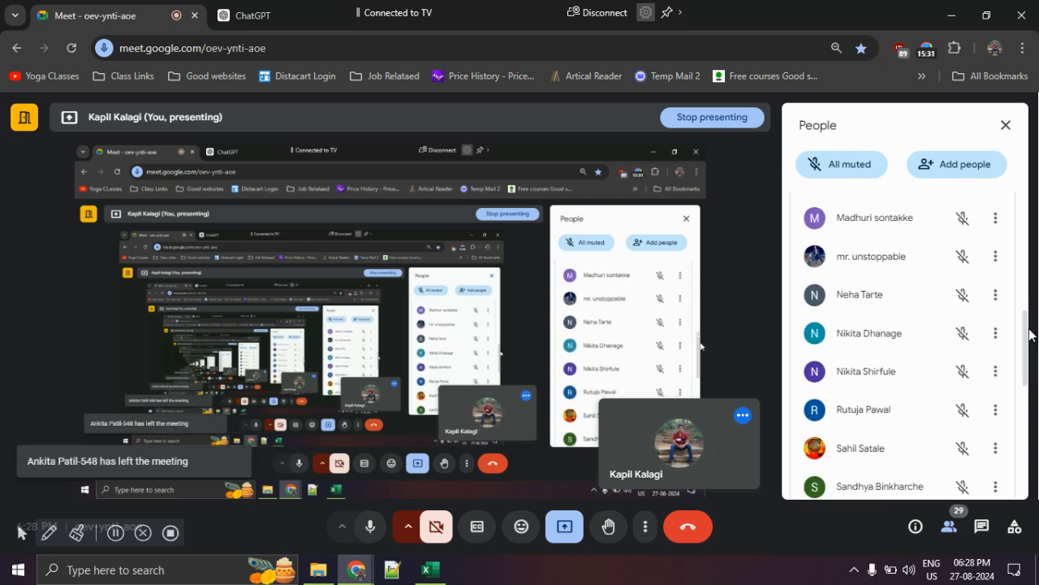
drag(1033, 362, 1027, 436)
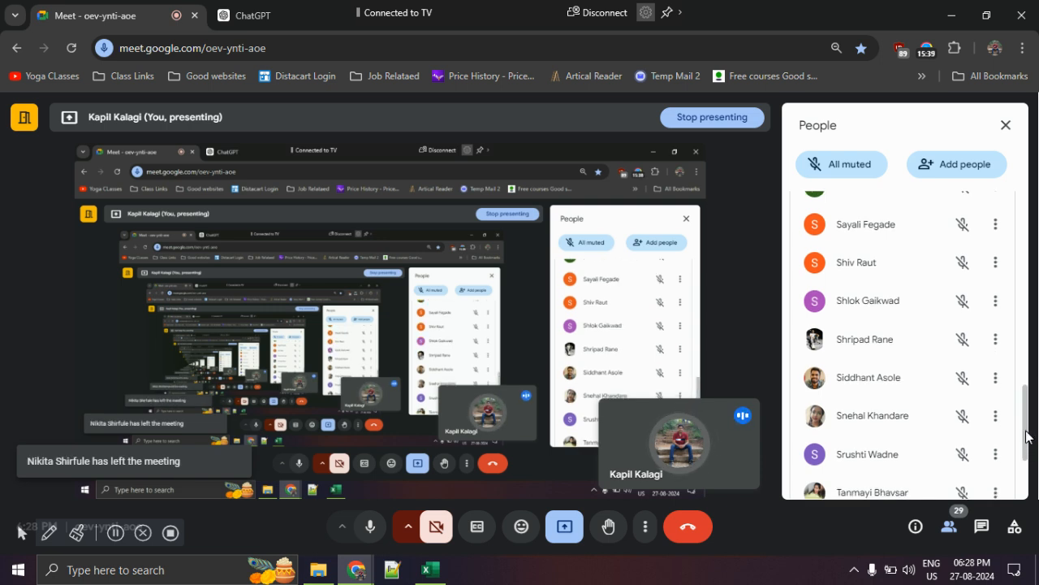
drag(1029, 436, 1032, 491)
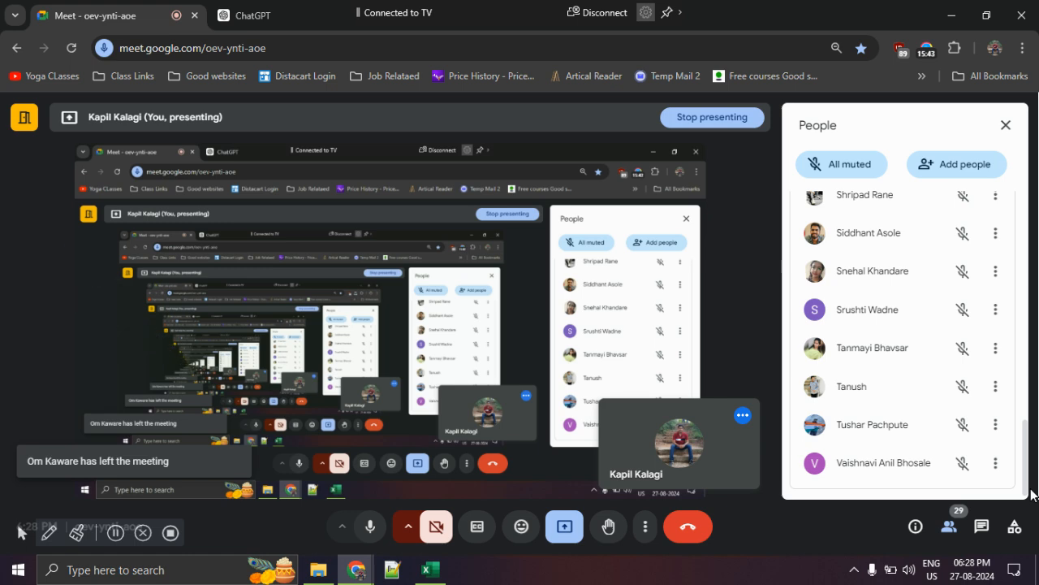
scroll(971, 469, up, 3)
scroll(970, 469, up, 10)
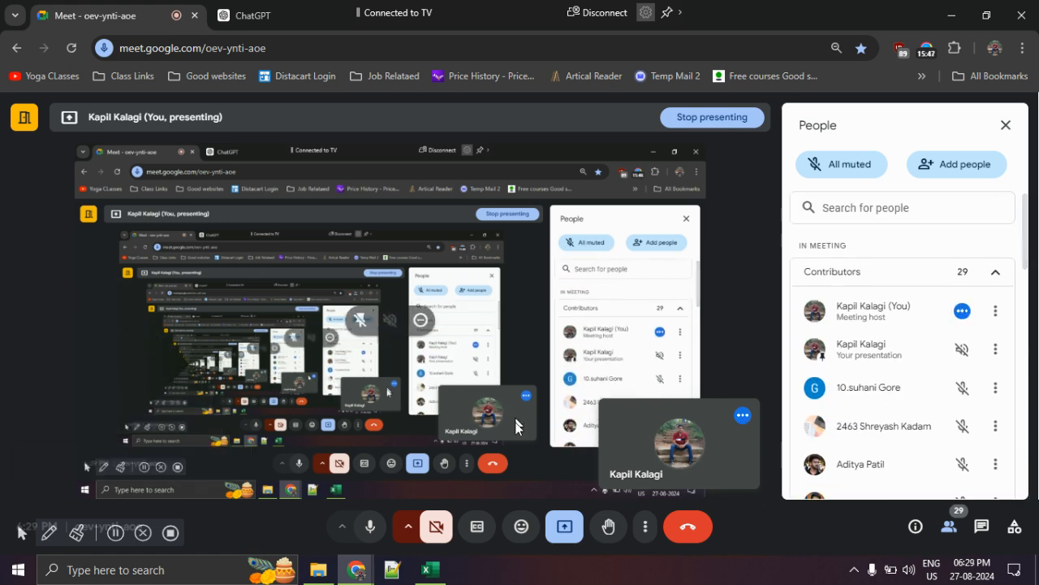
- Switch to the Excel workbook and look over the rows and columns of the Pivot Table Dataset
click(435, 578)
scroll(364, 460, down, 5)
scroll(388, 457, up, 5)
drag(745, 529, 619, 529)
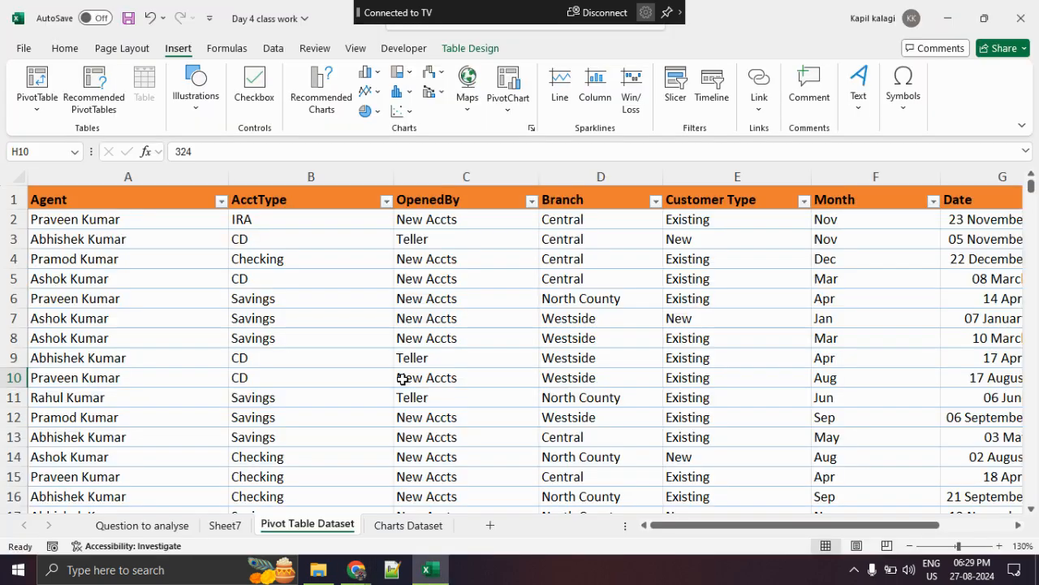
scroll(403, 381, right, 4)
scroll(403, 380, left, 4)
- Switch back to the Google Meet call and open the in-call messages
key(alt+Tab)
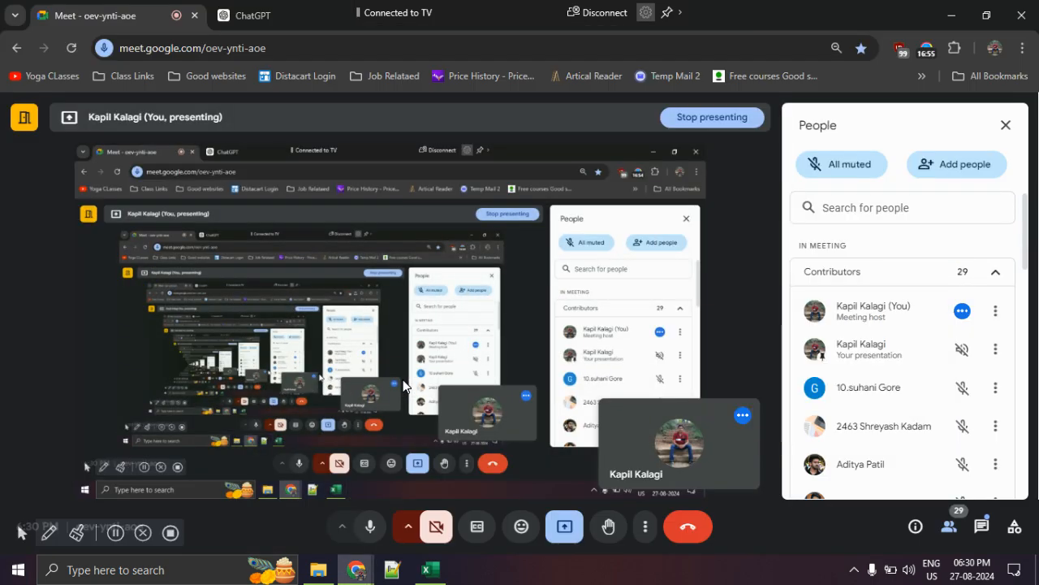
key(alt+Tab)
key(alt+Tab)
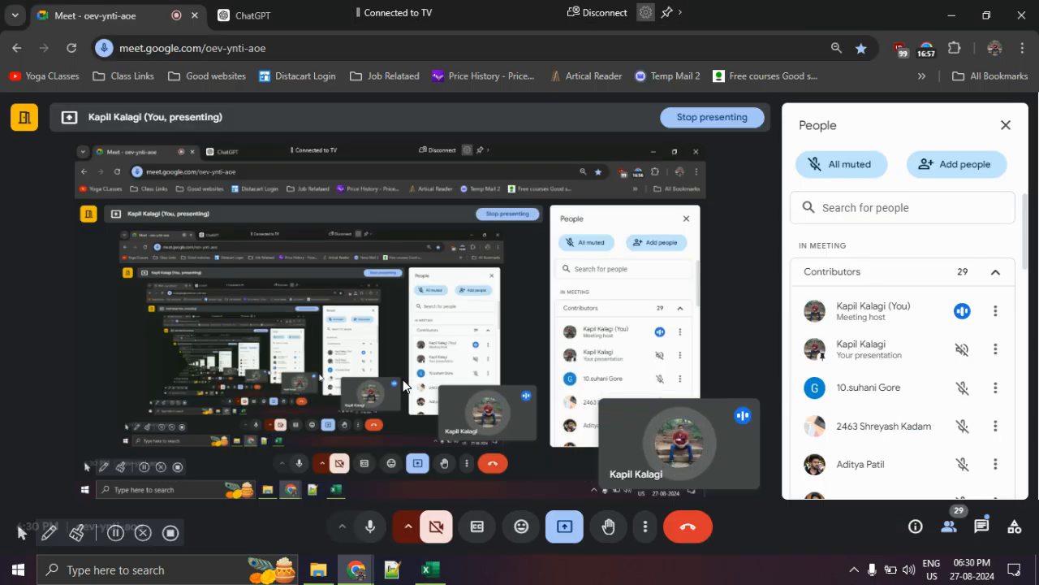
key(alt+Tab)
key(alt+Tab)
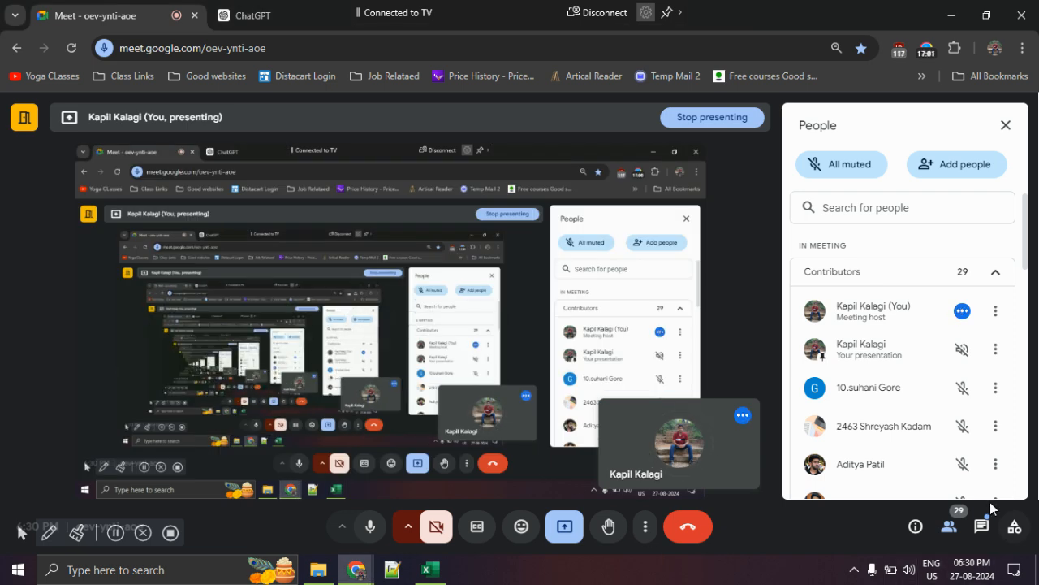
click(982, 527)
- Return to Excel and point out sample entries in the AcctType and Branch columns of the Pivot Table Dataset
key(alt+Tab)
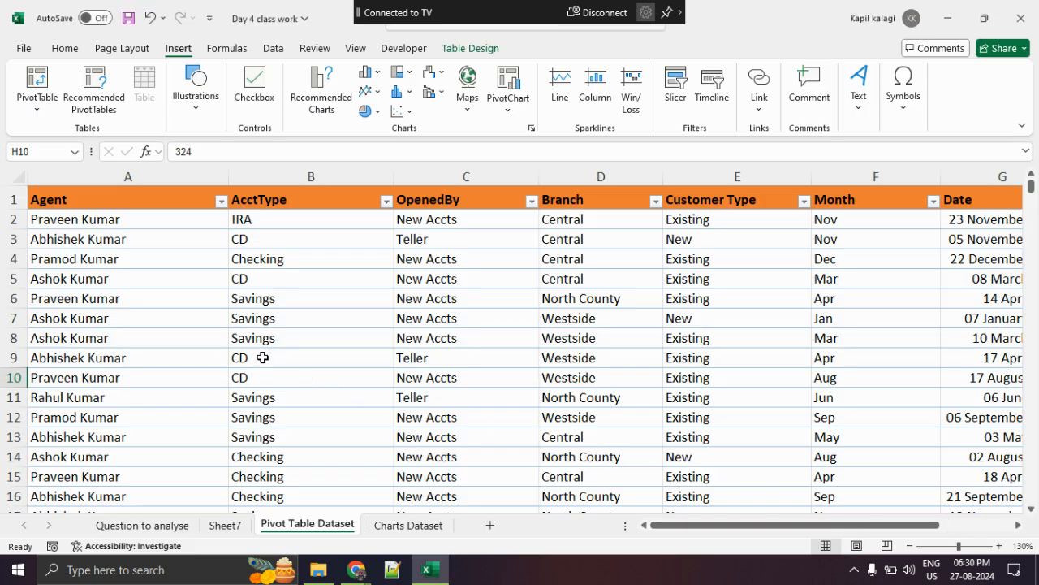
scroll(303, 348, down, 1)
scroll(371, 348, up, 1)
drag(728, 524, 785, 532)
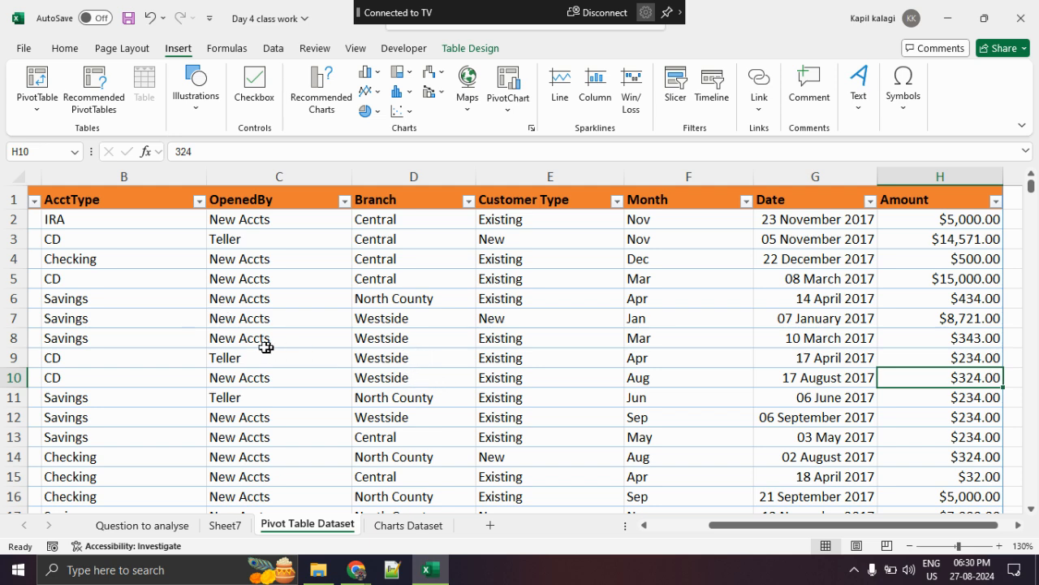
click(126, 339)
drag(748, 531, 607, 531)
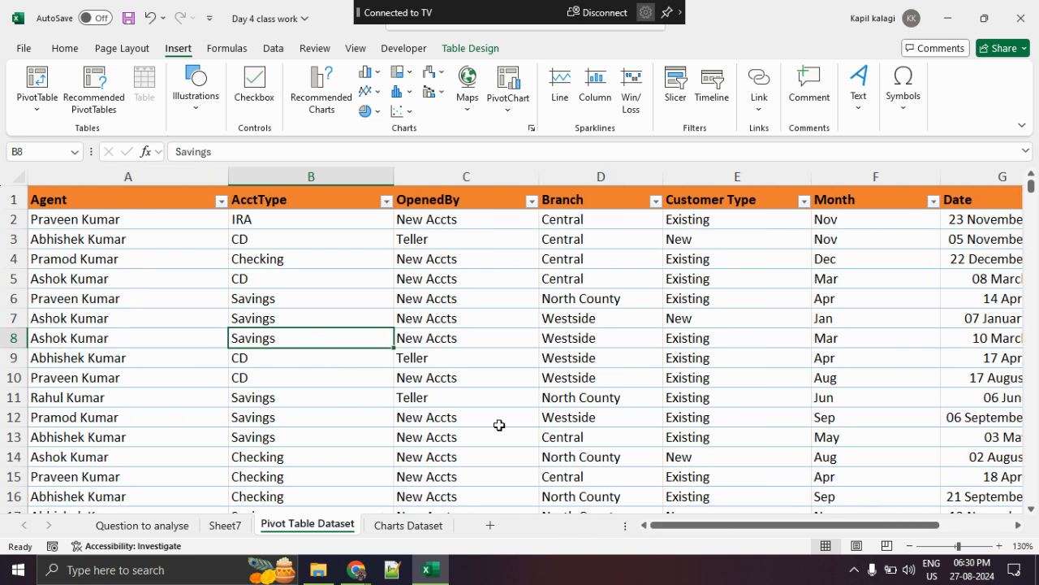
click(570, 355)
click(583, 319)
click(580, 278)
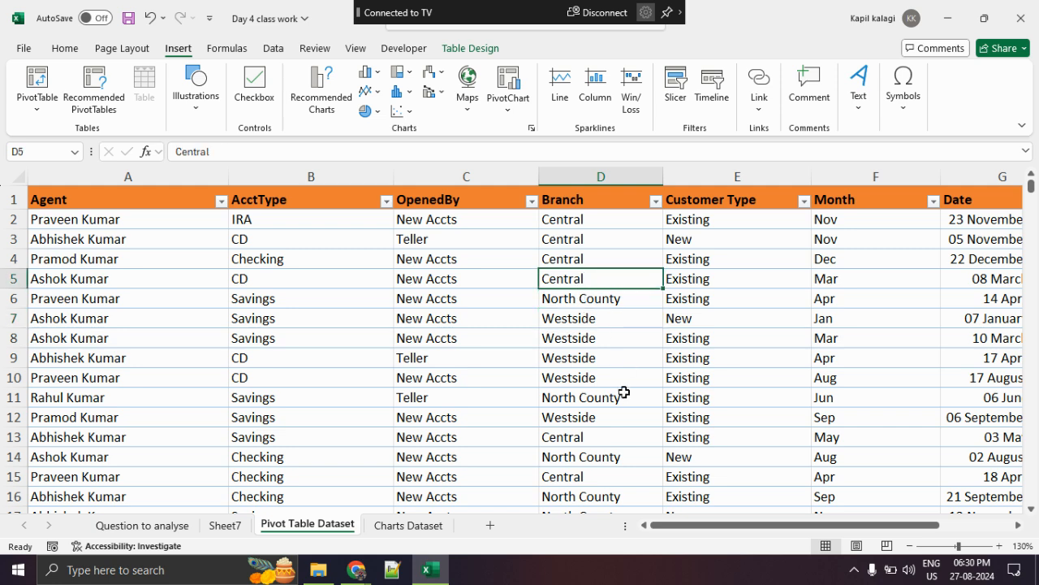
- Highlight the Branch-to-Amount entries of Central branch records, first in rows 2 to 5 and again in row 13
drag(755, 529, 775, 518)
drag(411, 237, 898, 295)
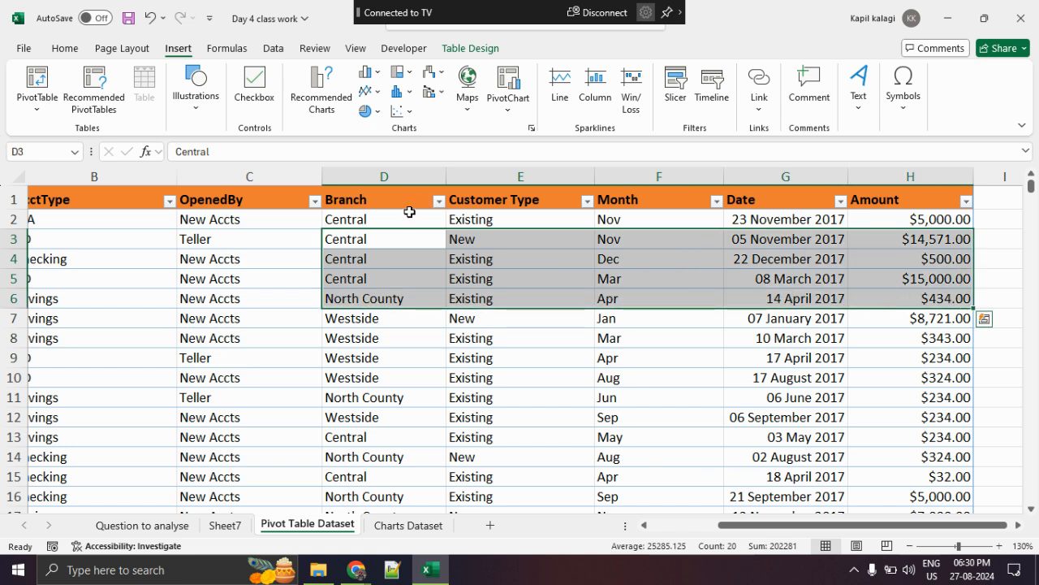
click(409, 218)
drag(408, 218, 929, 276)
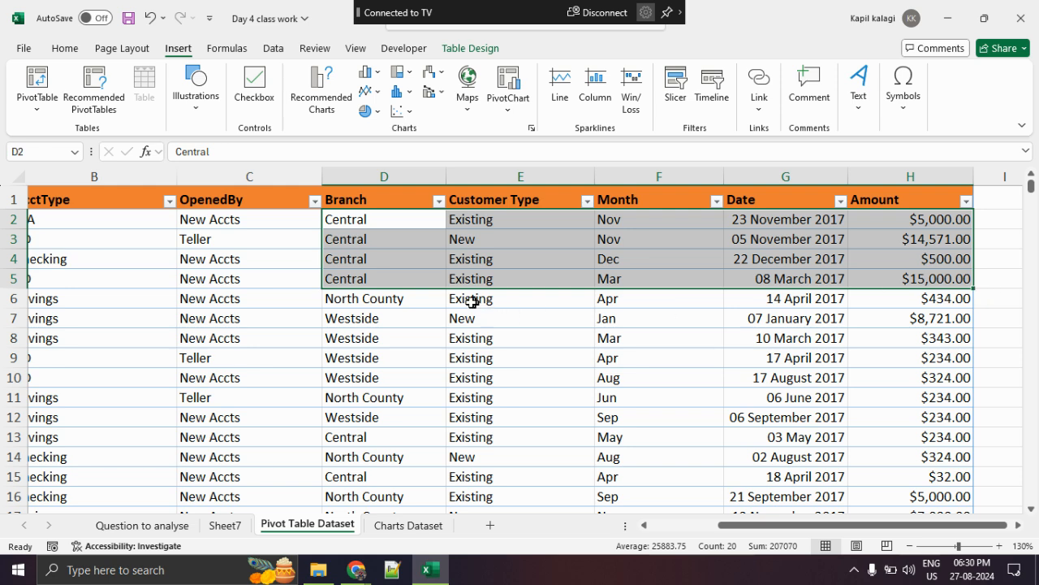
click(390, 436)
drag(390, 436, 951, 436)
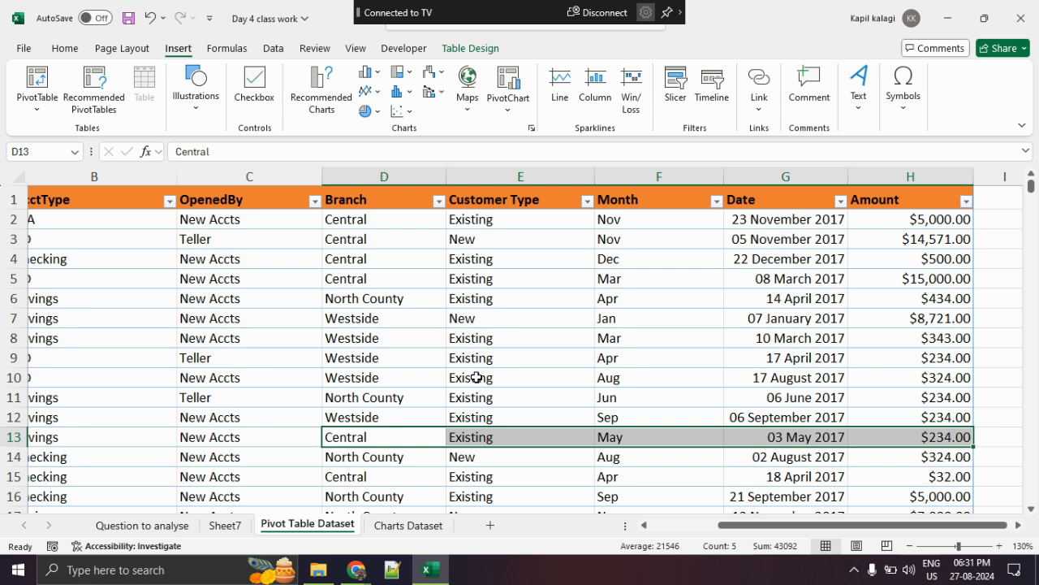
- Check the in-call messages in Google Meet, return to Excel and browse the Branch entries from a Westside record
key(alt+Tab)
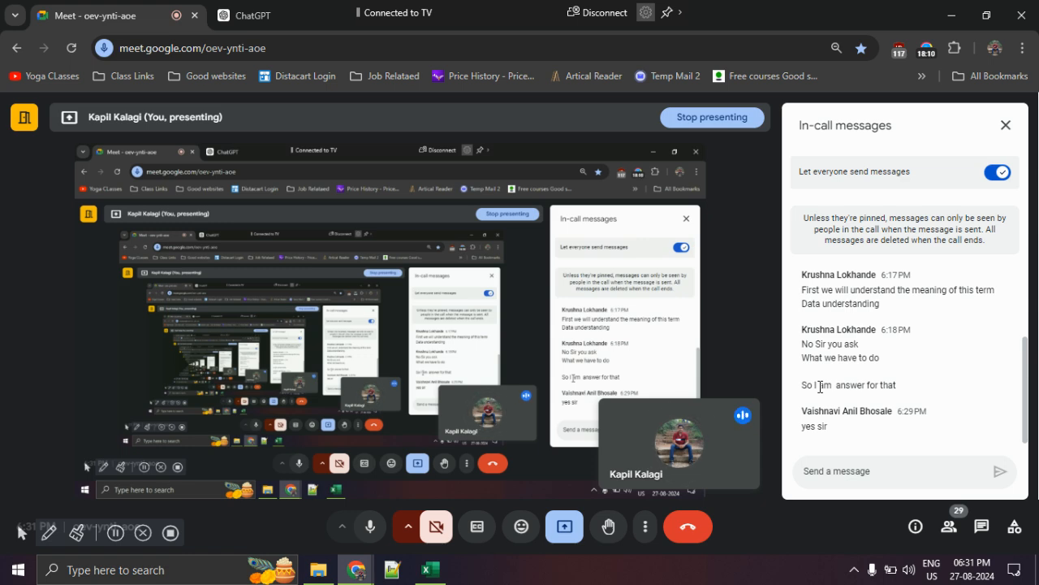
key(alt+Tab)
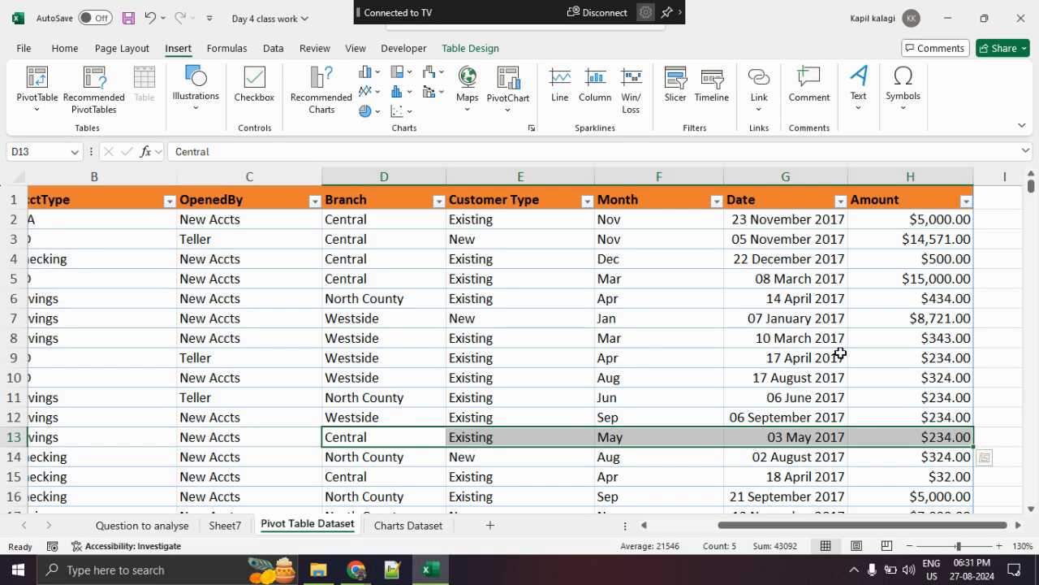
click(398, 376)
scroll(399, 379, down, 11)
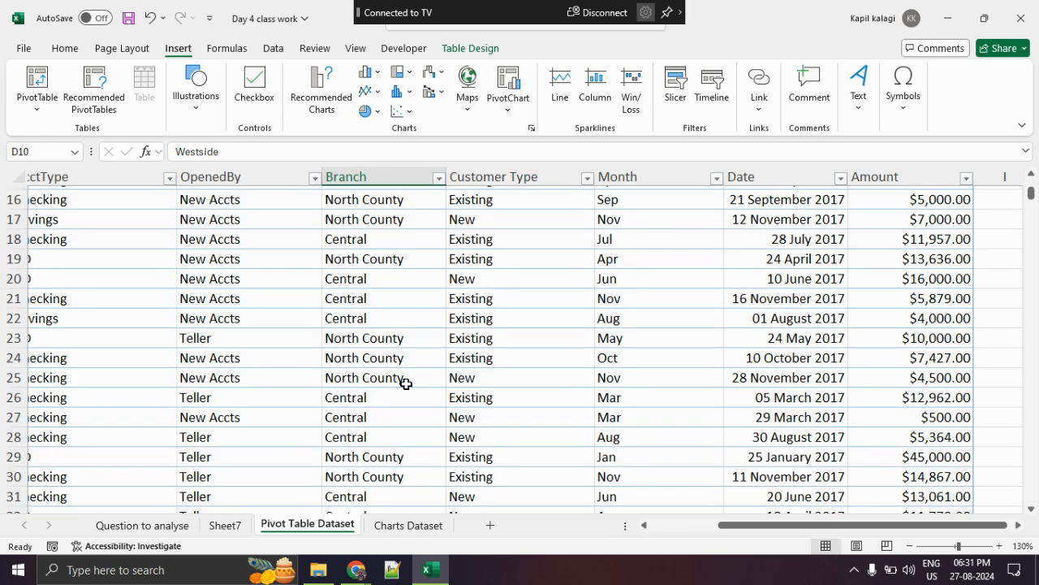
scroll(401, 381, up, 11)
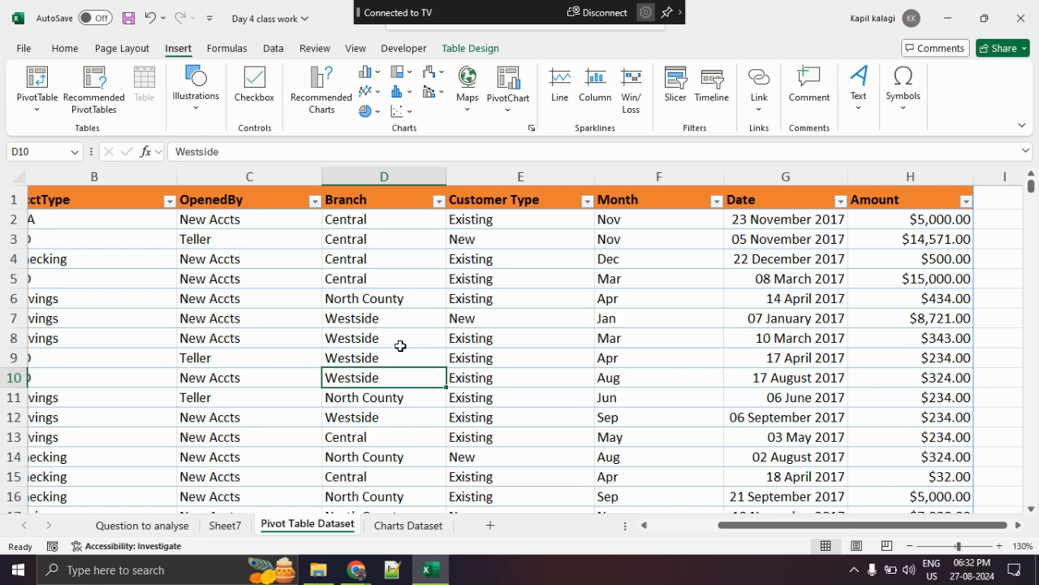
- Go to the end of the dataset and select its last record, row 723
scroll(382, 357, down, 20)
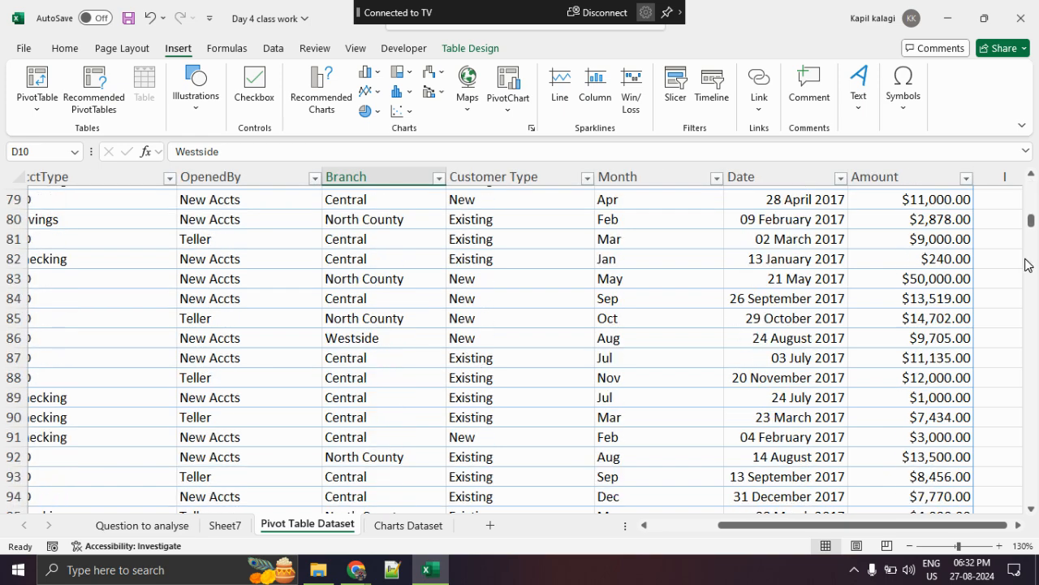
drag(1031, 231, 1034, 520)
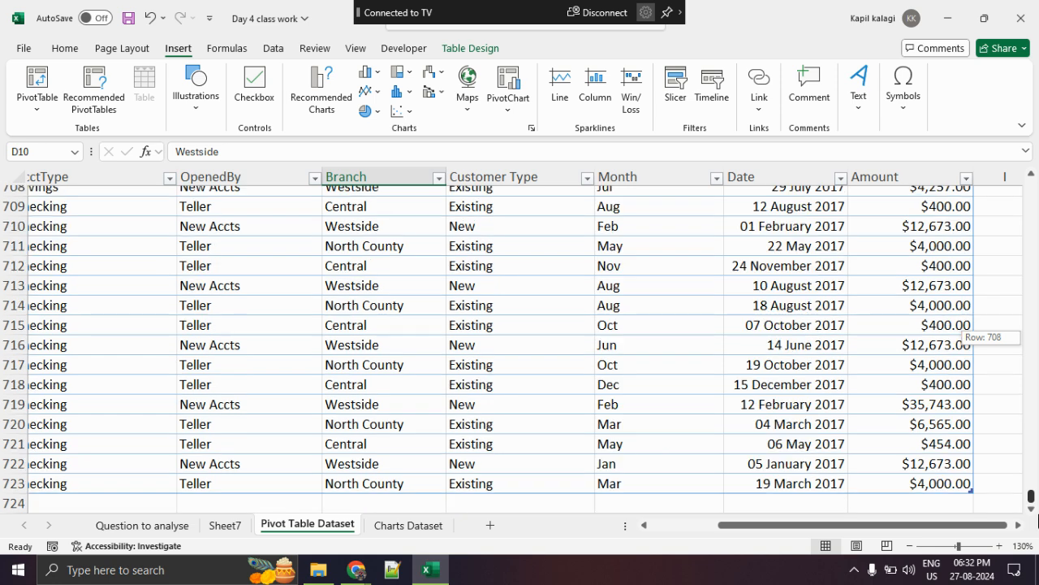
click(13, 483)
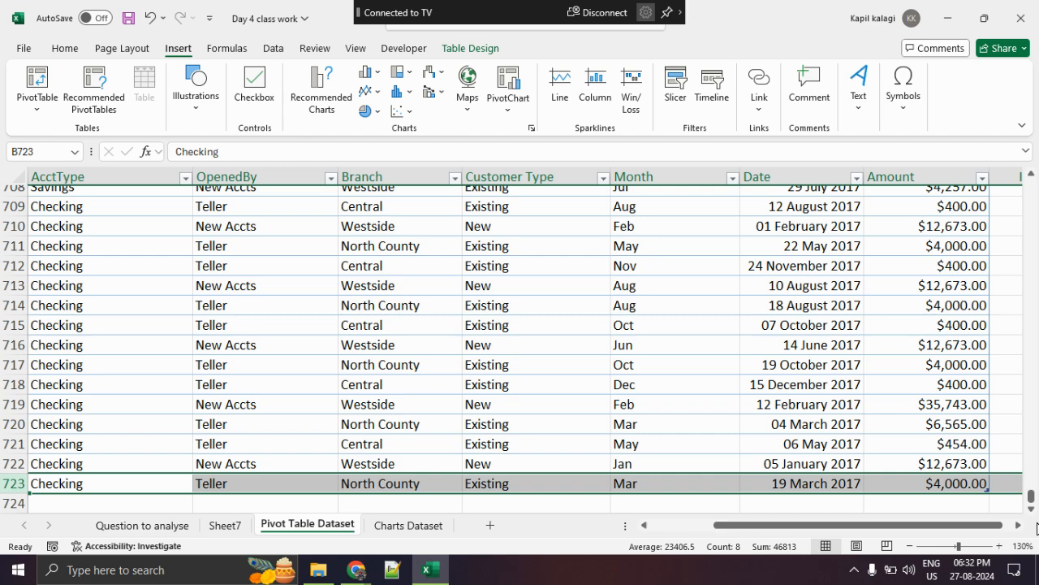
- Insert a PivotTable from the Bank_Data table on a new worksheet
drag(1031, 493, 1030, 158)
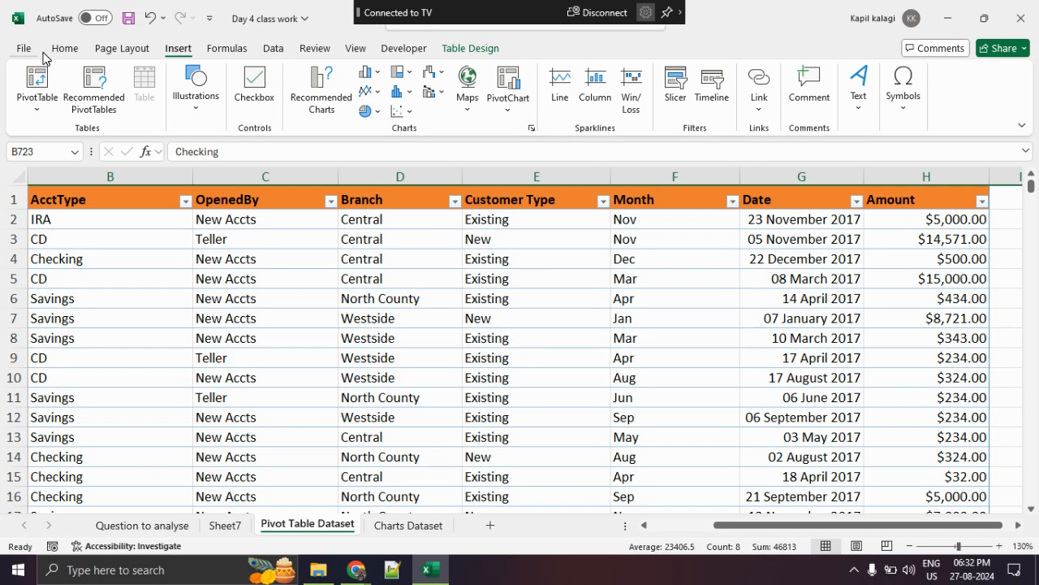
click(38, 78)
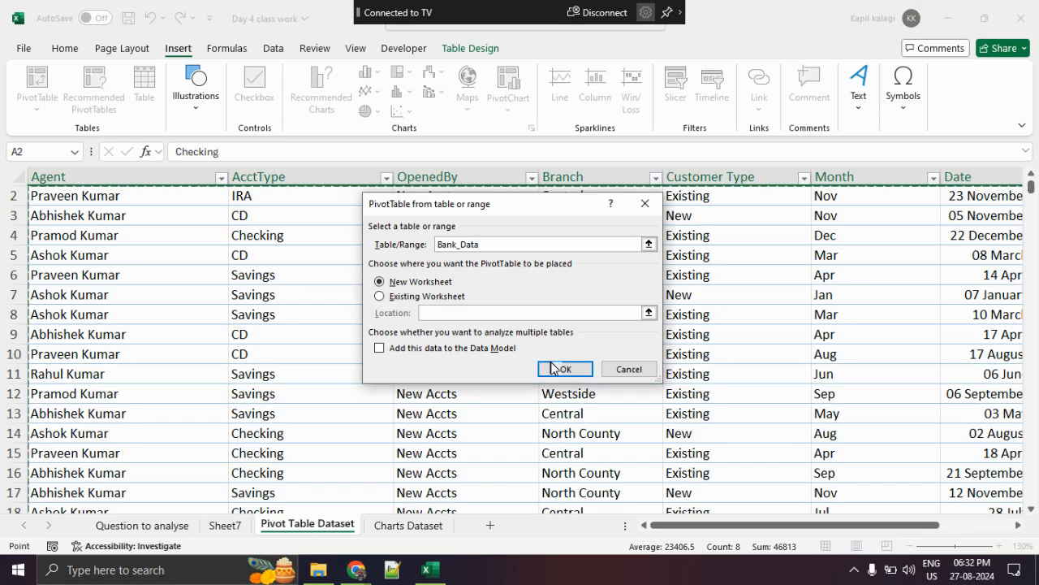
click(634, 466)
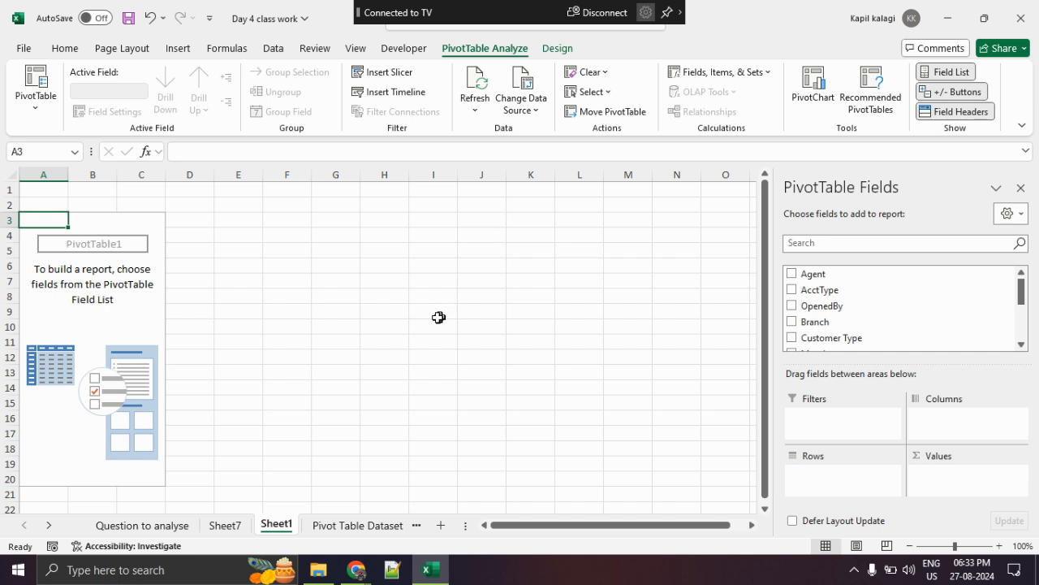
- Circle the empty PivotTable area, the PivotTable Fields list and the PivotTable Analyze and Design headings, and clear the markings
click(438, 318)
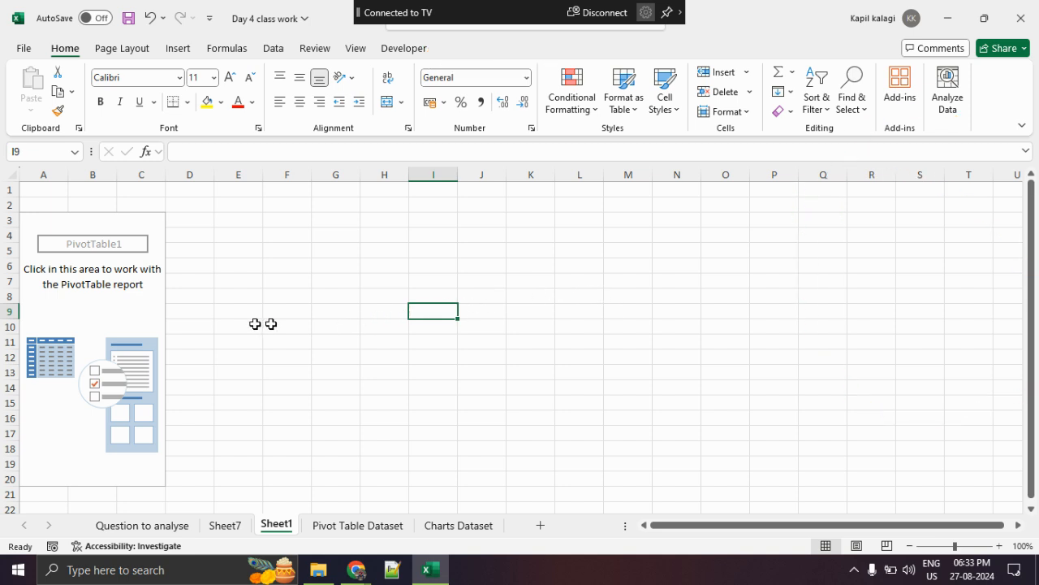
click(66, 317)
mouse_move(149, 253)
mouse_down()
mouse_move(4, 280)
mouse_move(195, 376)
mouse_move(111, 233)
mouse_up()
mouse_move(84, 286)
mouse_down()
mouse_move(154, 271)
mouse_move(195, 242)
mouse_up()
mouse_move(1001, 185)
mouse_down()
mouse_move(1035, 333)
mouse_move(894, 216)
mouse_up()
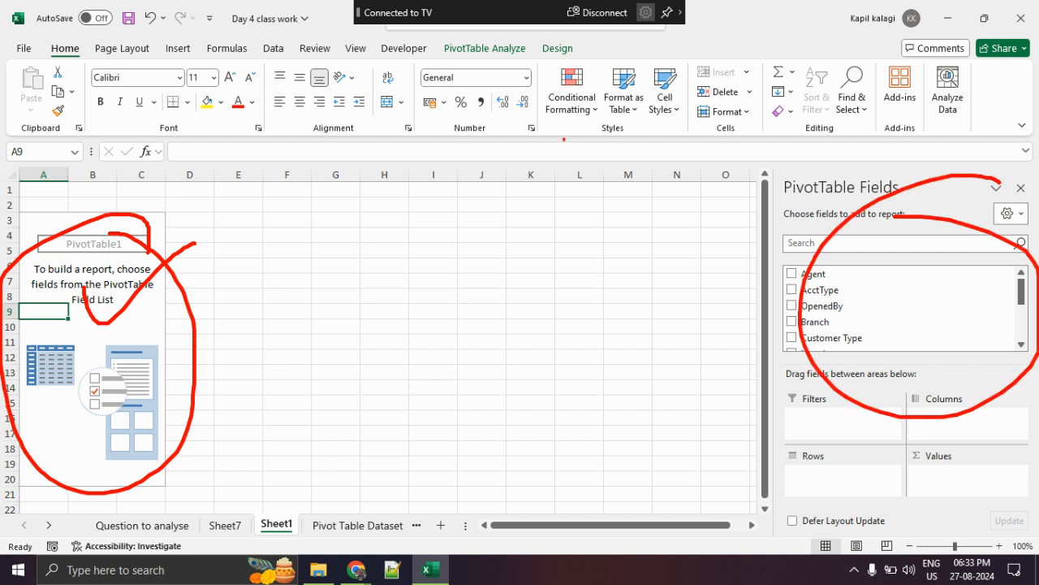
mouse_move(453, 76)
mouse_down()
mouse_move(532, 82)
mouse_move(402, 89)
mouse_move(498, 91)
mouse_up()
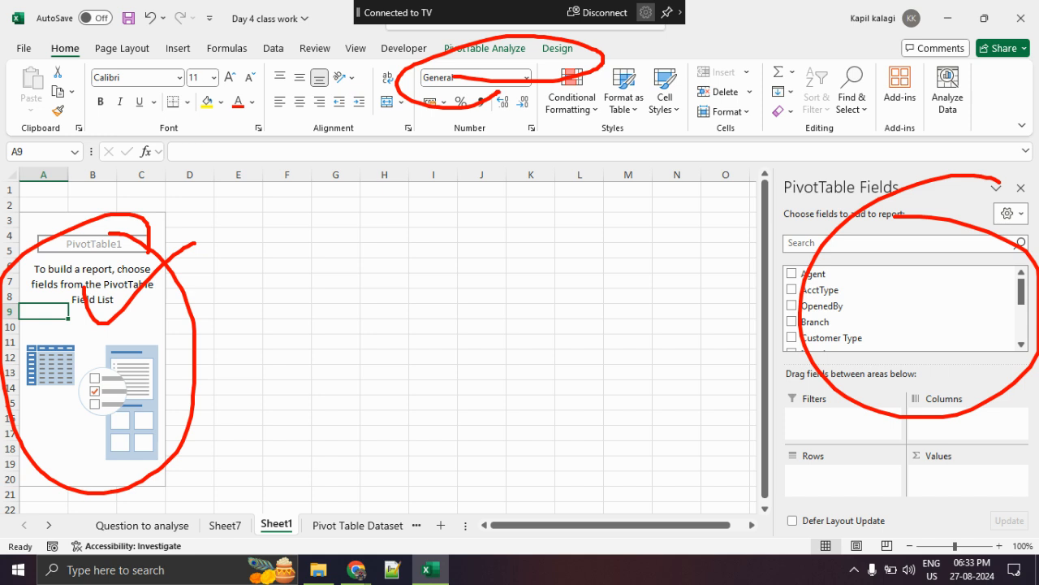
key(Escape)
- Select cells outside the PivotTable area and a cell back inside it to demonstrate hiding and showing the field list
click(247, 325)
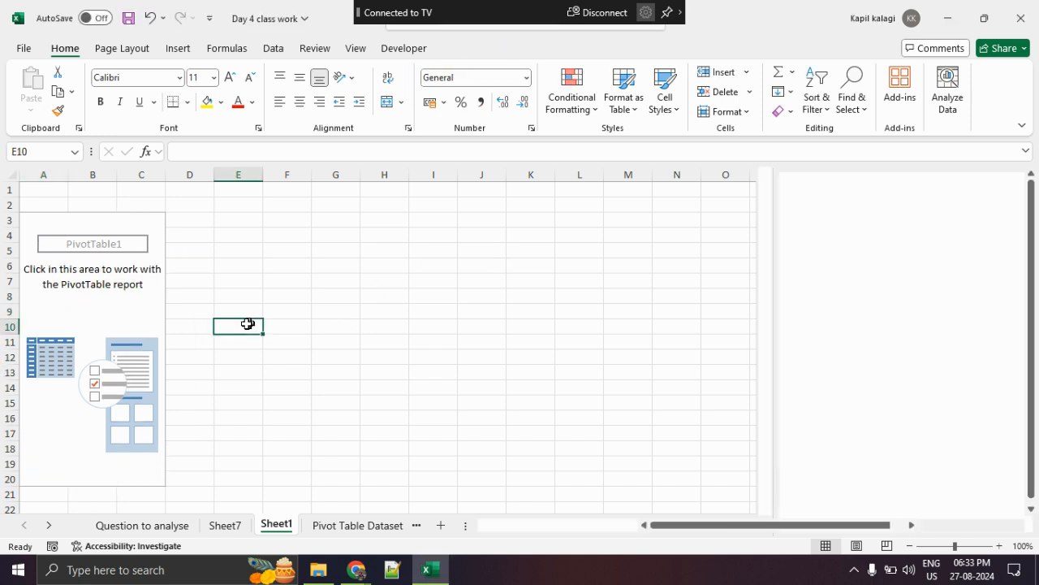
click(344, 296)
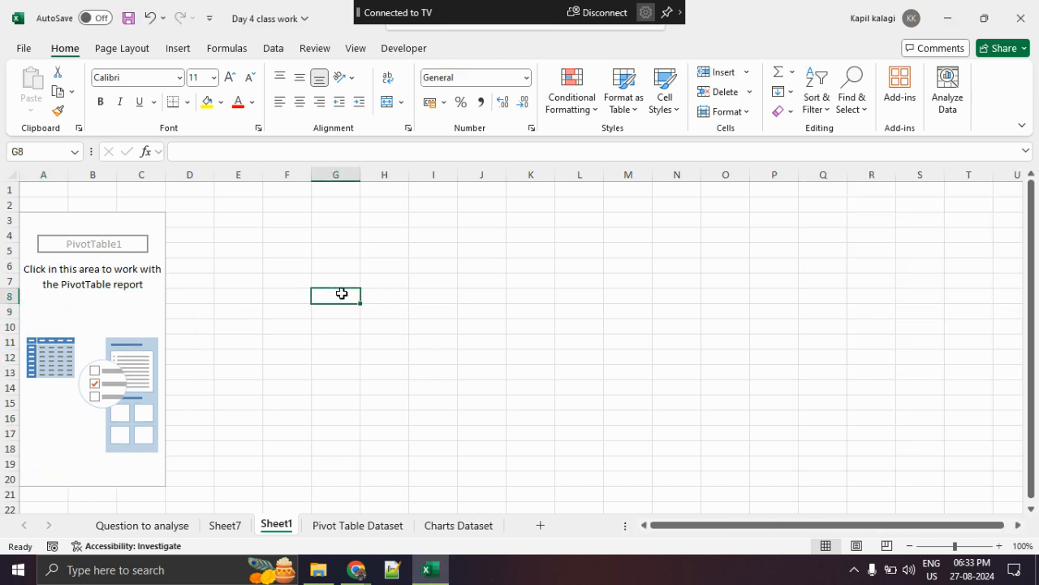
click(98, 310)
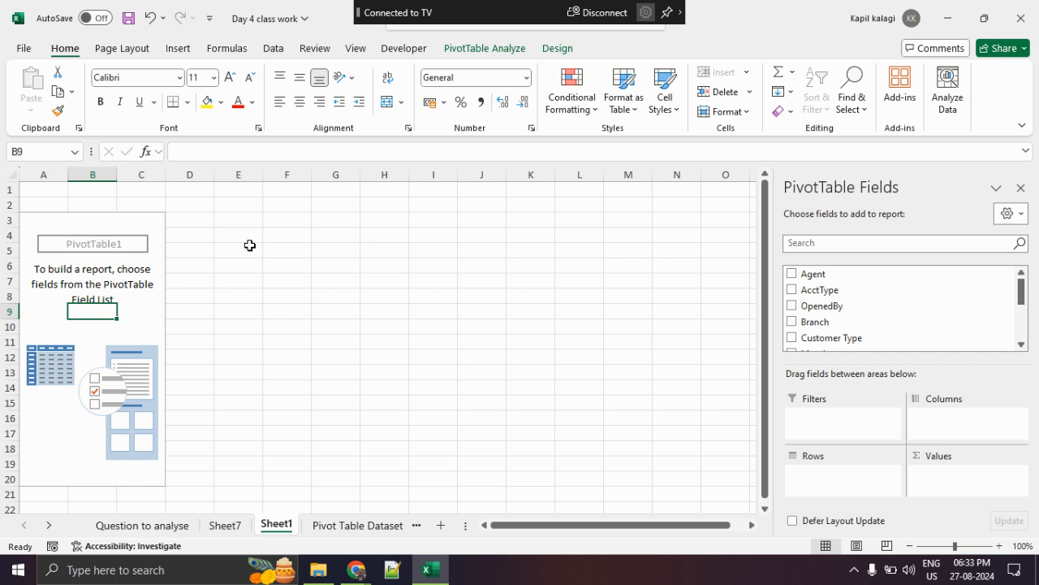
- Review the analysis questions and the Pivot Table Dataset sheet, selecting cells across the first records, especially in the Branch and Amount columns
click(158, 526)
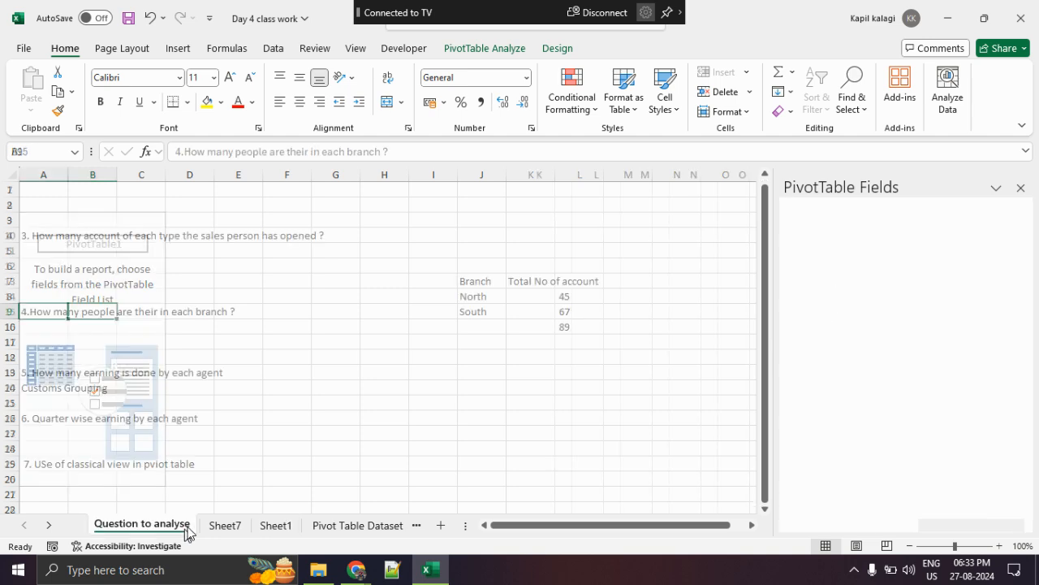
click(419, 529)
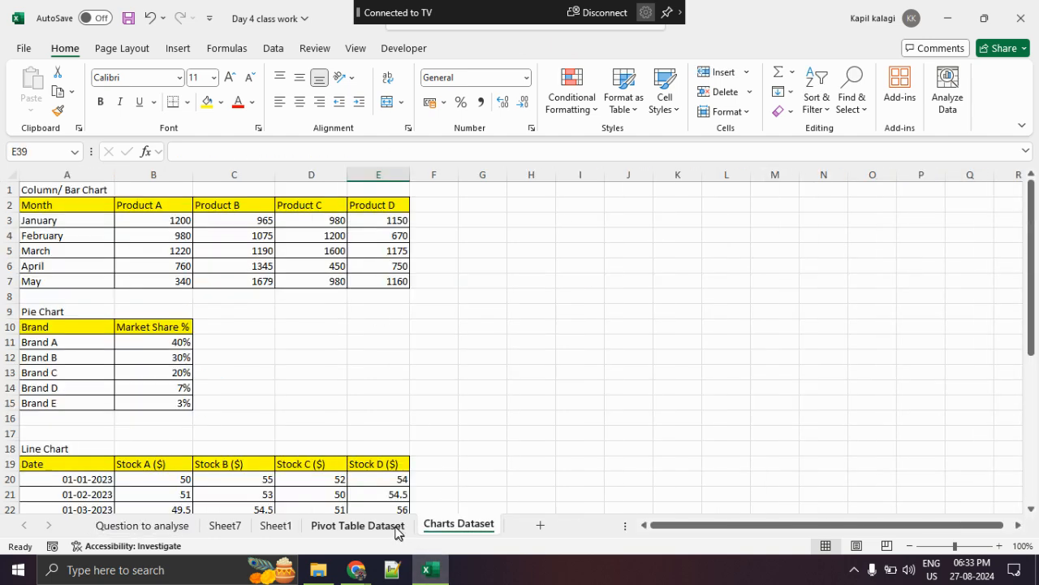
click(385, 527)
scroll(419, 360, up, 1)
click(553, 260)
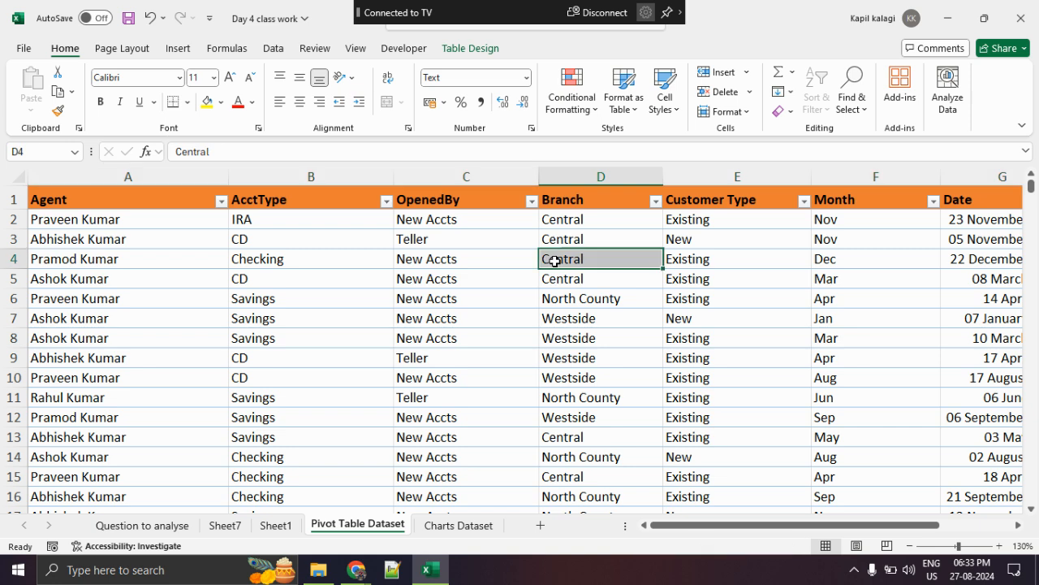
key(Right)
key(Right)
key(Right)
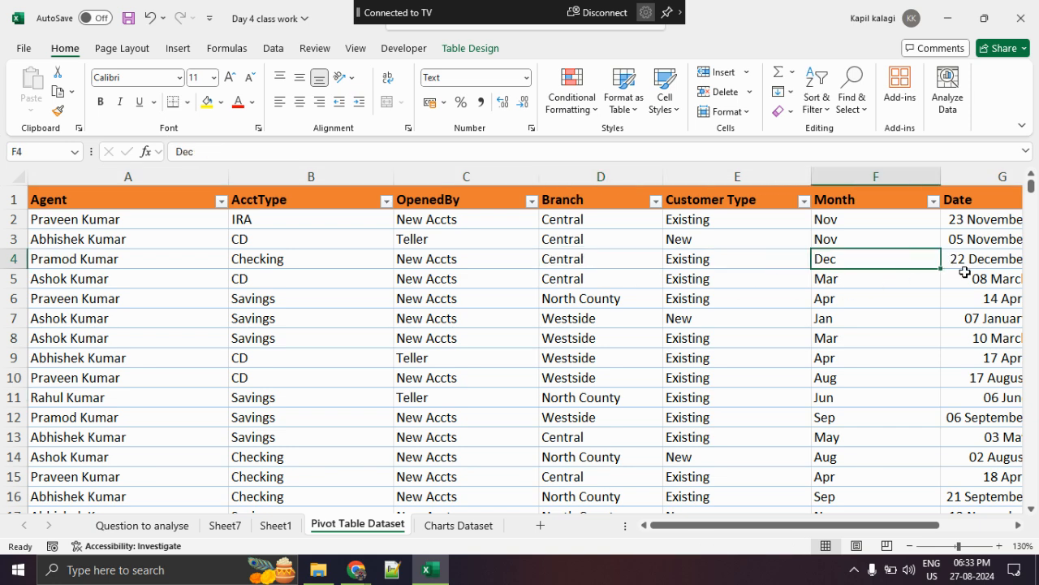
key(Right)
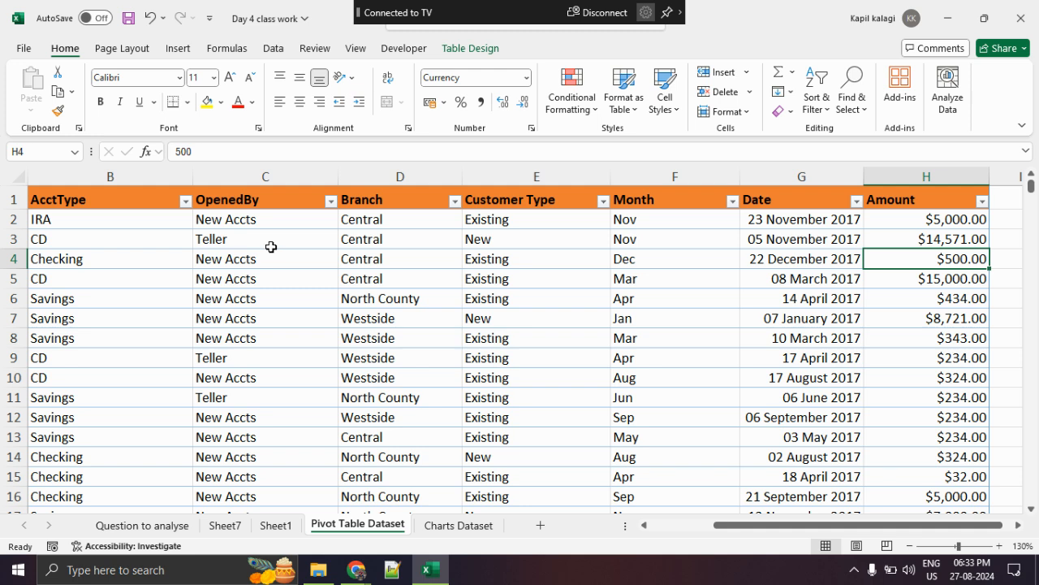
key(Left)
click(404, 253)
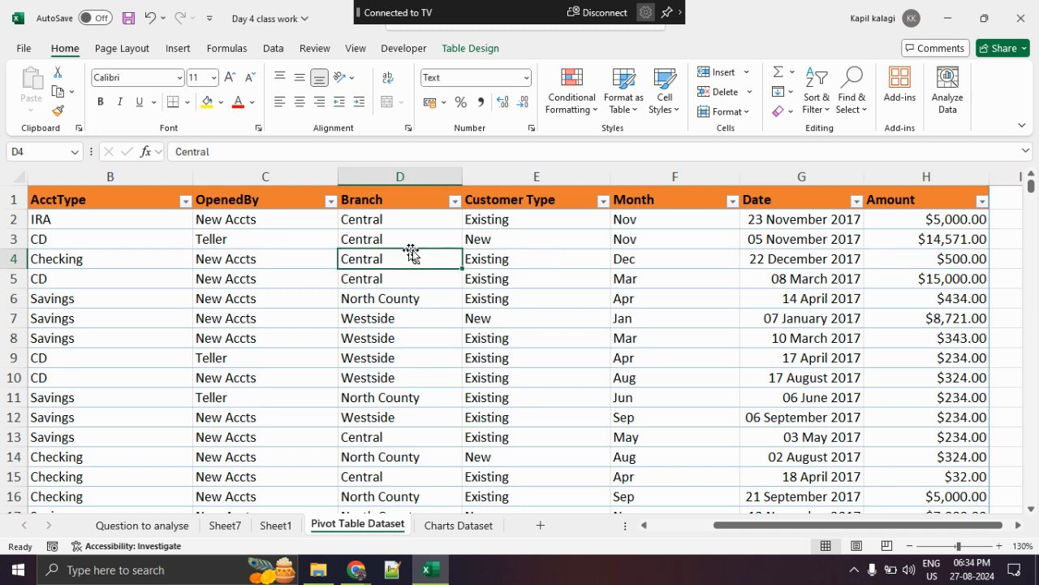
click(943, 237)
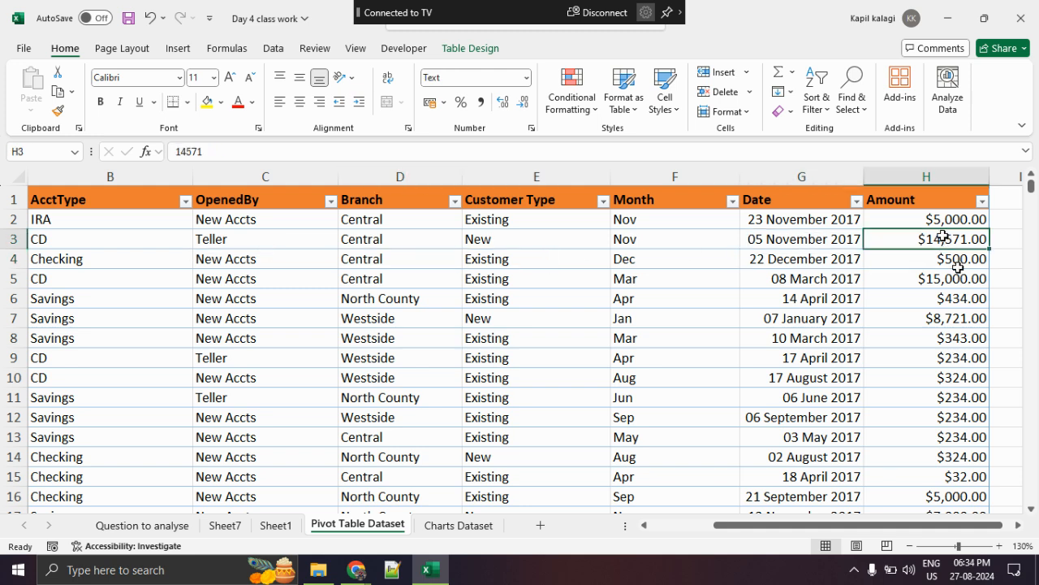
click(947, 222)
- Select several Central branch records from Branch to Amount in the dataset to show which rows belong together
drag(408, 220, 963, 281)
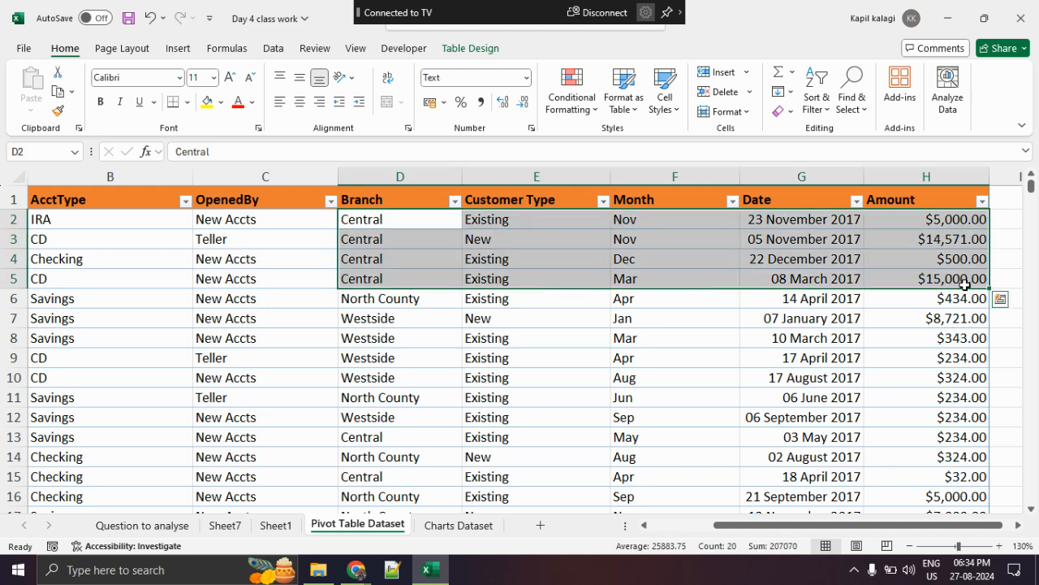
drag(398, 435, 988, 439)
drag(430, 475, 997, 479)
scroll(785, 418, down, 16)
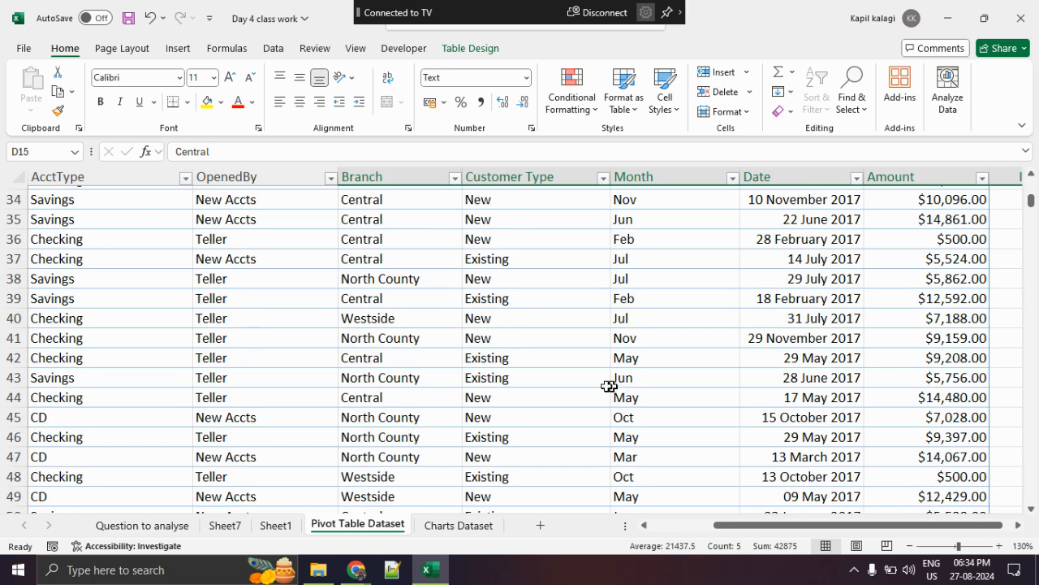
scroll(426, 360, down, 5)
drag(376, 361, 959, 440)
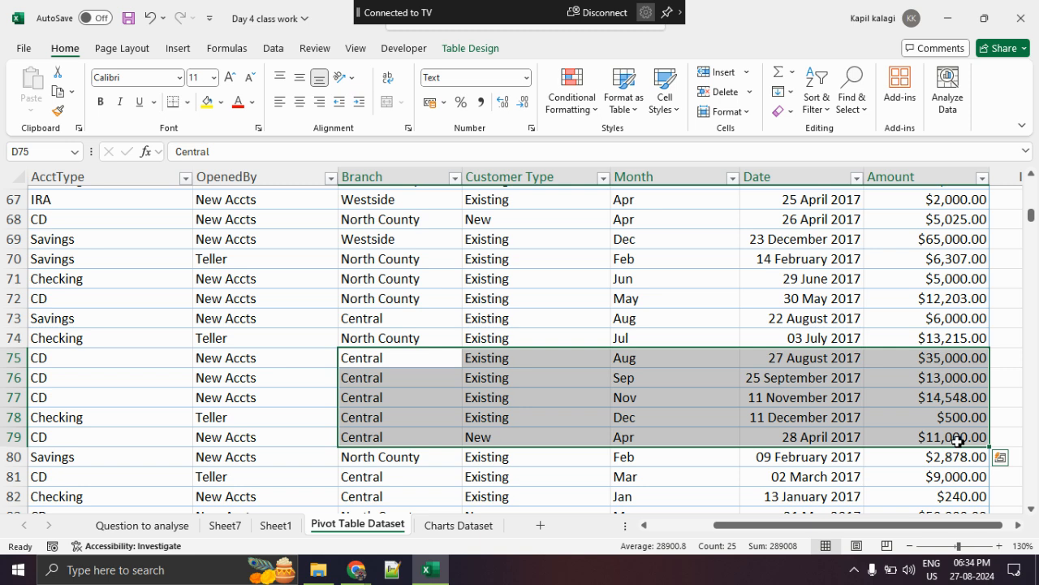
- On Sheet1, circle the list of available fields, the Branch field and the layout areas, and clear the markings
click(295, 533)
mouse_move(895, 279)
mouse_down()
mouse_move(887, 273)
mouse_move(776, 329)
mouse_move(868, 267)
mouse_move(854, 261)
mouse_up()
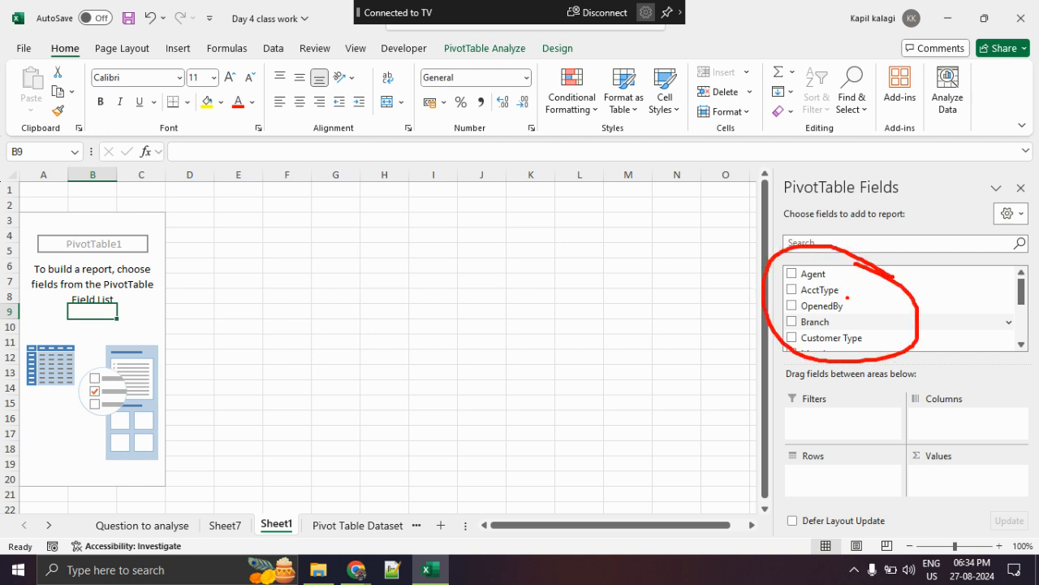
key(Escape)
key(ctrl+2)
mouse_move(848, 310)
mouse_down()
mouse_move(778, 319)
mouse_move(838, 328)
mouse_move(834, 315)
mouse_up()
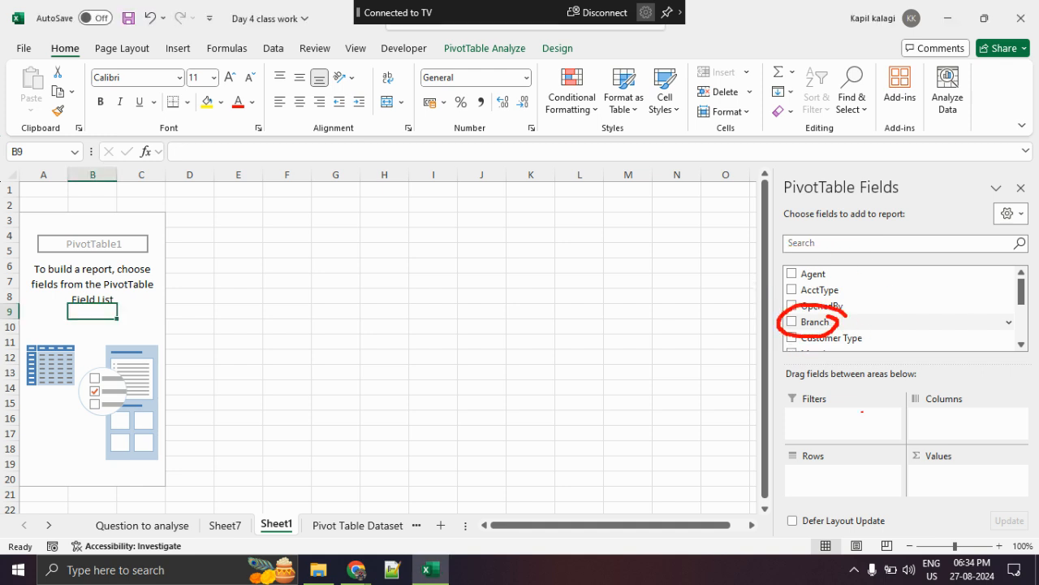
mouse_move(862, 438)
mouse_down()
mouse_move(804, 492)
mouse_move(858, 441)
mouse_up()
mouse_move(943, 380)
mouse_down()
mouse_move(1028, 425)
mouse_move(949, 384)
mouse_up()
key(Escape)
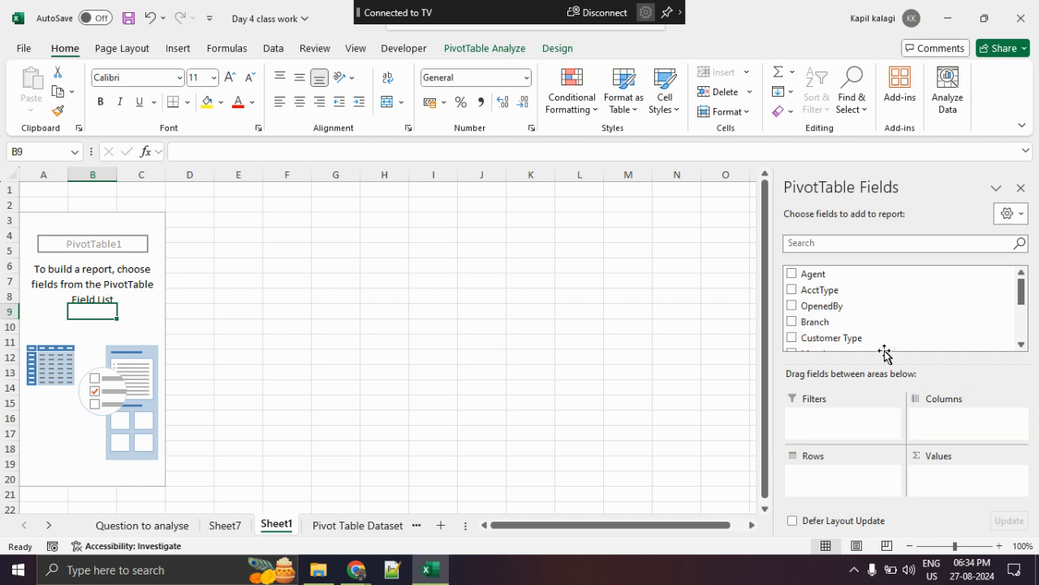
- Add the Branch field to the PivotTable's Rows area and mark the row labels
drag(851, 325, 848, 471)
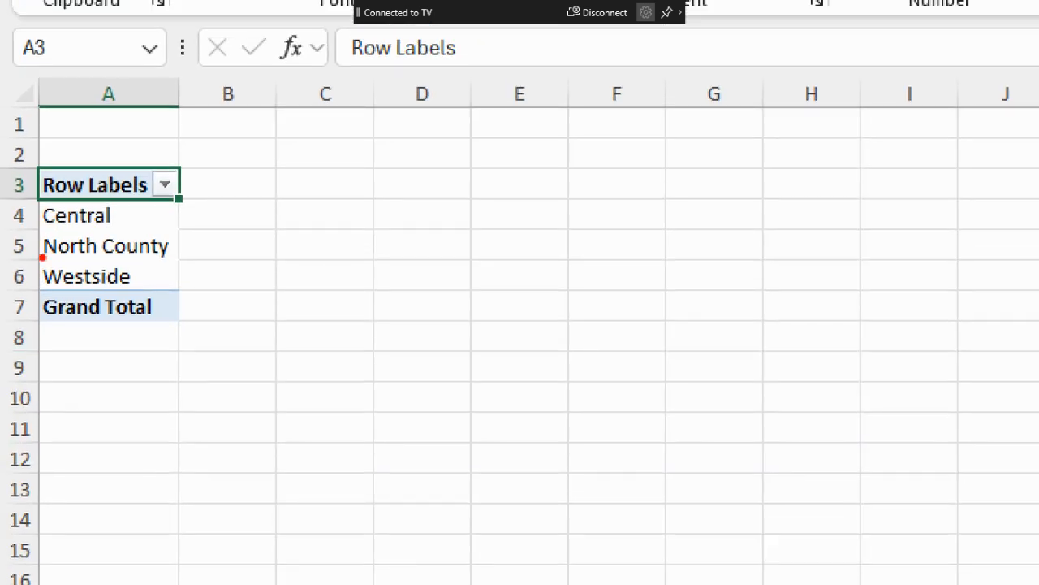
mouse_move(211, 172)
mouse_down()
mouse_move(186, 406)
mouse_move(159, 169)
mouse_up()
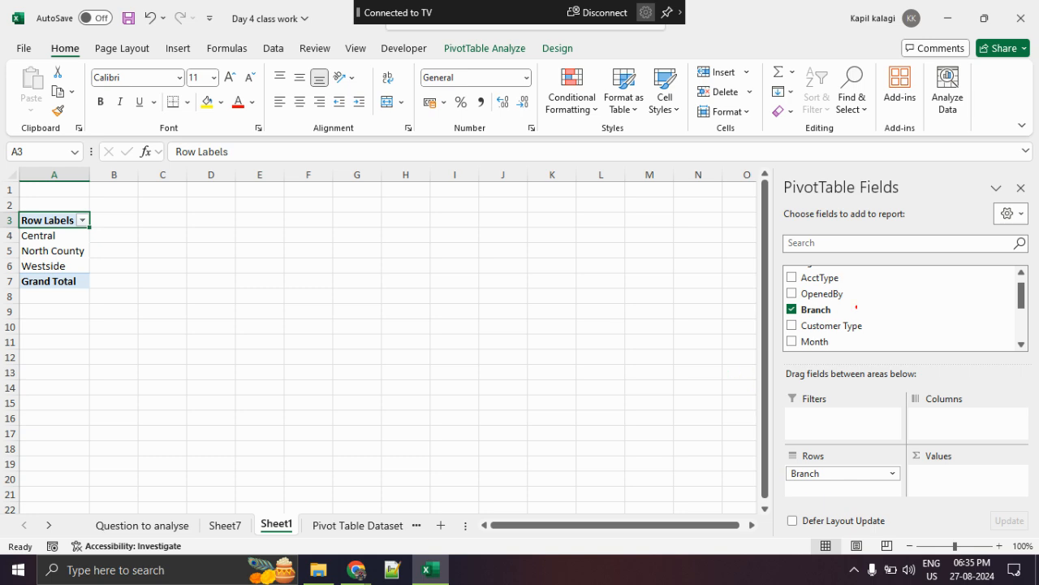
- Delete the Sheet7 worksheet with the old pivot chart
click(233, 528)
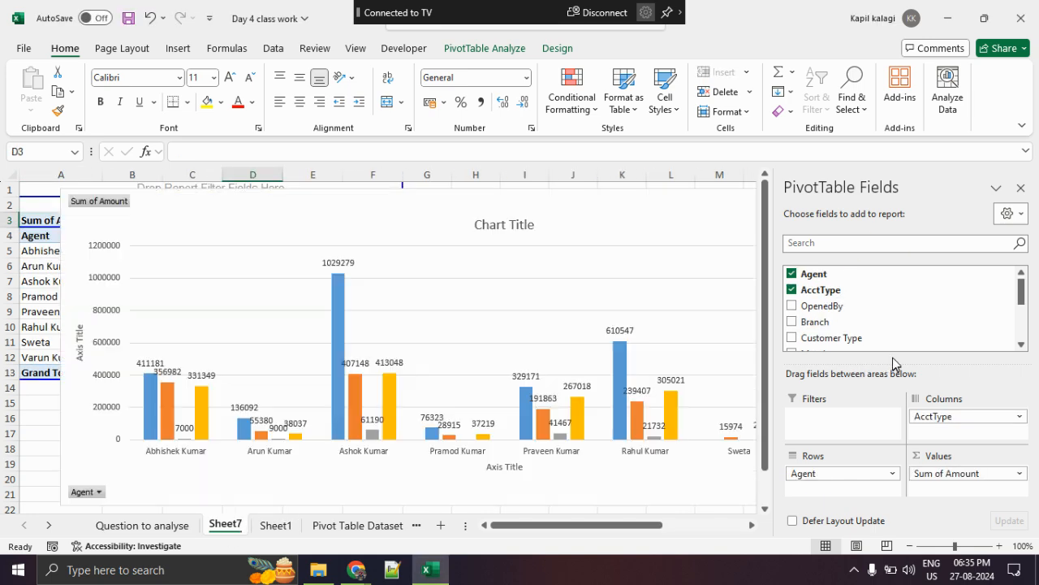
right_click(229, 527)
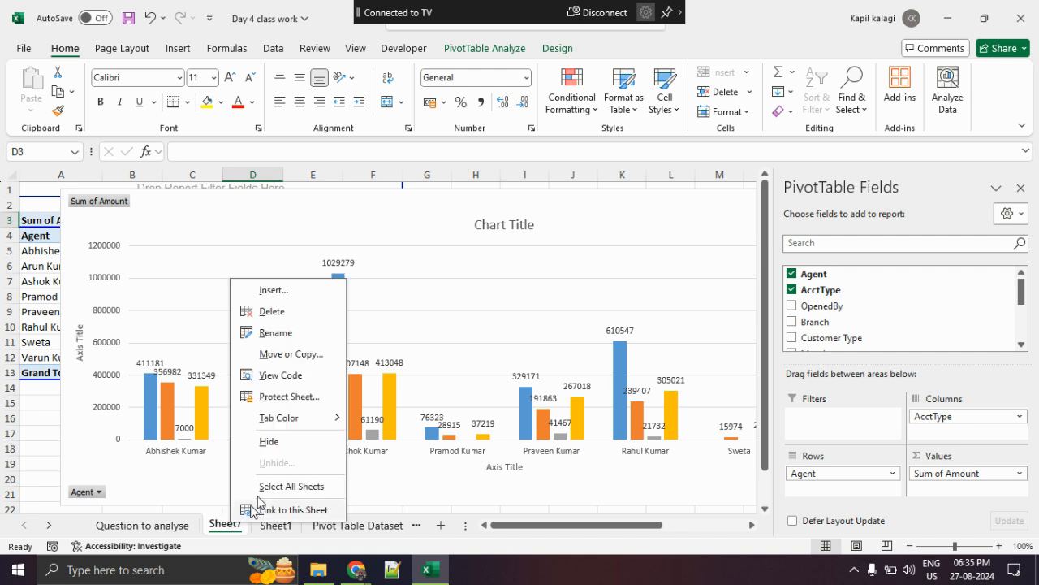
click(280, 311)
click(493, 326)
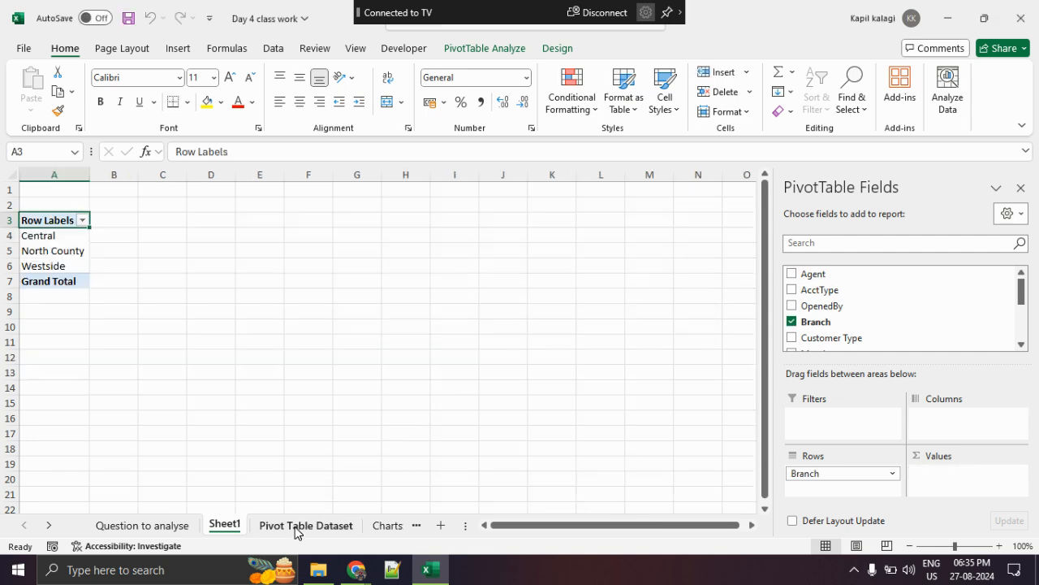
- Highlight the Amount value in row 77 of the Pivot Table Dataset sheet and return to Sheet1
click(297, 526)
click(926, 397)
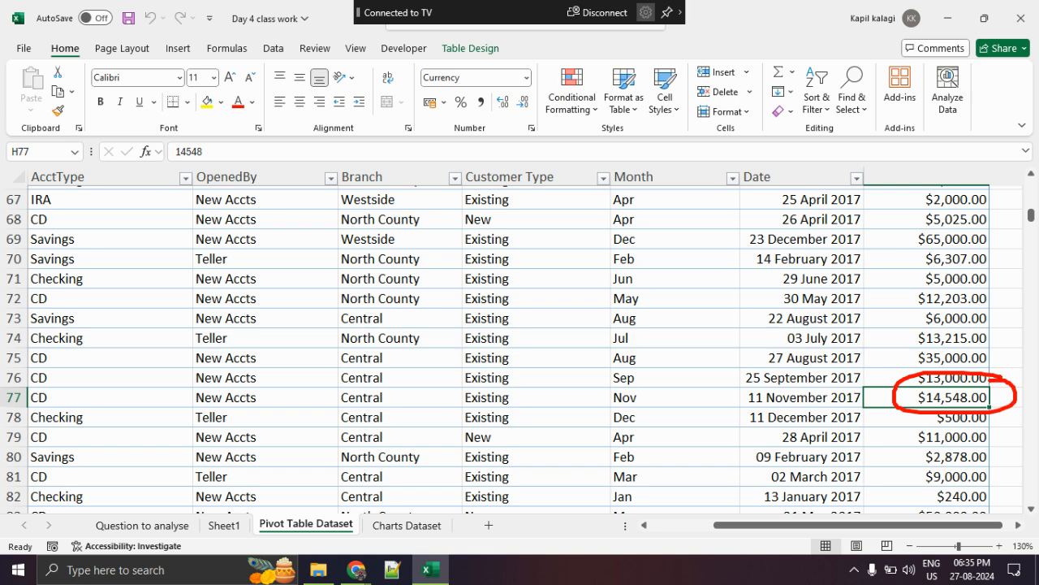
click(225, 525)
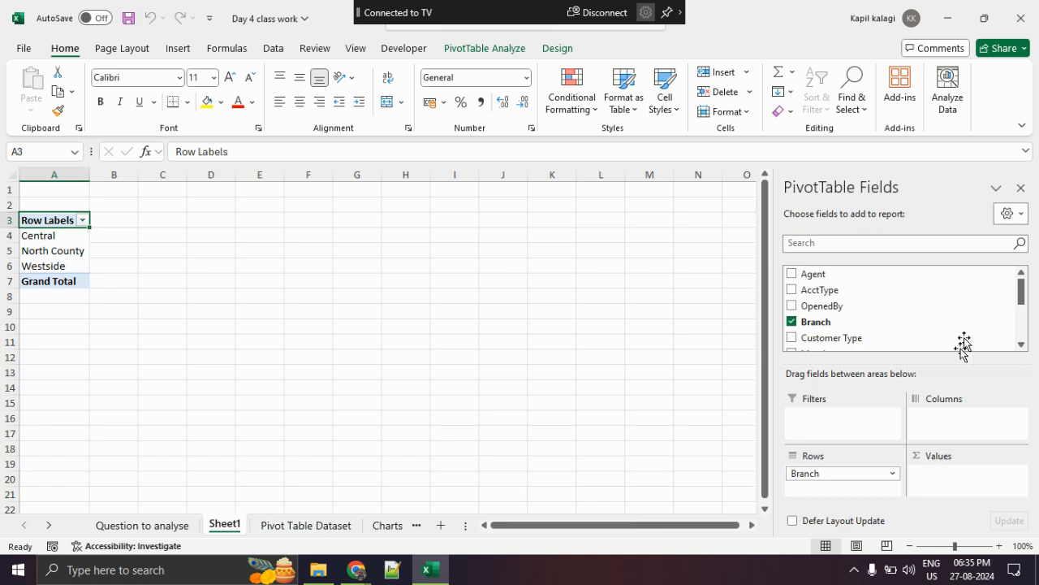
- Mark the Amount field and add it to the PivotTable's Values area
scroll(885, 297, down, 5)
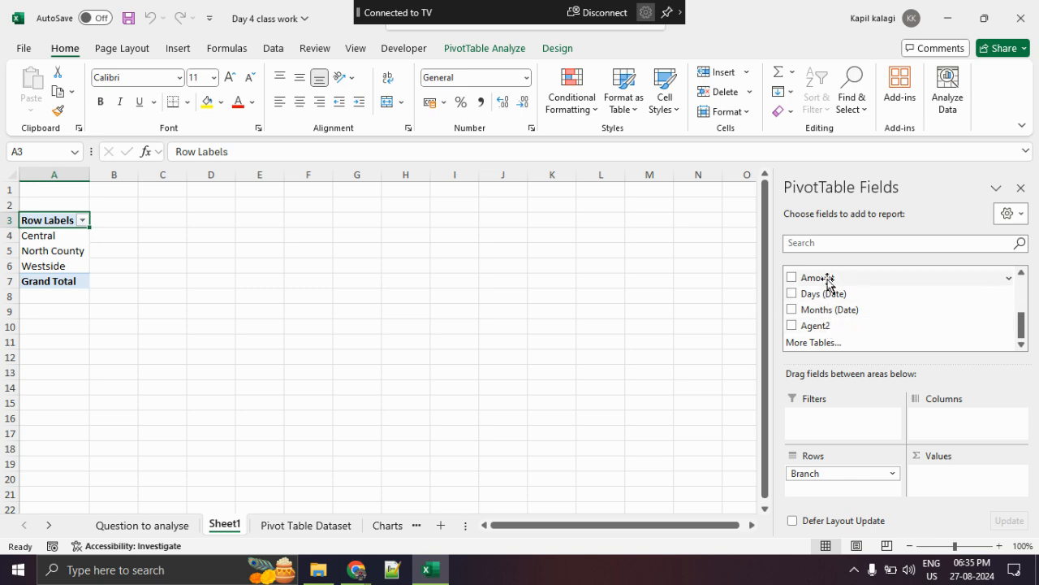
key(ctrl+1)
click(907, 305)
mouse_move(838, 231)
mouse_down()
mouse_move(934, 313)
mouse_move(750, 230)
mouse_up()
key(Escape)
drag(835, 280, 962, 480)
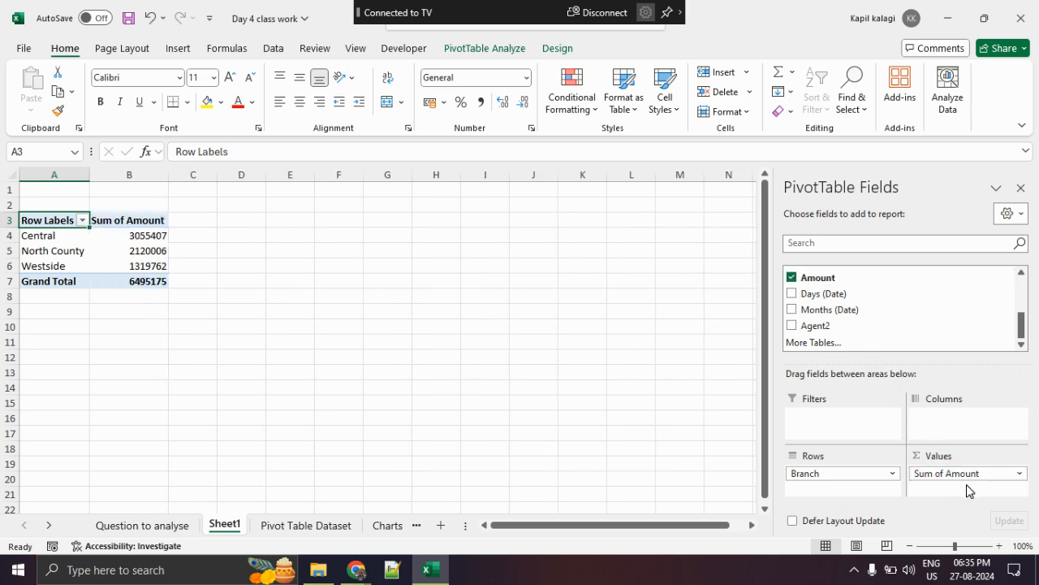
- Mark the Sum of Amount entry in the Values area and clear the marking
key(ctrl+1)
mouse_move(1009, 409)
mouse_down()
mouse_move(781, 512)
mouse_move(1030, 471)
mouse_up()
key(Escape)
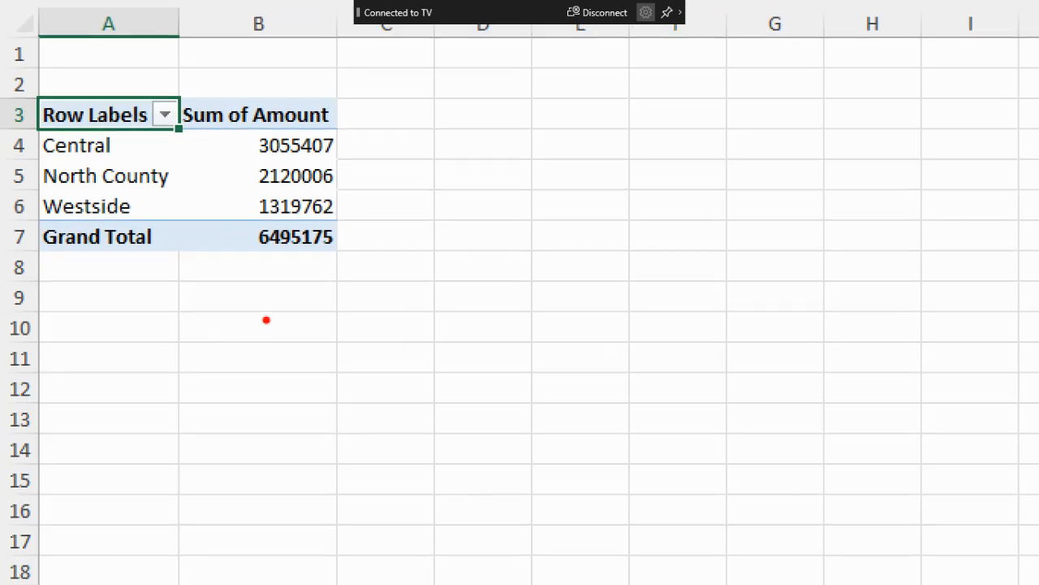
- Mark the Sum of Amount header, the three branch rows and the totals in the PivotTable, and clear the markings
drag(179, 134, 247, 130)
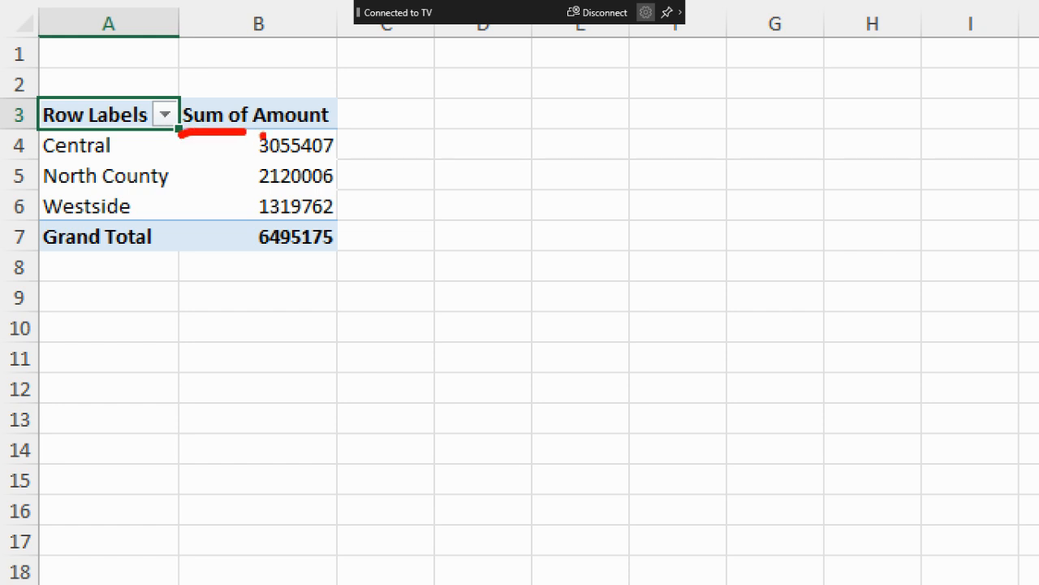
mouse_move(297, 43)
mouse_down()
mouse_move(298, 87)
mouse_move(333, 78)
mouse_up()
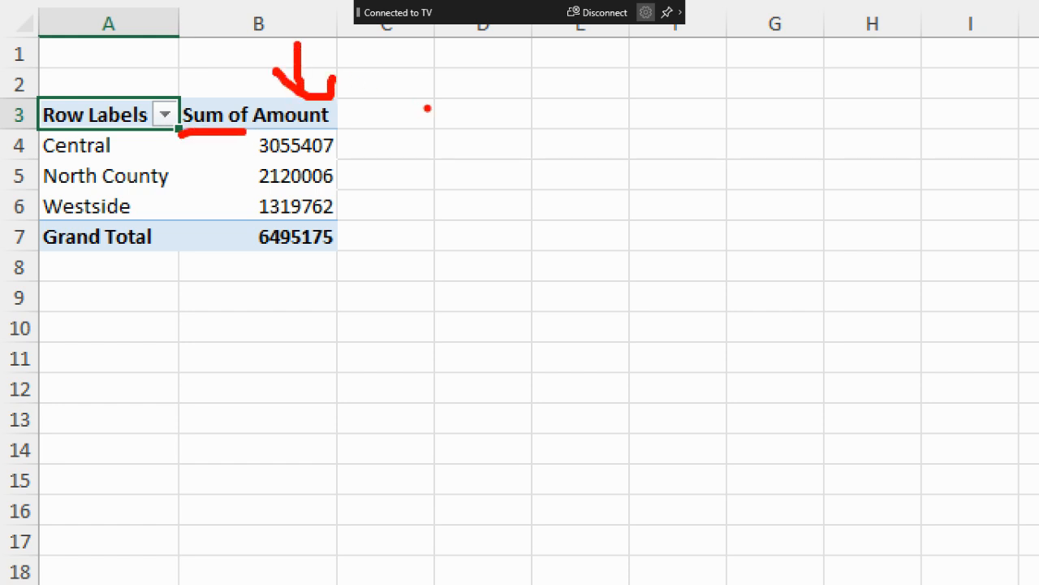
drag(150, 147, 225, 147)
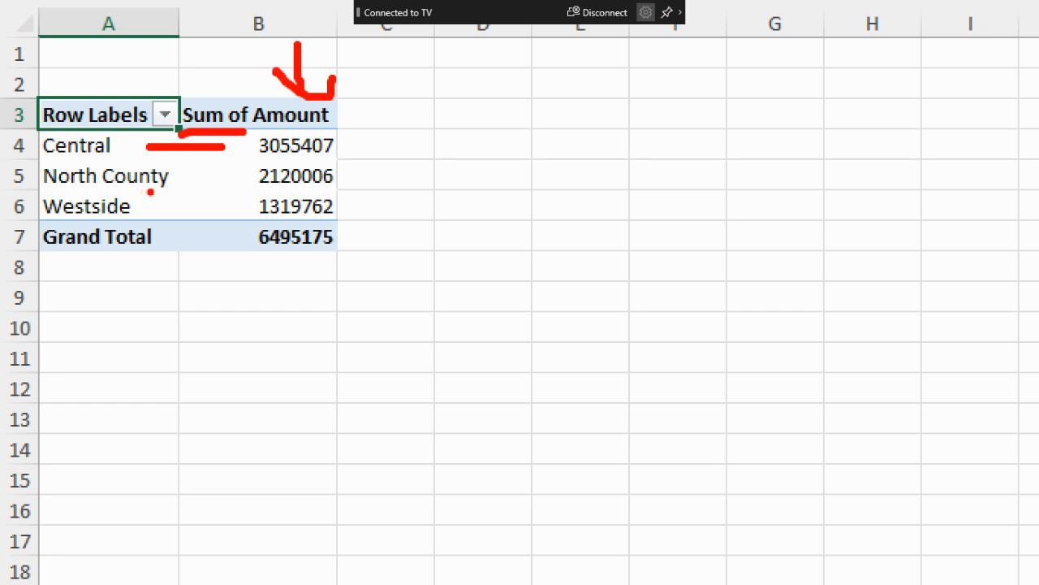
drag(179, 184, 231, 183)
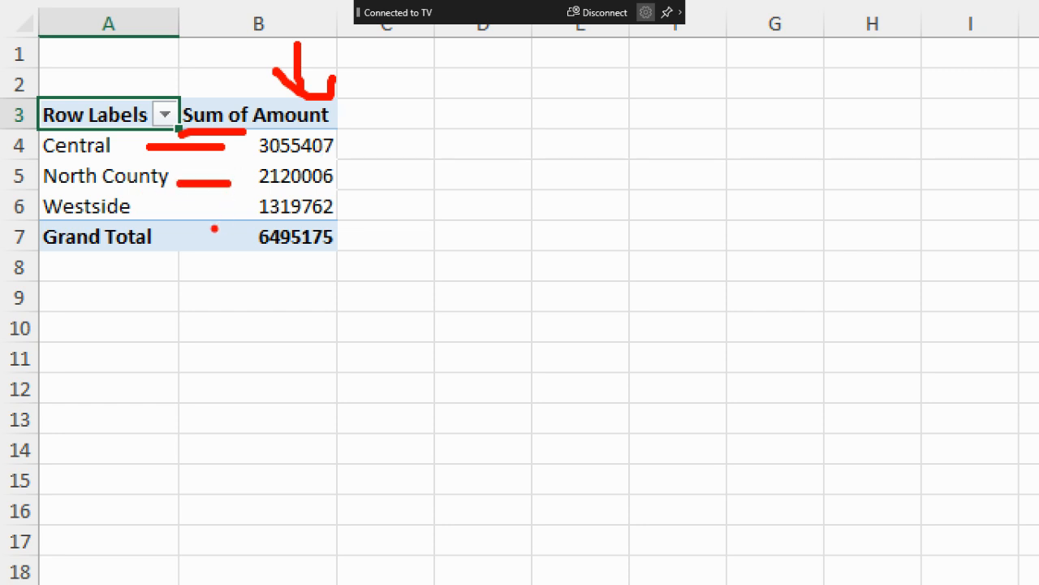
drag(148, 205, 226, 206)
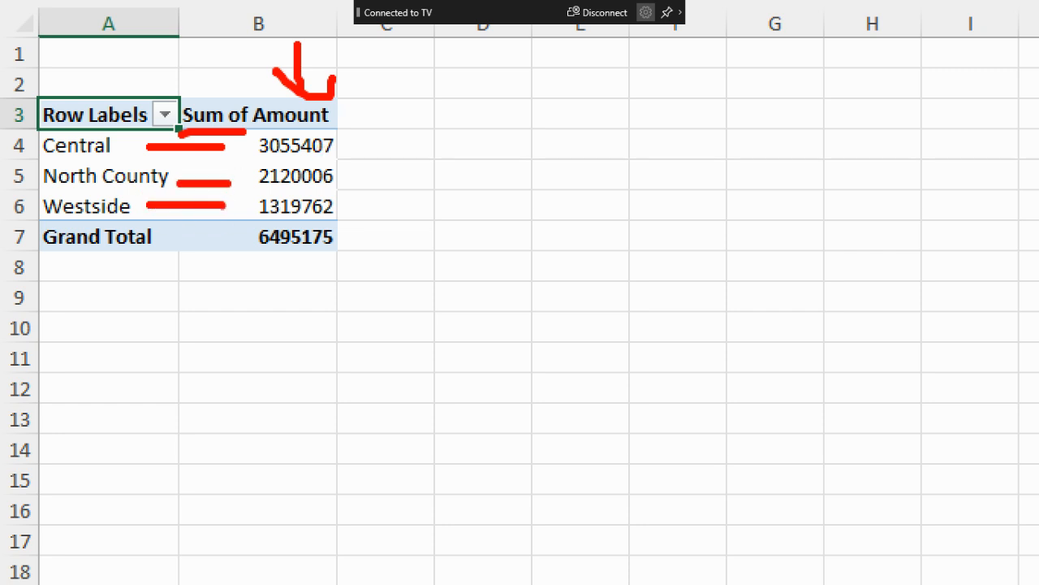
mouse_move(410, 240)
mouse_down()
mouse_move(352, 228)
mouse_move(226, 235)
mouse_move(383, 244)
mouse_up()
drag(338, 217, 307, 218)
key(Escape)
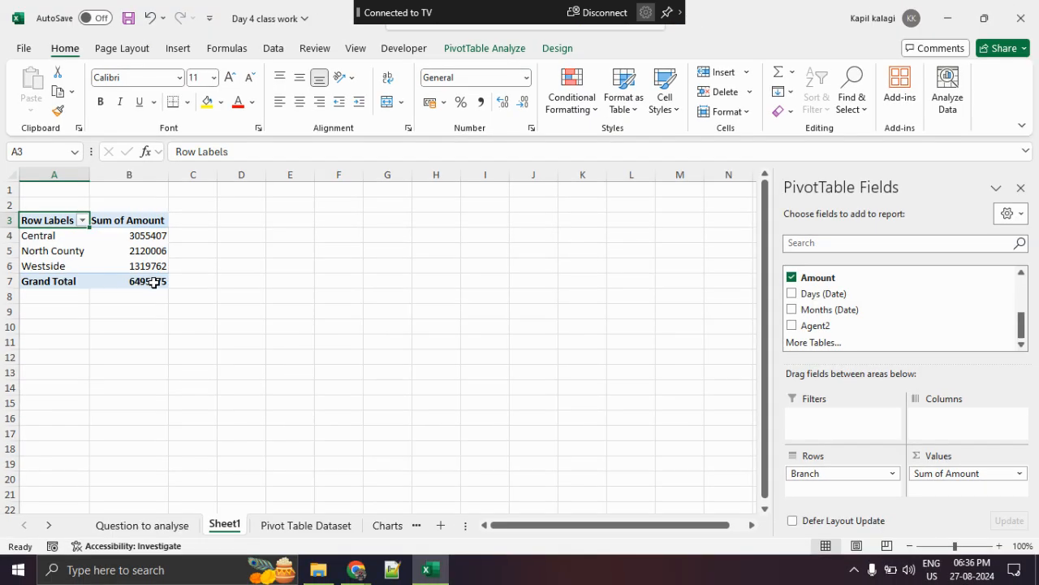
key(ctrl+1)
mouse_move(189, 223)
mouse_down()
mouse_move(1, 274)
mouse_move(381, 166)
mouse_move(343, 153)
mouse_up()
key(Escape)
- Examine the PivotTable's Sum of Amount column, selecting its header and branch values
click(998, 546)
click(998, 546)
click(998, 546)
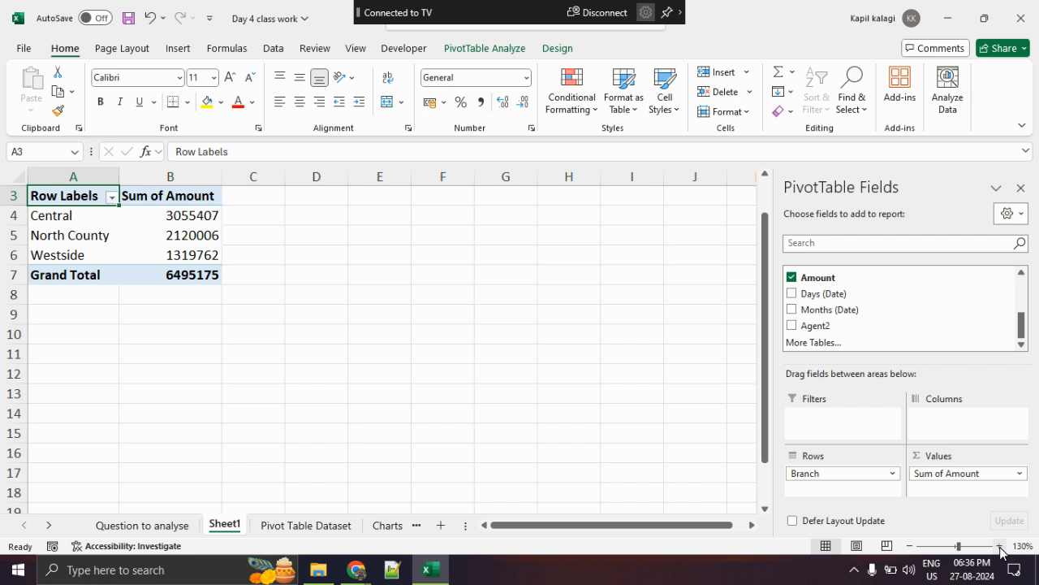
click(998, 546)
click(998, 546)
click(998, 546)
click(998, 545)
click(998, 546)
scroll(325, 366, up, 1)
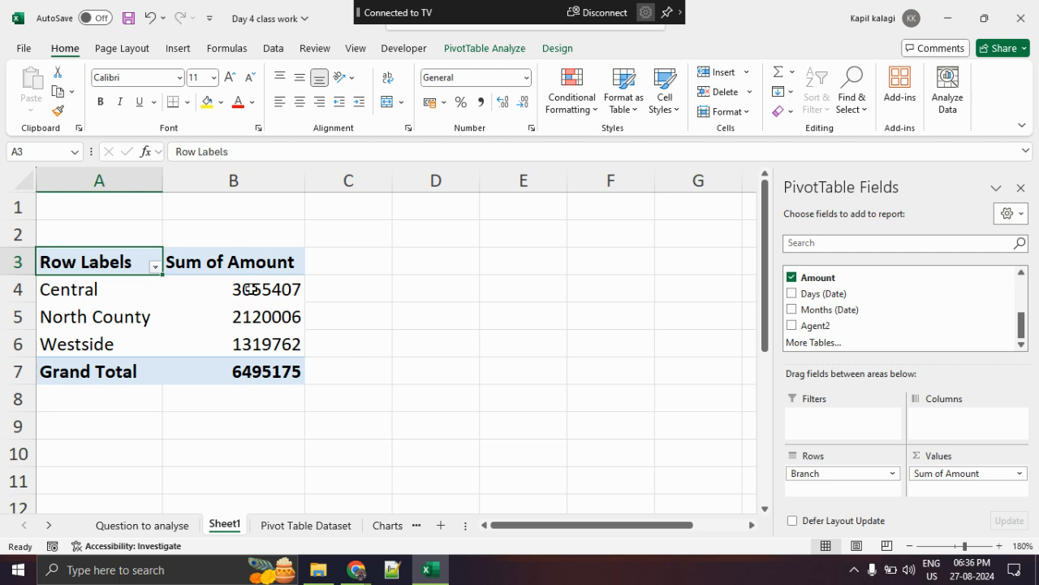
click(261, 264)
drag(260, 262, 271, 363)
click(268, 317)
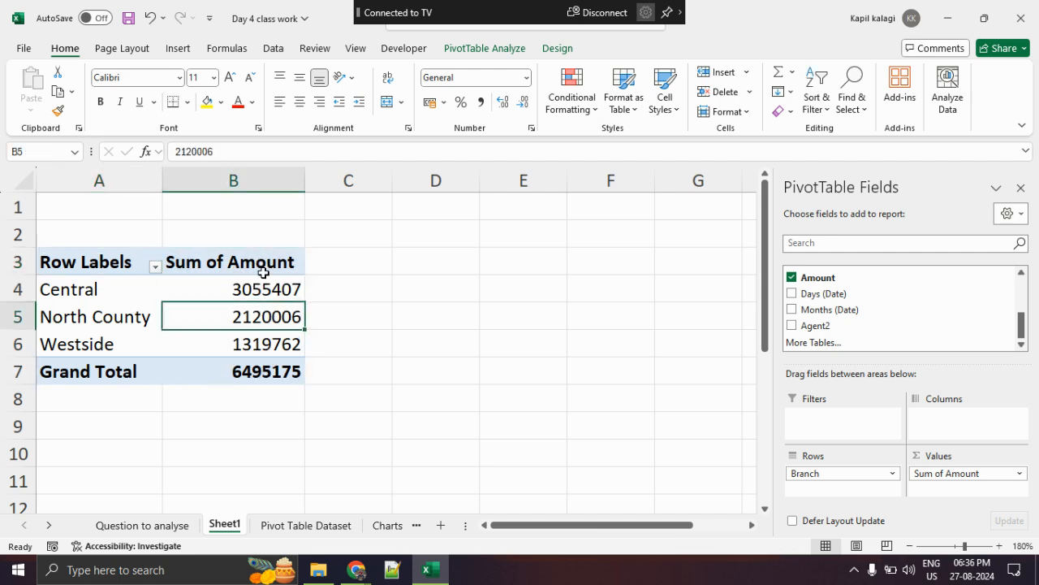
click(267, 268)
- Sort the branch values in B4:B6 of the PivotTable from smallest to largest
click(263, 294)
drag(263, 294, 267, 341)
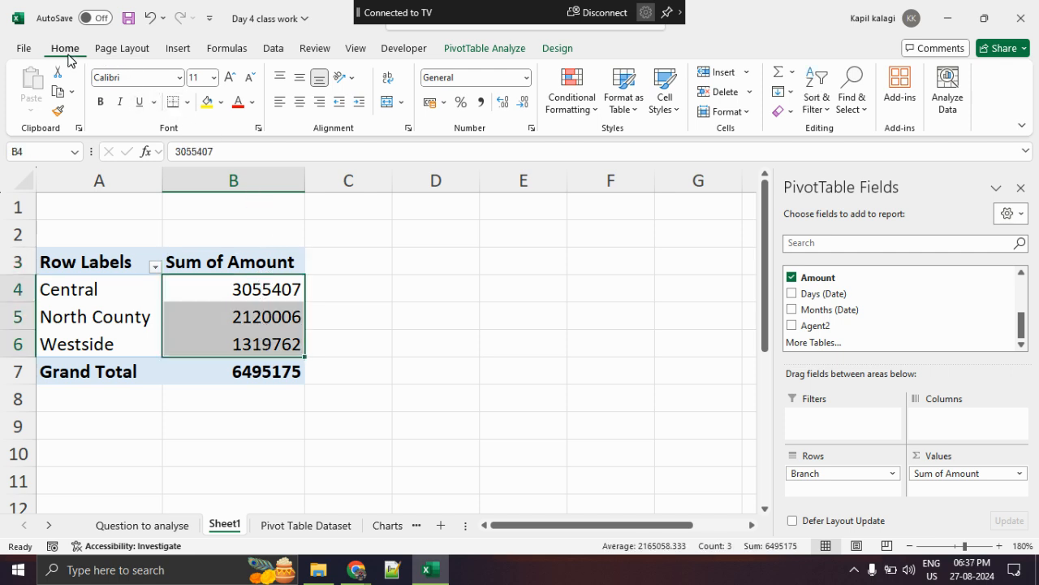
click(815, 104)
click(830, 135)
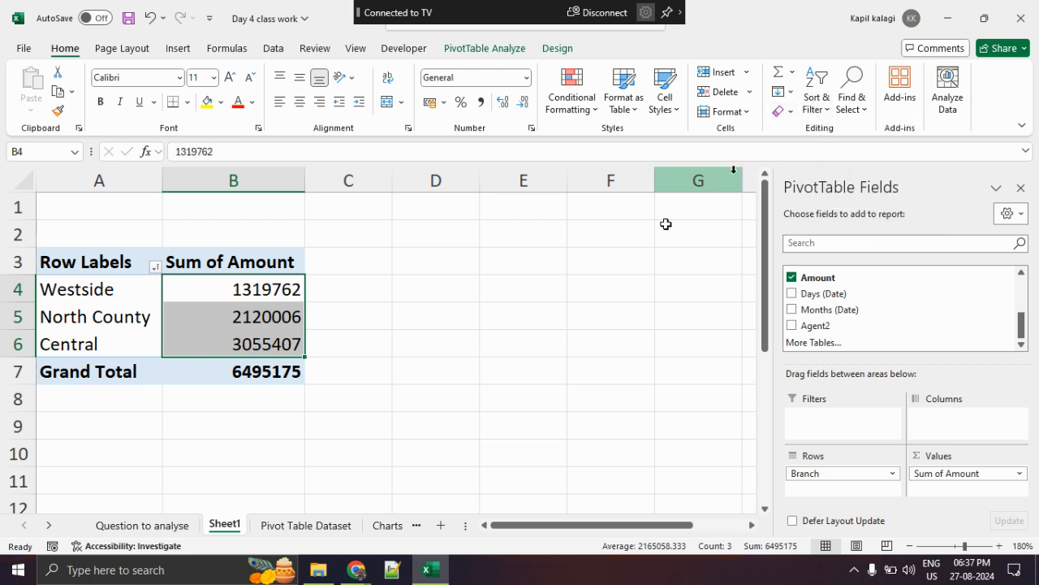
- Select the Westside row and the Central row with their amounts to compare the lowest and highest branch
click(530, 349)
drag(115, 289, 216, 287)
drag(127, 344, 239, 345)
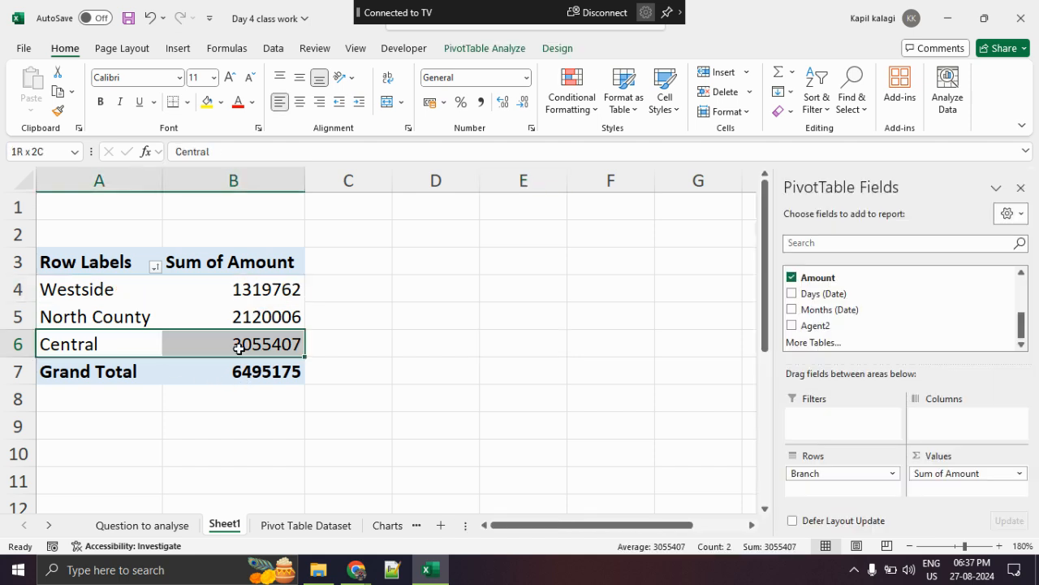
- Select the three branch amounts in B4:B6 of the sorted PivotTable to review them, then clear the selection
click(431, 347)
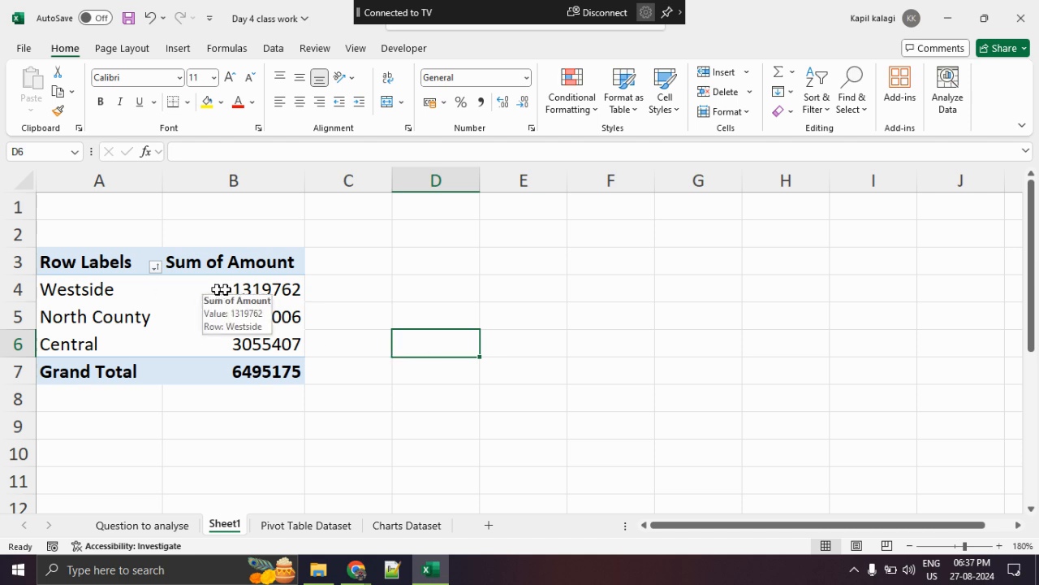
drag(241, 288, 246, 333)
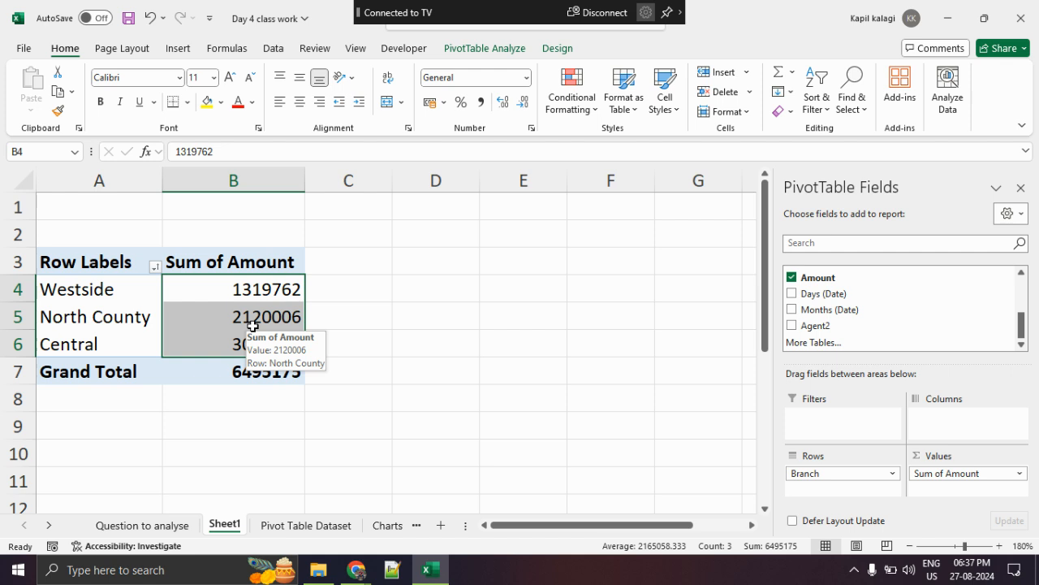
click(456, 335)
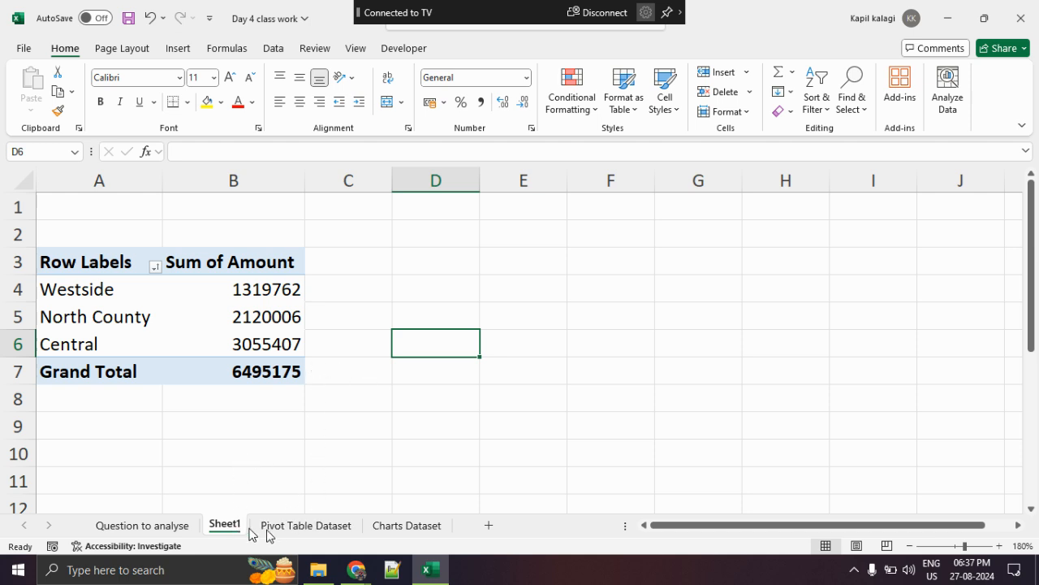
- Remove the Branch and Sum of Amount fields from the PivotTable to empty the report
click(217, 345)
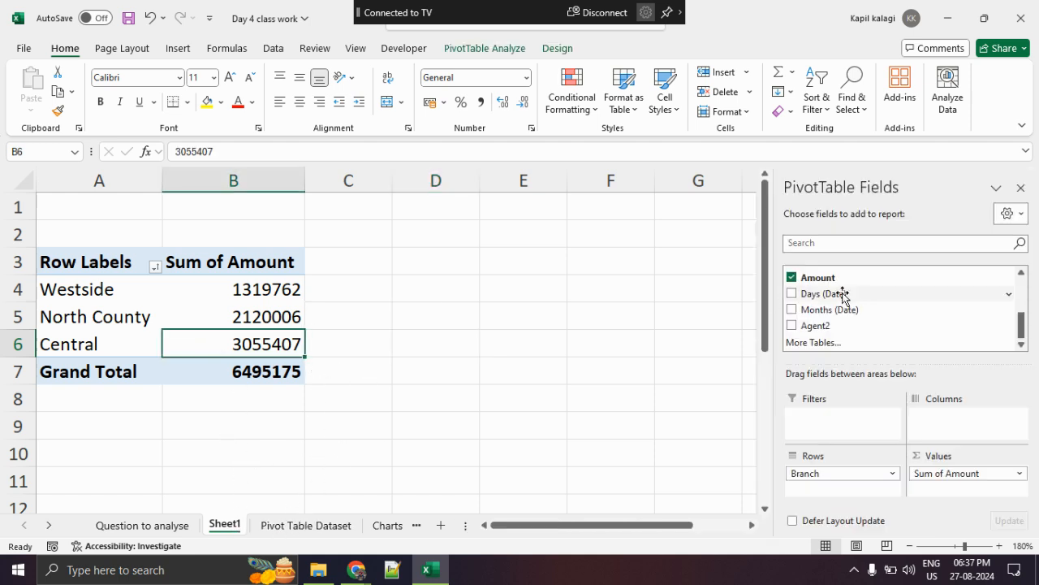
drag(842, 470, 617, 463)
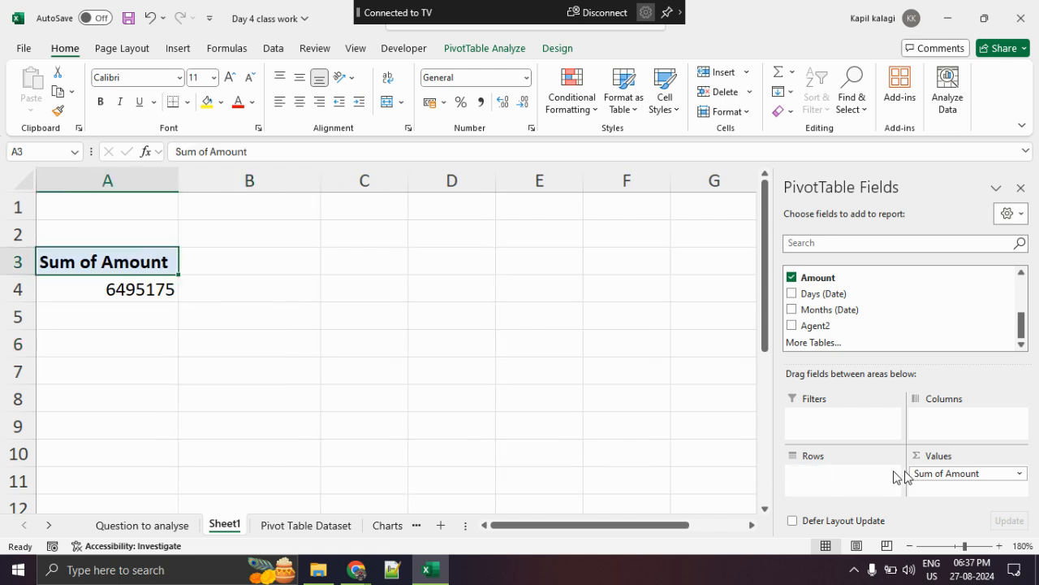
drag(992, 481, 615, 425)
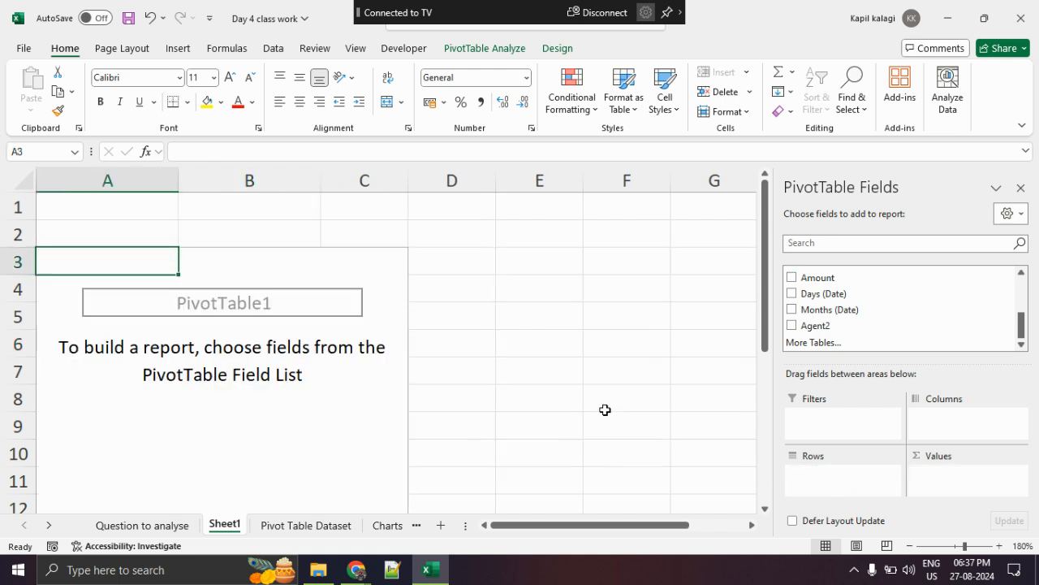
- Add the Branch field to the rows of the empty PivotTable
scroll(610, 404, down, 1)
scroll(609, 405, down, 4)
scroll(613, 403, up, 5)
scroll(841, 341, up, 5)
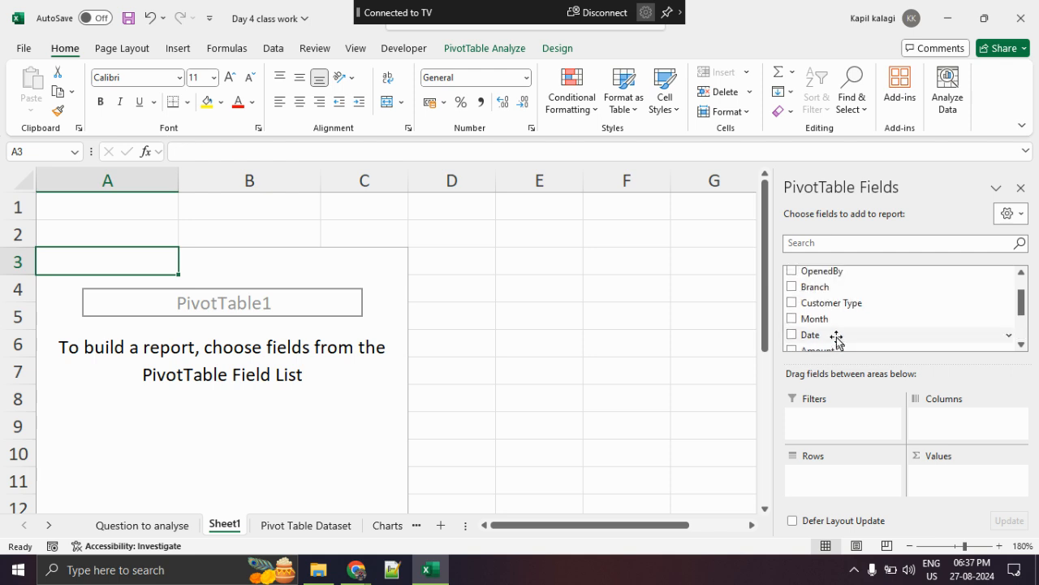
scroll(851, 312, down, 2)
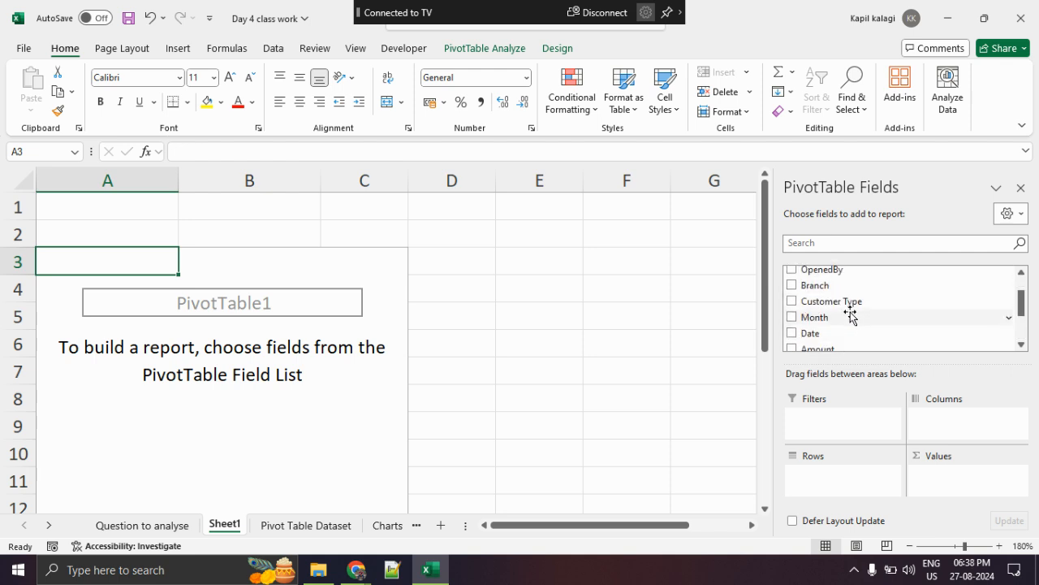
scroll(851, 316, down, 2)
scroll(849, 319, up, 4)
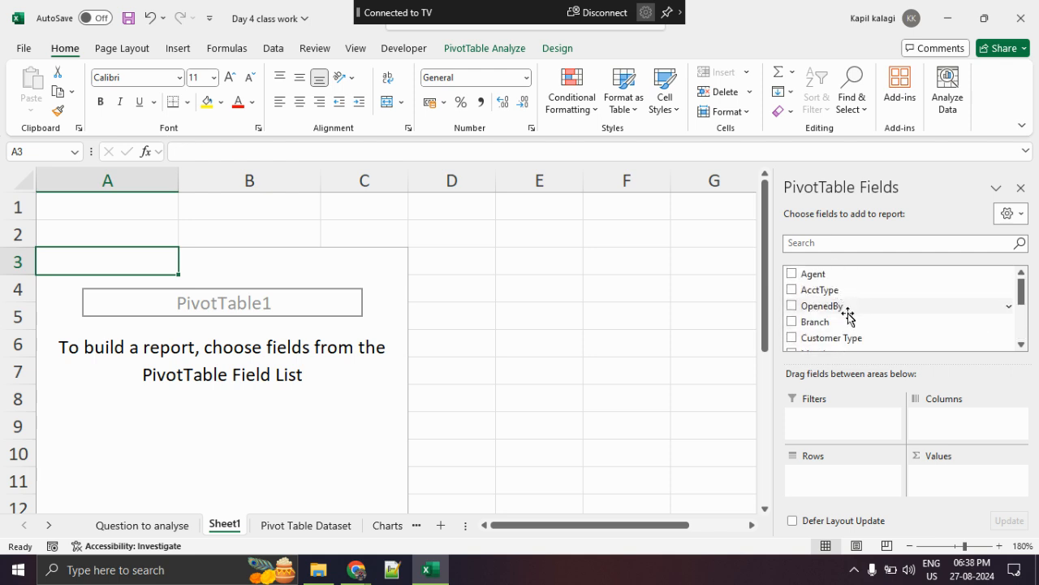
drag(847, 322, 843, 472)
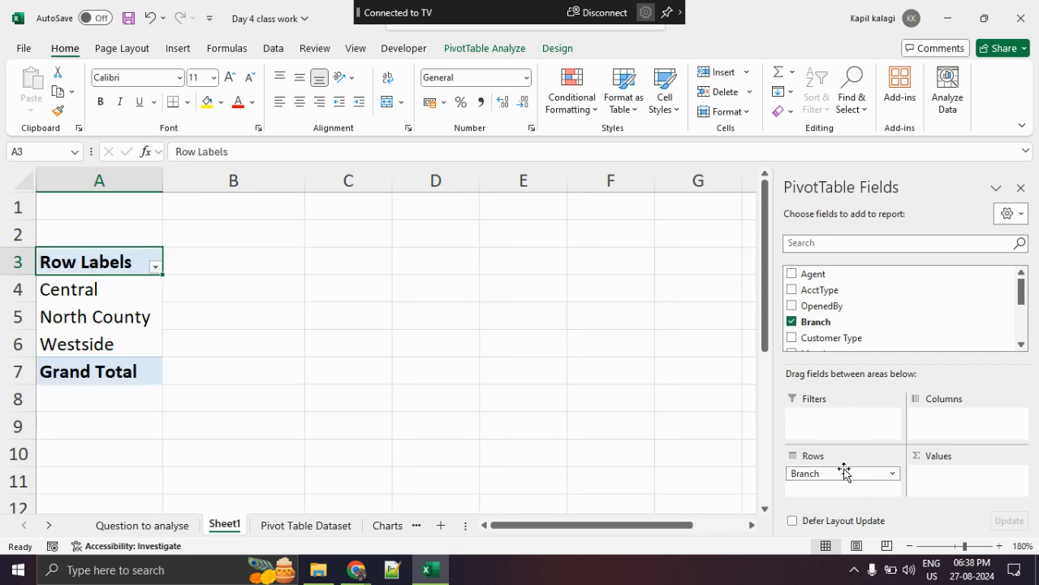
- Point out the branch labels in column A and the empty cells B4:B6 beside them
drag(70, 284, 70, 309)
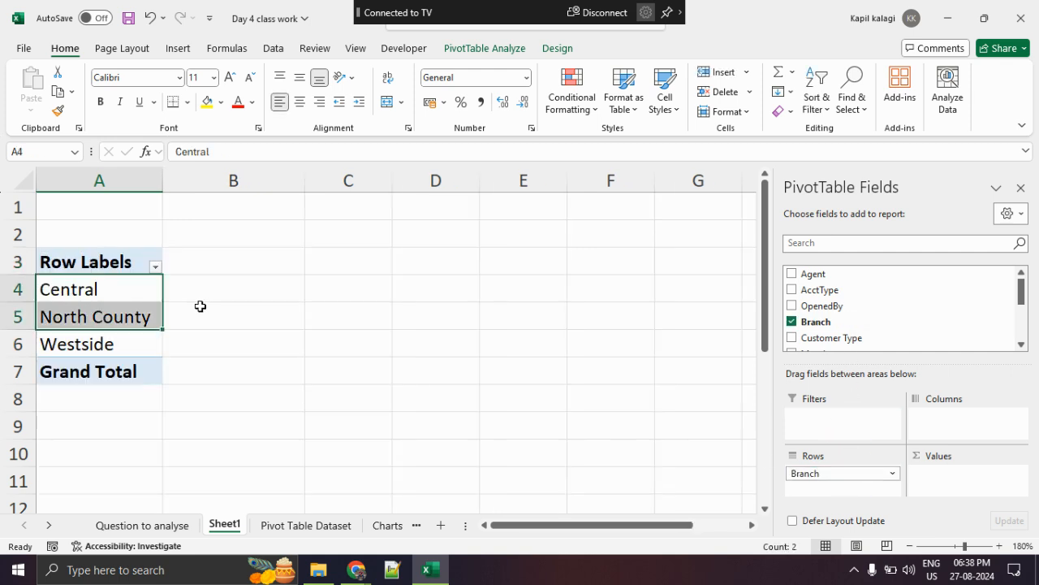
click(200, 307)
drag(212, 285, 213, 344)
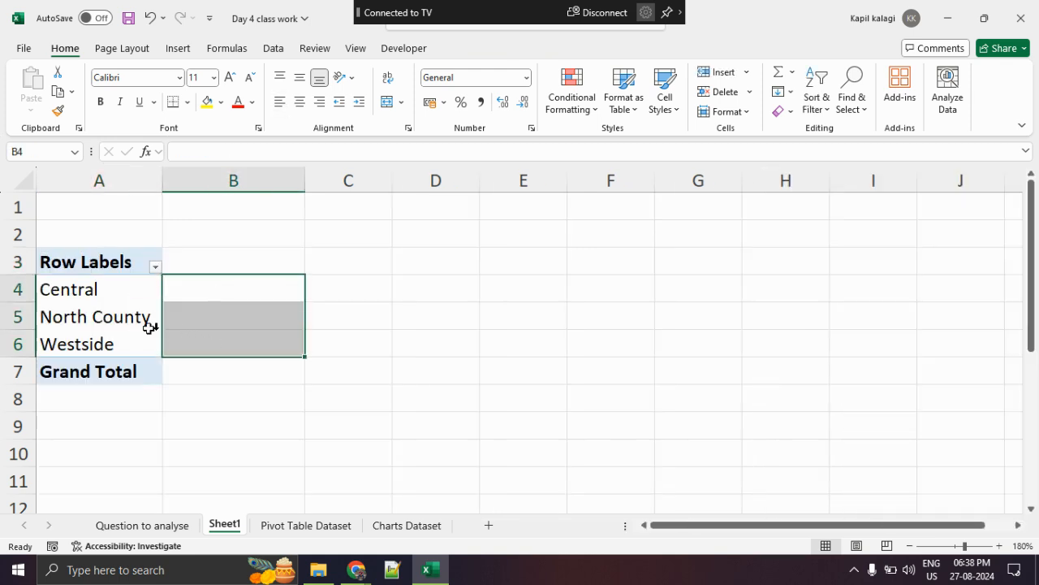
click(95, 315)
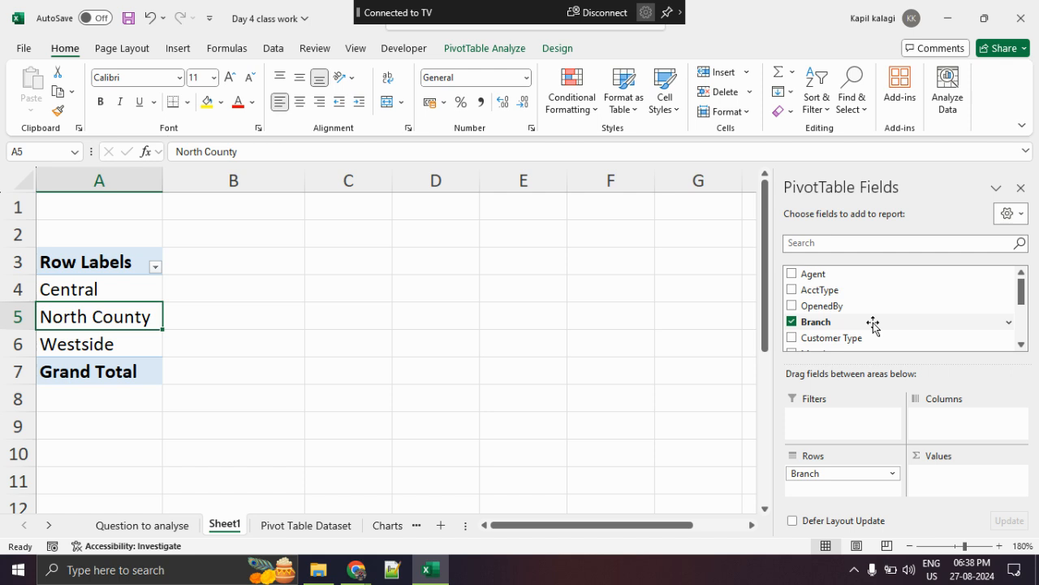
- Add the Customer Type field to the PivotTable's values as a count per branch and select its column header
scroll(873, 325, down, 1)
drag(866, 307, 958, 479)
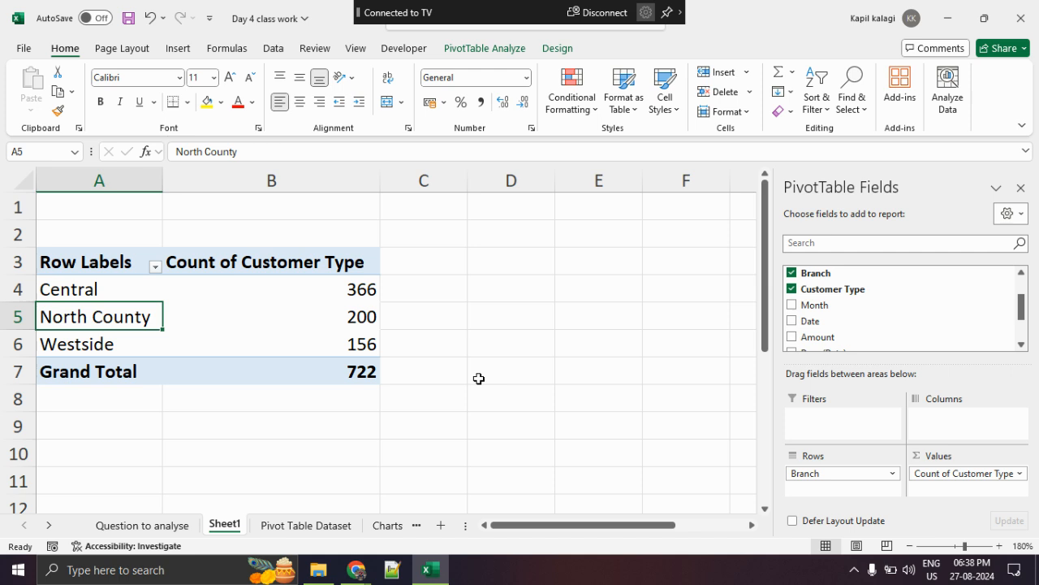
click(208, 267)
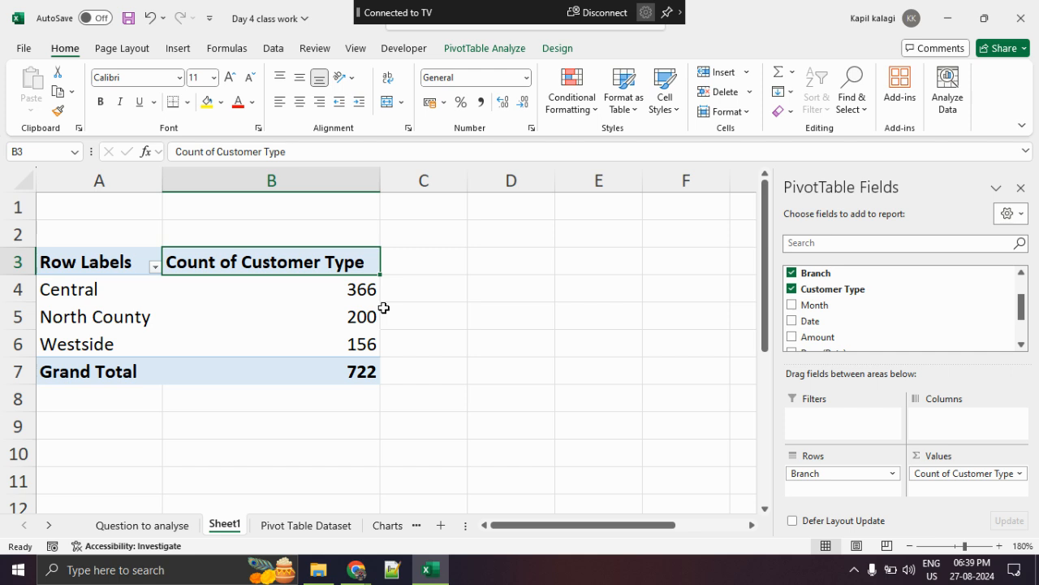
- Insert a PivotTable based on the Bank_Data table of the Pivot Table Dataset sheet, placed on a new worksheet
click(321, 524)
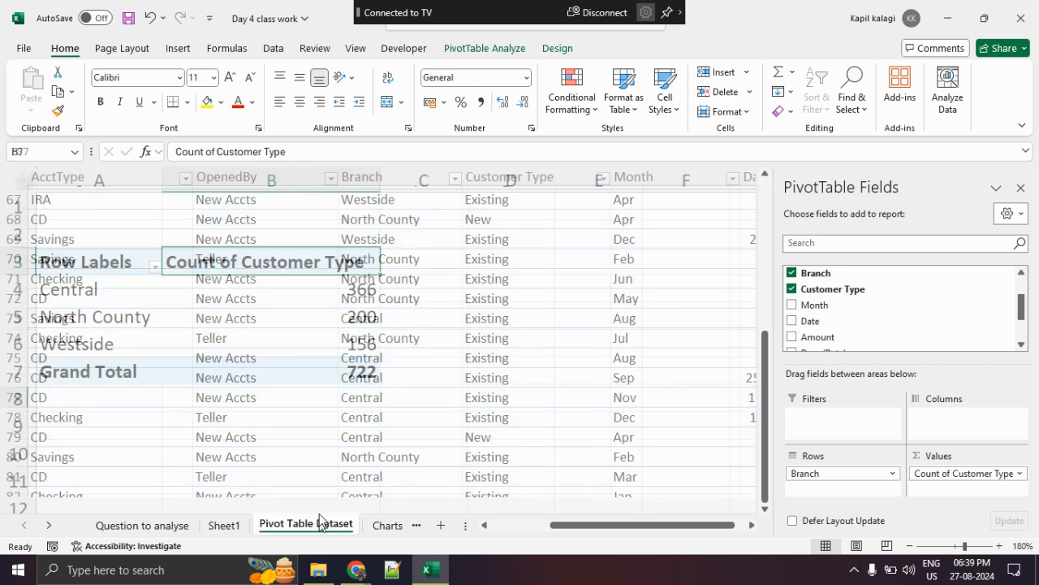
scroll(319, 485, up, 19)
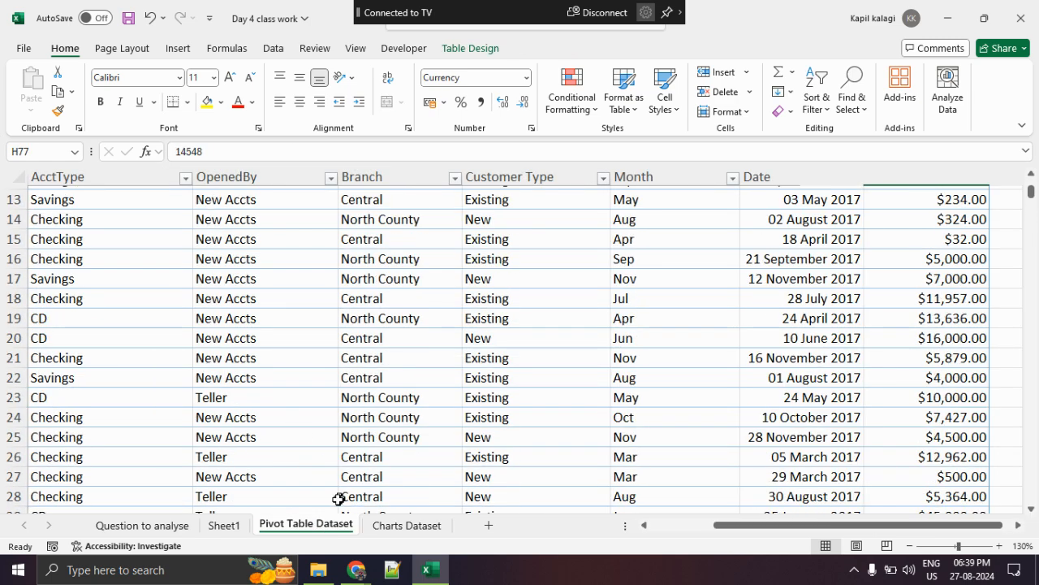
scroll(290, 416, up, 4)
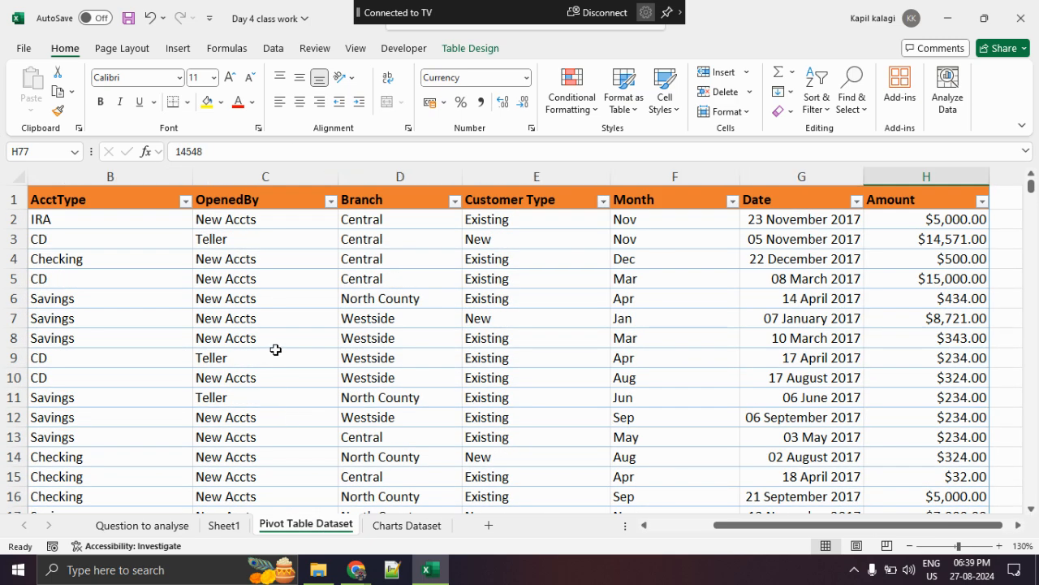
click(177, 49)
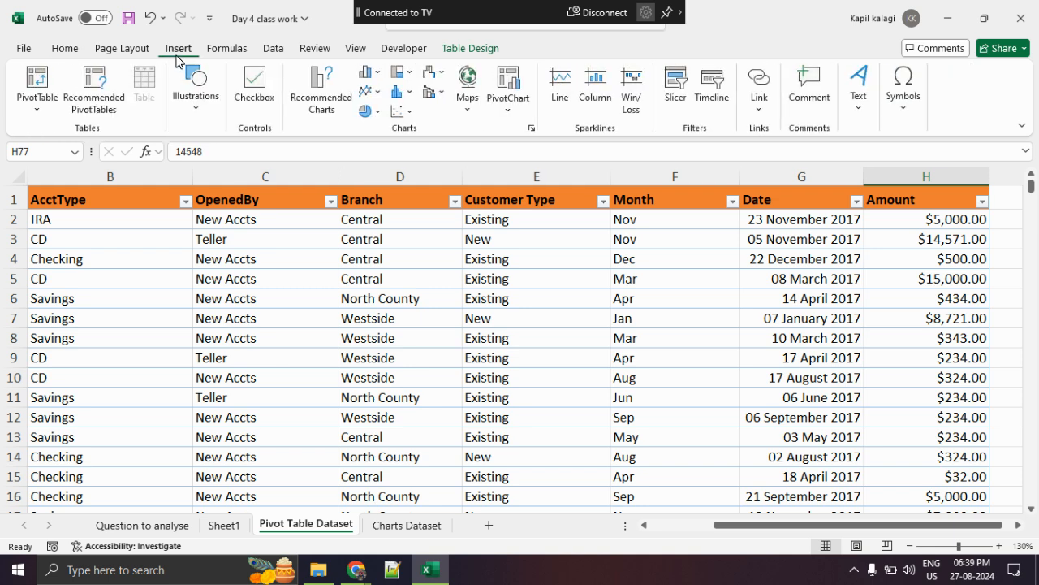
click(41, 78)
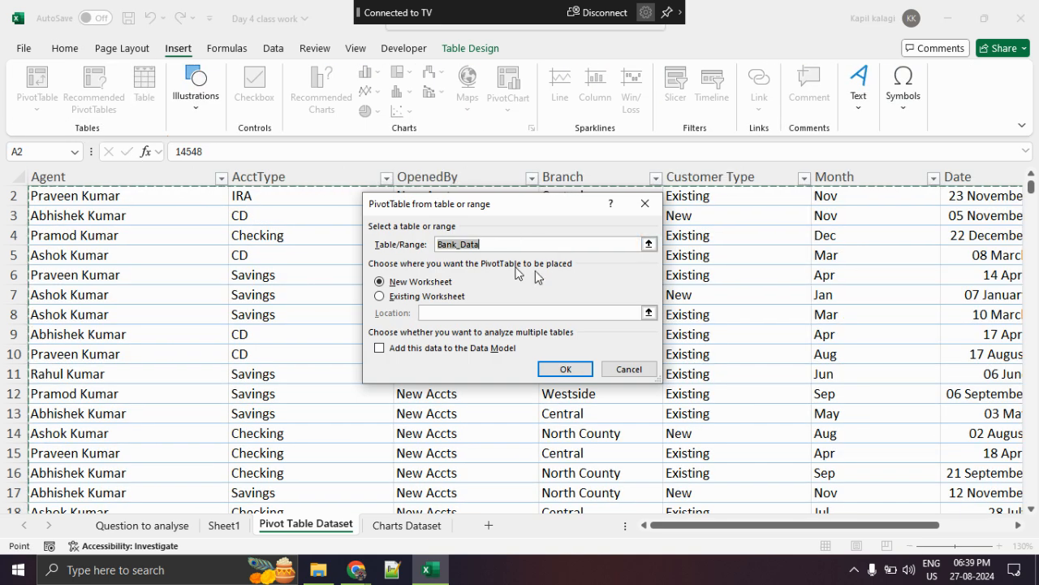
click(559, 371)
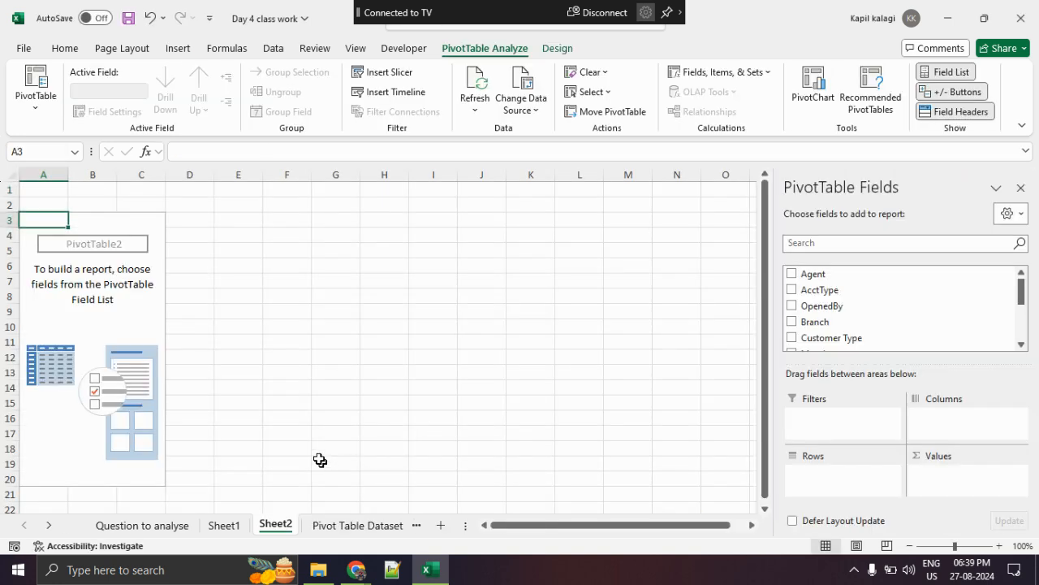
- Circle the Sheet2 name with the screen pen to point out the new worksheet, and clear the markup
key(ctrl+2)
mouse_move(308, 501)
mouse_down()
mouse_move(300, 533)
mouse_move(289, 501)
mouse_up()
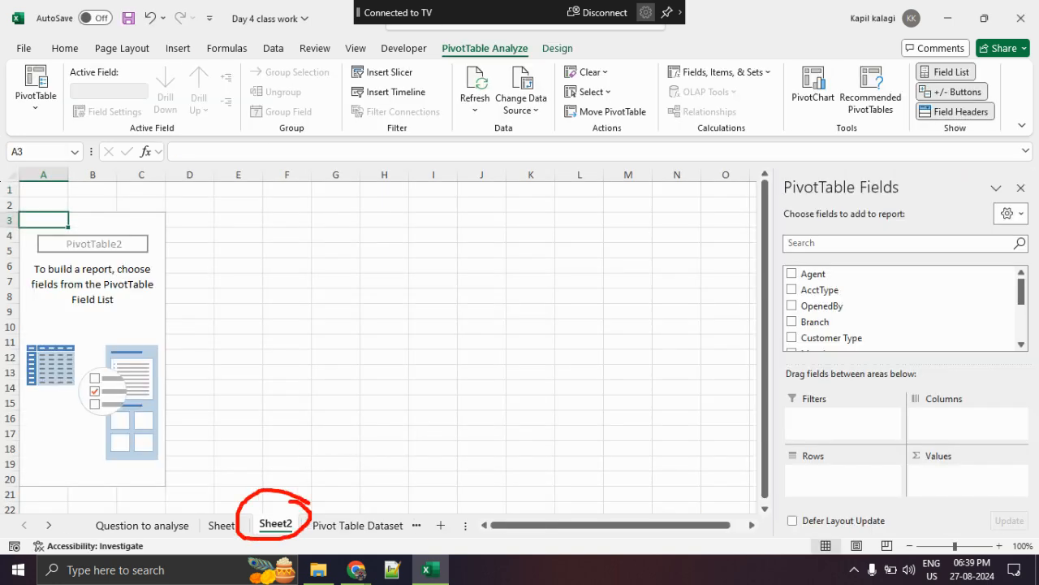
key(Escape)
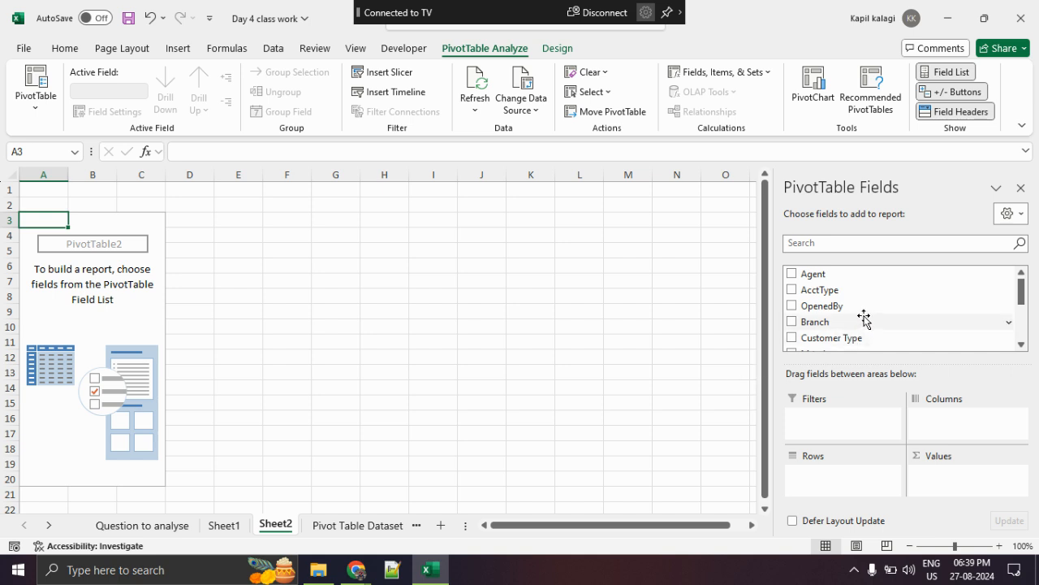
- Add the Agent field to the rows of the new PivotTable and circle the list of agents in column A
drag(851, 274, 886, 476)
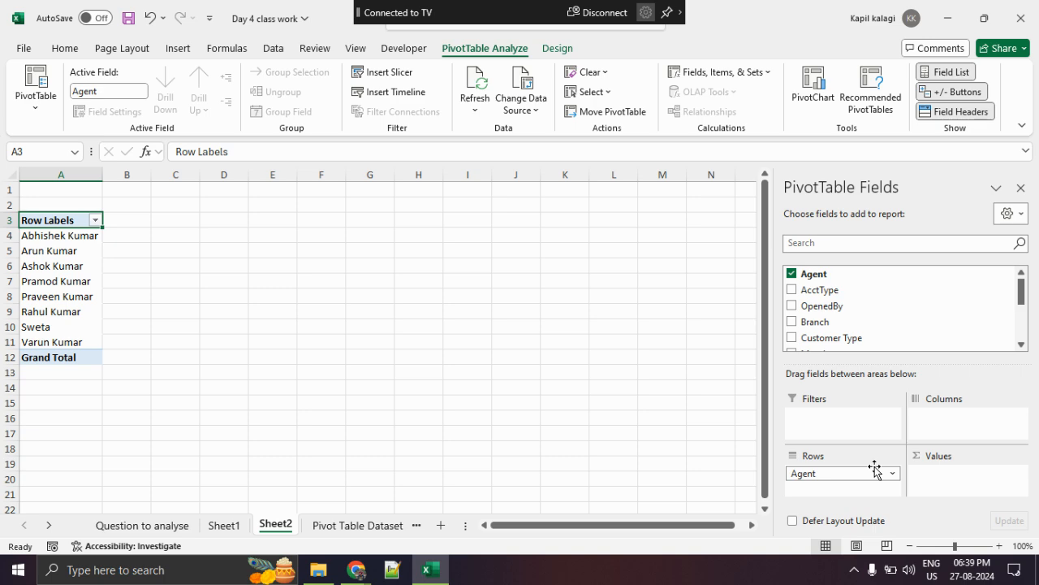
key(ctrl+1)
click(2, 223)
mouse_move(244, 209)
mouse_down()
mouse_move(2, 258)
mouse_move(237, 204)
mouse_move(181, 191)
mouse_up()
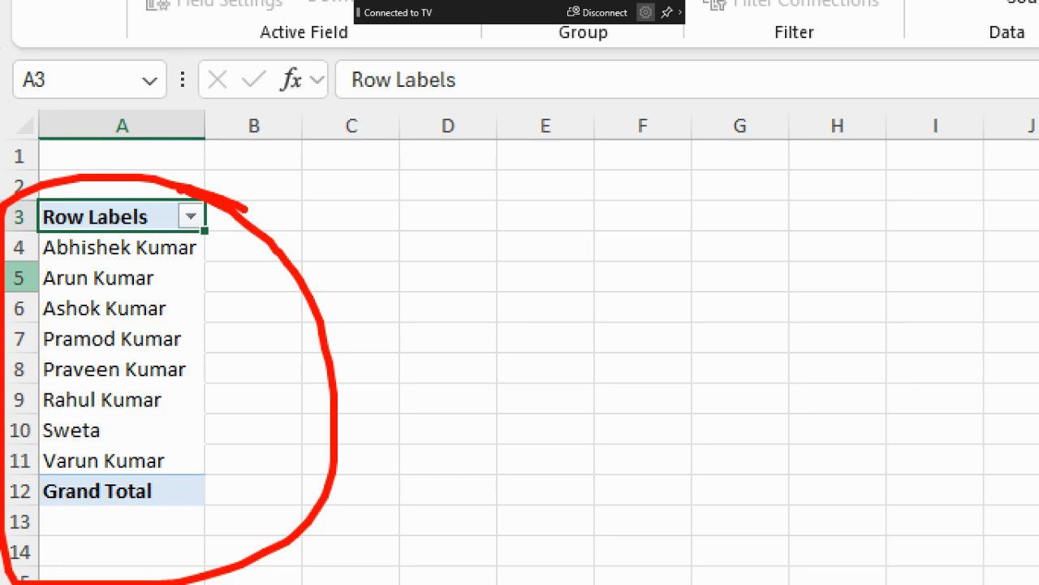
key(Escape)
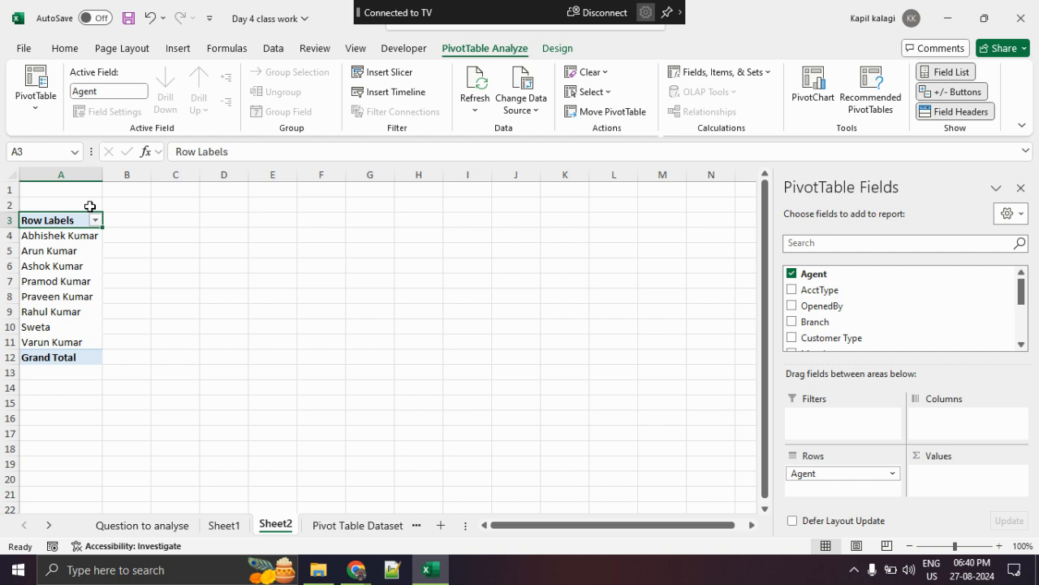
- Add the Amount field to the PivotTable's values as a sum per agent
scroll(845, 312, down, 2)
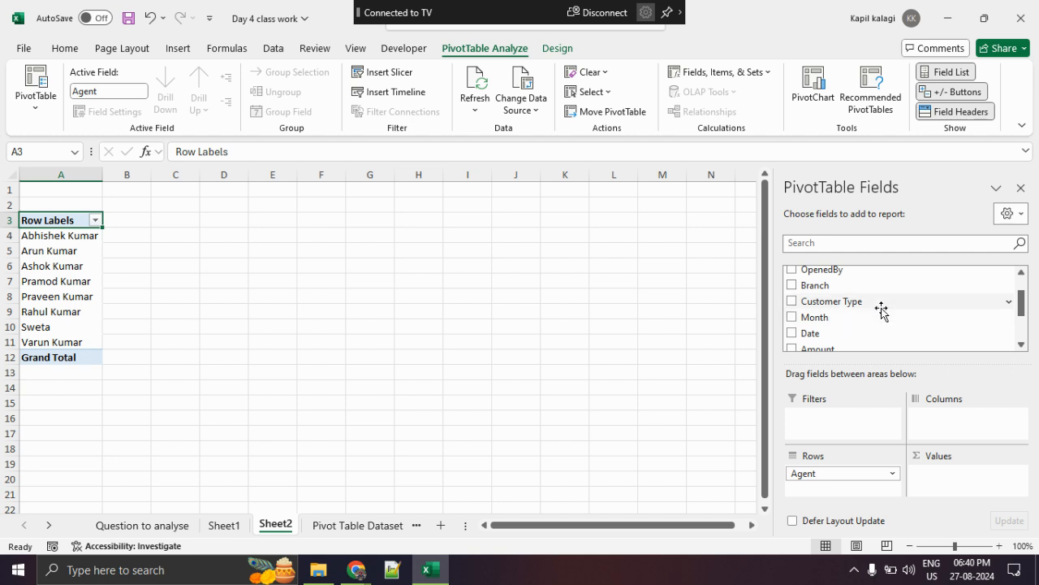
scroll(881, 311, down, 2)
drag(871, 317, 974, 491)
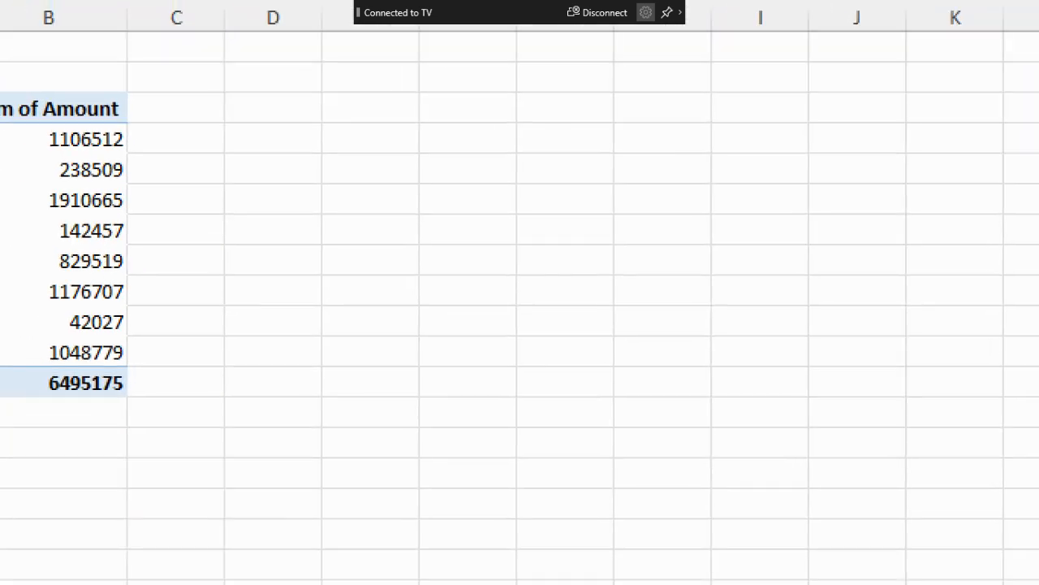
- Underline the first and sixth agents with their summed amounts and the grand total, and clear the markup
mouse_move(11, 212)
mouse_down()
mouse_move(217, 228)
mouse_move(364, 220)
mouse_up()
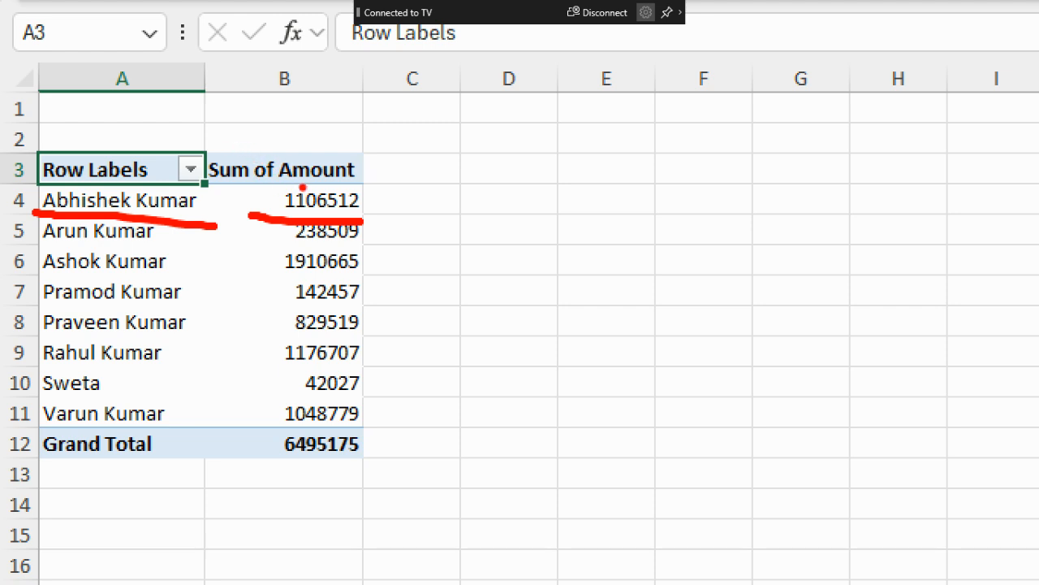
drag(42, 371, 134, 368)
drag(250, 366, 349, 367)
drag(276, 456, 391, 460)
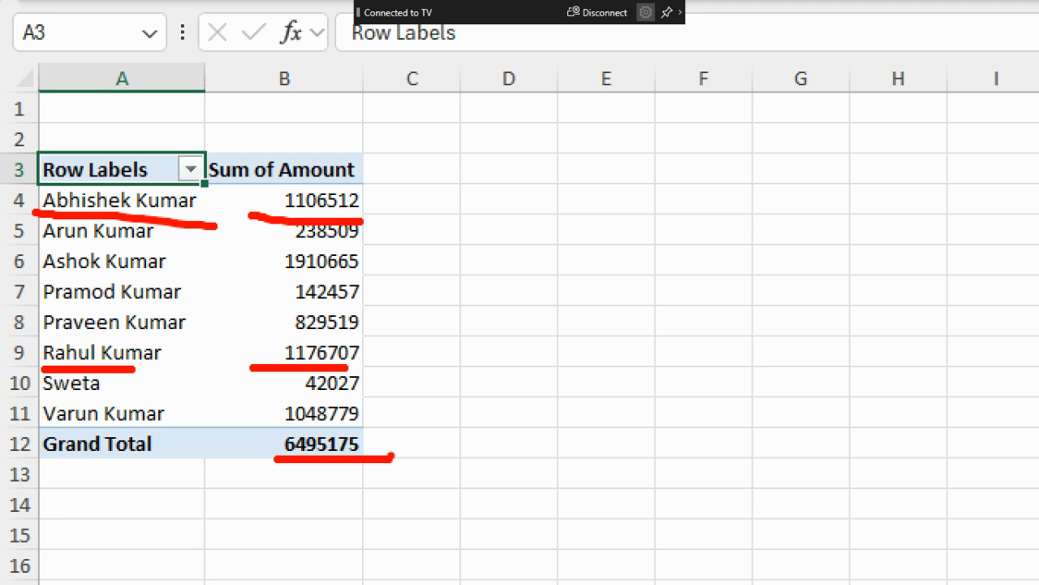
drag(452, 359, 447, 362)
key(Escape)
- Add the AcctType field to the values as a count and remove Sum of Amount from the PivotTable
scroll(881, 334, up, 2)
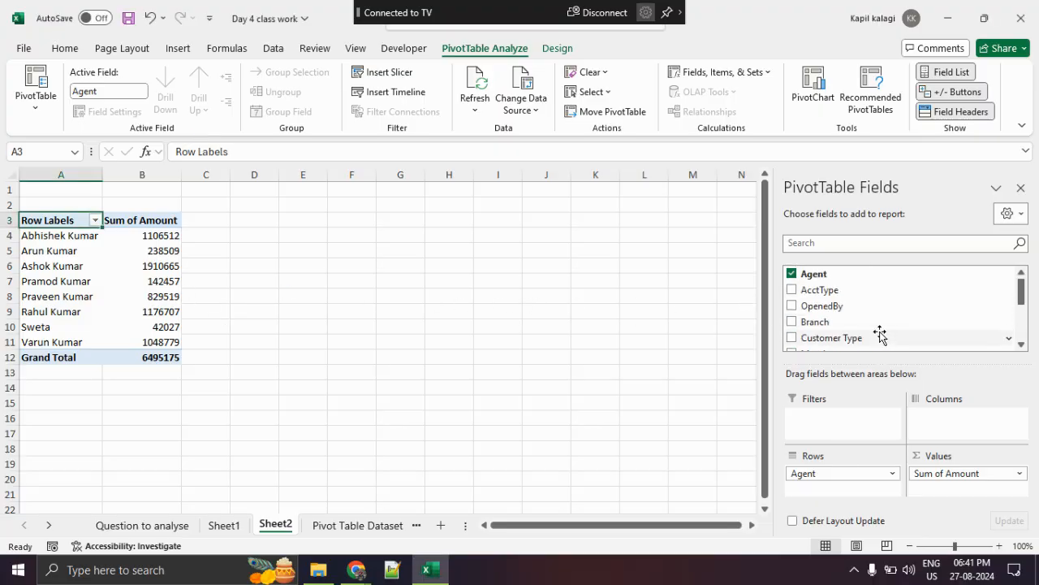
drag(849, 296, 966, 489)
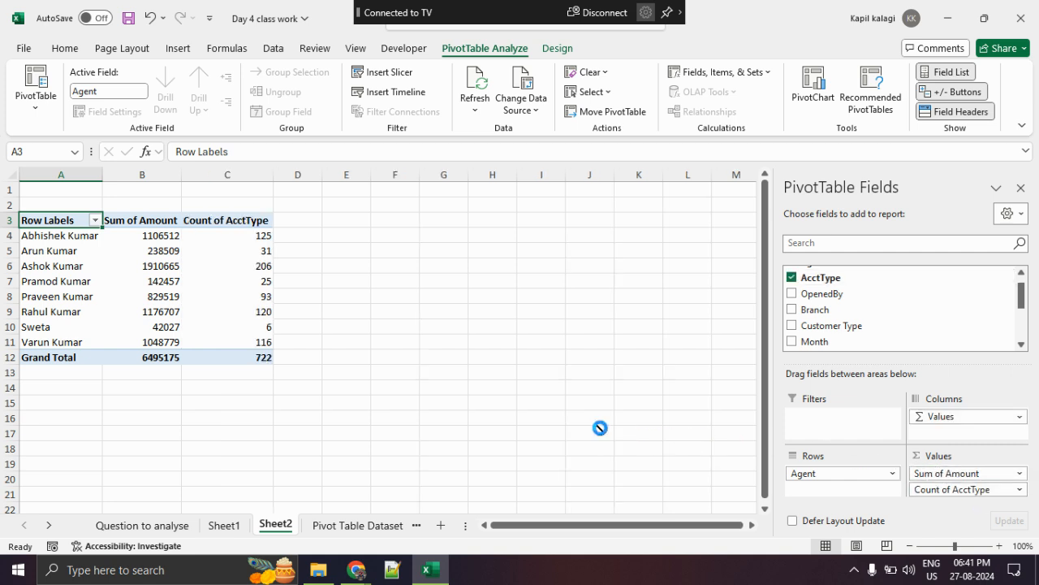
click(428, 401)
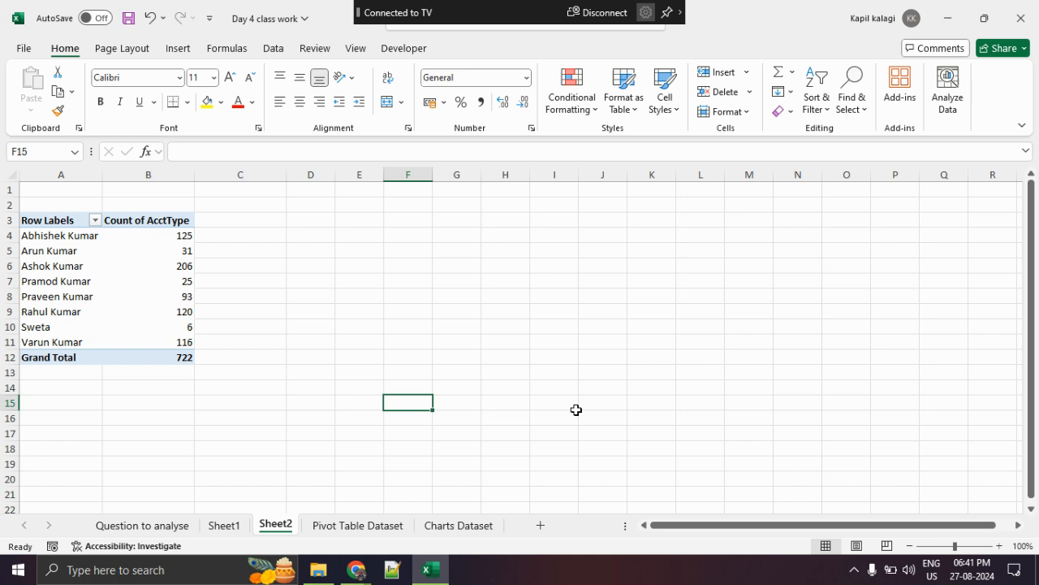
- Highlight individual agent rows and the Count of AcctType column to examine how many accounts each agent has
drag(85, 232, 167, 236)
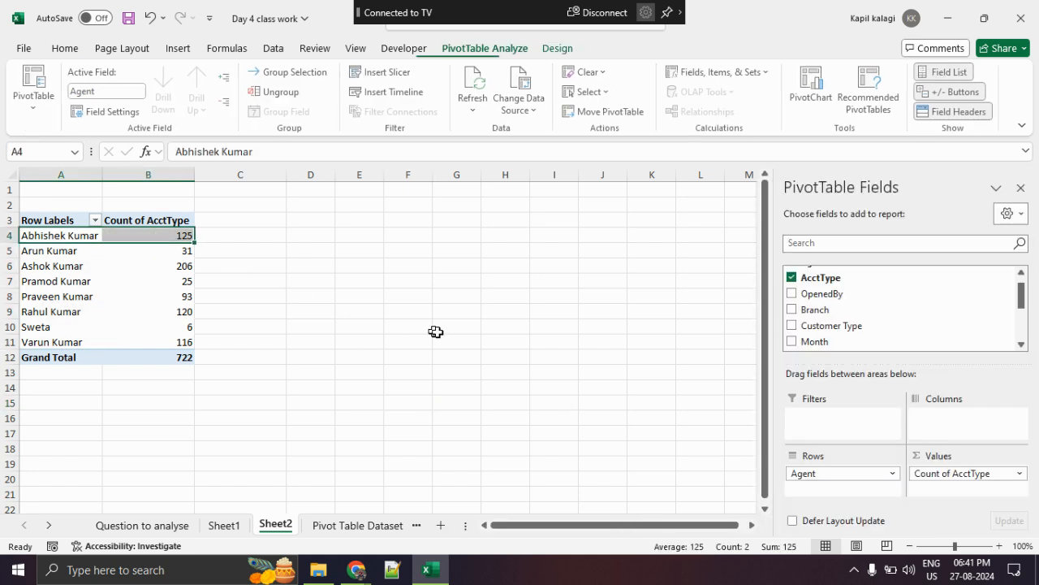
drag(75, 311, 169, 315)
drag(81, 281, 172, 286)
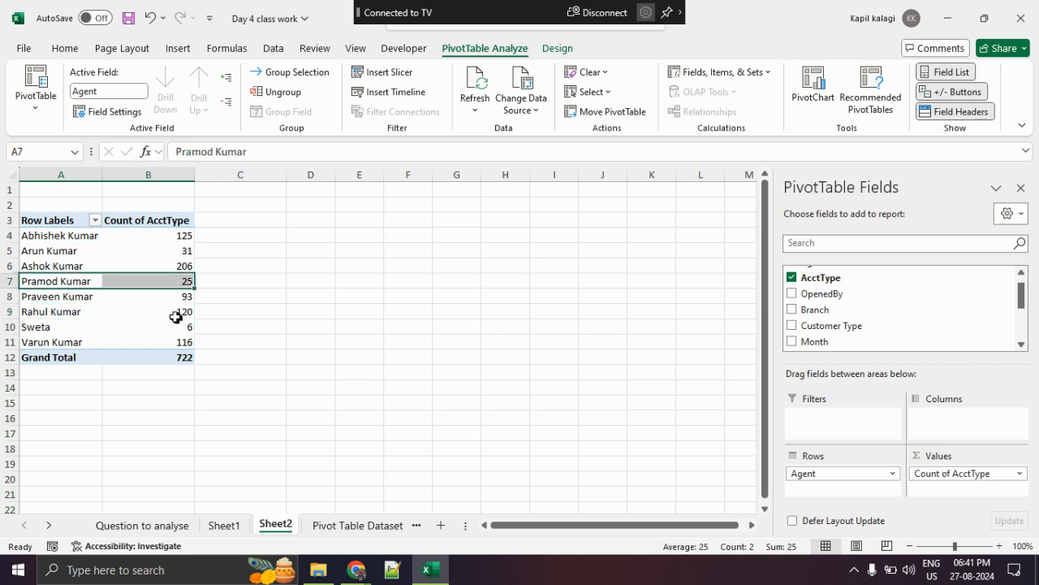
drag(70, 297, 170, 314)
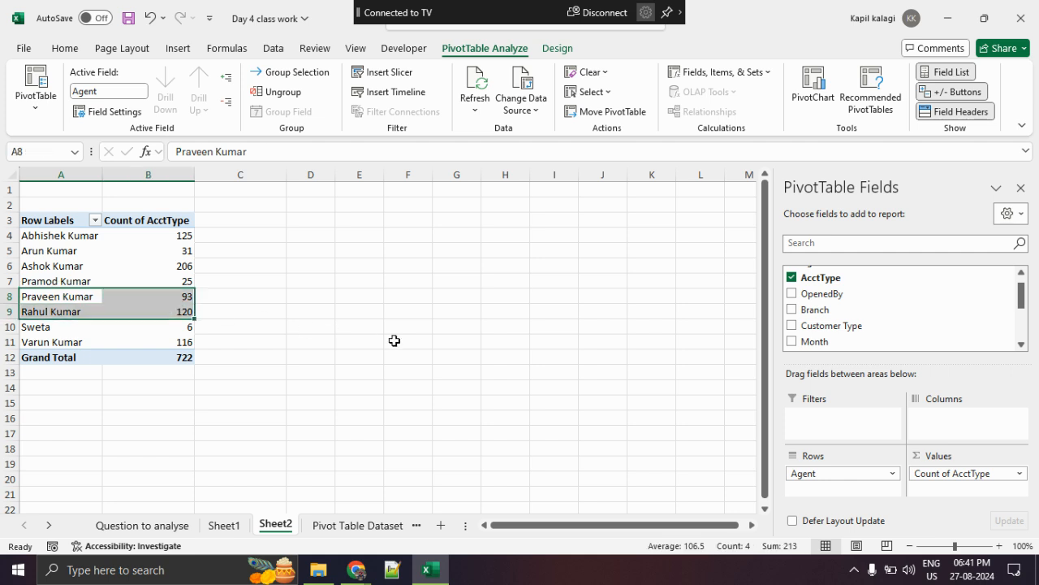
click(394, 341)
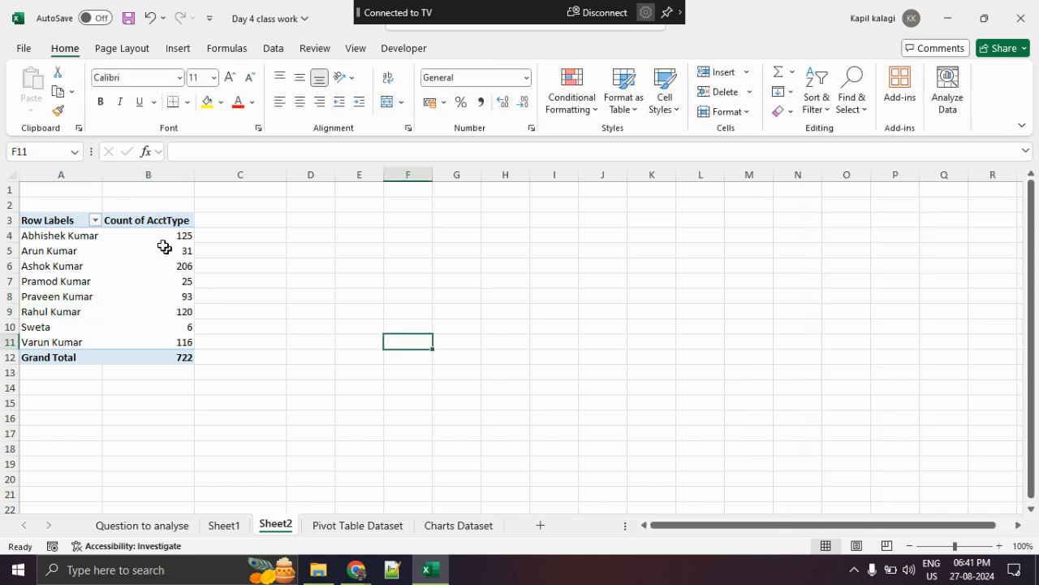
drag(146, 221, 154, 341)
click(154, 284)
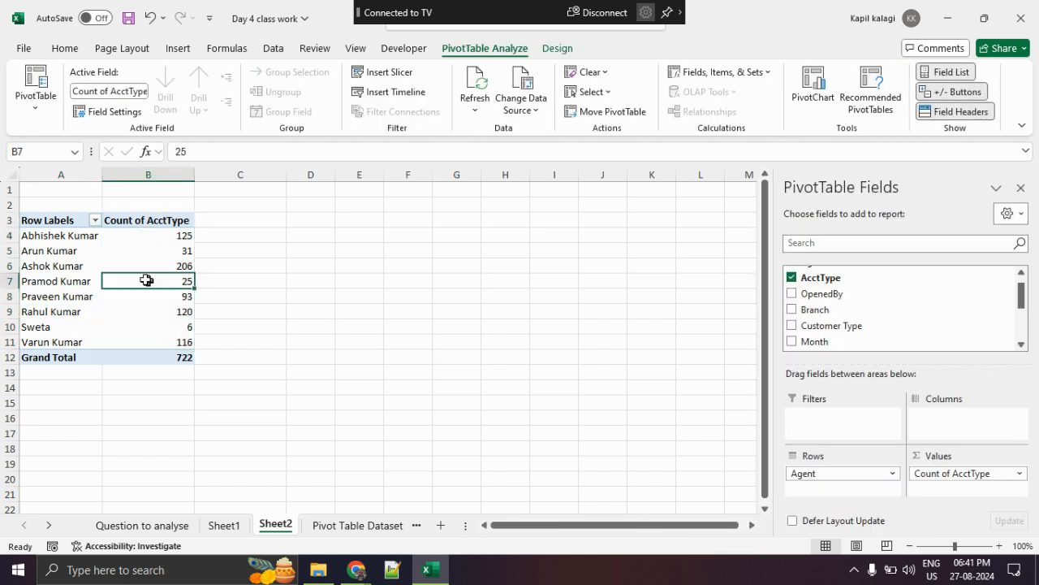
click(78, 237)
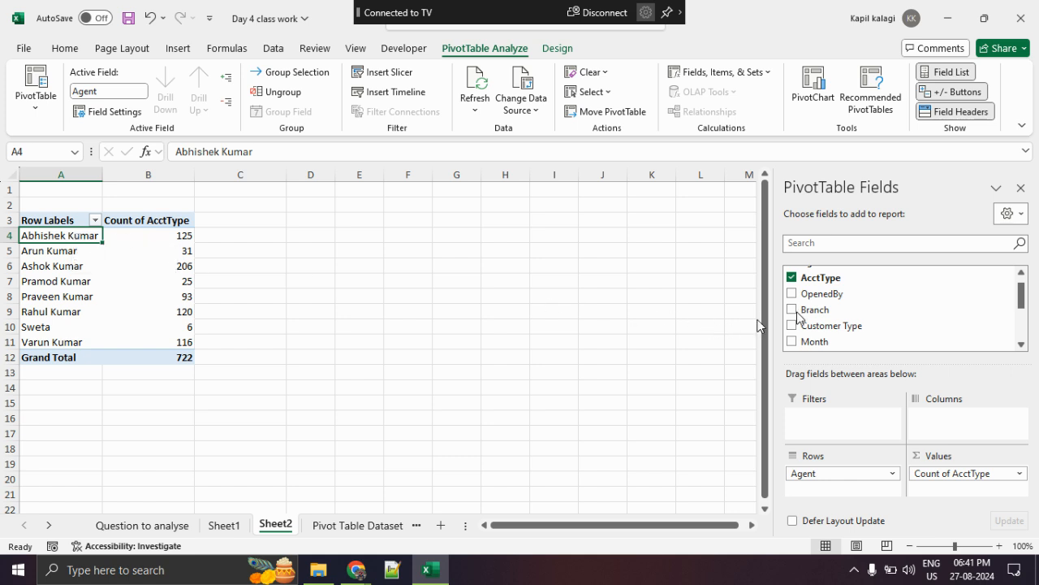
- Add the Branch field to the PivotTable's columns and circle the columns area to point it out
drag(812, 309, 966, 432)
key(ctrl+2)
mouse_move(1014, 402)
mouse_down()
mouse_move(915, 405)
mouse_move(1030, 410)
mouse_move(968, 390)
mouse_up()
key(Escape)
- Underline the first agent's Central count and the fourth agent's Westside count and total to explain the cross-tabulation
key(ctrl+1)
click(55, 264)
drag(14, 263, 160, 258)
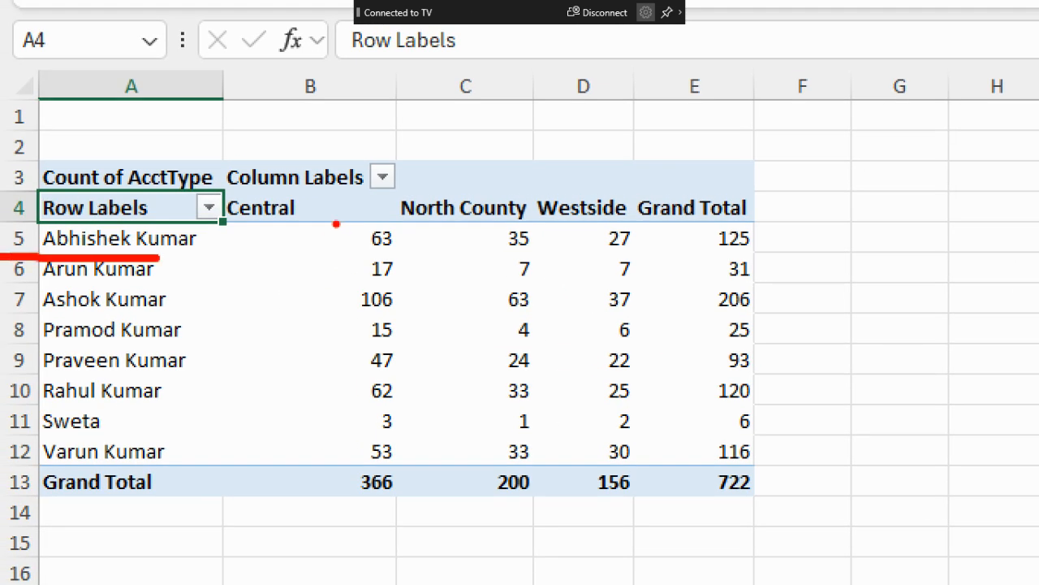
drag(235, 226, 295, 228)
drag(349, 253, 387, 247)
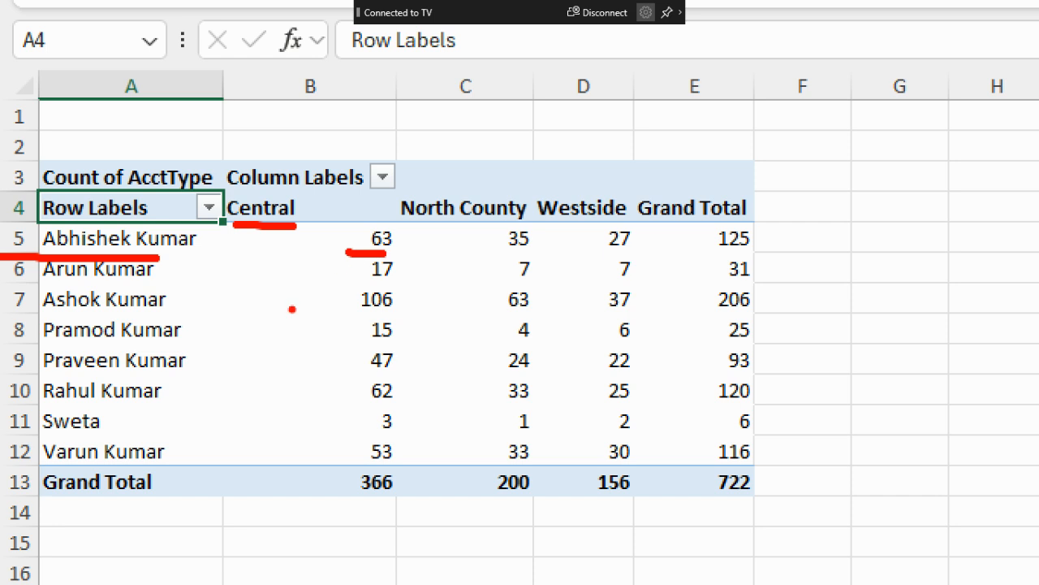
drag(44, 342, 143, 340)
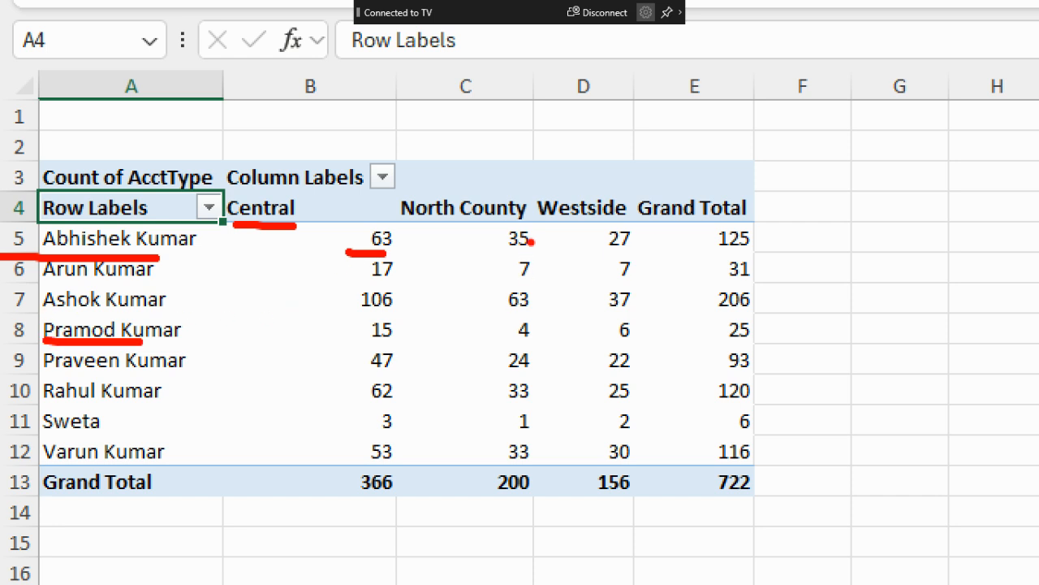
drag(533, 226, 645, 227)
drag(600, 346, 623, 349)
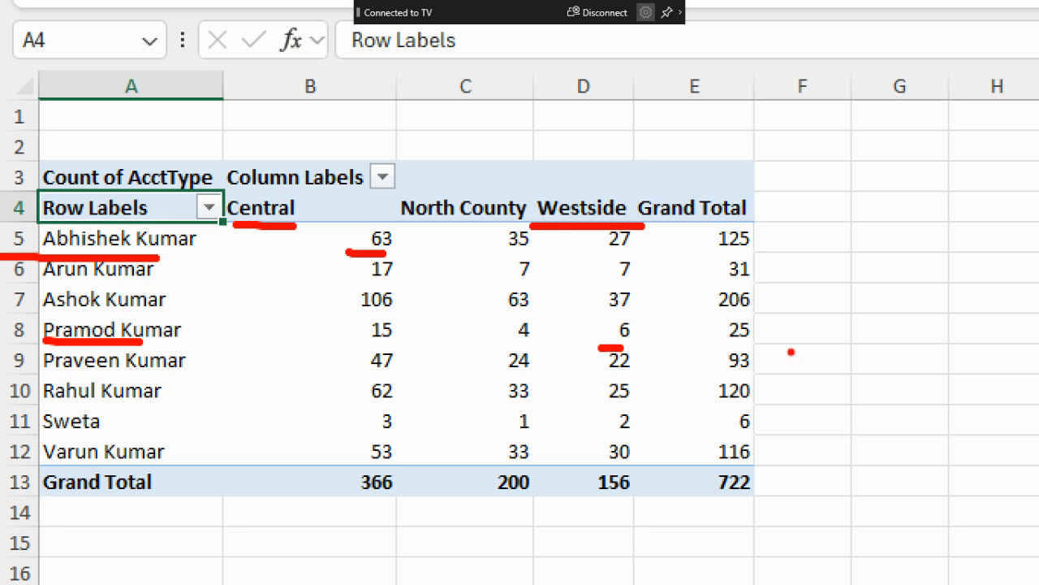
drag(724, 344, 748, 349)
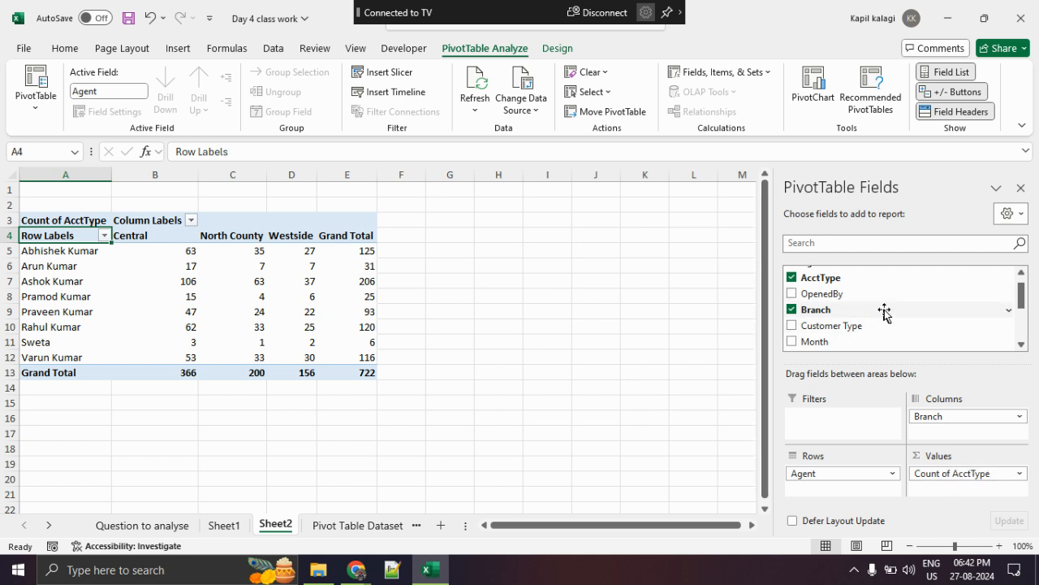
- Add the Amount field to the values as a sum beside the account type count for each branch
scroll(881, 307, up, 1)
scroll(882, 305, down, 5)
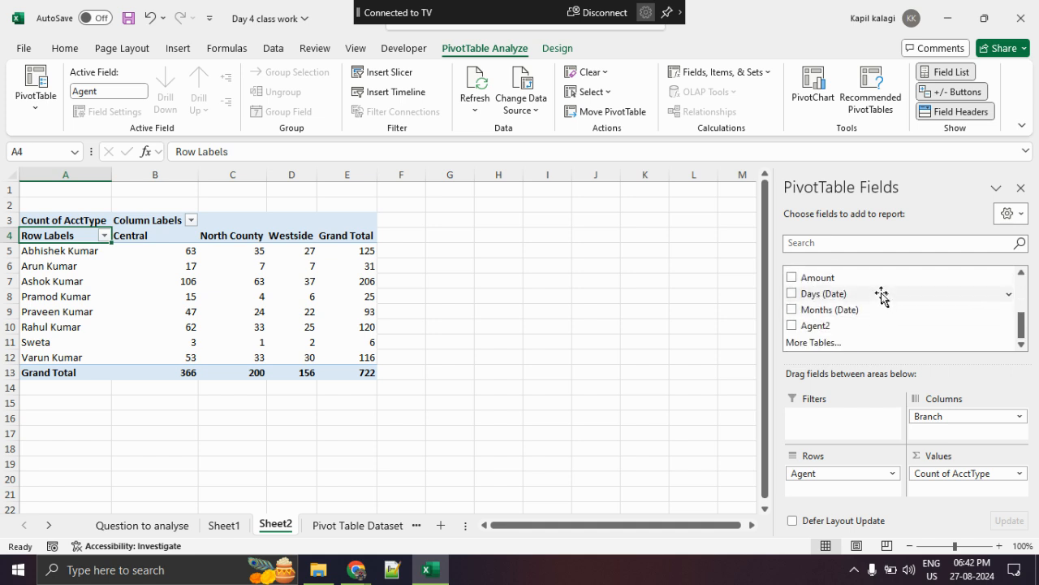
drag(875, 278, 970, 493)
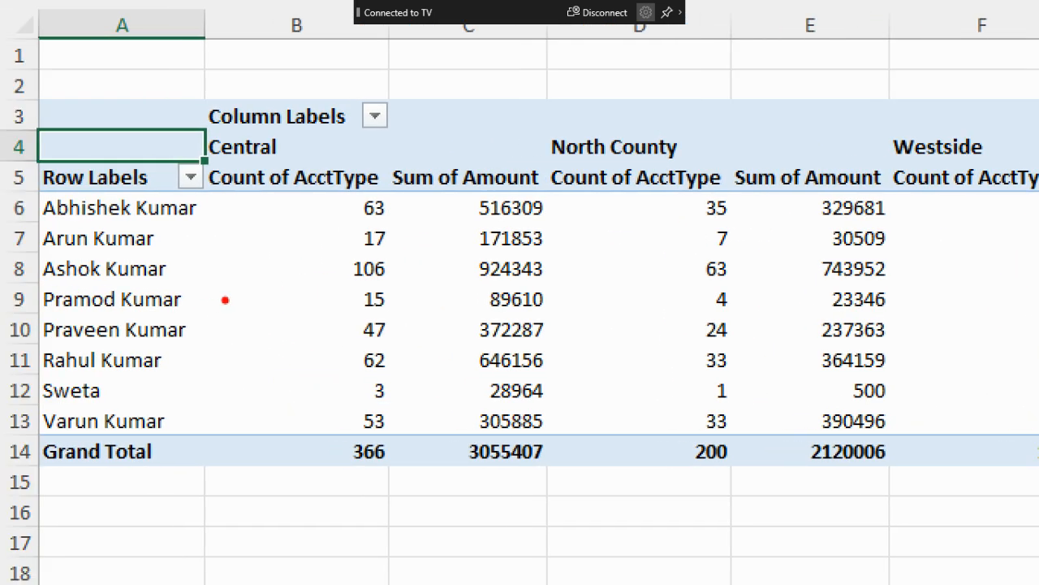
- Underline the first agent's account count and summed amount under the Central heading, and clear the markup
drag(355, 228, 389, 228)
drag(460, 229, 515, 229)
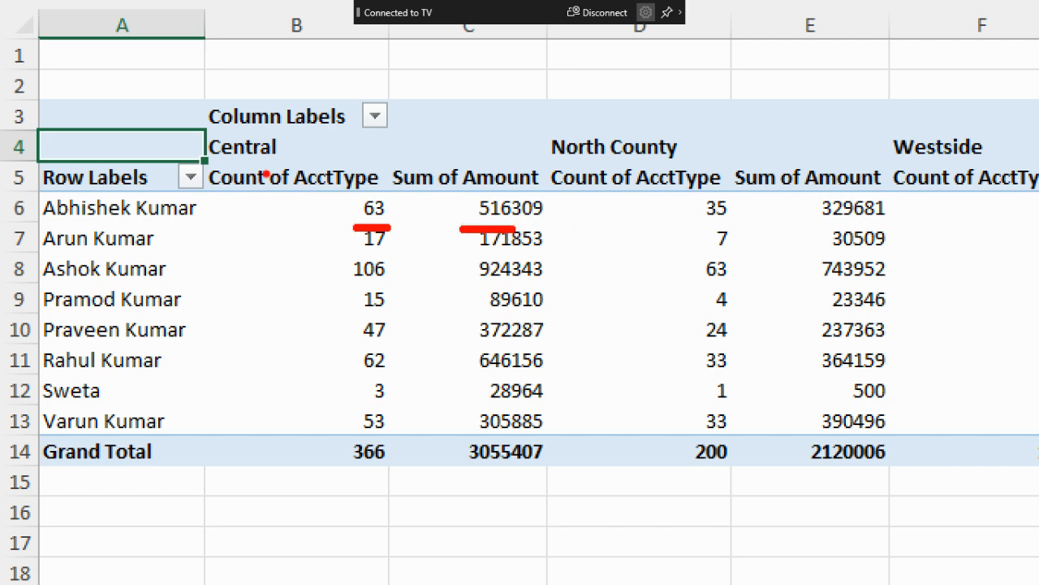
drag(214, 167, 309, 166)
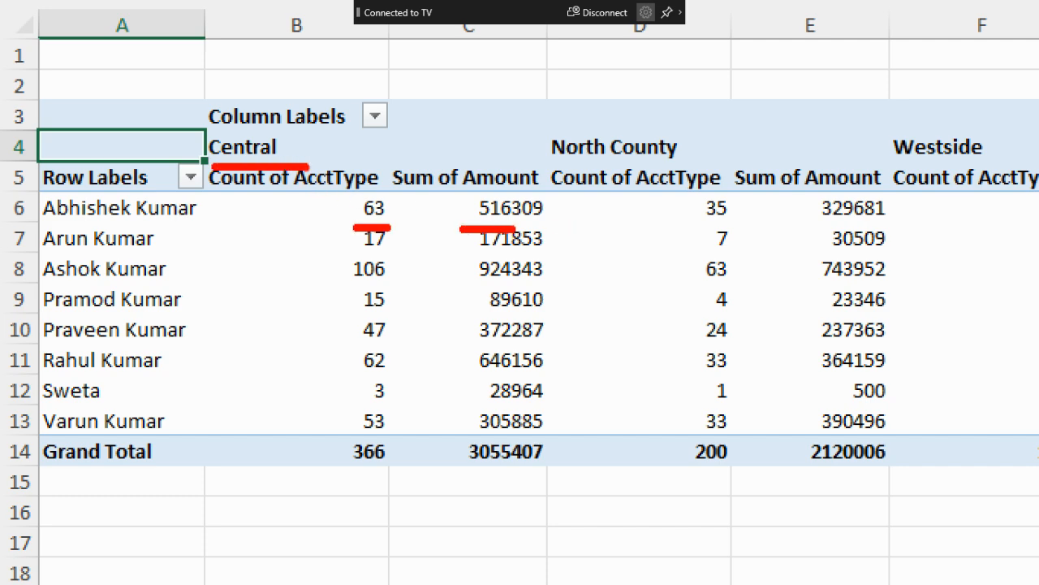
key(Escape)
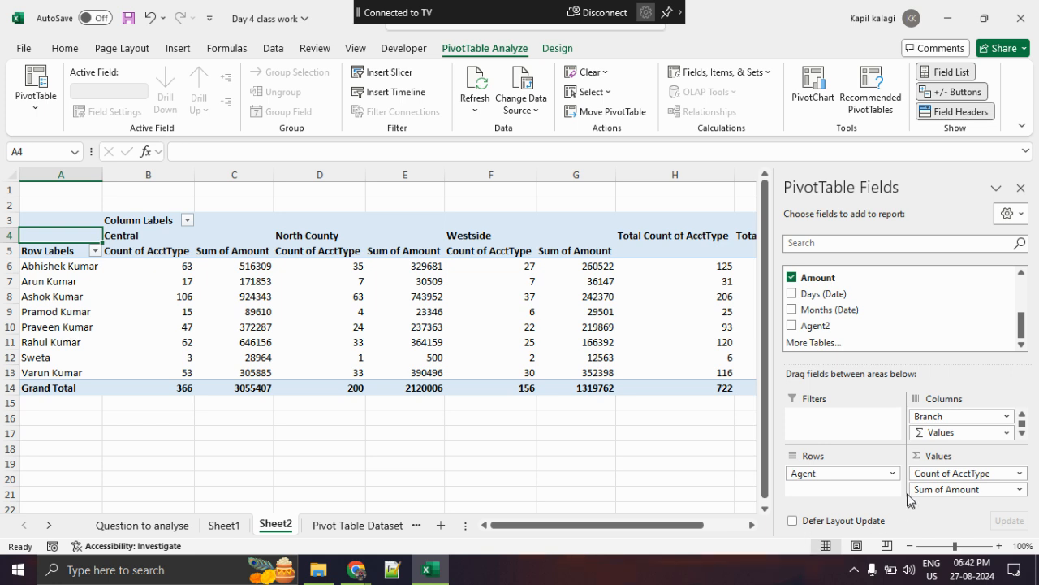
- Remove Count of AcctType from the PivotTable's values so that only Sum of Amount is reported
drag(920, 475, 487, 461)
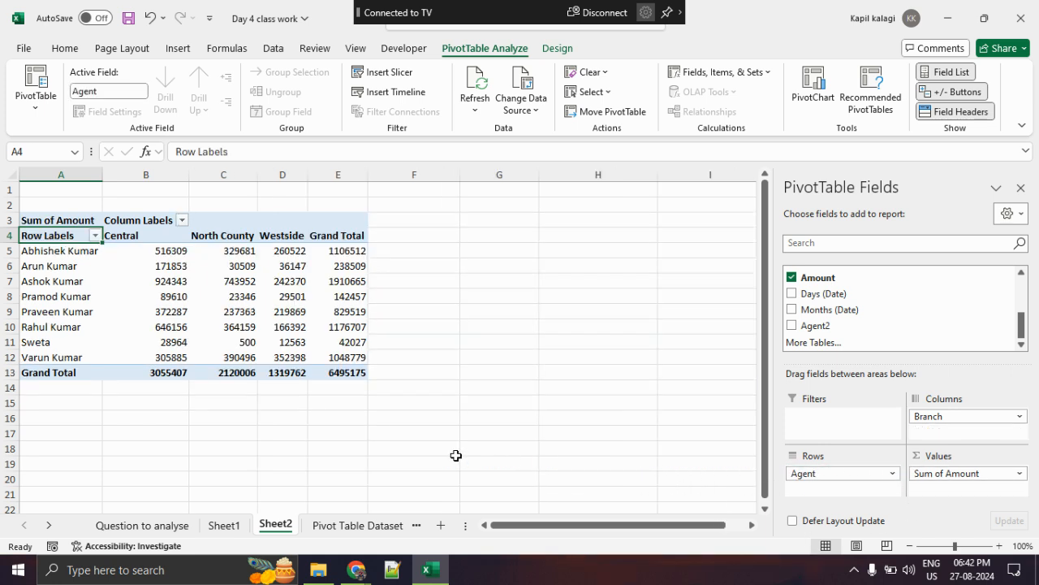
- Underline the first agent, the North County heading and that agent's North County amount, and the Sum of Amount values field
key(ctrl+1)
click(20, 316)
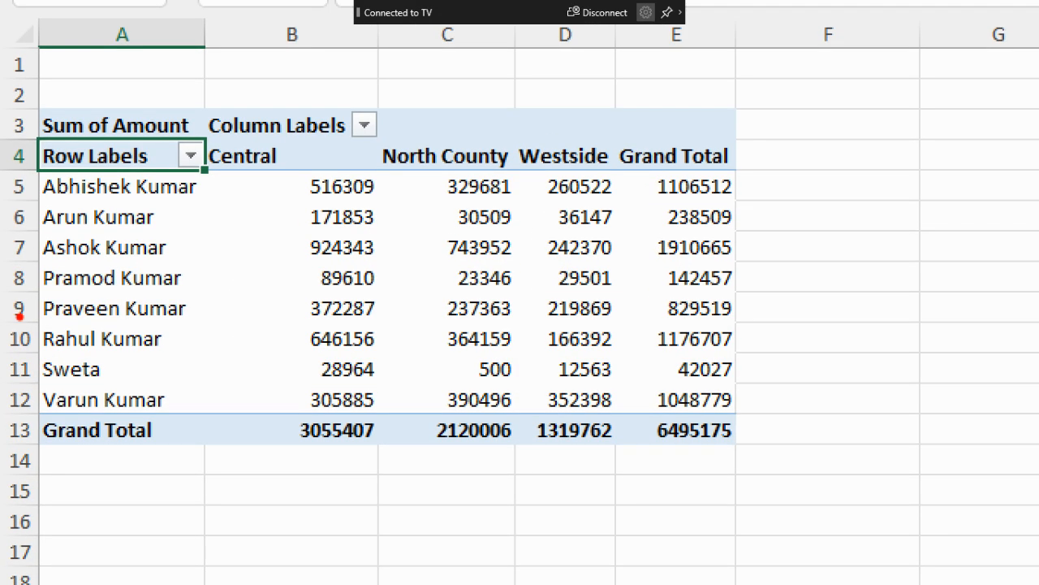
drag(22, 204, 200, 207)
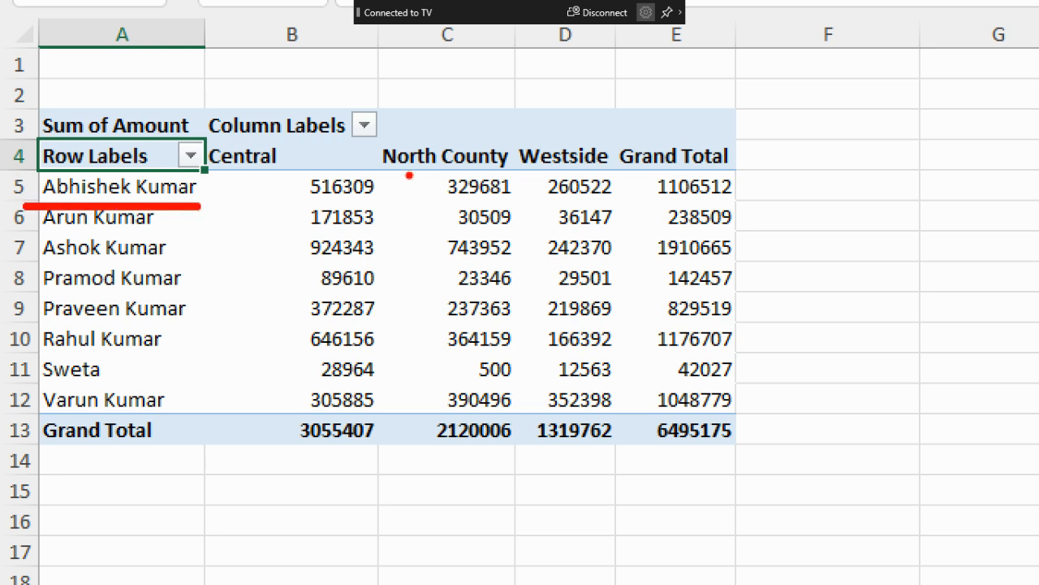
drag(406, 173, 497, 172)
drag(443, 207, 513, 204)
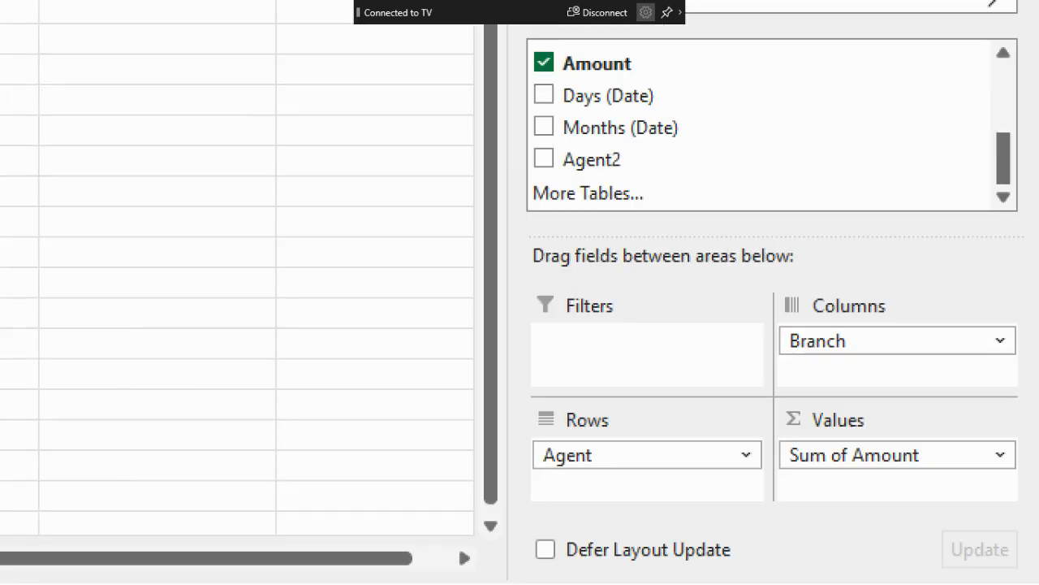
drag(770, 478, 996, 476)
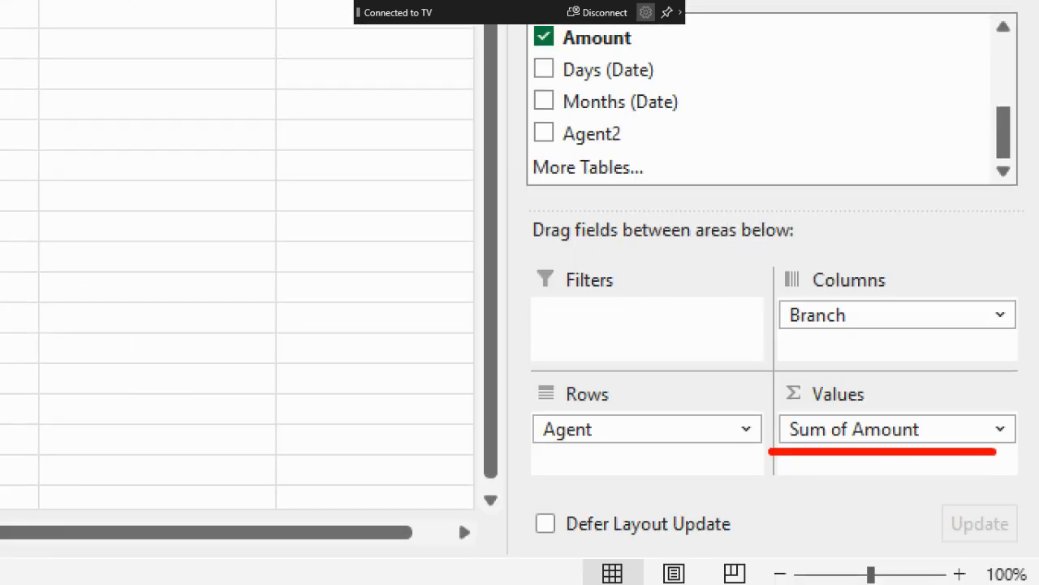
drag(749, 478, 986, 477)
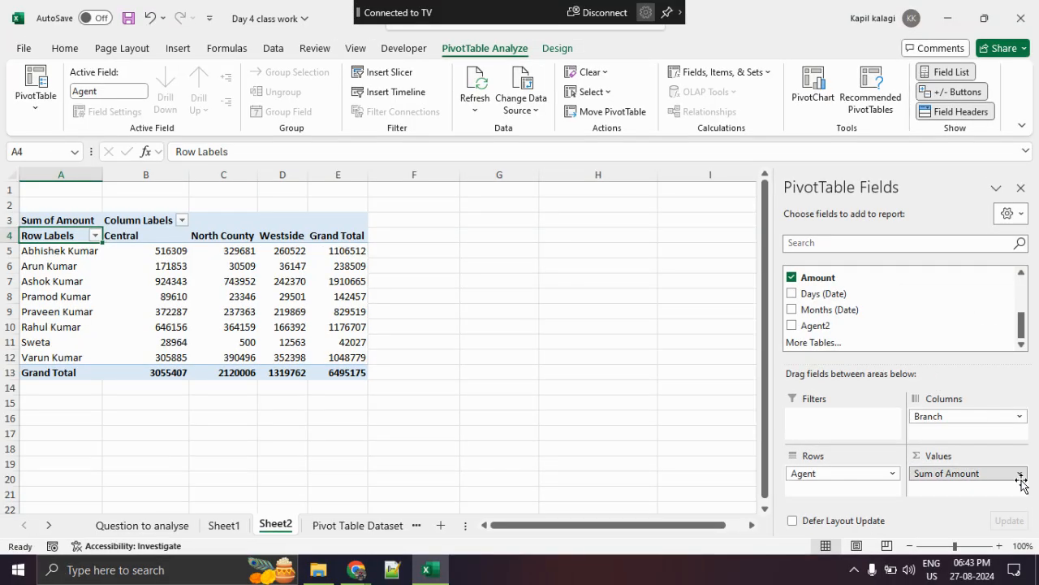
- Circle Value Field Settings among the options of Sum of Amount, and clear the markup
click(1019, 471)
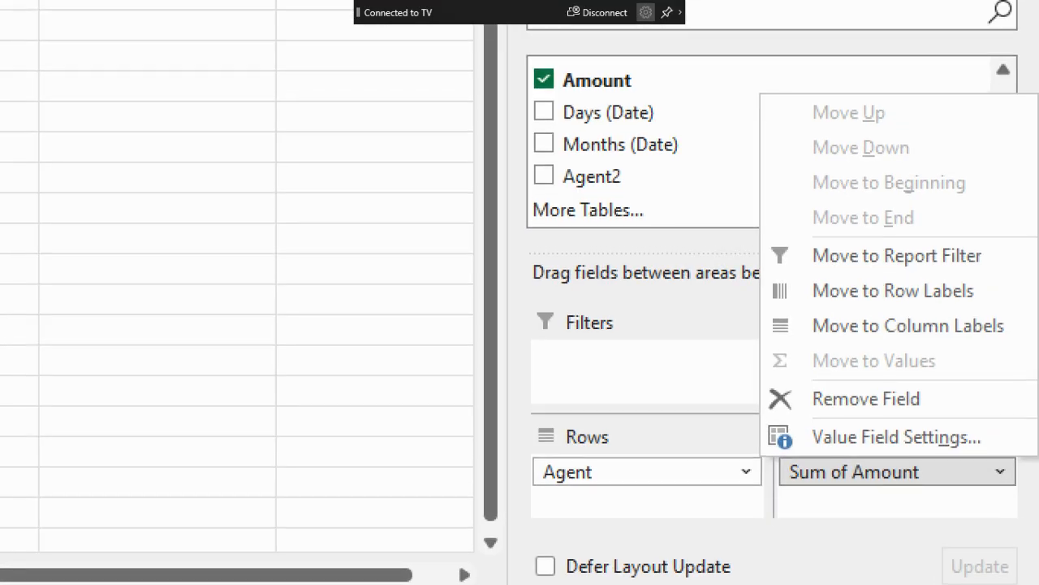
mouse_move(1016, 454)
mouse_down()
mouse_move(950, 441)
mouse_move(892, 455)
mouse_up()
mouse_move(744, 444)
mouse_down()
mouse_move(1002, 452)
mouse_move(992, 426)
mouse_up()
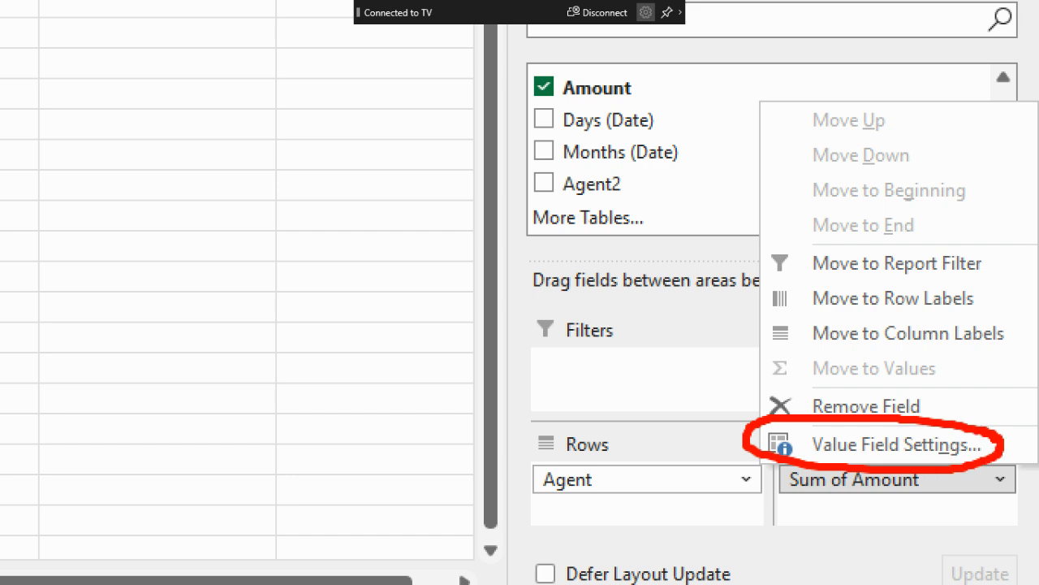
key(Escape)
- Mark Min, Max and Average in the Amount value field settings, and summarize the field by Min
click(1007, 473)
click(994, 458)
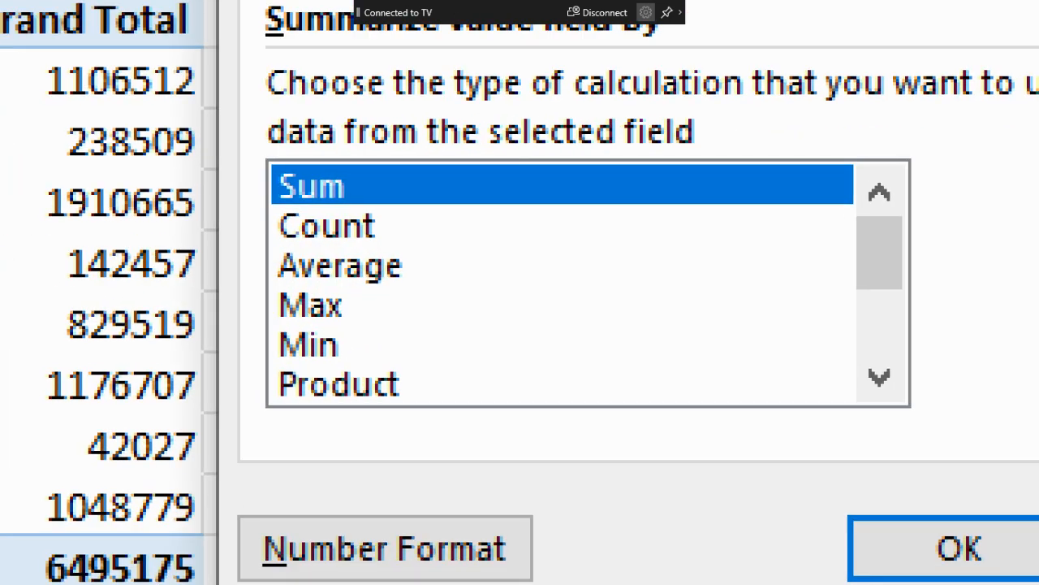
drag(241, 355, 400, 358)
drag(352, 308, 588, 309)
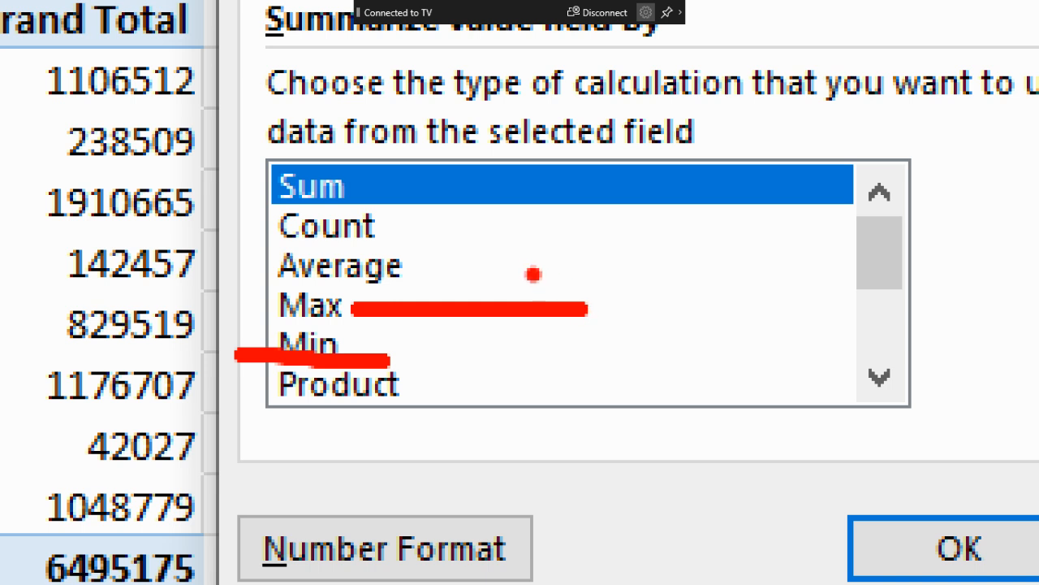
drag(416, 269, 629, 271)
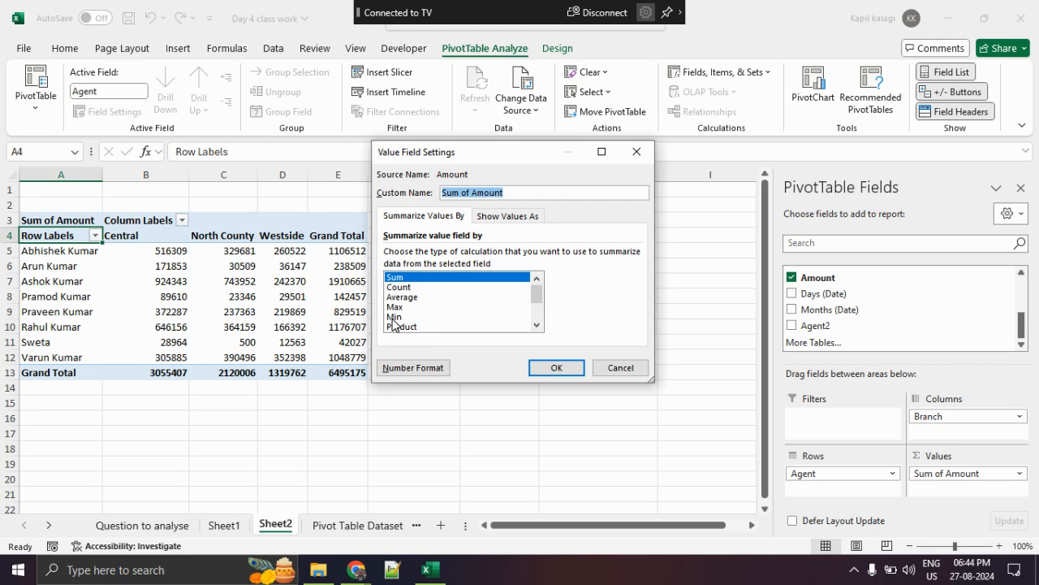
click(344, 349)
click(536, 366)
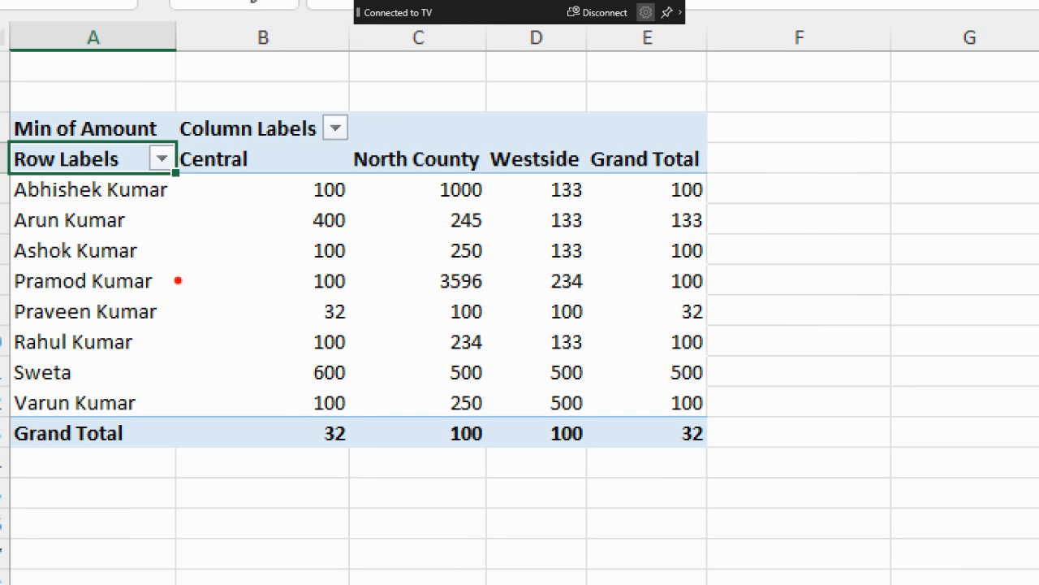
- Underline the first, second and fifth agents with their Central minimum amounts, and clear the markup
drag(13, 198, 109, 197)
drag(312, 205, 353, 207)
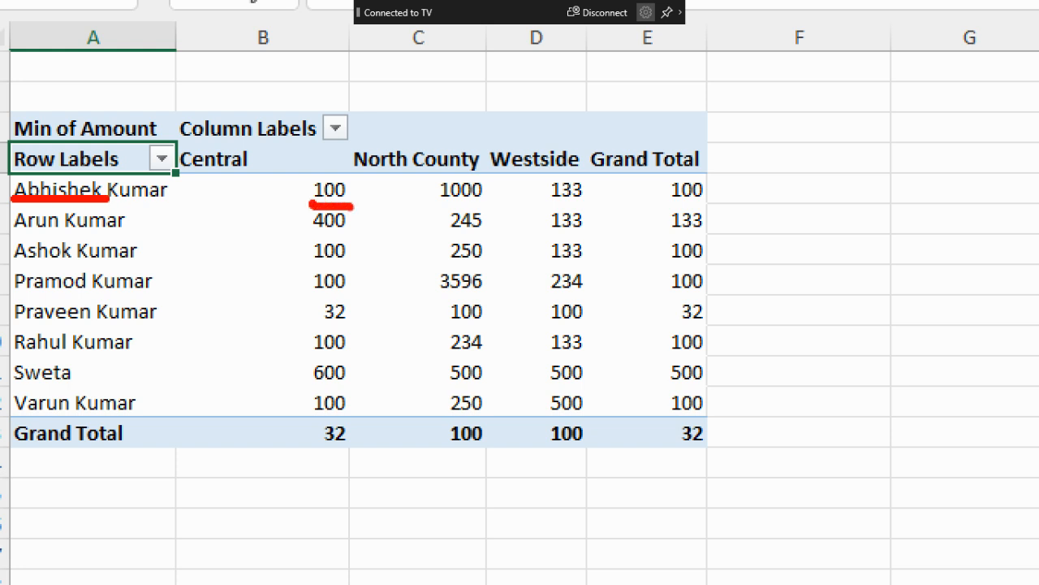
drag(6, 226, 144, 229)
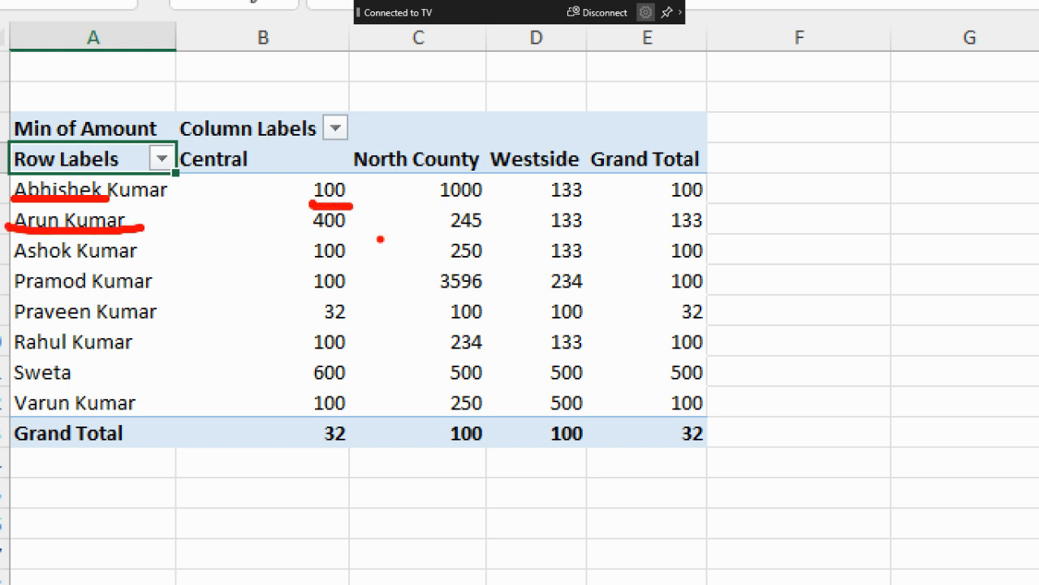
drag(308, 231, 359, 231)
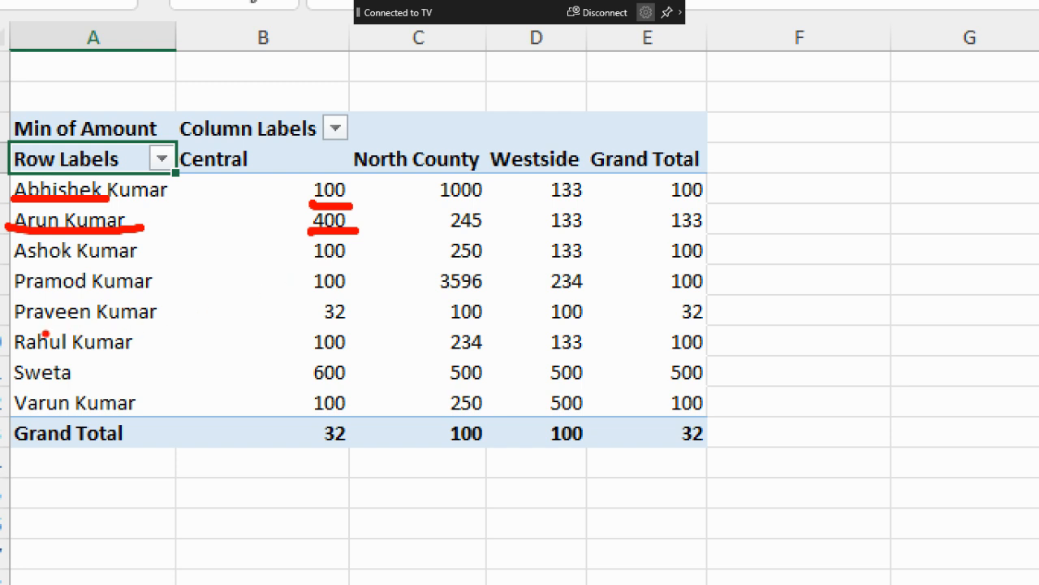
drag(26, 329, 162, 328)
drag(308, 328, 338, 327)
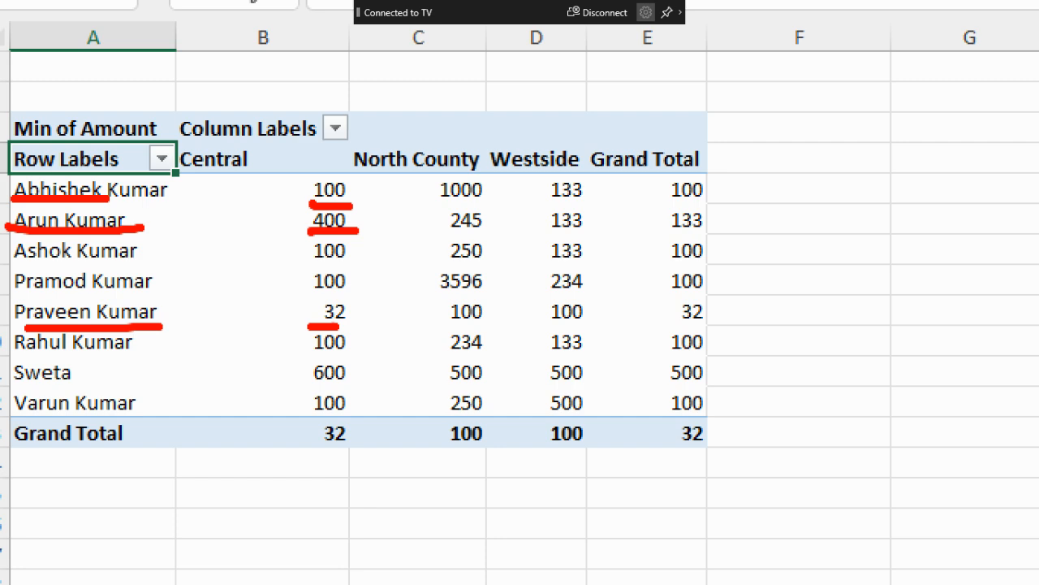
key(Escape)
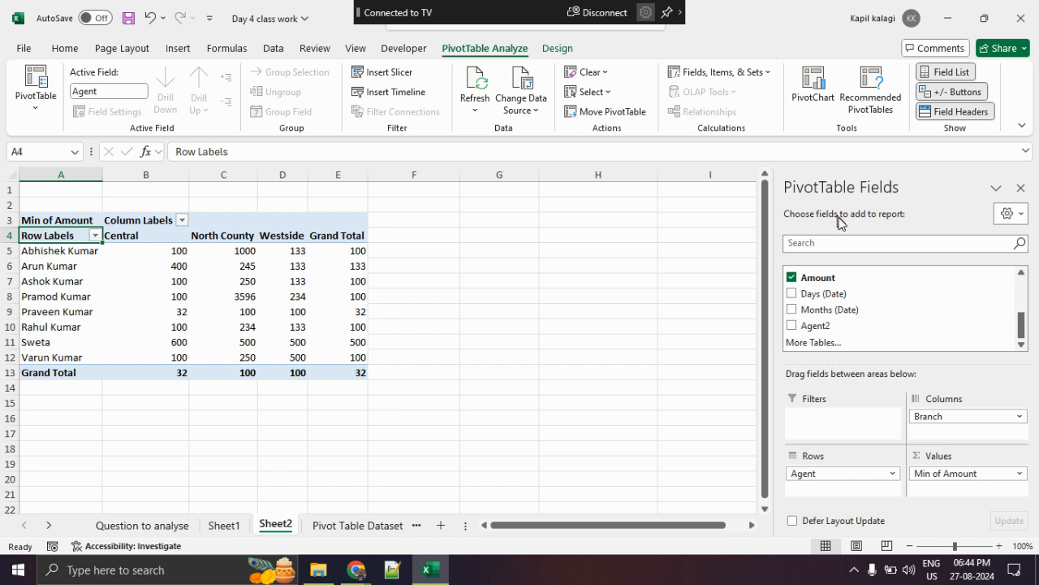
- Draw a circled handwritten note over the sheet beside the PivotTable, with an arrow leading down from it
scroll(880, 283, up, 5)
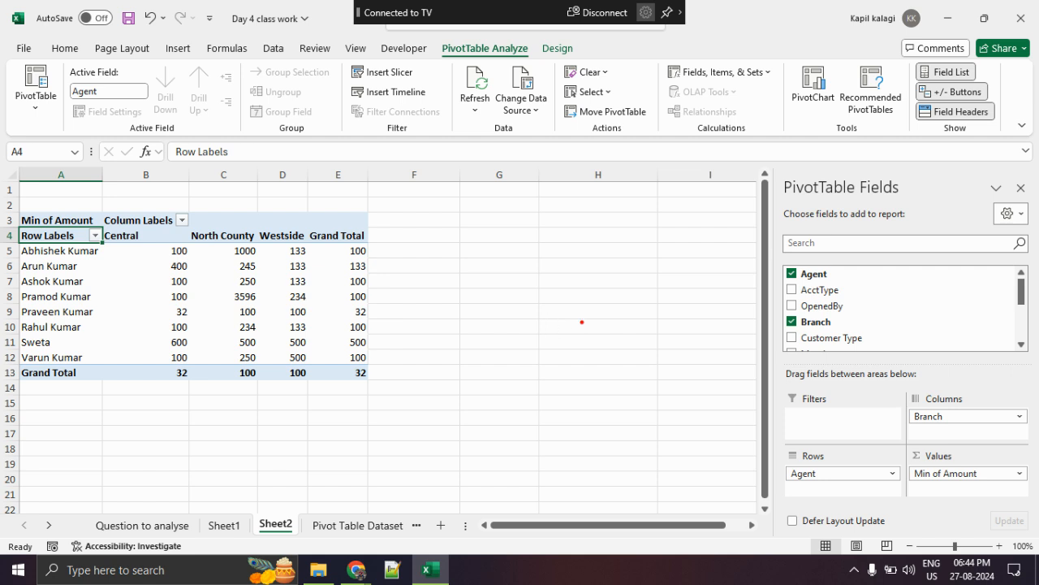
mouse_move(410, 211)
mouse_down()
mouse_move(503, 237)
mouse_move(390, 218)
mouse_move(393, 253)
mouse_move(479, 242)
mouse_up()
mouse_move(431, 283)
mouse_down()
mouse_move(430, 306)
mouse_move(218, 306)
mouse_move(216, 329)
mouse_up()
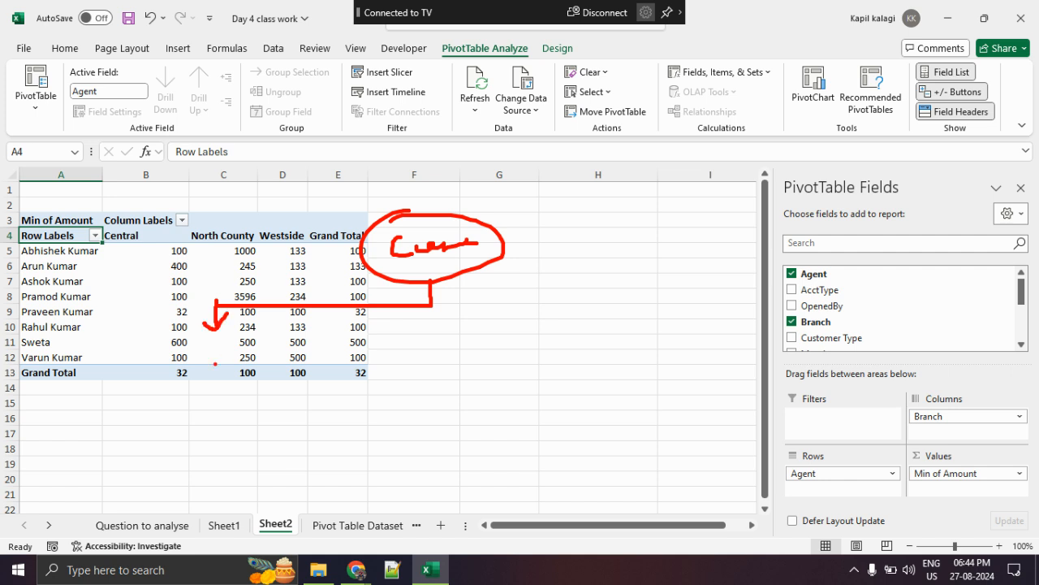
- Add the on-screen text label "Walkin" below the arrow from the circled note
key(t)
text(Teller)
key(BackSpace)
key(BackSpace)
key(BackSpace)
key(BackSpace)
key(BackSpace)
key(BackSpace)
text(A)
key(BackSpace)
text(Walkin)
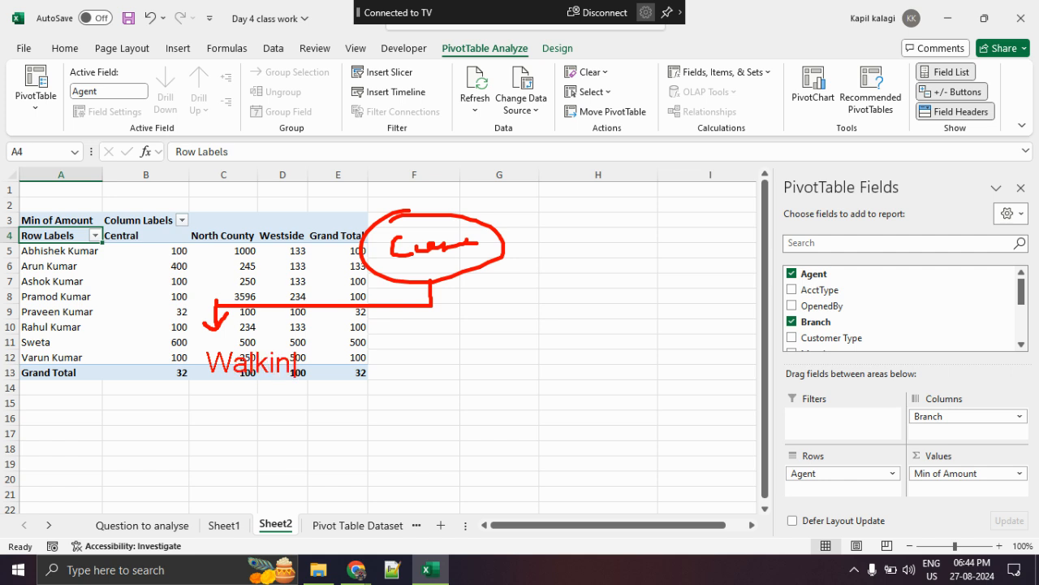
click(196, 340)
- Underline the Walkin label and draw an arrow from it to a text label reading "Central"
mouse_move(208, 389)
mouse_down()
mouse_move(289, 389)
mouse_move(262, 425)
mouse_move(346, 433)
mouse_move(329, 442)
mouse_up()
key(t)
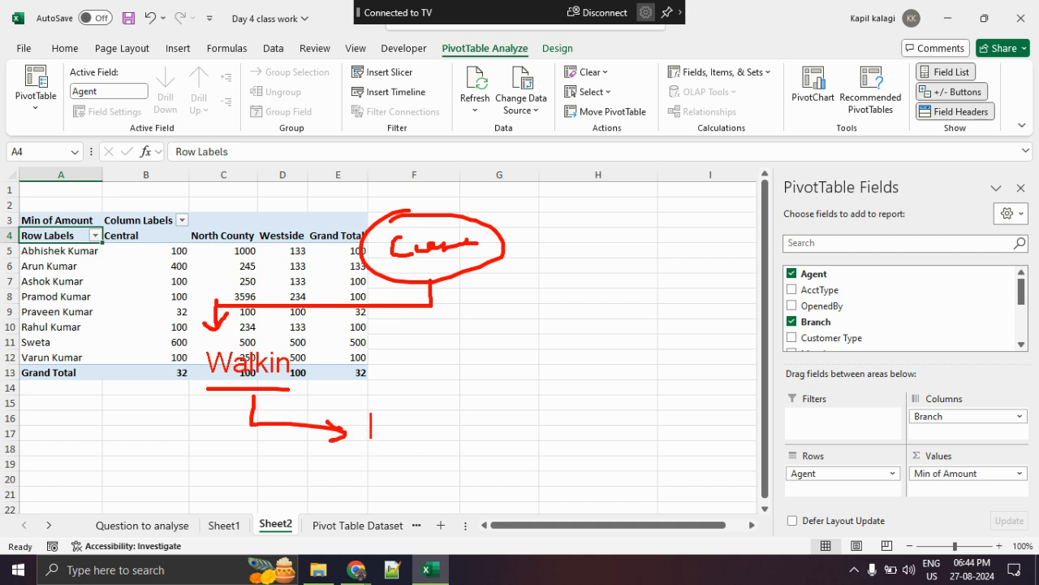
text(Centeral)
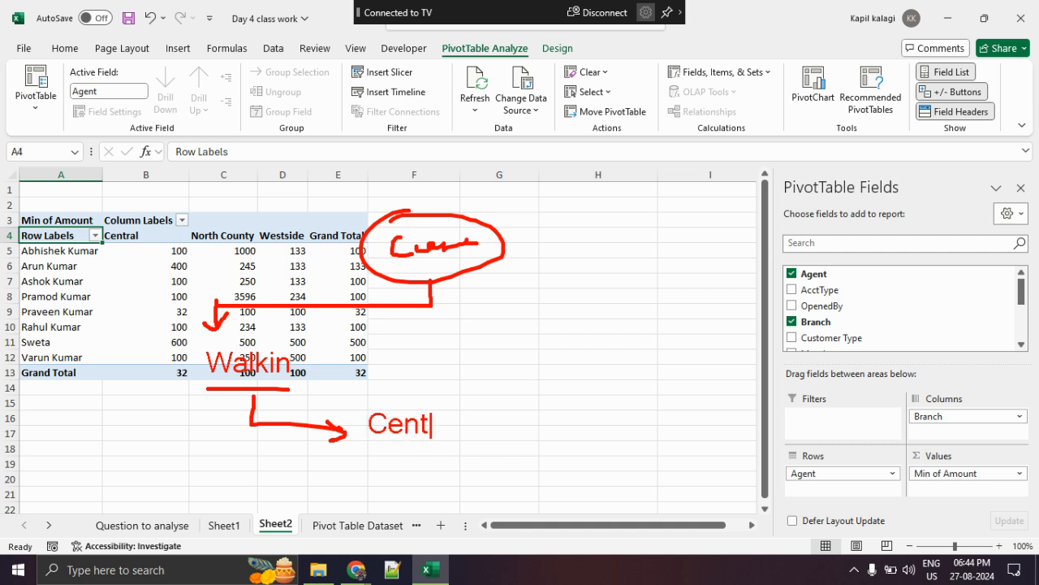
key(BackSpace)
key(BackSpace)
key(BackSpace)
key(BackSpace)
text(ral)
key(Escape)
- Extend the markup with an arrow from Central to the second agent's name and another to a "Min" label
mouse_move(475, 423)
mouse_down()
mouse_move(536, 423)
mouse_move(518, 413)
mouse_move(526, 433)
mouse_up()
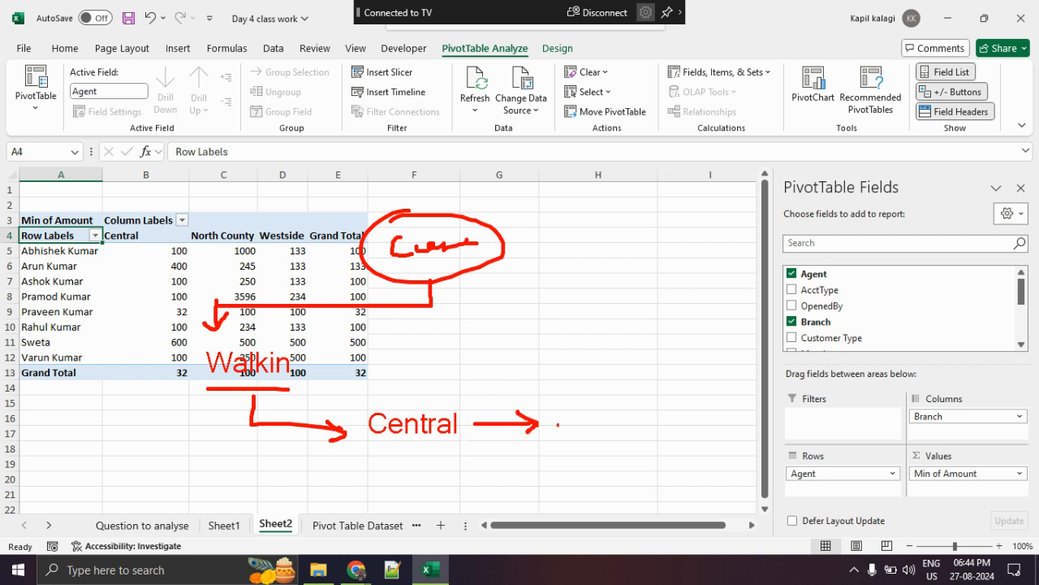
text(tArun Kumar)
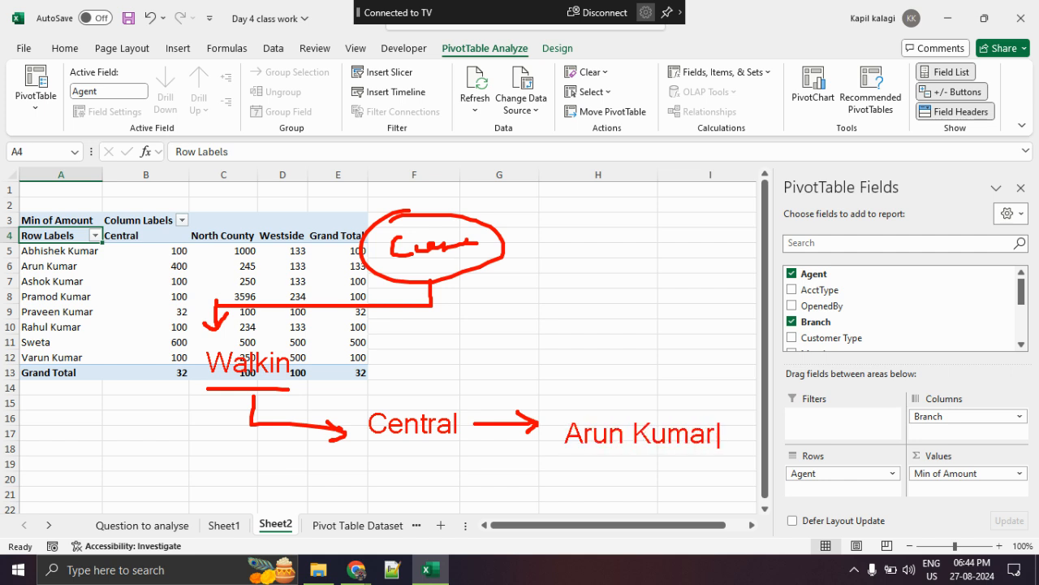
key(Escape)
drag(730, 433, 809, 434)
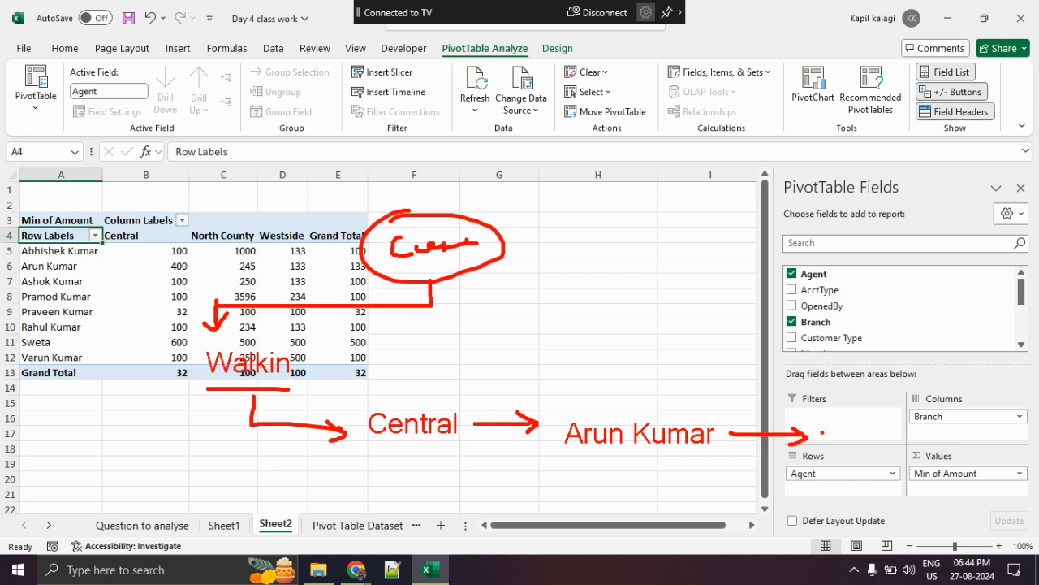
text(t)
text(Min)
- Underline the Min, agent and Central labels, and mark the second agent and the Central column in the PivotTable
drag(820, 468, 908, 456)
drag(592, 456, 726, 461)
drag(392, 457, 486, 461)
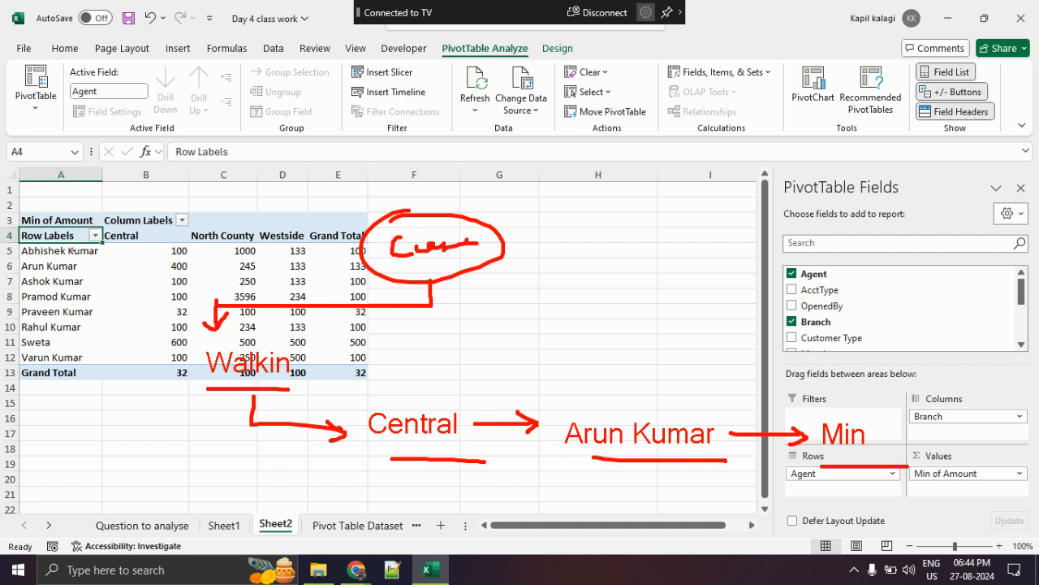
drag(13, 274, 84, 274)
mouse_move(110, 242)
mouse_down()
mouse_move(155, 242)
mouse_move(140, 329)
mouse_move(171, 243)
mouse_up()
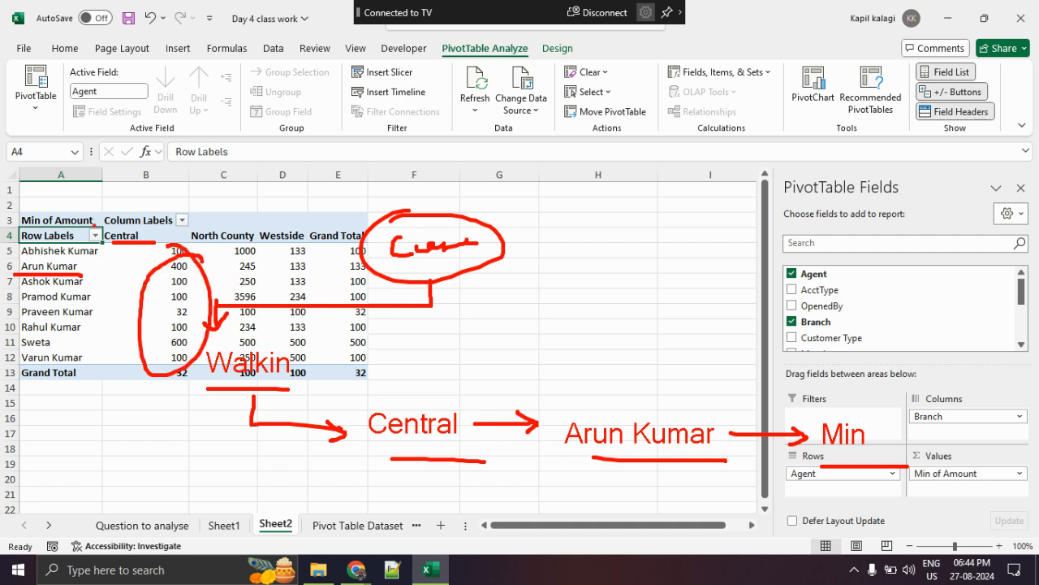
mouse_move(46, 186)
mouse_down()
mouse_move(33, 211)
mouse_move(48, 206)
mouse_up()
mouse_move(289, 329)
mouse_down()
mouse_move(323, 381)
mouse_move(280, 334)
mouse_up()
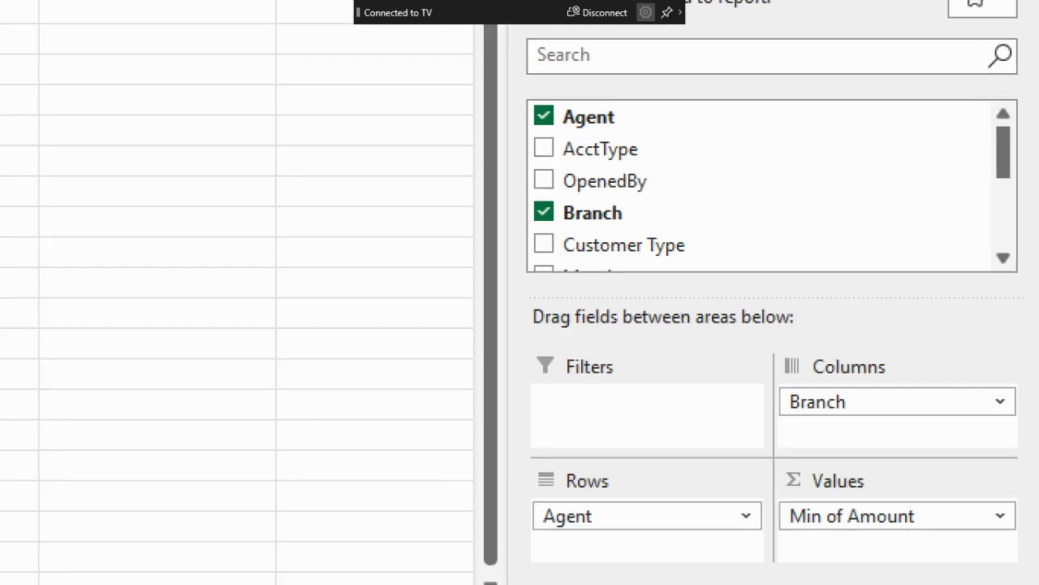
- Mark the empty Filters area in the PivotTable field layout, and clear the markup
drag(896, 387, 728, 393)
drag(418, 350, 580, 322)
key(Escape)
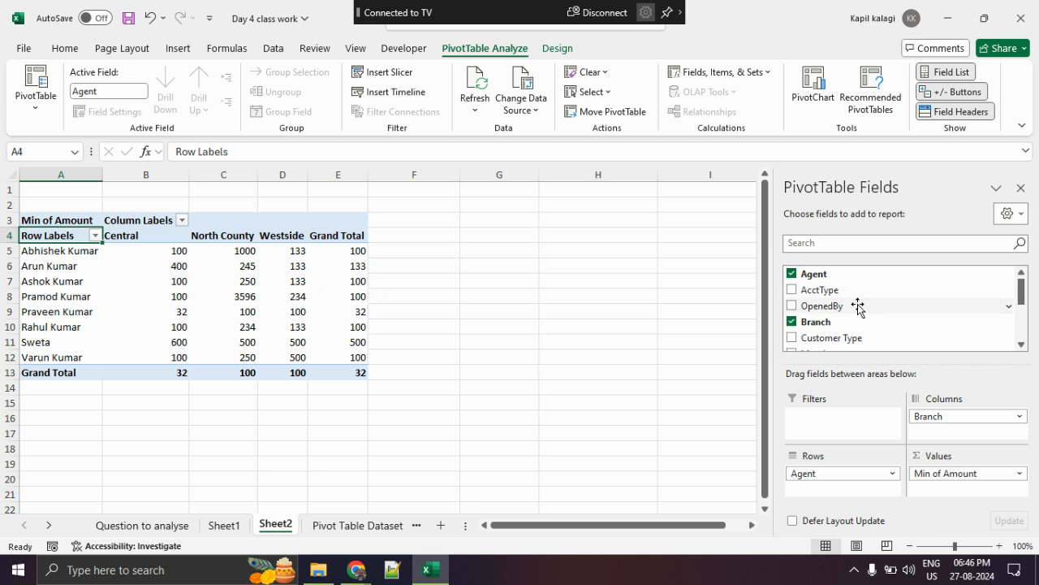
- Add OpenedBy as a report filter and circle it above the PivotTable, clearing the markup
drag(858, 305, 853, 420)
key(ctrl+1)
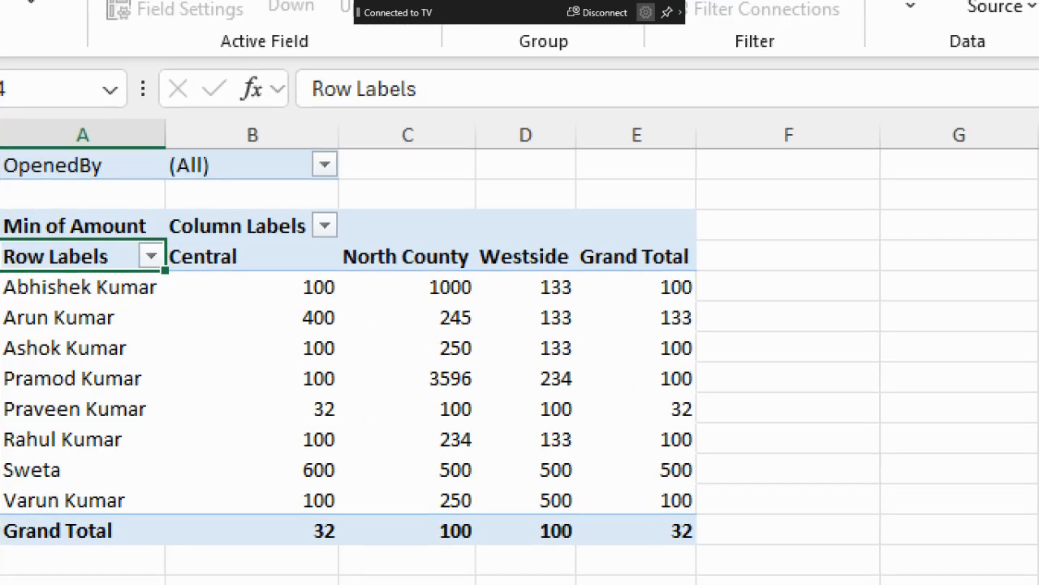
mouse_move(237, 188)
mouse_down()
mouse_move(21, 189)
mouse_move(430, 169)
mouse_up()
key(Escape)
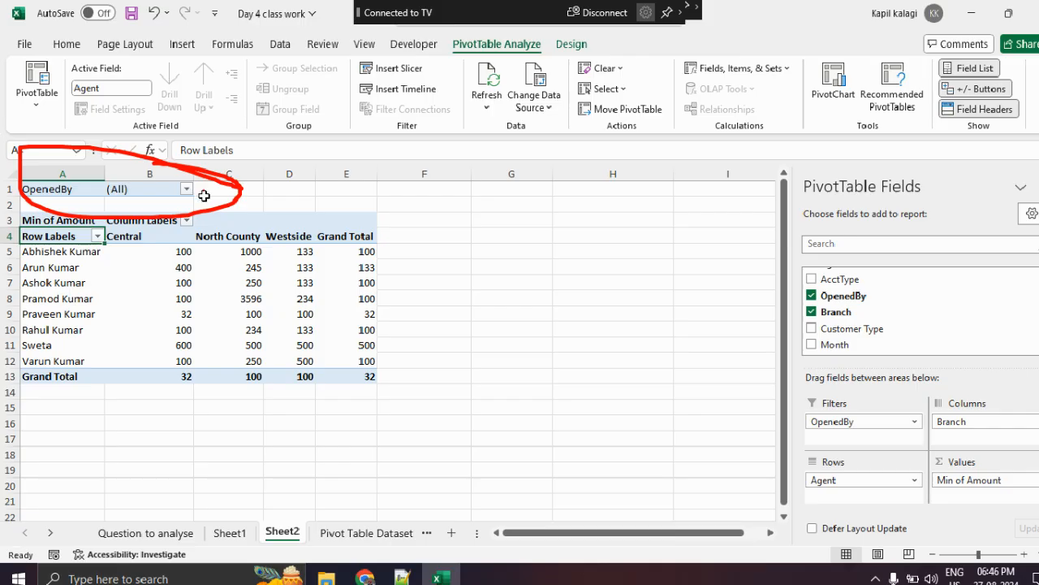
- Filter the PivotTable's OpenedBy field to New Accts, and underline the seventh agent's row
click(183, 191)
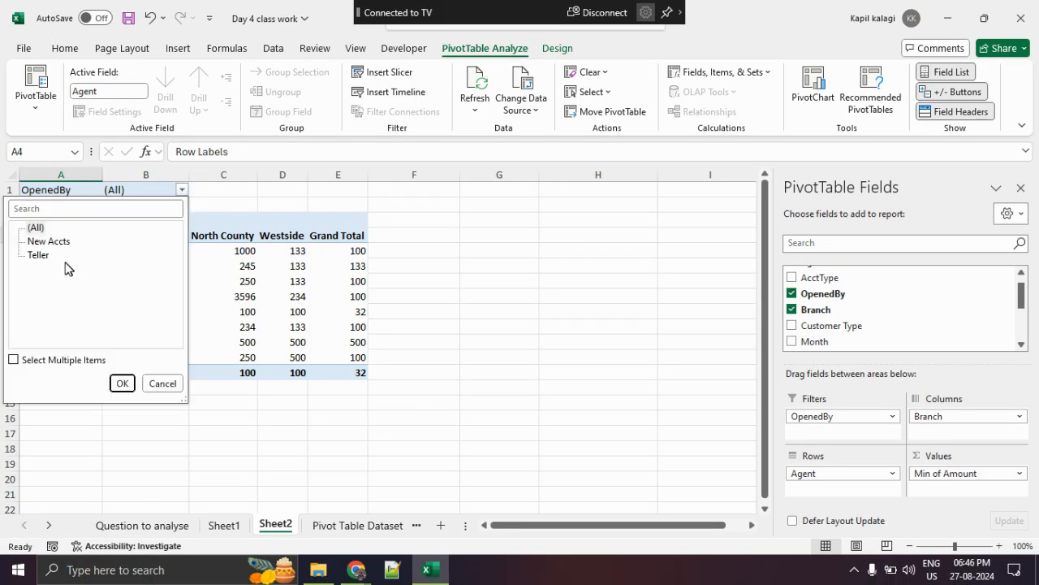
click(50, 241)
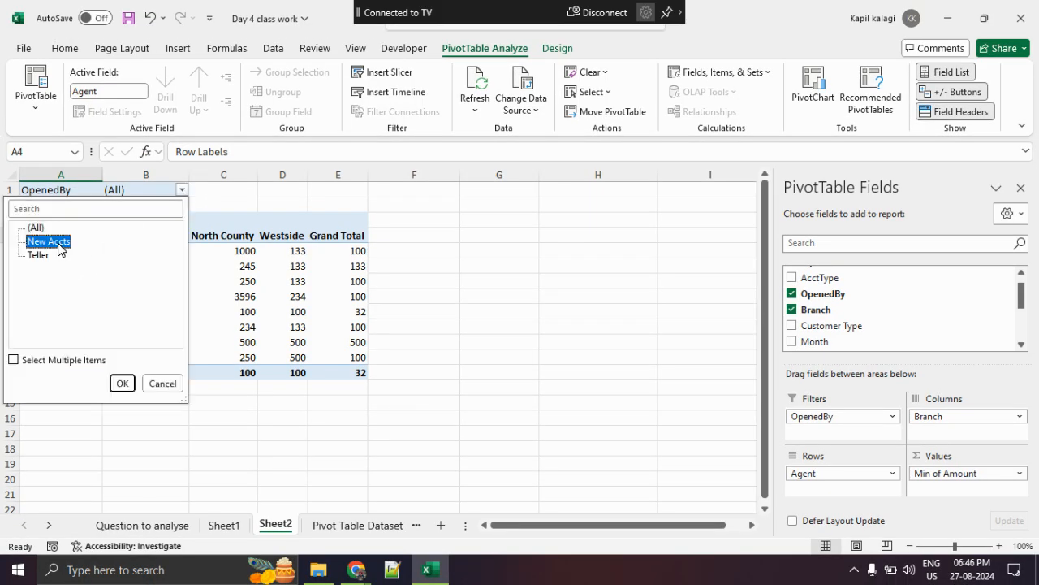
click(123, 385)
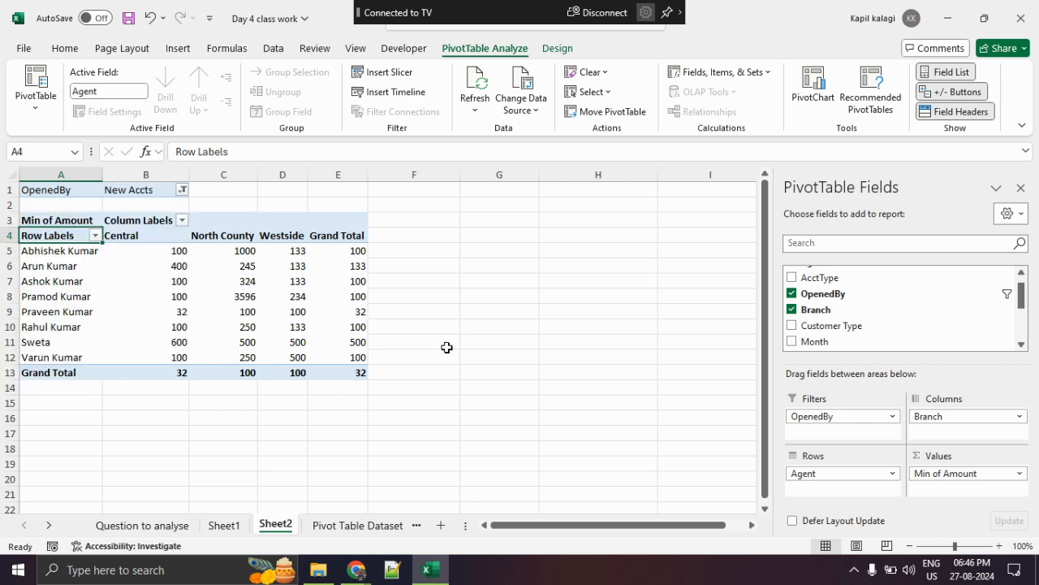
click(446, 346)
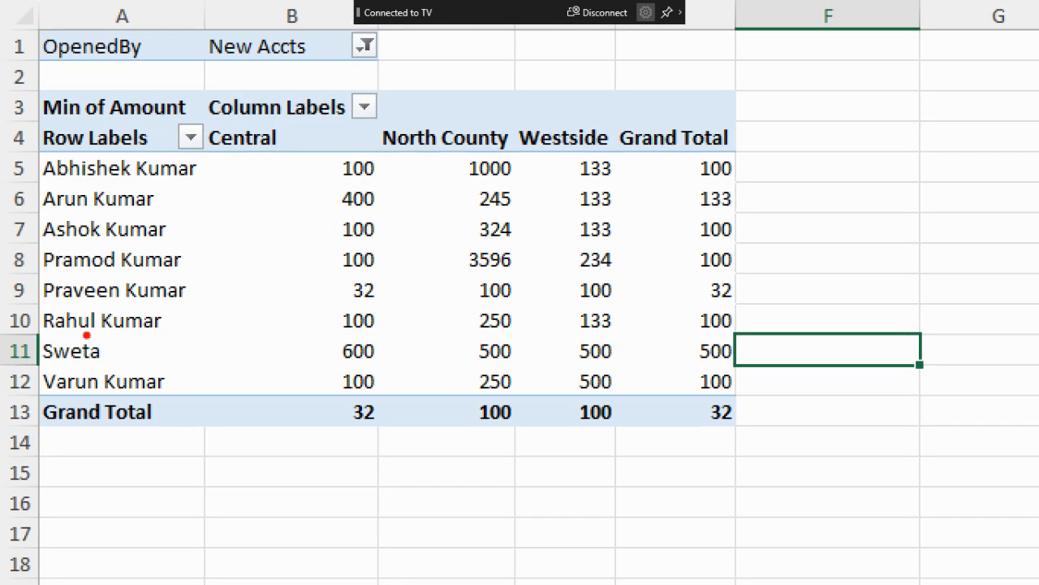
drag(32, 369, 479, 363)
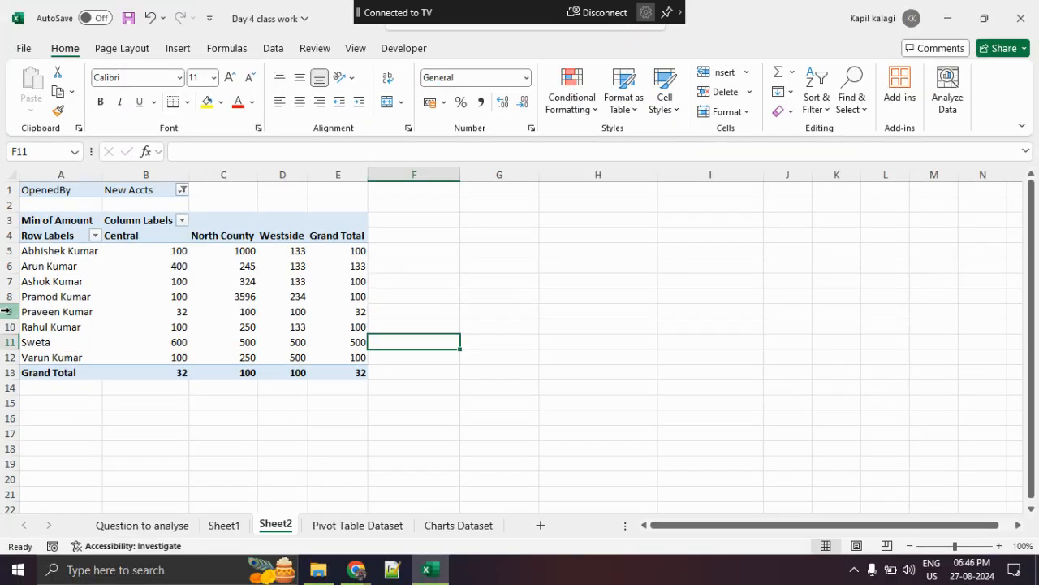
- Filter the PivotTable's OpenedBy field to Teller, circle the filtered table, and clear the markup
click(183, 190)
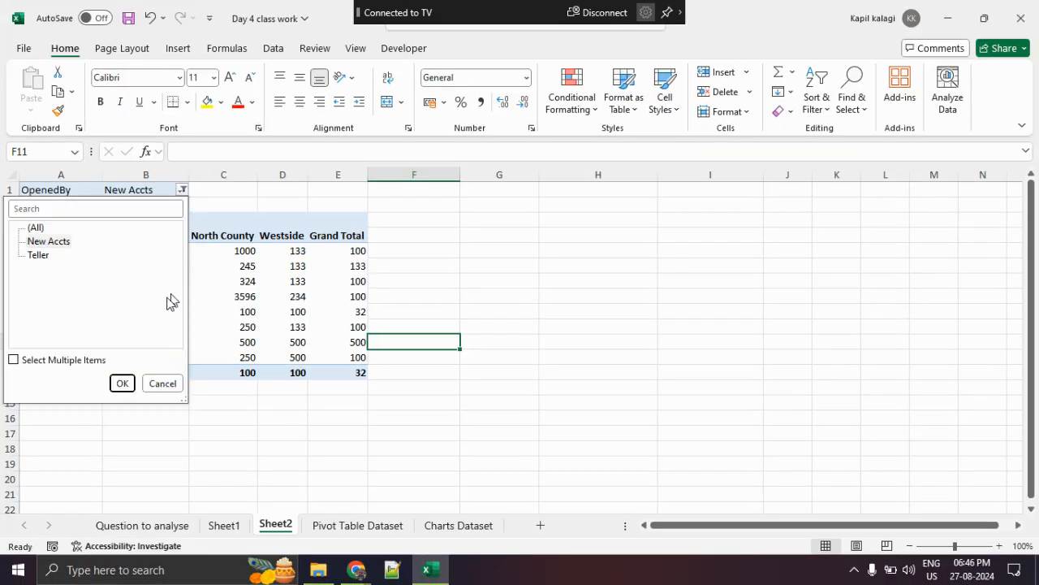
click(38, 255)
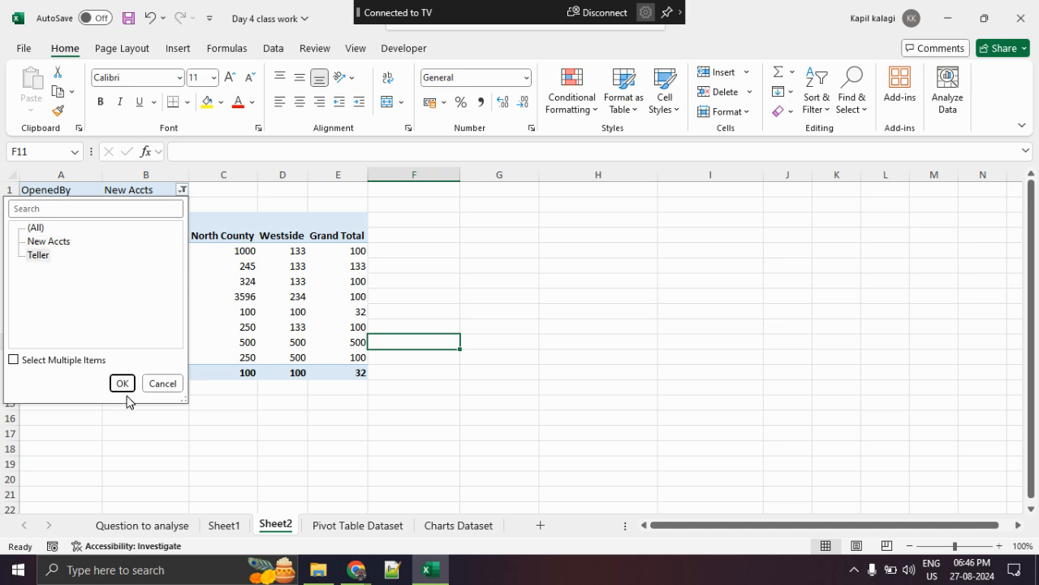
click(122, 383)
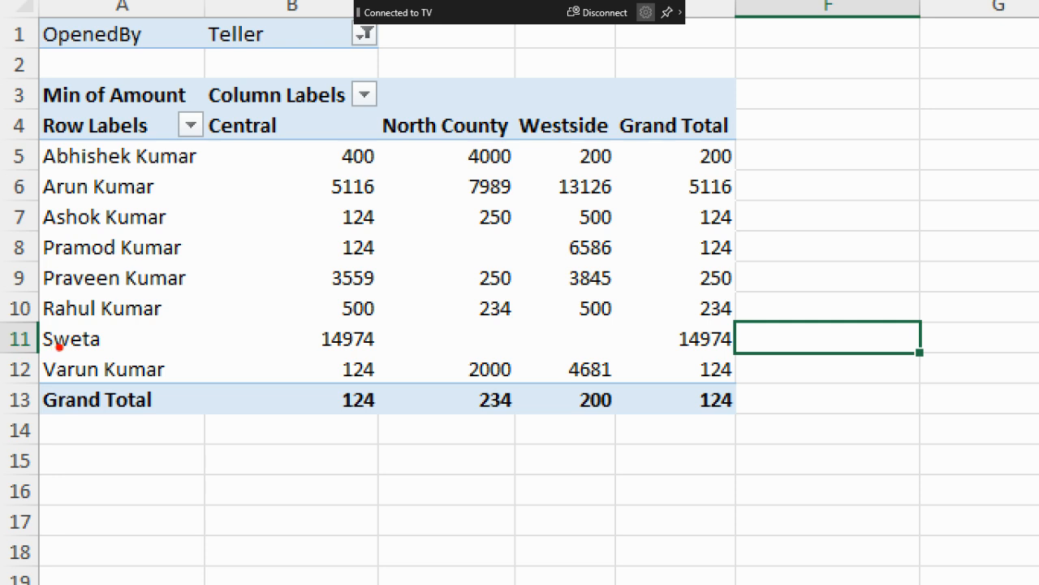
mouse_move(228, 139)
mouse_down()
mouse_move(24, 396)
mouse_move(642, 188)
mouse_move(193, 100)
mouse_up()
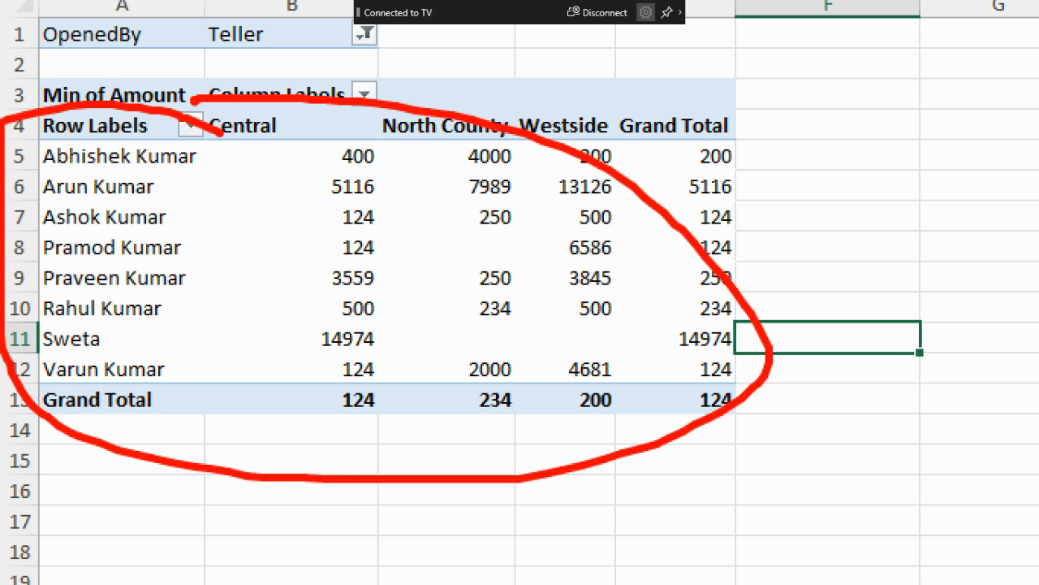
key(Escape)
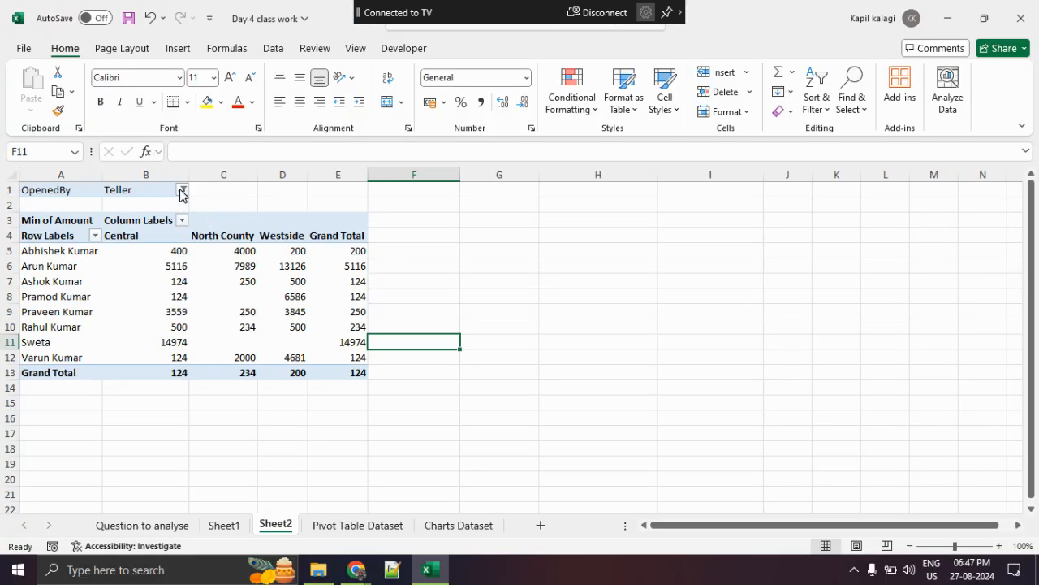
- Remove OpenedBy from the PivotTable's report filter, leaving its filter choices unchanged
click(182, 192)
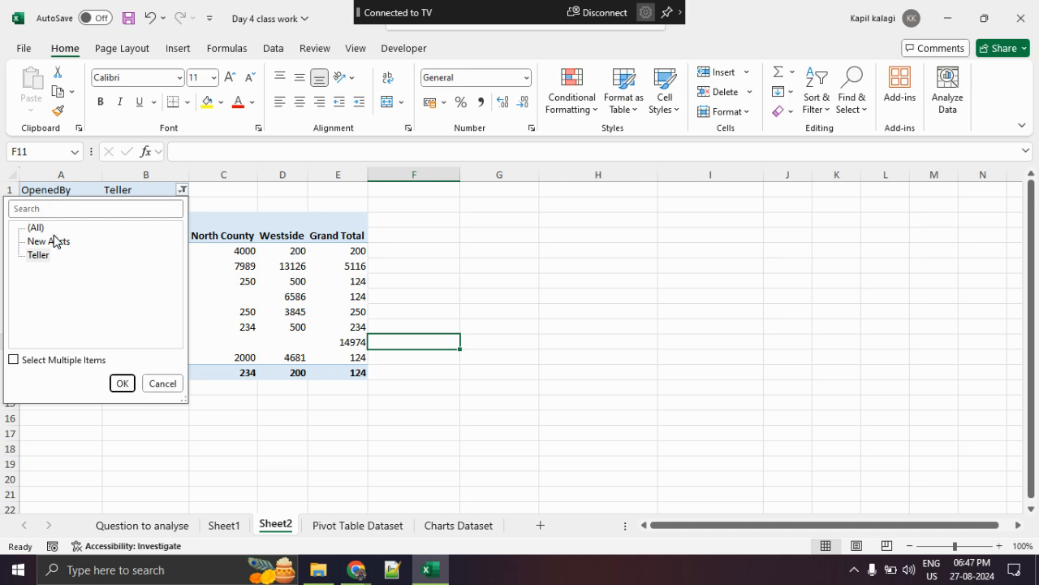
key(Escape)
click(193, 286)
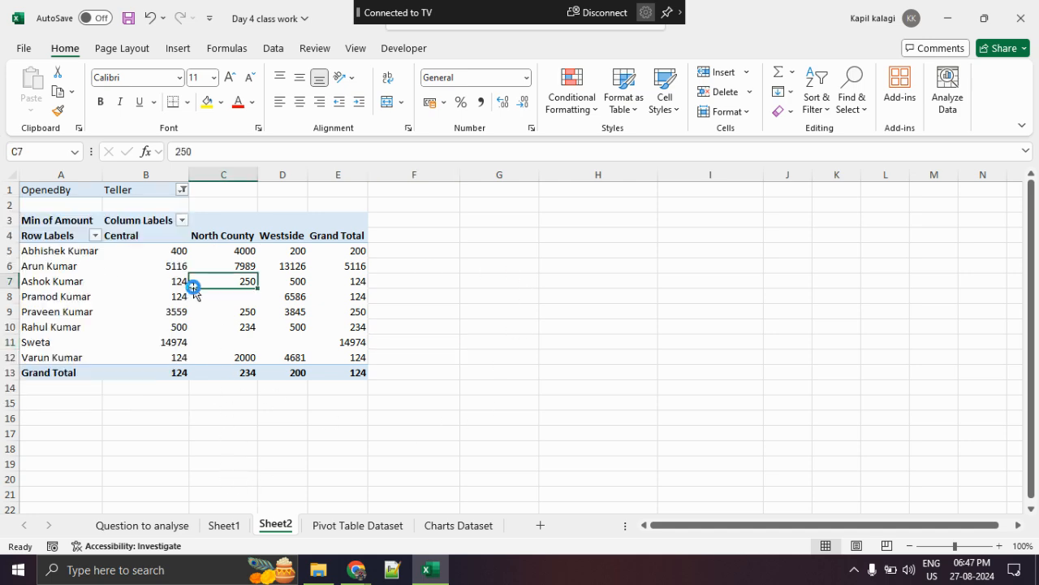
drag(828, 415, 614, 441)
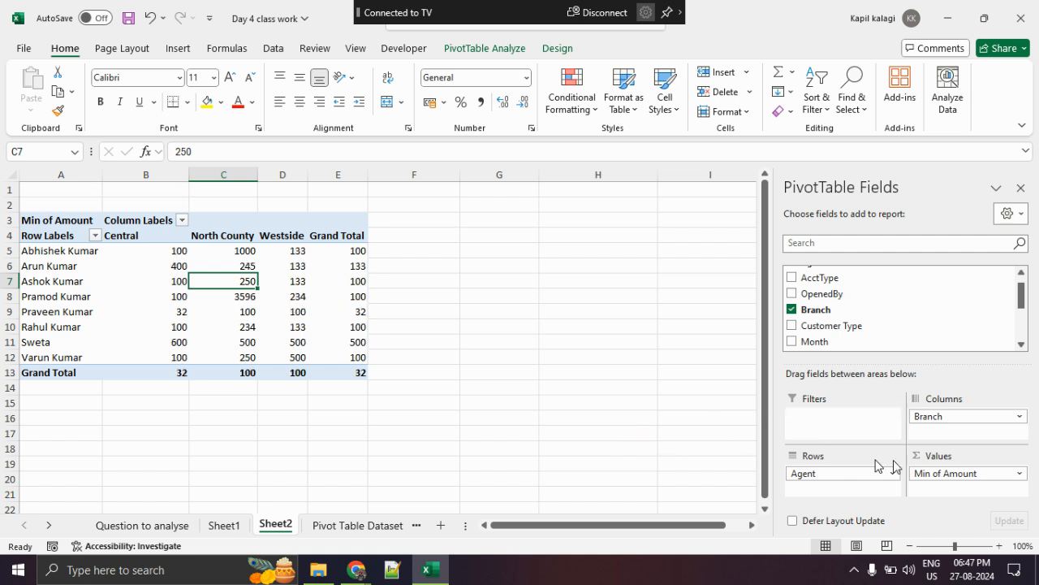
- Change the Amount value field's summary calculation to Sum in the PivotTable
click(984, 474)
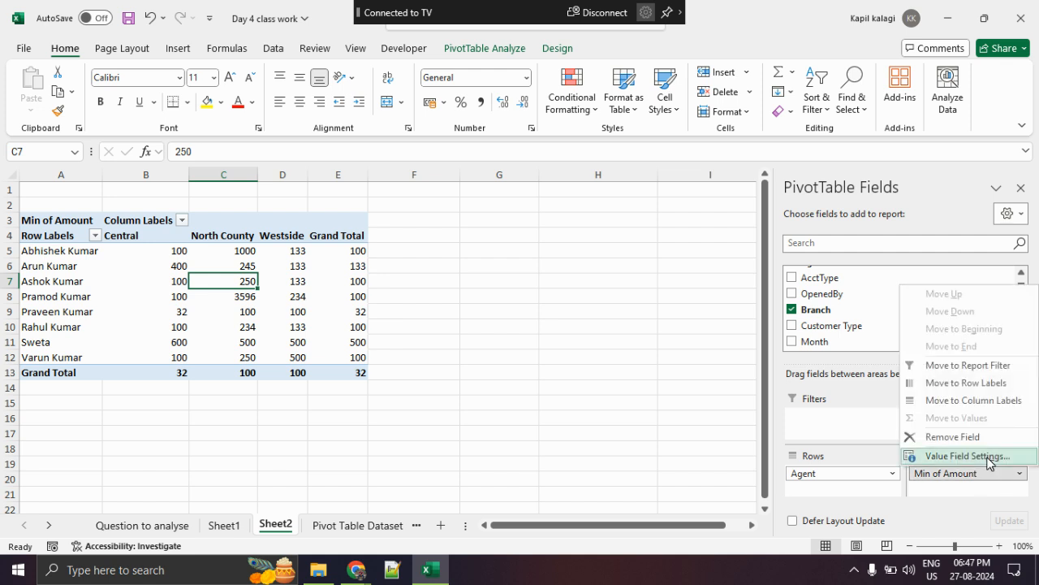
click(968, 456)
click(421, 277)
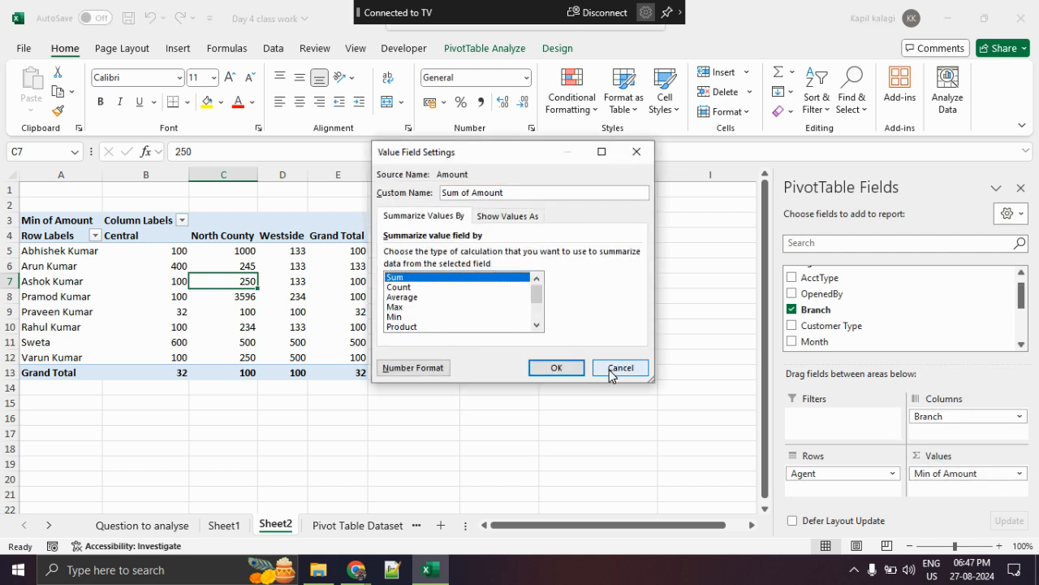
click(569, 368)
click(599, 371)
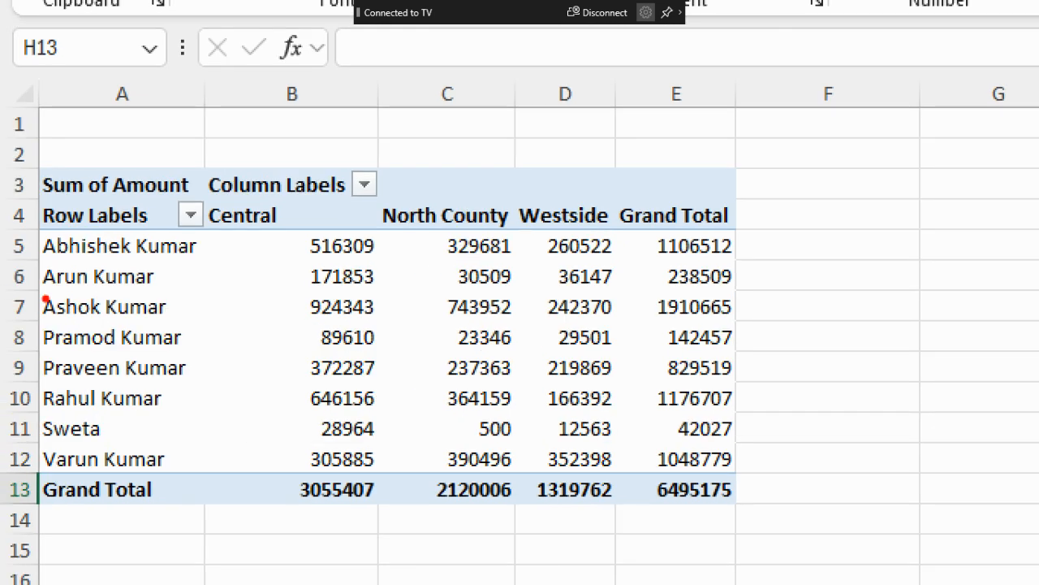
- Underline the second agent and the Central label, mark their shared amount in the PivotTable, and clear the markup
drag(42, 299, 156, 298)
drag(210, 232, 261, 236)
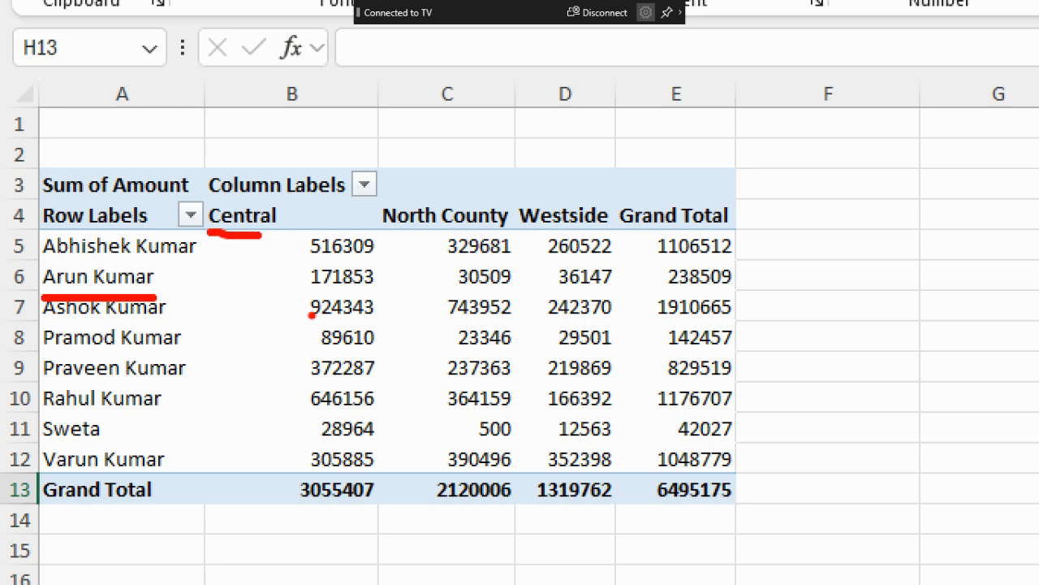
mouse_move(305, 296)
mouse_down()
mouse_move(371, 294)
mouse_move(280, 280)
mouse_move(327, 303)
mouse_up()
key(Escape)
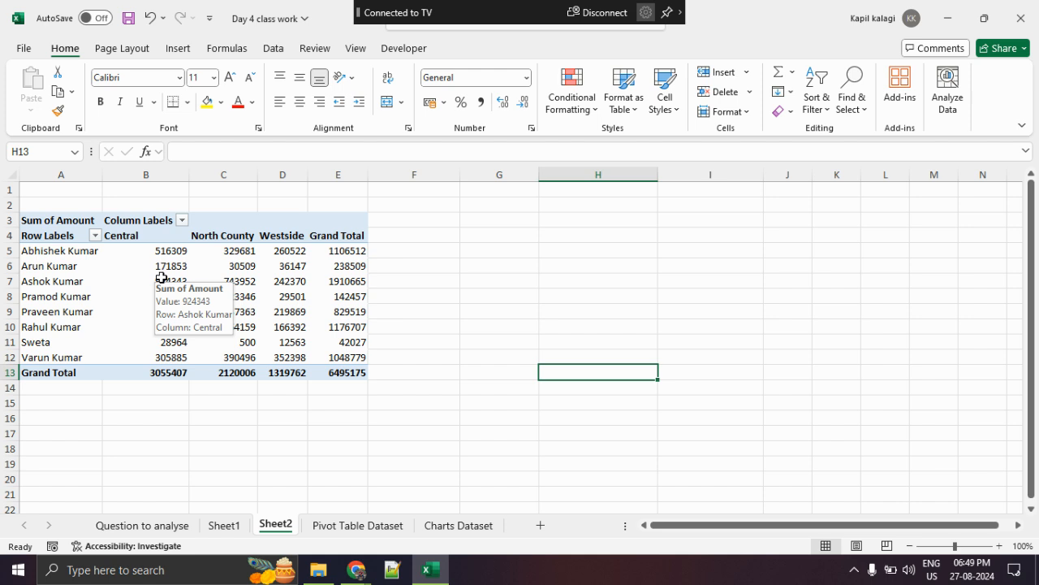
- Switch to the Google Meet call in Chrome, look through the participant list, and return to the Excel workbook
click(356, 569)
click(199, 502)
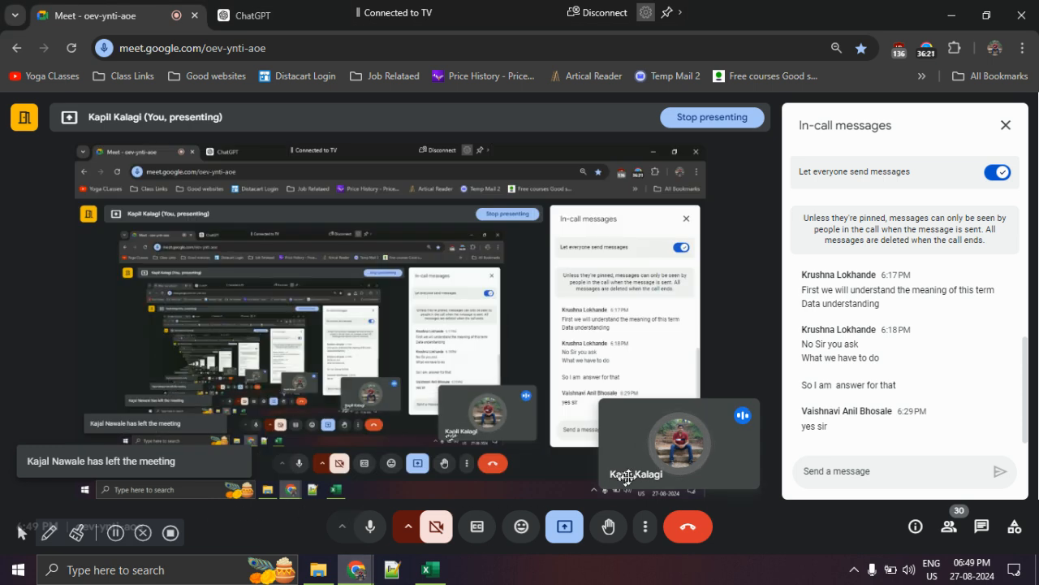
click(942, 531)
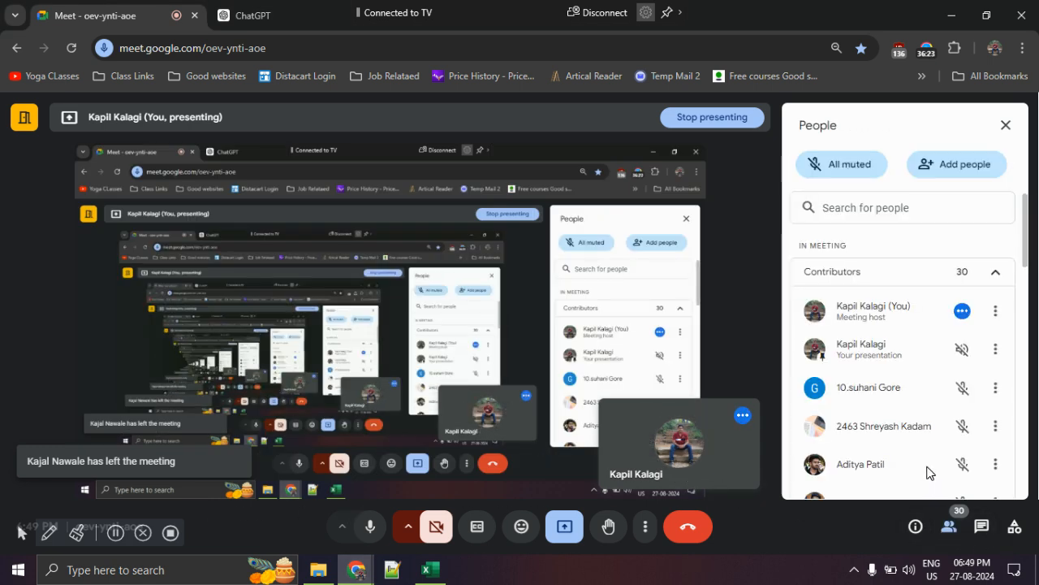
scroll(930, 472, down, 12)
scroll(947, 475, up, 2)
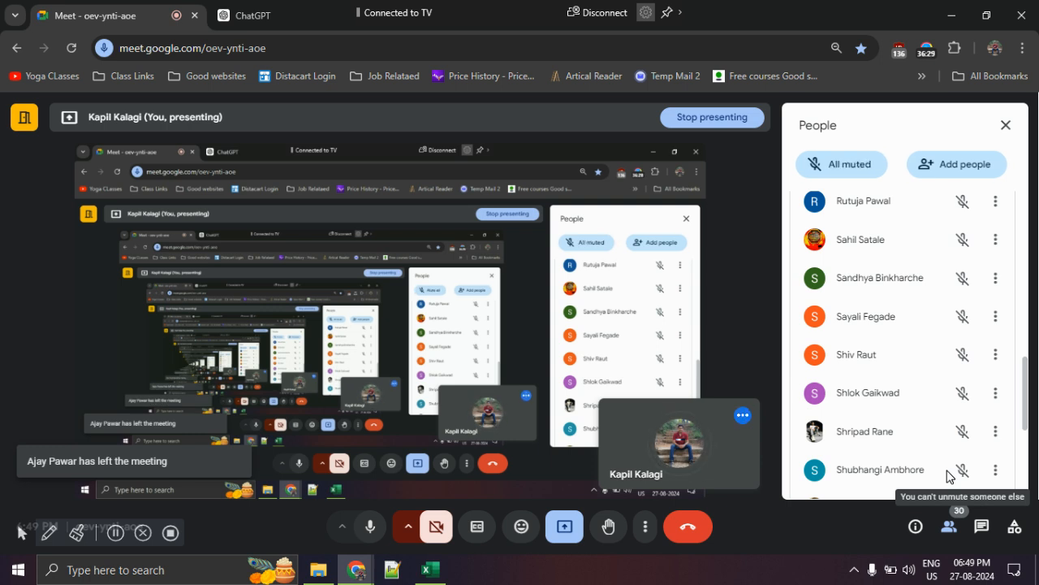
key(alt+Tab)
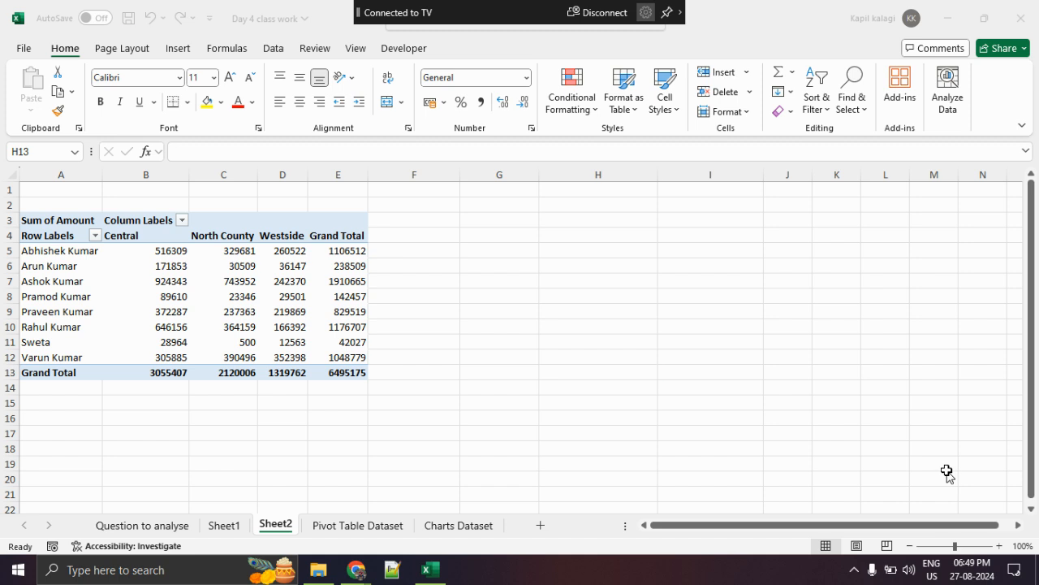
- Select the fifth agent's North County amount, circle Sum of Amount and its Value Field Settings option, and clear the markup
click(85, 311)
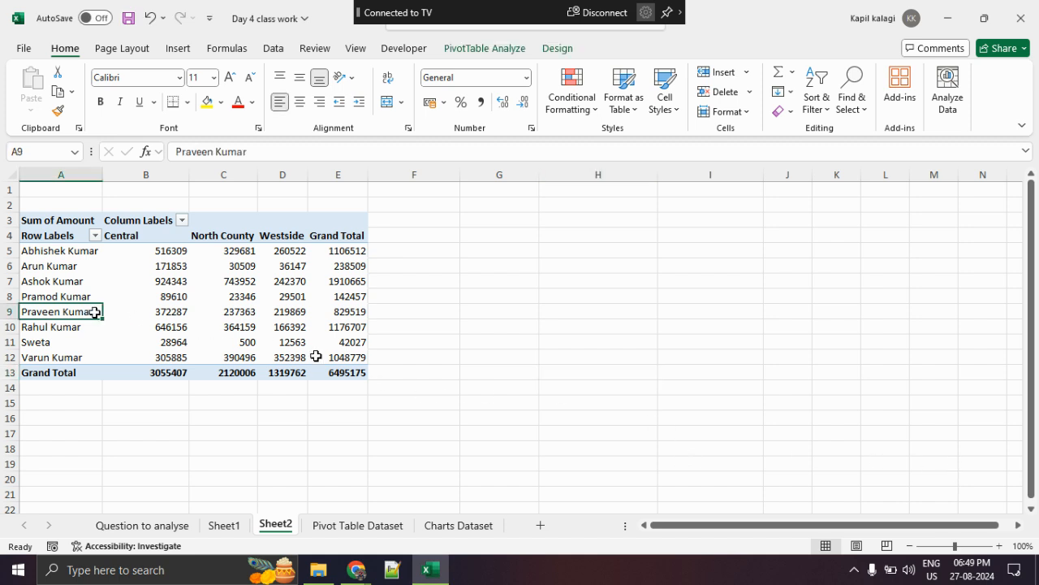
click(251, 314)
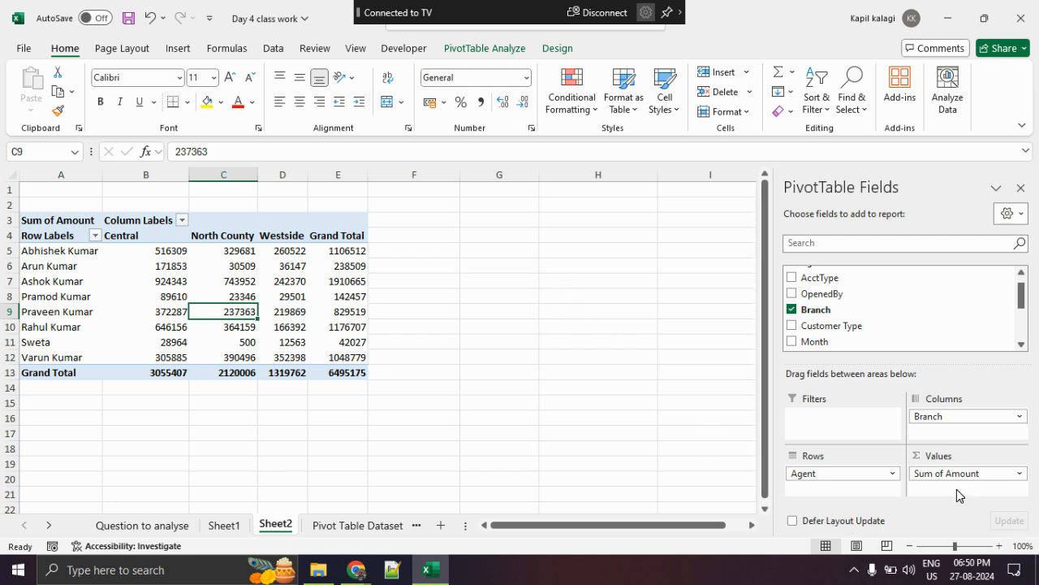
mouse_move(1029, 459)
mouse_down()
mouse_move(915, 451)
mouse_move(1037, 481)
mouse_move(1020, 456)
mouse_up()
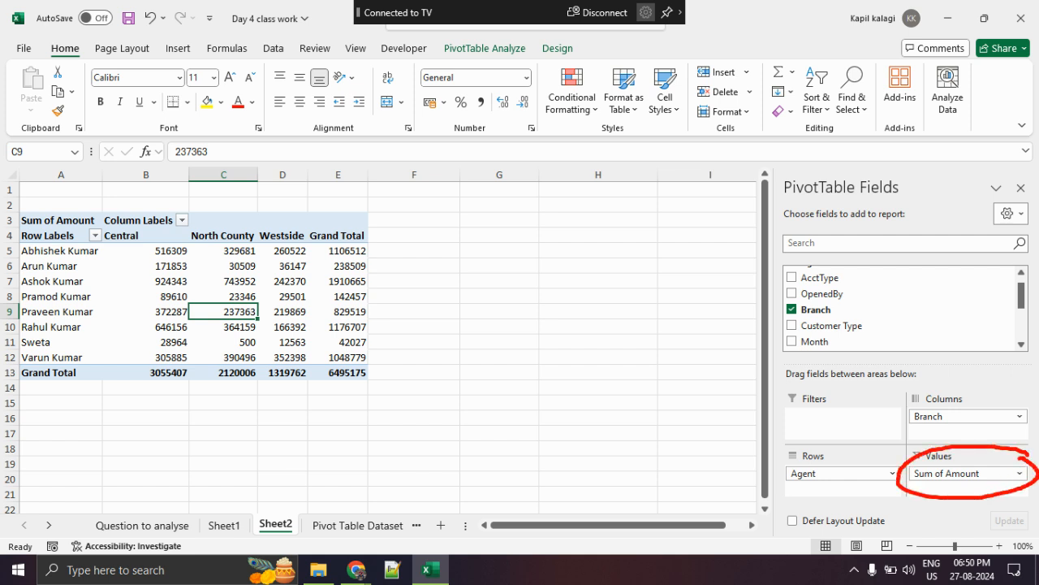
click(1017, 473)
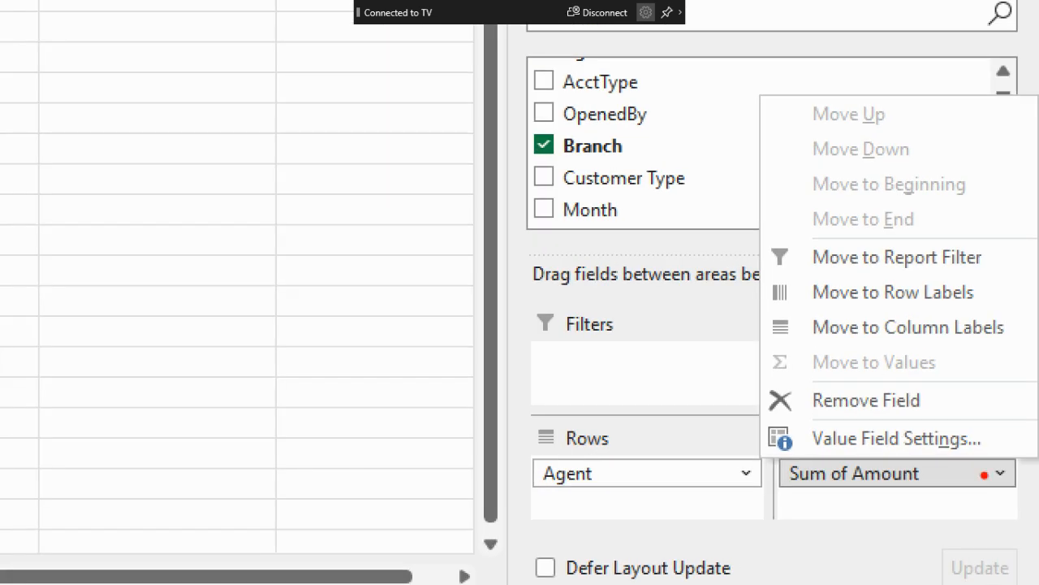
mouse_move(975, 430)
mouse_down()
mouse_move(864, 453)
mouse_move(853, 435)
mouse_up()
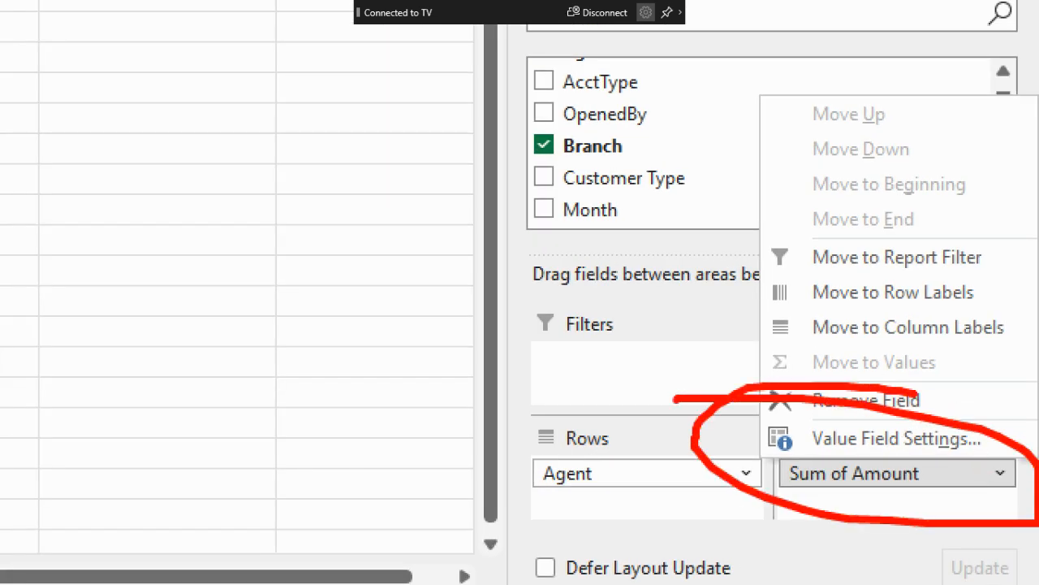
key(Escape)
key(Escape)
- Open the Show Values As options for Sum of Amount, marking them and clearing the markup
click(989, 469)
click(977, 457)
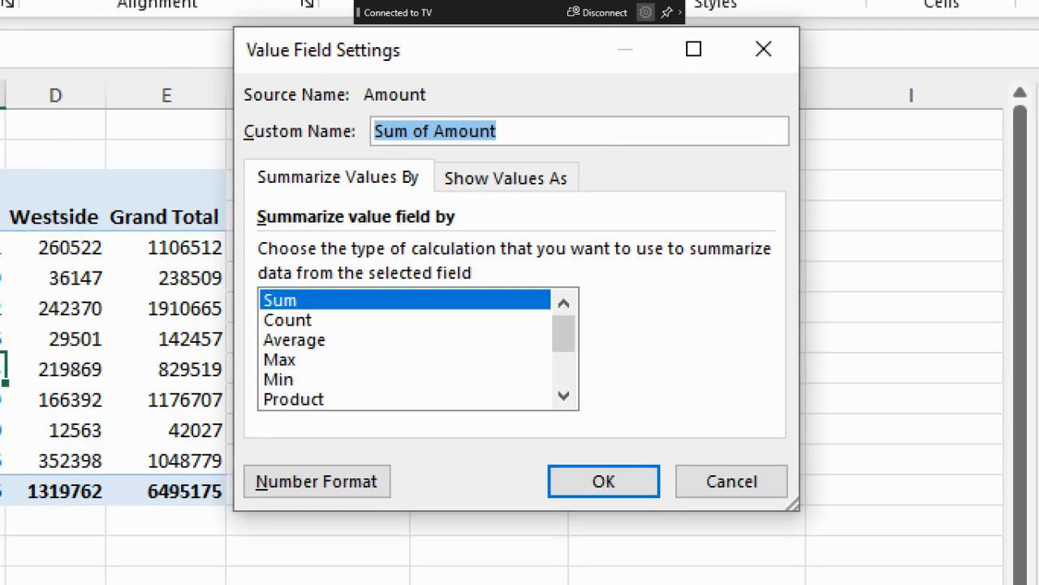
mouse_move(435, 198)
mouse_down()
mouse_move(621, 212)
mouse_move(432, 175)
mouse_move(499, 191)
mouse_up()
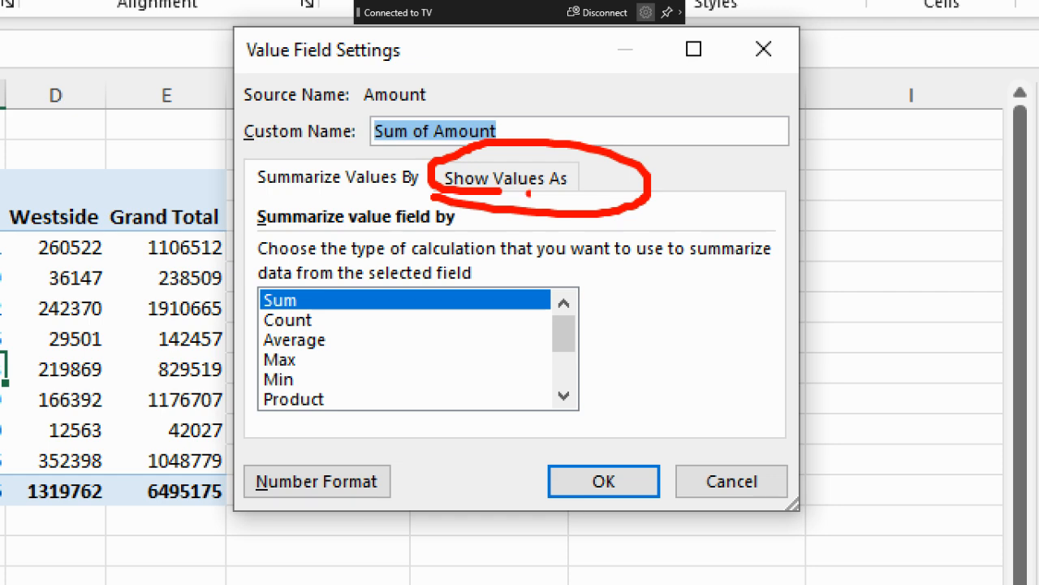
key(Escape)
click(528, 226)
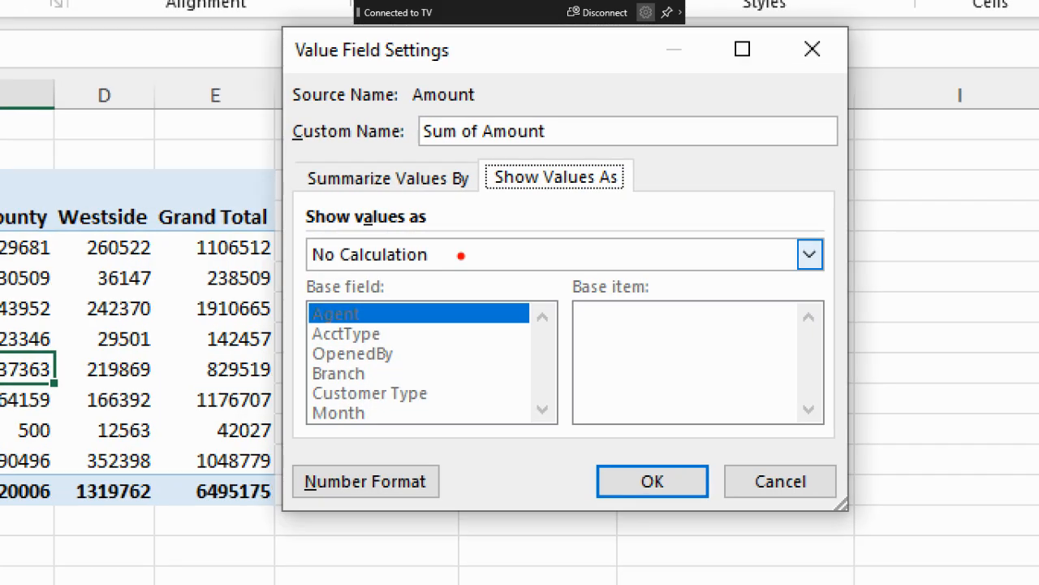
mouse_move(458, 236)
mouse_down()
mouse_move(353, 252)
mouse_move(706, 245)
mouse_move(422, 237)
mouse_up()
key(Escape)
- Underline the % of Grand Total calculation and apply it to the Sum of Amount values
click(463, 257)
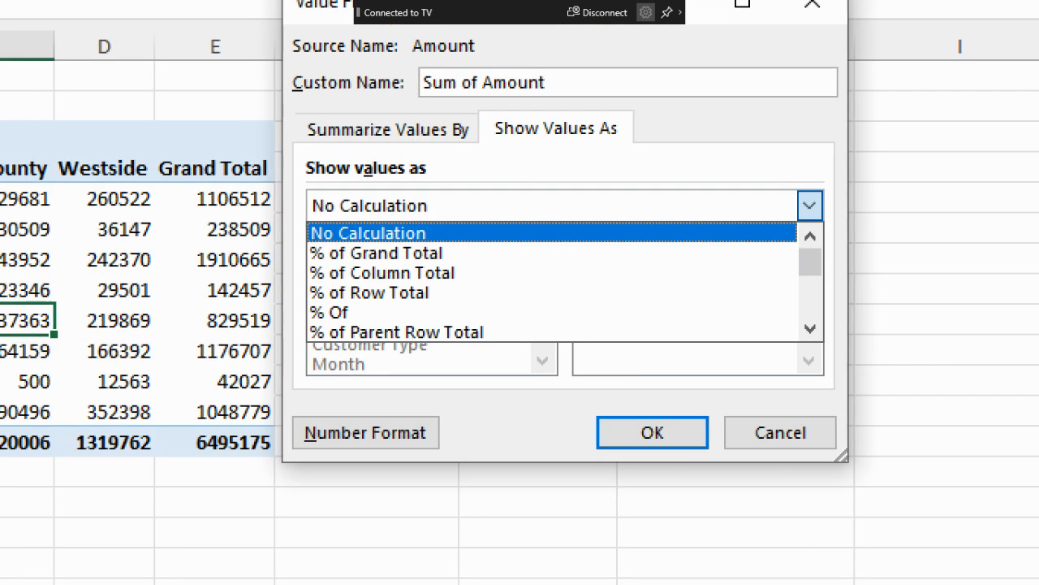
drag(377, 284, 480, 282)
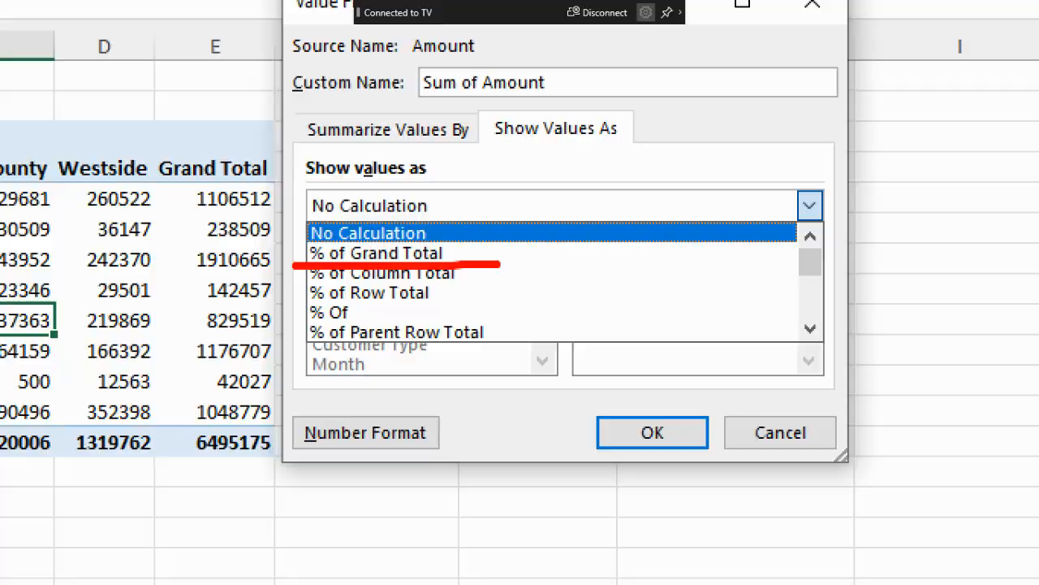
key(Escape)
click(460, 254)
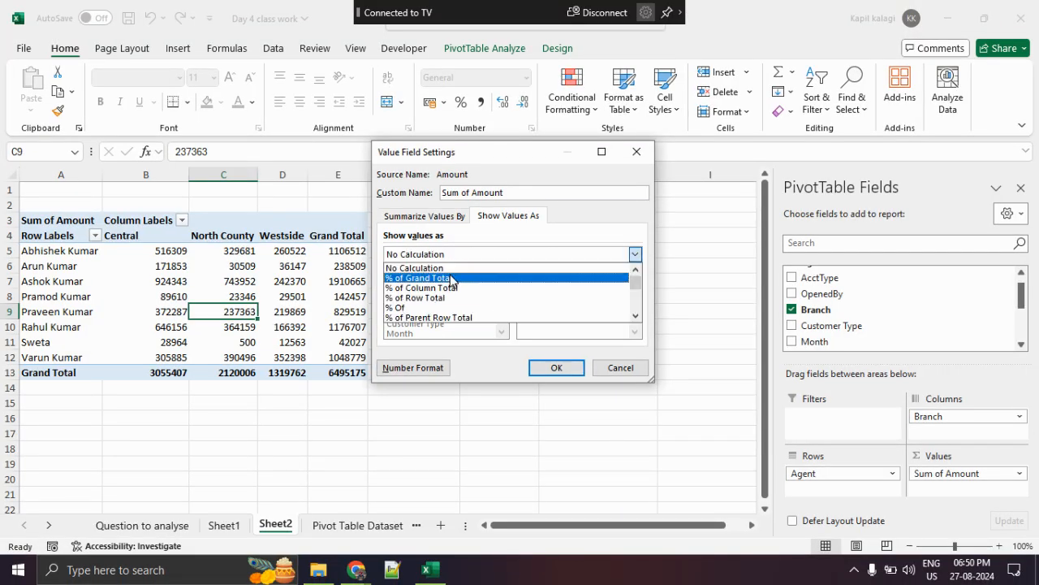
click(454, 274)
click(557, 368)
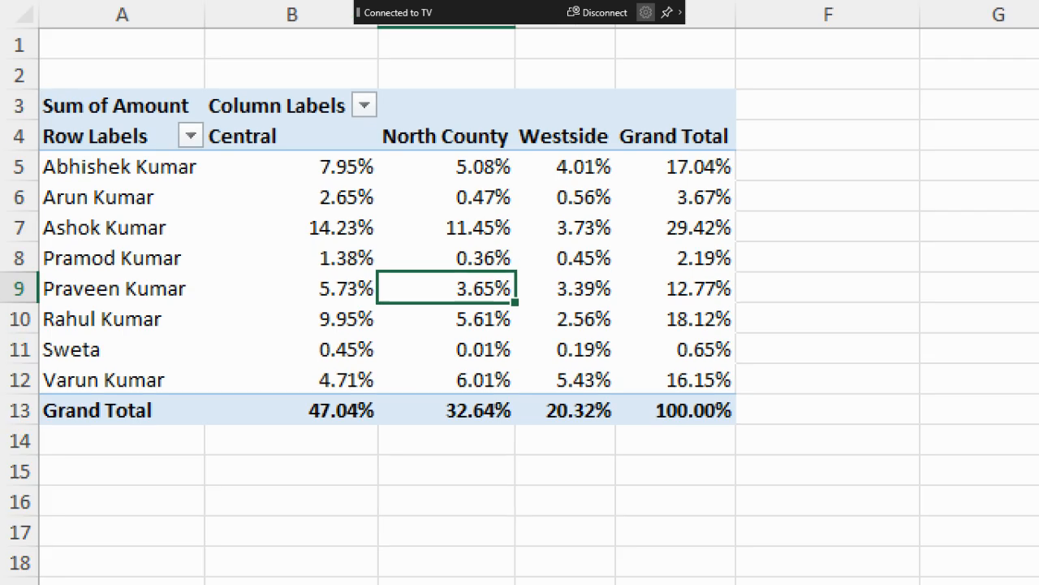
- Circle the overall grand total, underline the fifth agent and North County, circle their shared percentage, and clear the markup
mouse_move(735, 406)
mouse_down()
mouse_move(691, 395)
mouse_move(800, 425)
mouse_move(692, 402)
mouse_up()
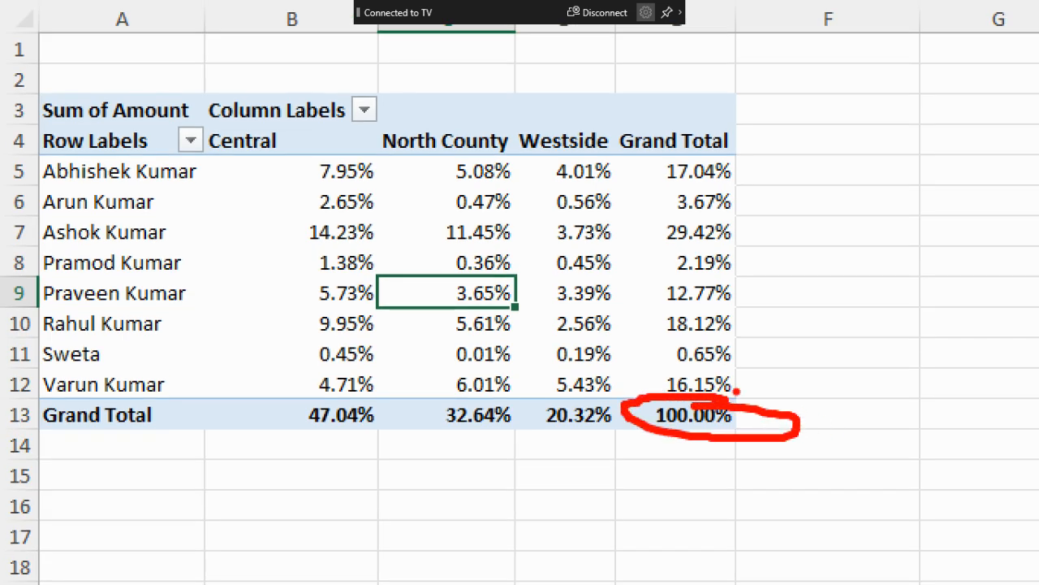
drag(37, 313, 172, 307)
drag(375, 164, 490, 152)
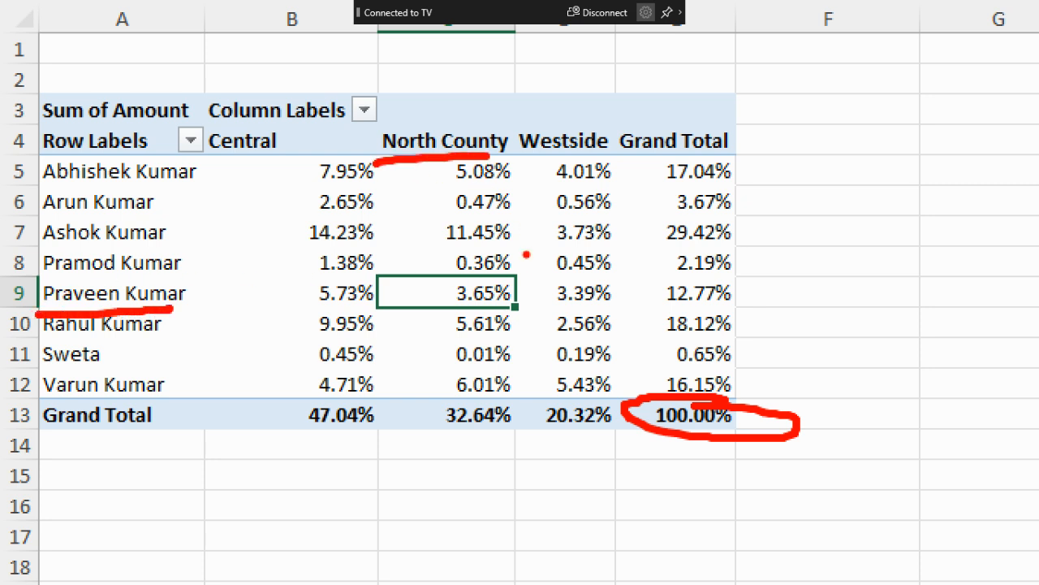
mouse_move(517, 266)
mouse_down()
mouse_move(488, 309)
mouse_move(526, 274)
mouse_up()
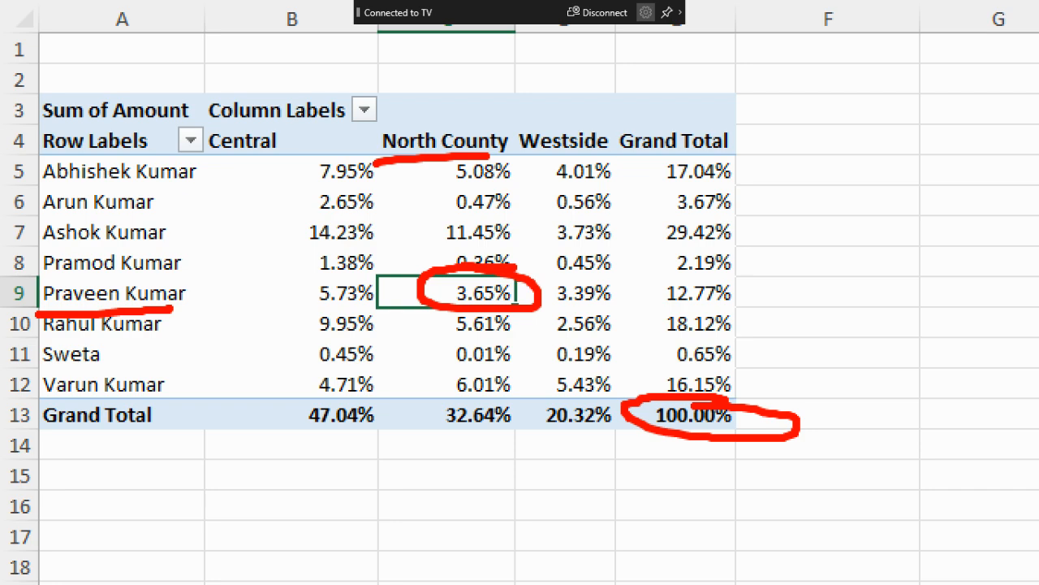
key(Escape)
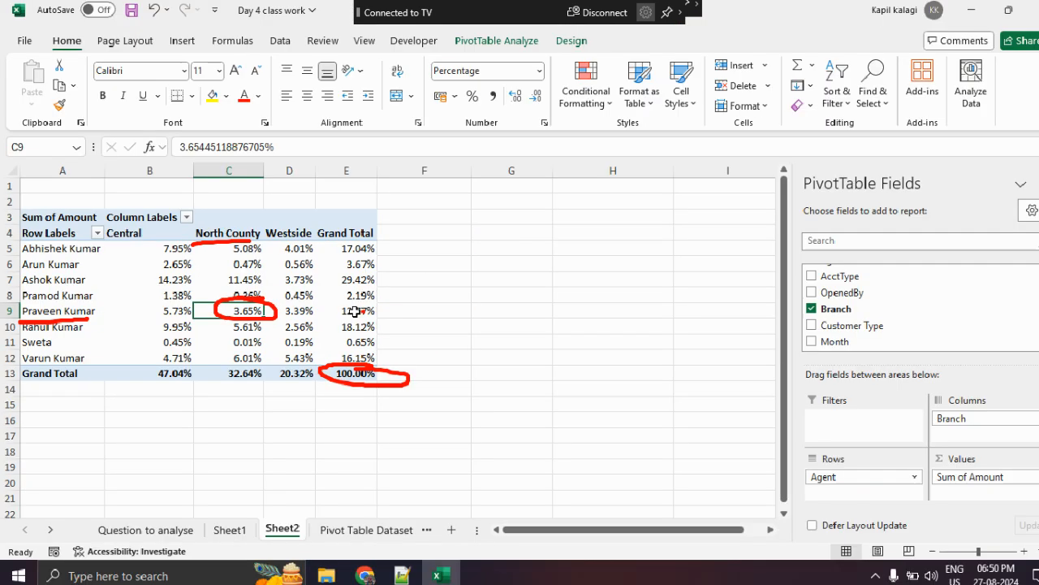
- Magnify the PivotTable, circle the overall grand total, and mark across the first and third agents' rows to their grand total percentages
key(ctrl+1)
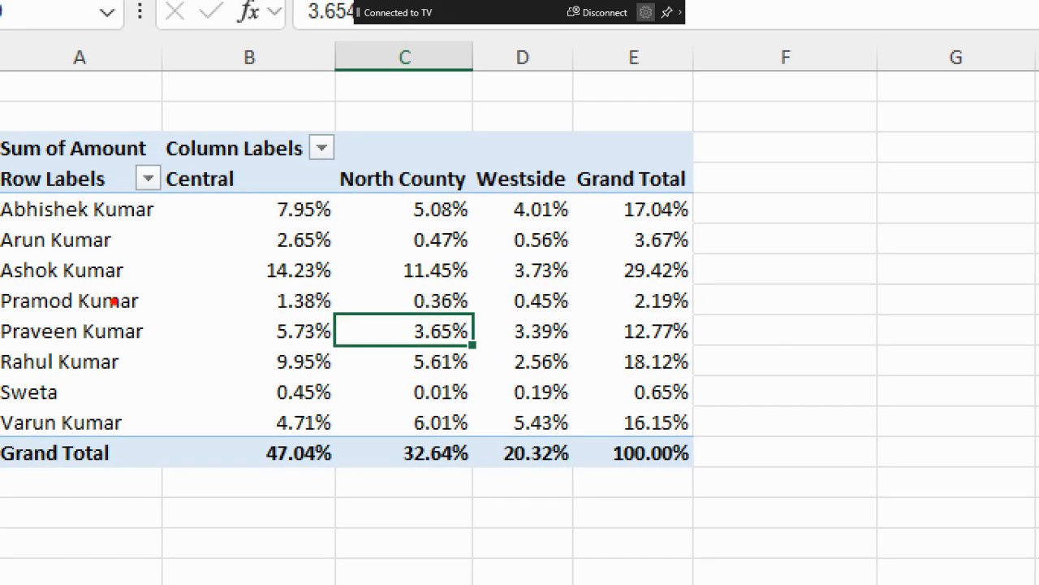
mouse_move(694, 448)
mouse_down()
mouse_move(617, 489)
mouse_move(607, 445)
mouse_up()
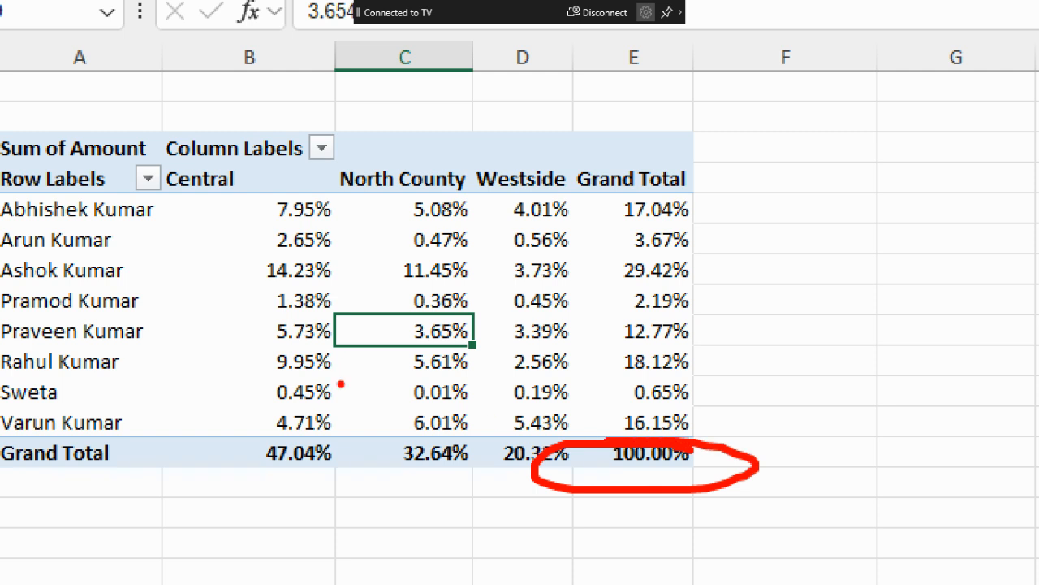
drag(208, 204, 630, 205)
mouse_move(560, 192)
mouse_down()
mouse_move(621, 211)
mouse_move(591, 229)
mouse_up()
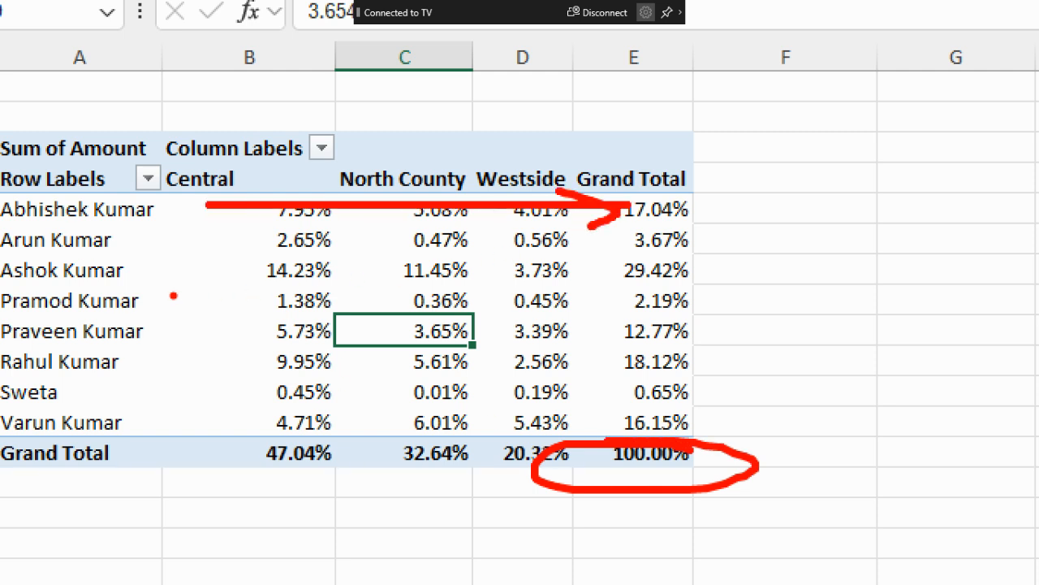
mouse_move(151, 276)
mouse_down()
mouse_move(609, 270)
mouse_move(590, 286)
mouse_up()
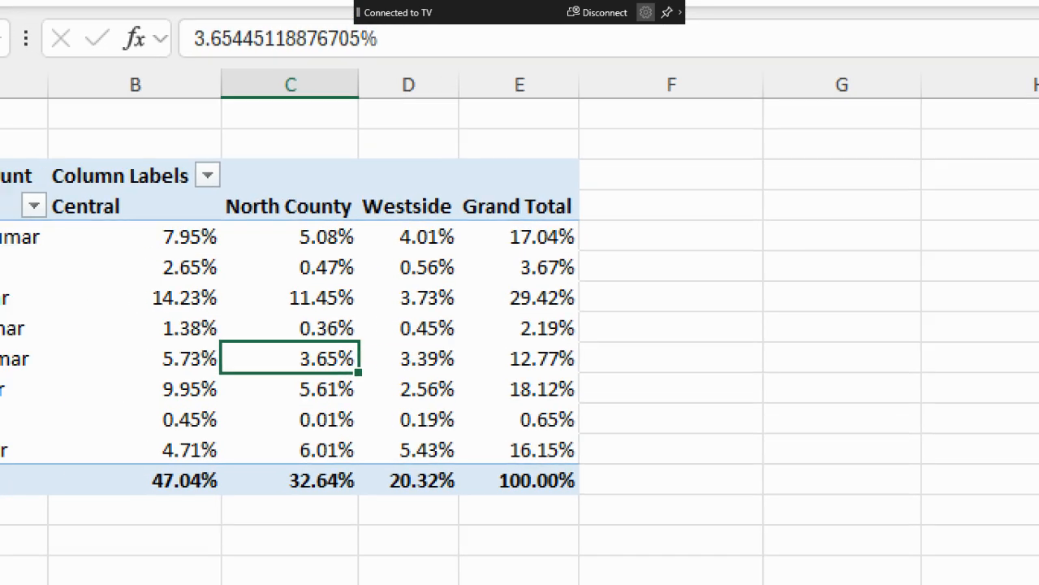
- Mark the Westside, Grand Total and Central column headings in the magnified PivotTable
mouse_move(300, 183)
mouse_down()
mouse_move(205, 292)
mouse_move(353, 471)
mouse_move(321, 195)
mouse_up()
mouse_move(510, 184)
mouse_down()
mouse_move(484, 182)
mouse_move(528, 406)
mouse_move(449, 195)
mouse_up()
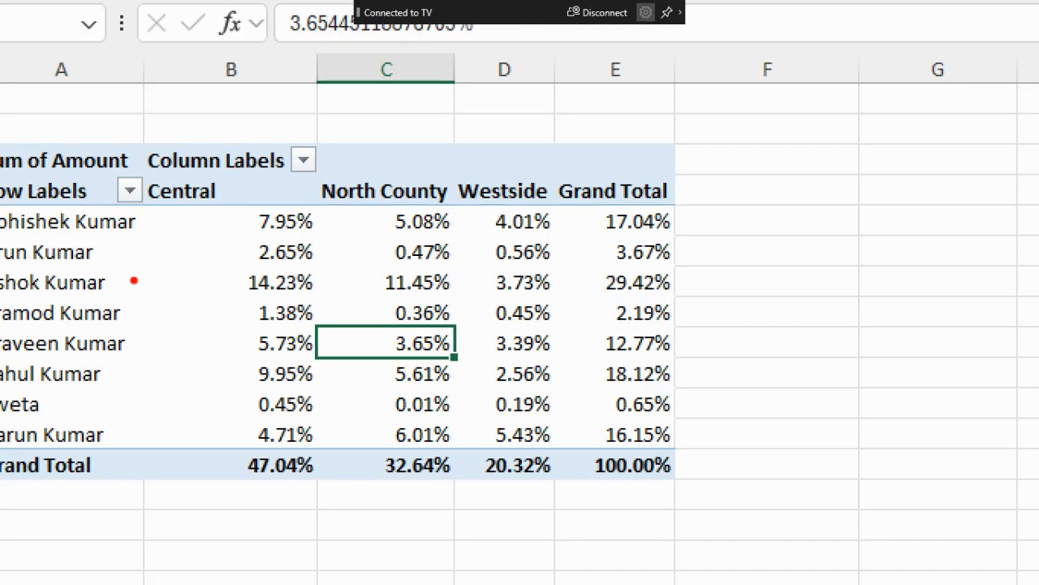
mouse_move(233, 176)
mouse_down()
mouse_move(135, 232)
mouse_move(276, 491)
mouse_move(294, 189)
mouse_move(213, 159)
mouse_up()
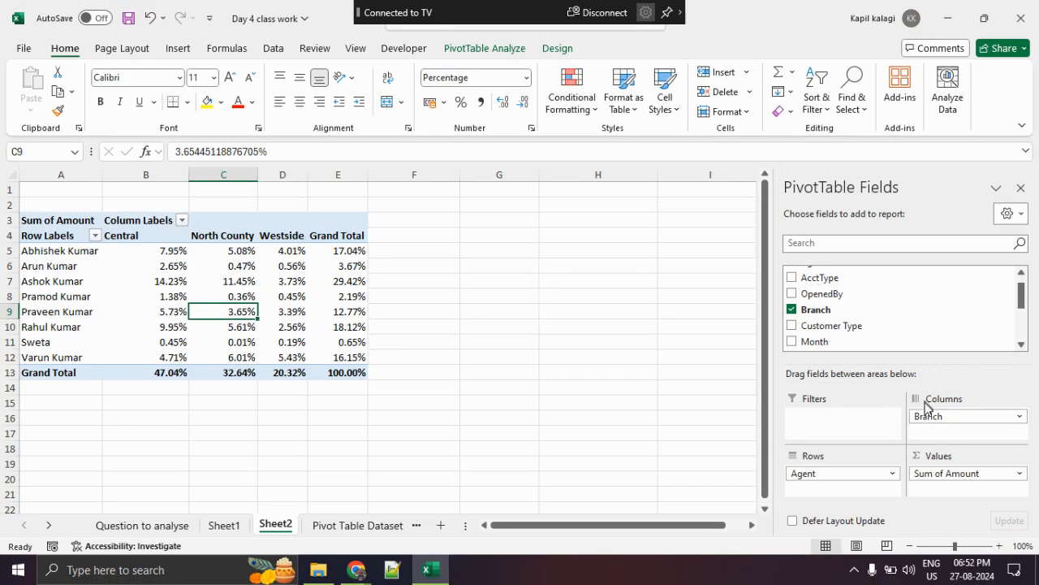
- Underline the current % of Grand Total calculation for Sum of Amount, and show the values as % of Column Total instead
click(965, 473)
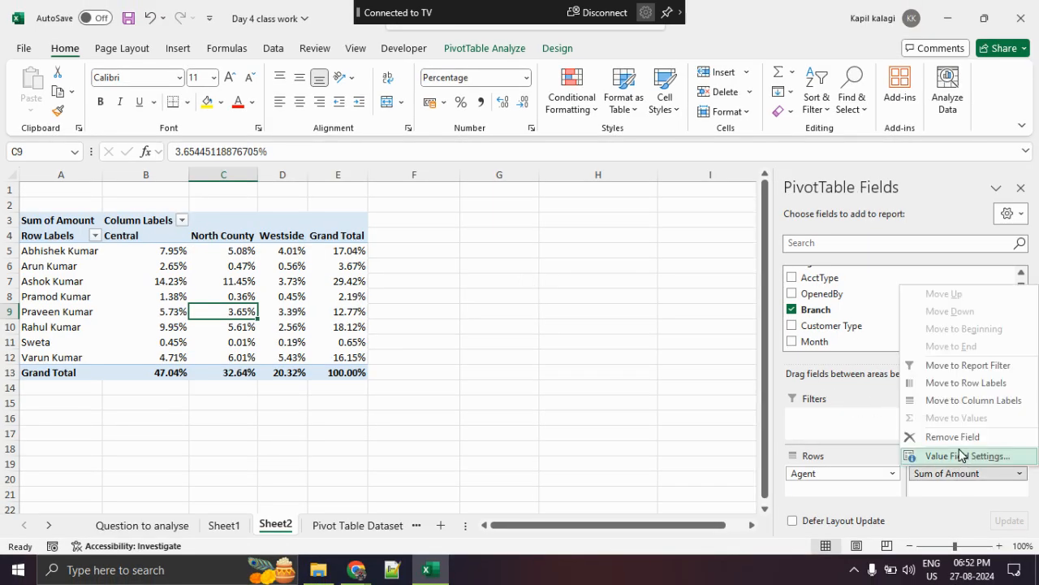
click(963, 455)
click(513, 218)
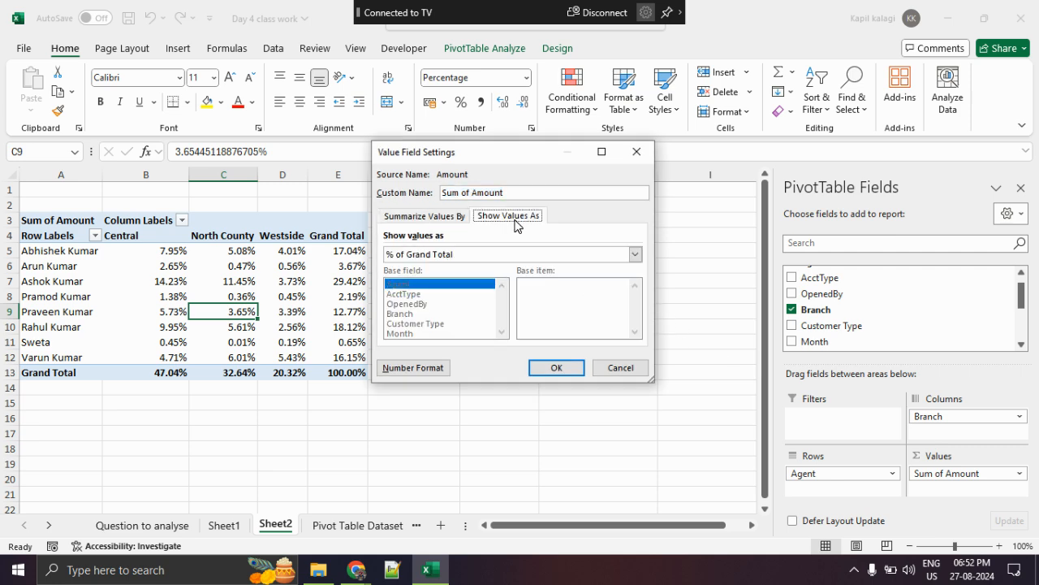
click(483, 255)
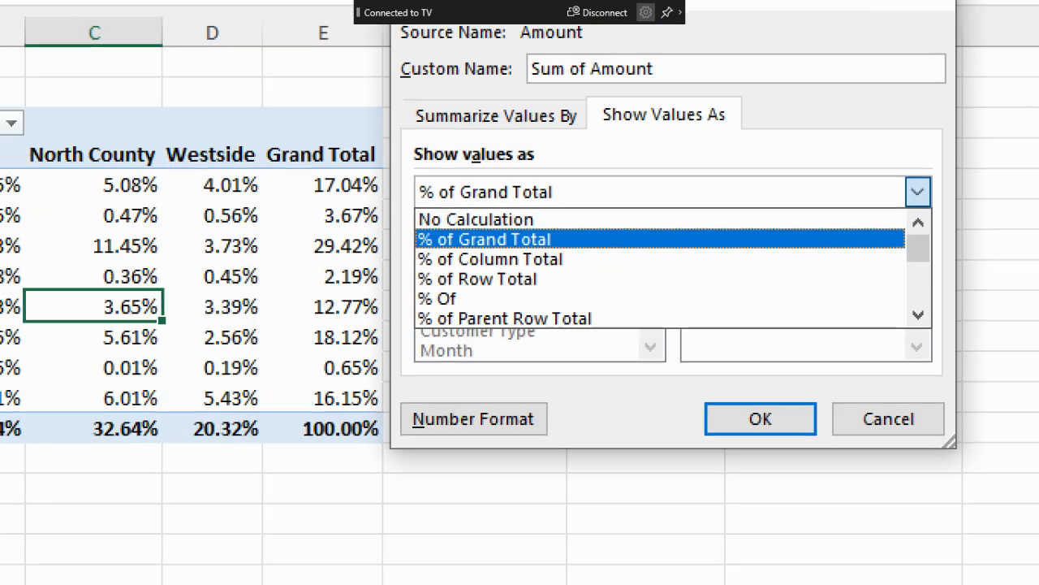
drag(410, 276, 594, 276)
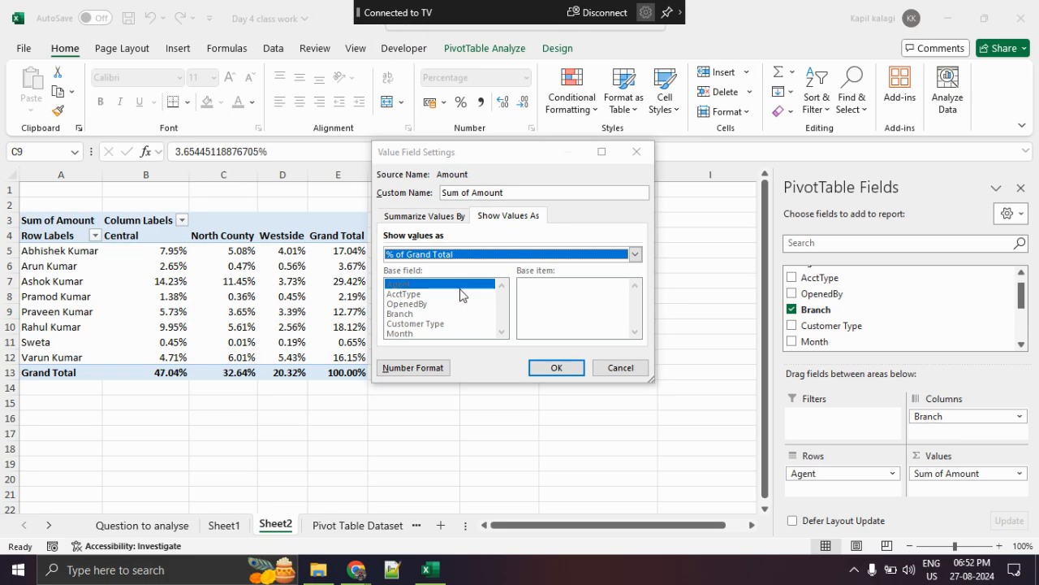
click(441, 287)
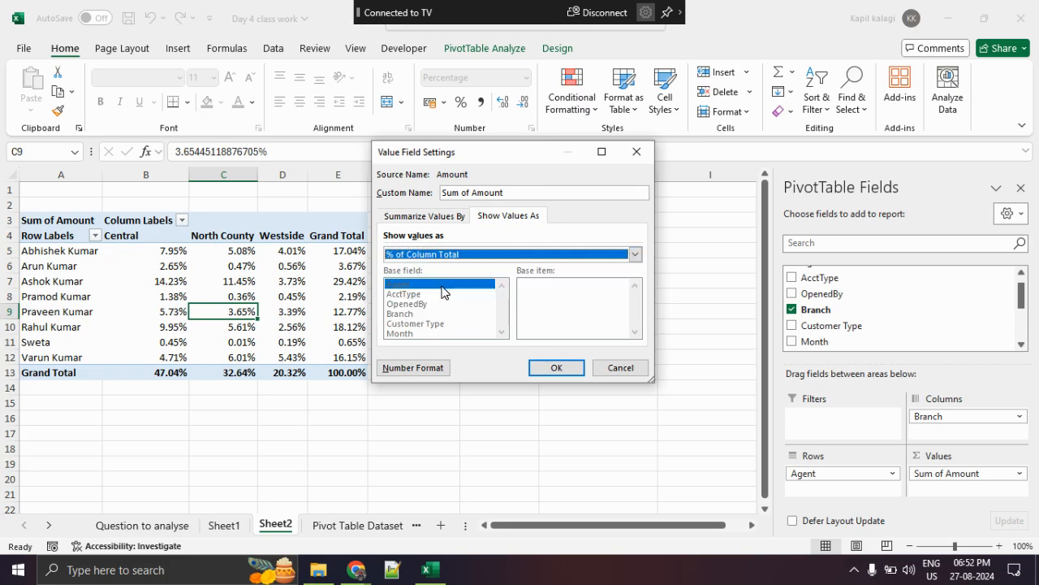
click(551, 366)
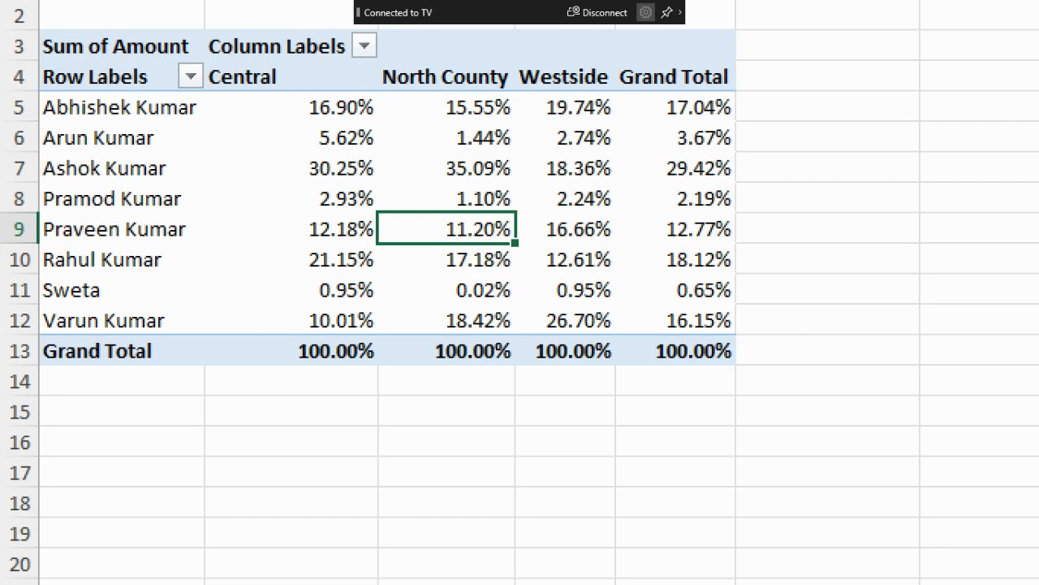
- Magnify the PivotTable, circle the Central and North County column totals, and clear the markup
click(326, 466)
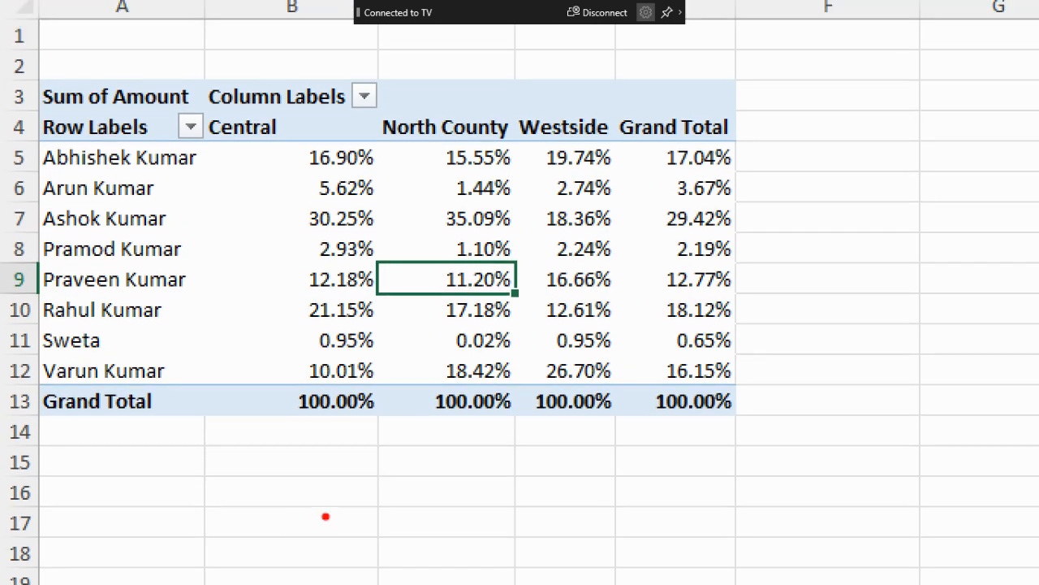
drag(350, 337, 265, 374)
drag(264, 424, 366, 398)
mouse_move(468, 396)
mouse_down()
mouse_move(417, 413)
mouse_move(471, 397)
mouse_up()
key(Escape)
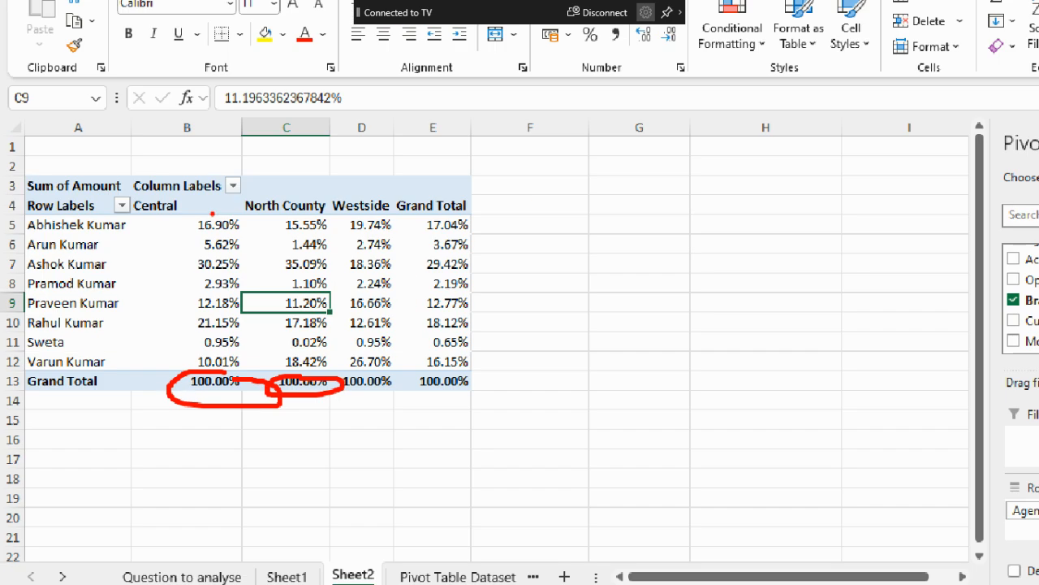
- Underline the Central heading and its column total, and mark the third and sixth agents' Central percentages
key(ctrl+1)
click(218, 242)
mouse_move(179, 234)
mouse_down()
mouse_move(275, 237)
mouse_move(266, 247)
mouse_up()
mouse_move(273, 514)
mouse_down()
mouse_move(388, 515)
mouse_move(385, 530)
mouse_up()
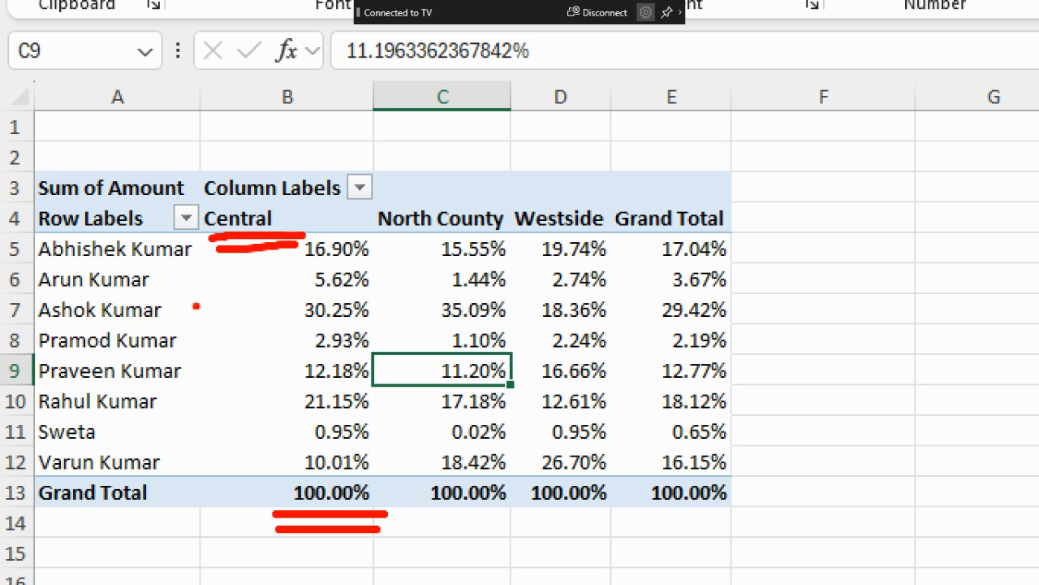
drag(176, 311, 260, 309)
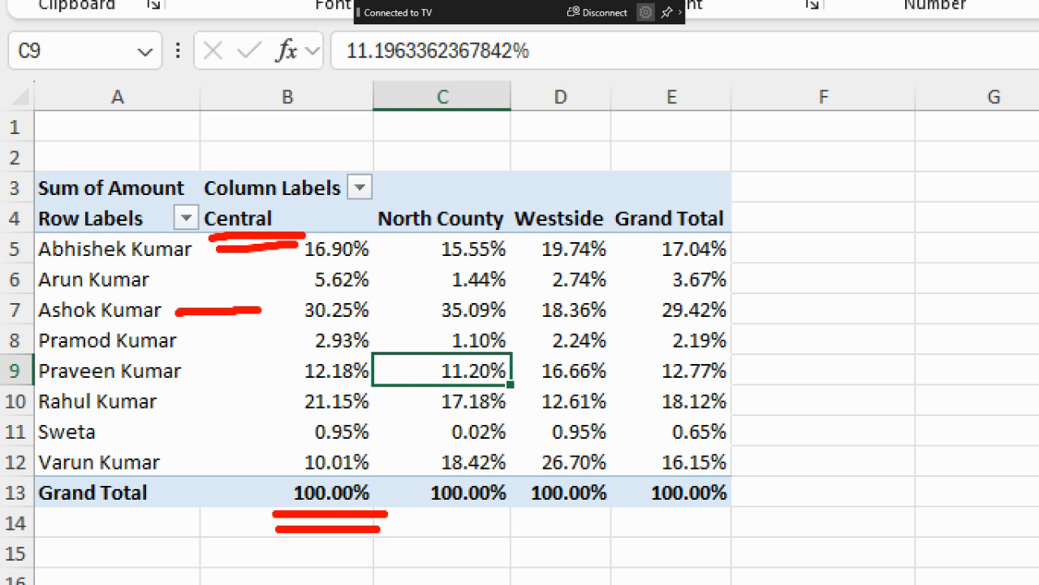
drag(177, 403, 284, 399)
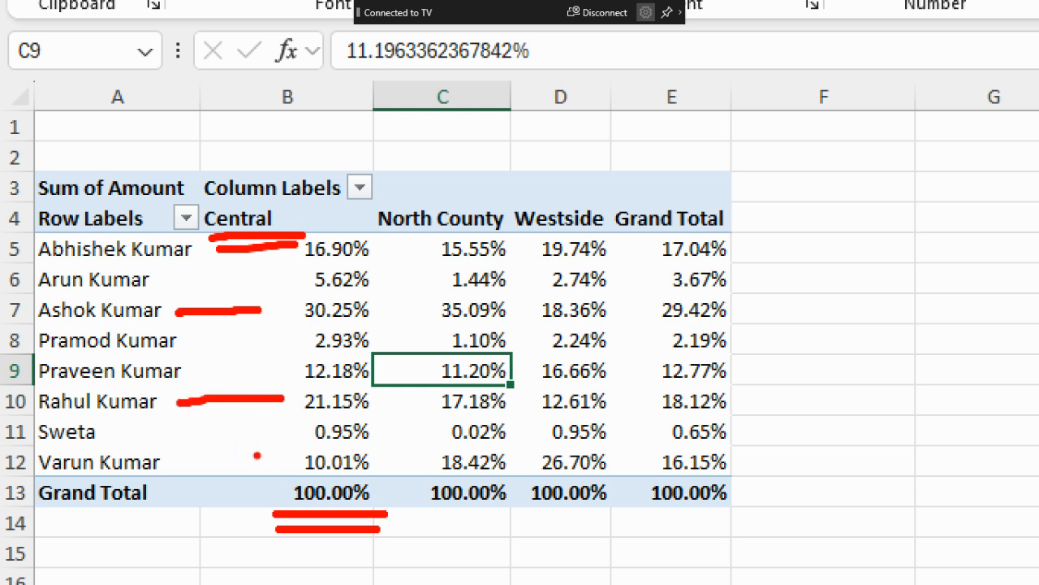
- Circle the Westside column, draw arrows to the third and eighth agents' percentages, circle the eighth agent, and clear the markup
mouse_move(626, 202)
mouse_down()
mouse_move(607, 196)
mouse_move(518, 281)
mouse_move(520, 528)
mouse_move(645, 281)
mouse_move(600, 204)
mouse_up()
mouse_move(185, 318)
mouse_down()
mouse_move(439, 302)
mouse_move(515, 308)
mouse_up()
drag(493, 290, 497, 335)
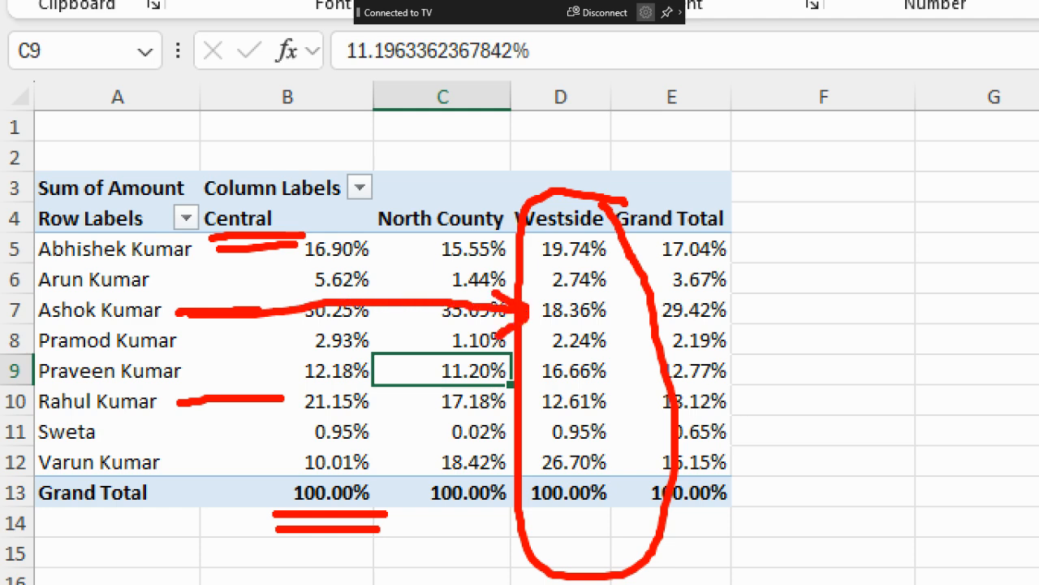
drag(200, 464, 526, 462)
drag(528, 464, 490, 482)
mouse_move(530, 127)
mouse_down()
mouse_move(572, 176)
mouse_move(669, 99)
mouse_up()
mouse_move(41, 471)
mouse_down()
mouse_move(176, 476)
mouse_move(25, 485)
mouse_move(152, 481)
mouse_up()
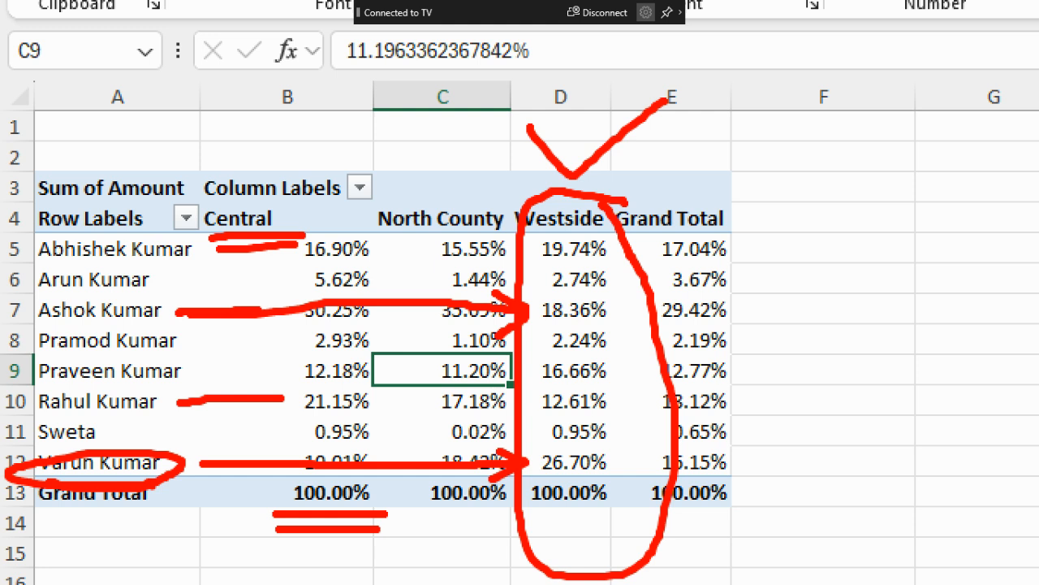
key(Escape)
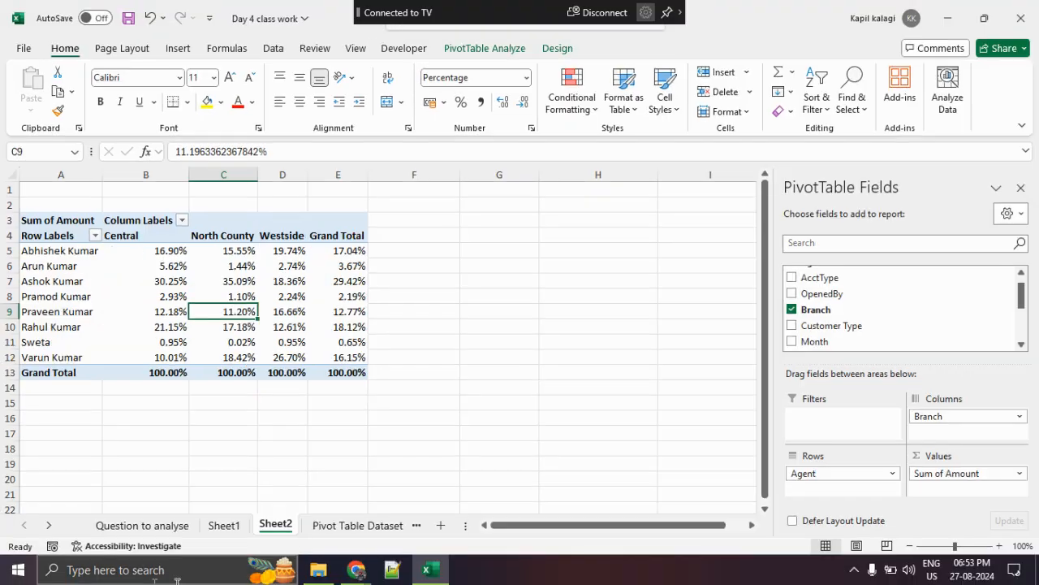
- Examine the source records on the Pivot Table Dataset sheet, moving across a row to Amount and down that column
click(387, 529)
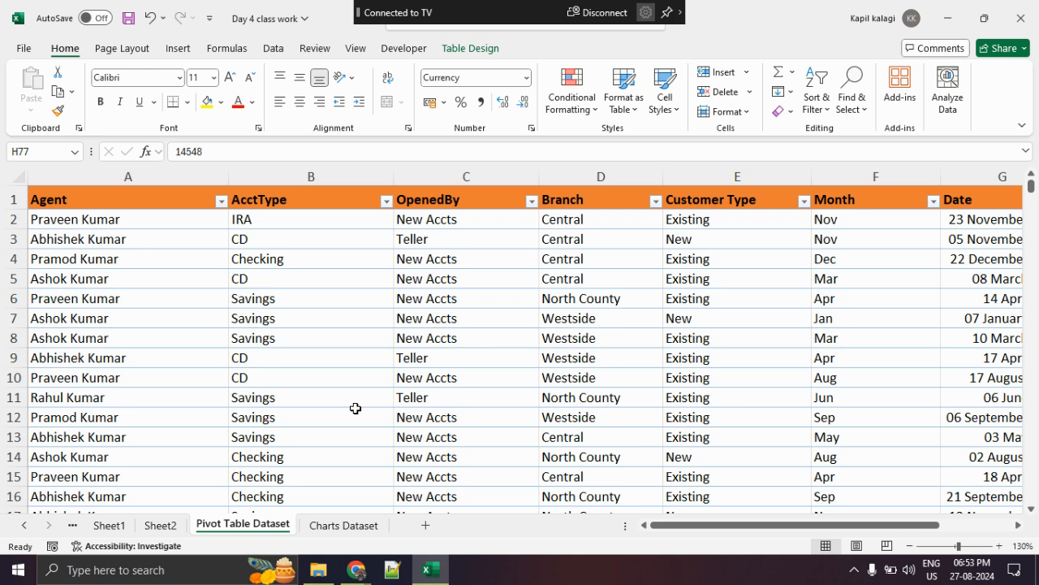
click(190, 287)
key(Right)
key(Right)
key(Right)
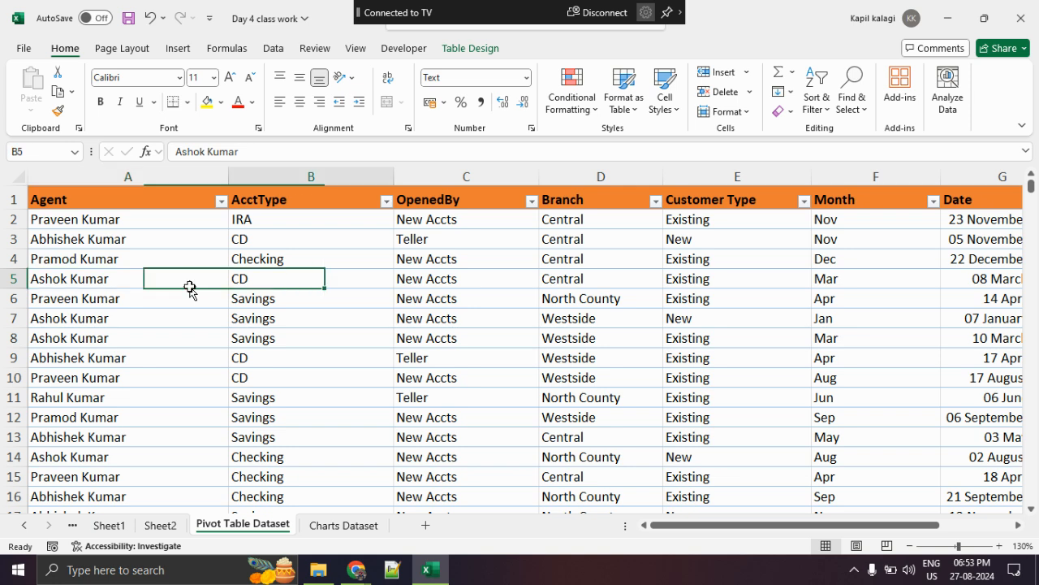
key(Right)
key(Right)
key(Right)
key(Right)
key(Down)
key(Down)
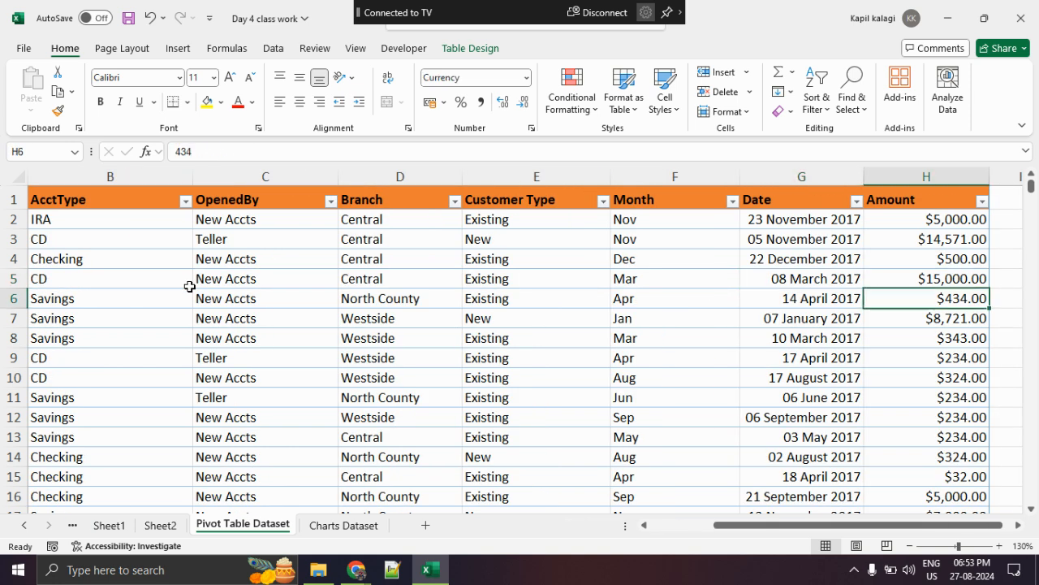
key(Down)
key(Down)
key(Down)
key(Down)
key(Down)
key(Down)
key(Down)
key(Down)
key(Down)
key(Down)
key(Down)
key(Down)
key(Down)
key(Down)
key(Down)
key(Down)
key(Down)
key(Down)
key(Down)
key(Down)
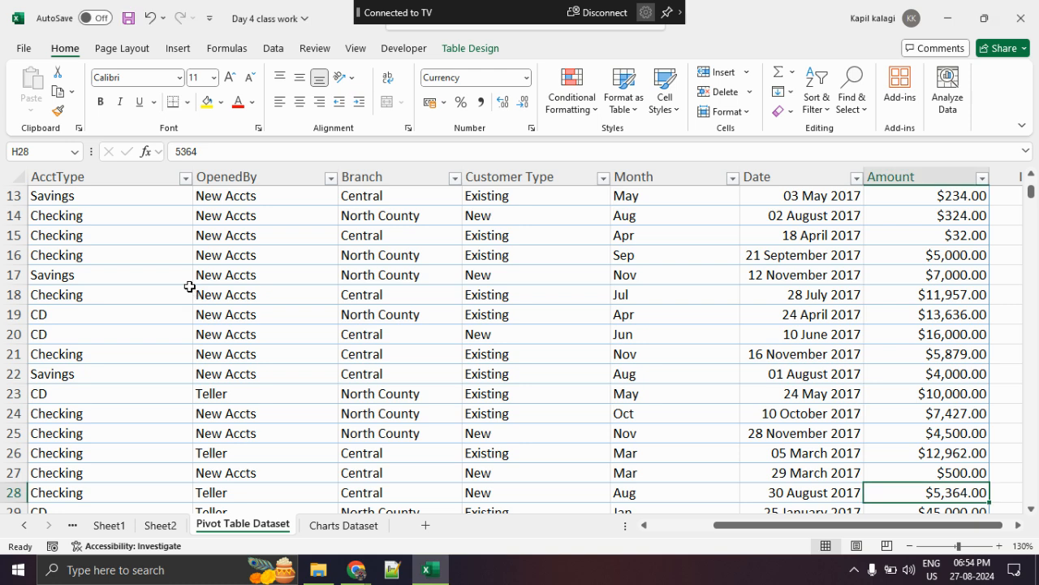
- Switch to the Google Meet call in Chrome to check on the class, and return to the Excel workbook
click(355, 570)
click(230, 499)
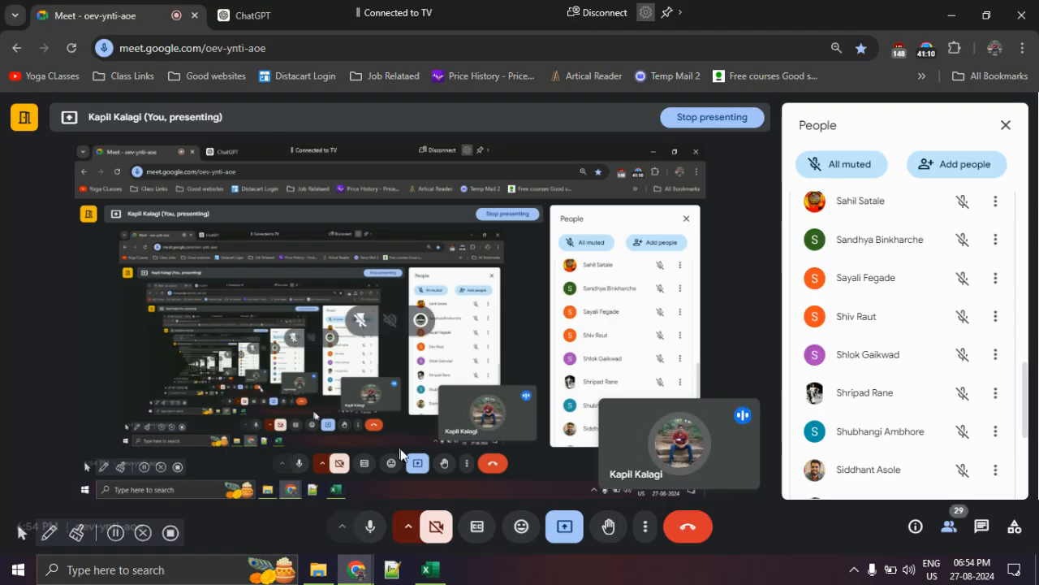
click(431, 569)
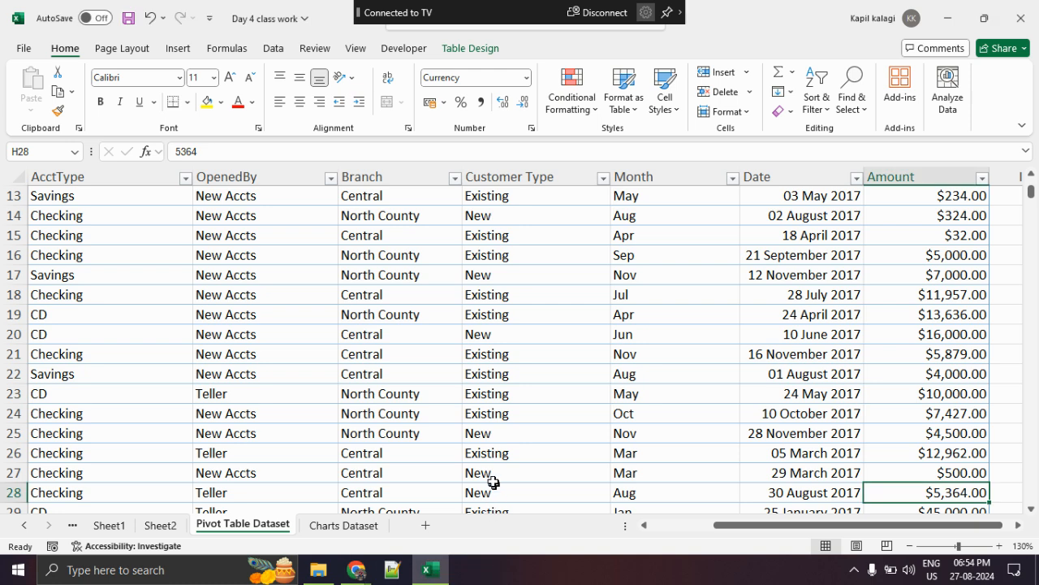
- Return to Sheet2, close the PivotTable Fields pane, and select empty cell D17 below the PivotTable
click(160, 527)
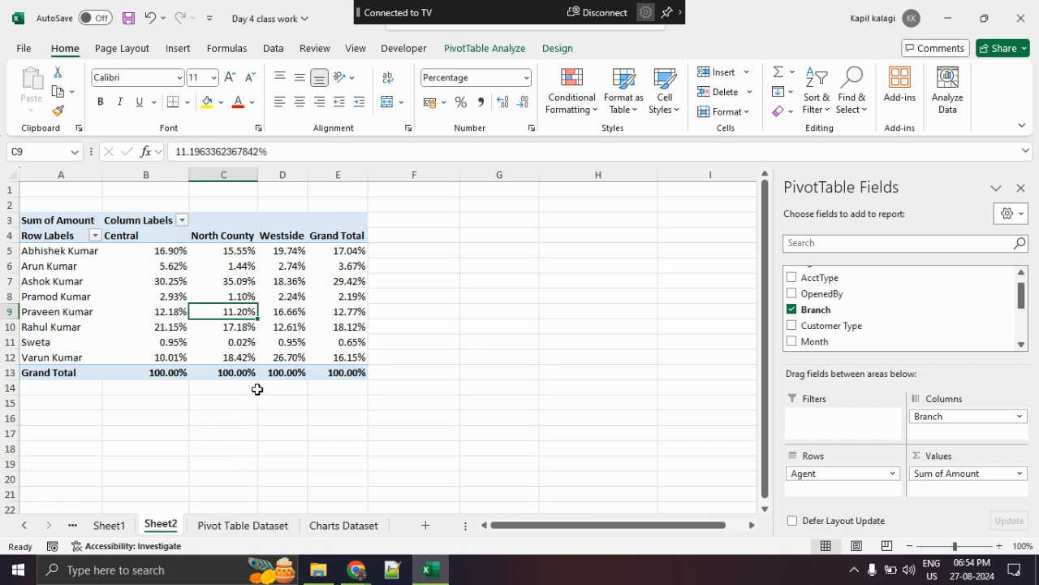
click(1021, 187)
click(295, 428)
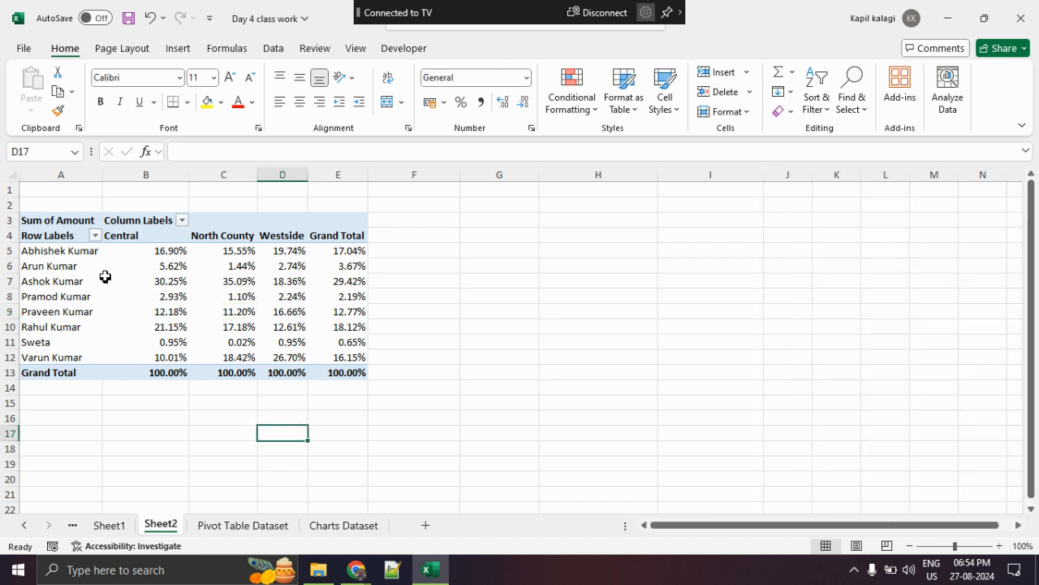
drag(63, 228, 342, 378)
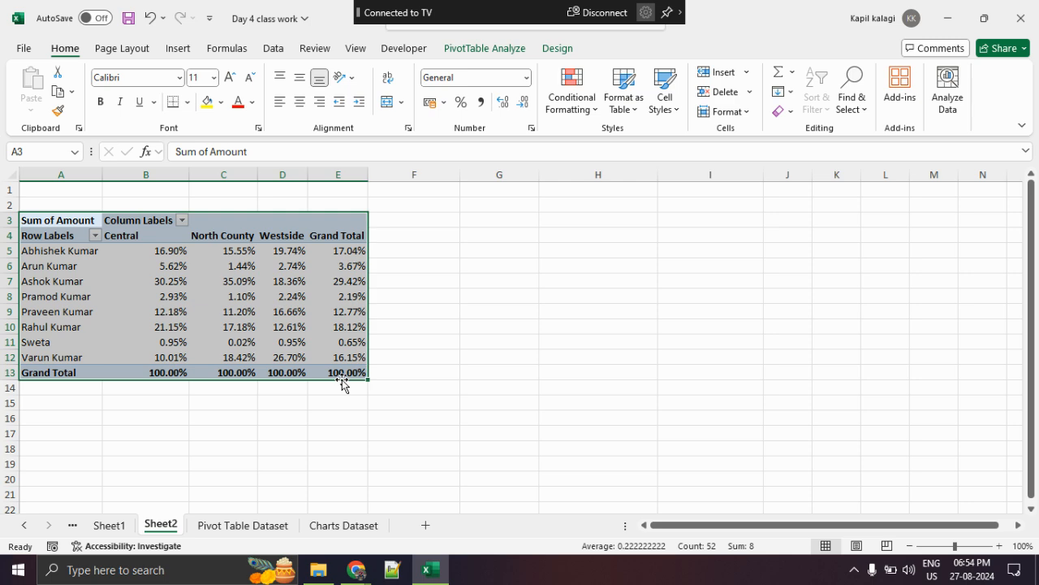
click(472, 50)
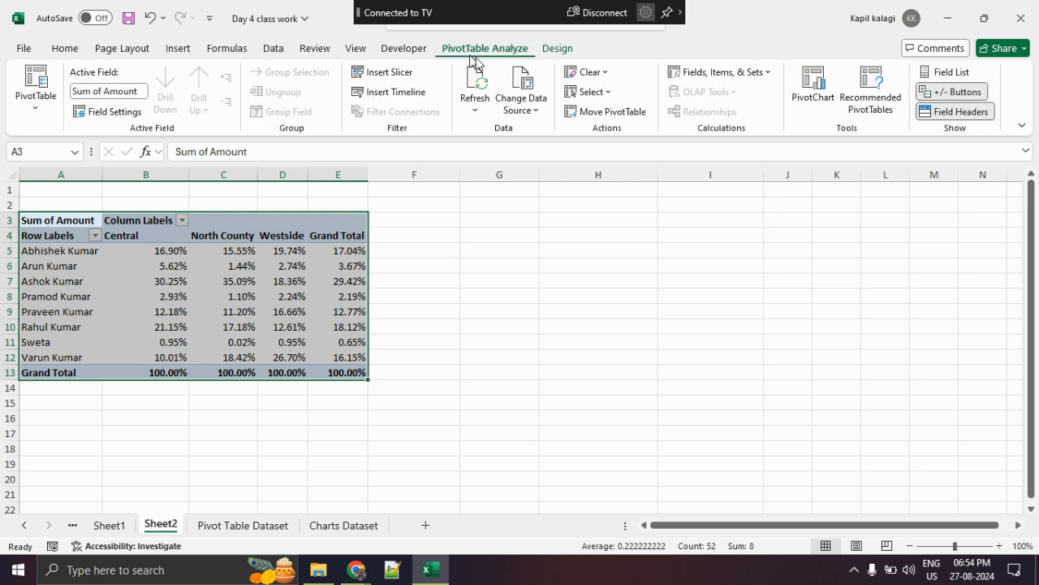
click(800, 268)
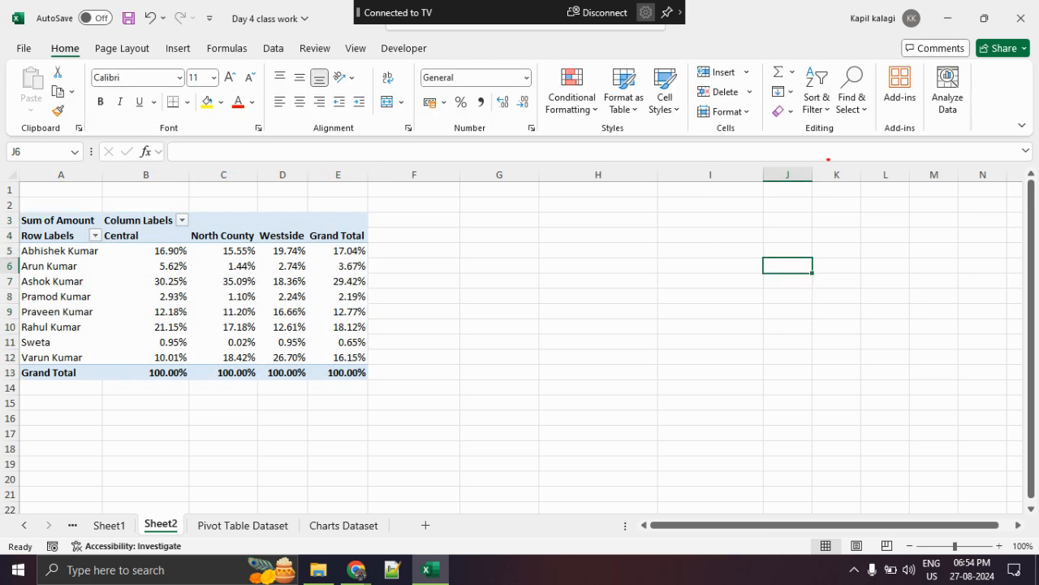
- Select the third agent's Westside percentage, underline and circle the PivotTable Analyze heading, and clear the markup
click(268, 284)
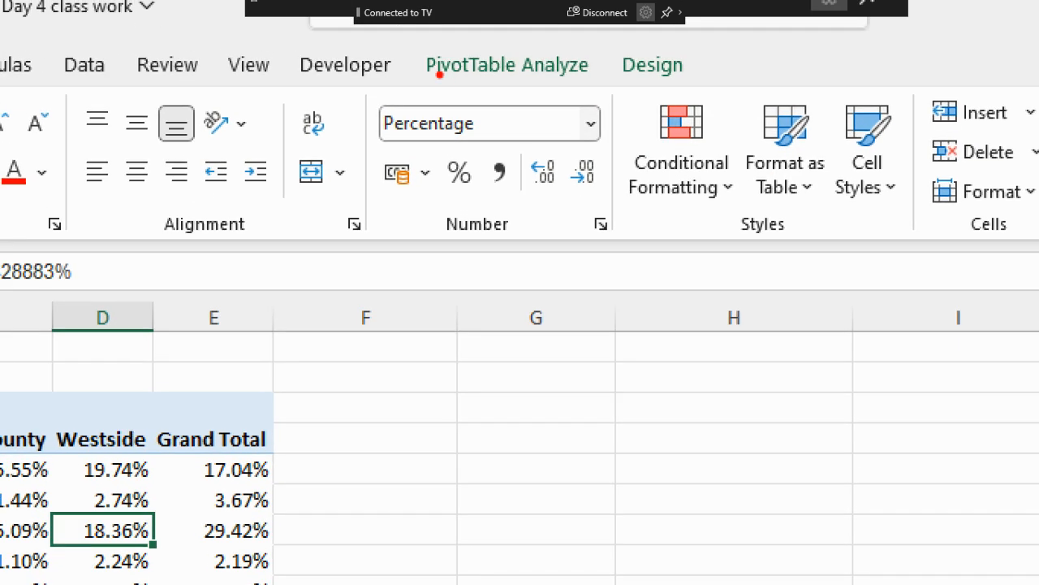
drag(432, 57, 549, 64)
mouse_move(633, 96)
mouse_down()
mouse_move(370, 52)
mouse_move(422, 94)
mouse_up()
key(Escape)
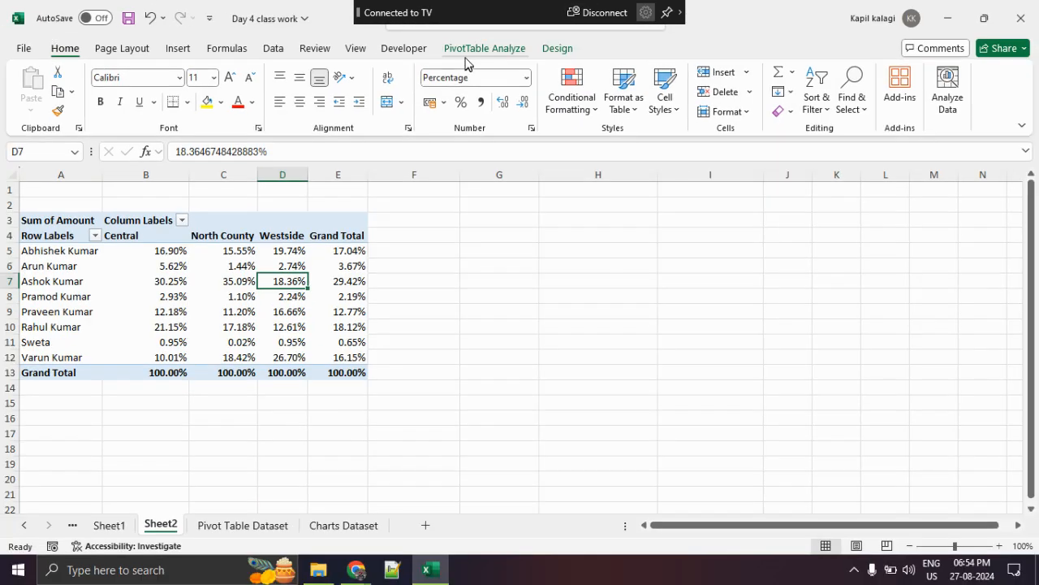
- Show the PivotTable analysis commands, mark PivotChart, and clear the markup
click(485, 50)
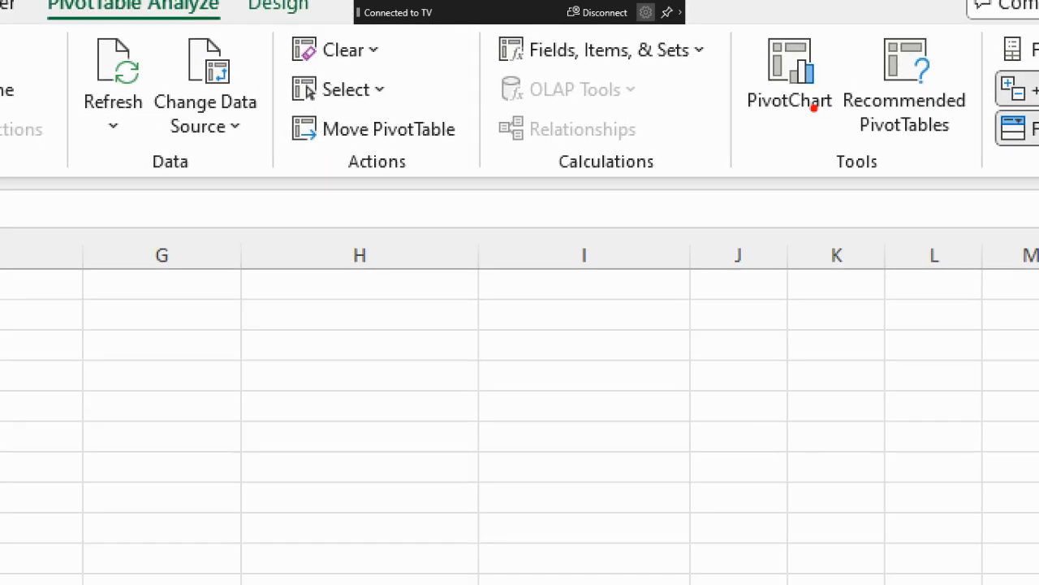
mouse_move(786, 113)
mouse_down()
mouse_move(852, 111)
mouse_move(830, 121)
mouse_up()
key(Escape)
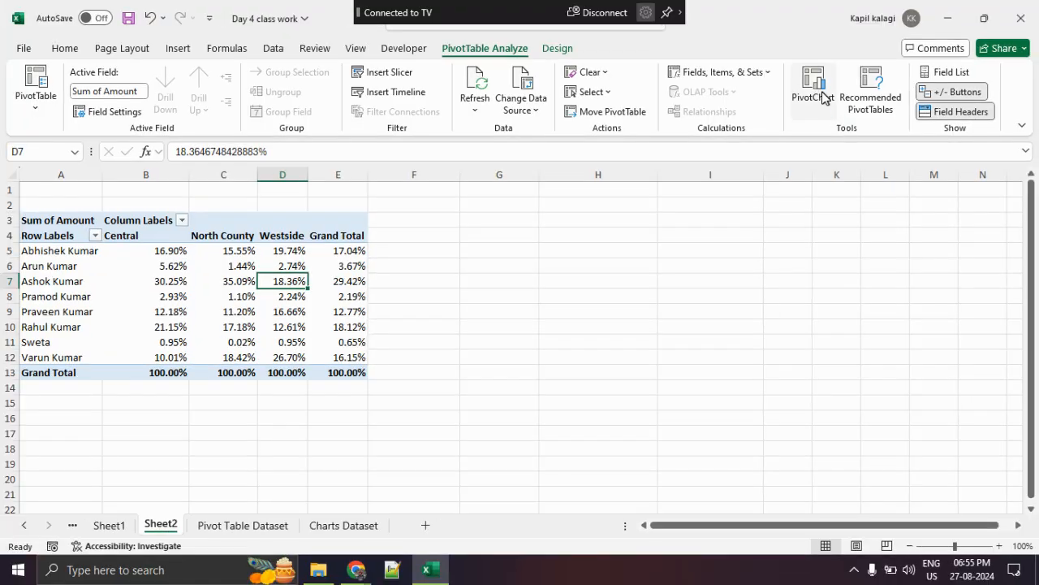
- Insert a Clustered Column PivotChart from the agent-by-branch PivotTable
click(814, 85)
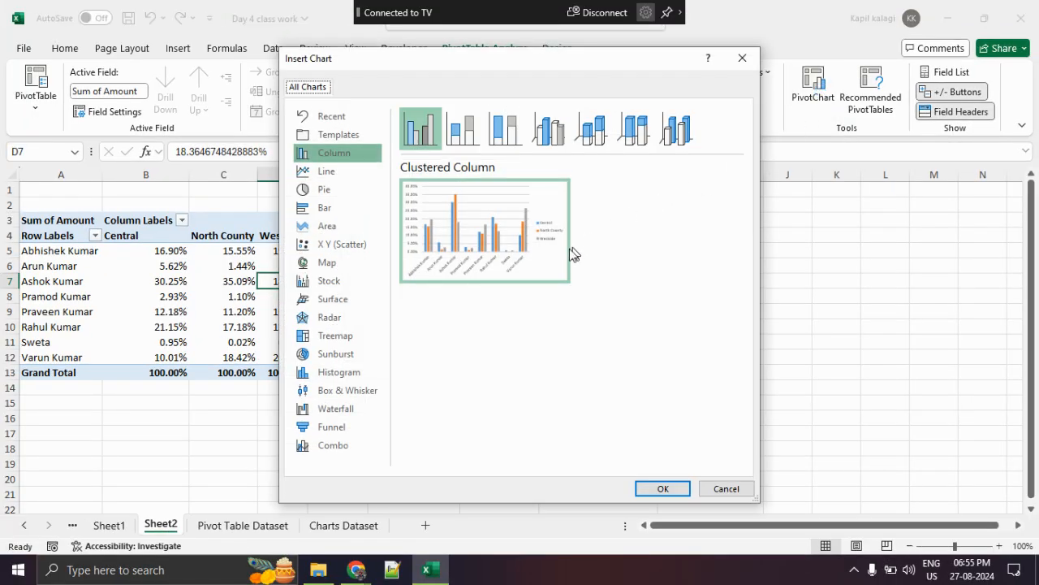
mouse_move(526, 254)
click(662, 489)
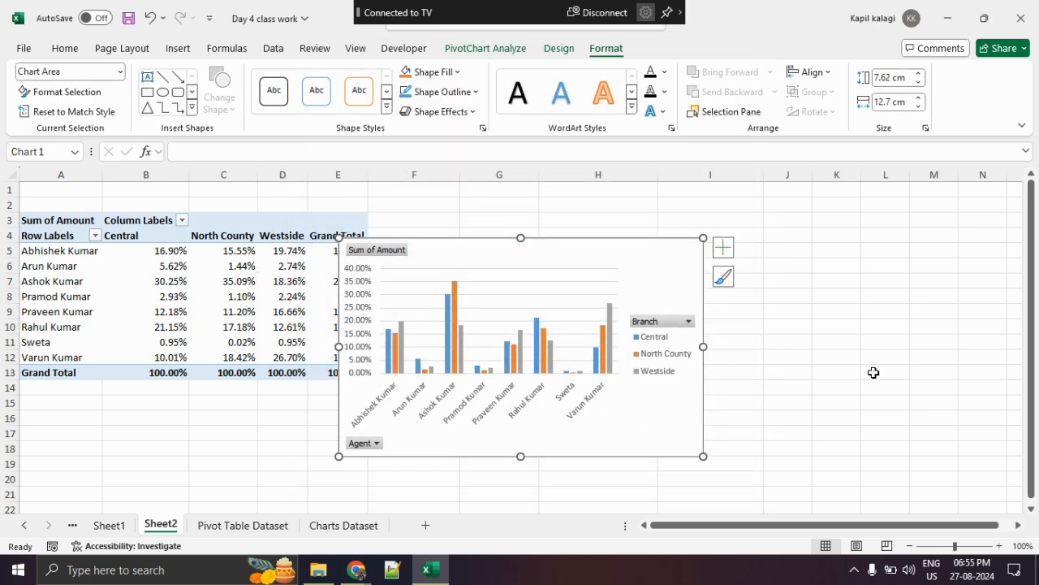
- Enlarge the PivotChart to about 20.14 cm wide and 9.12 cm tall, place it beside the PivotTable, and select cell C7
drag(584, 254, 687, 252)
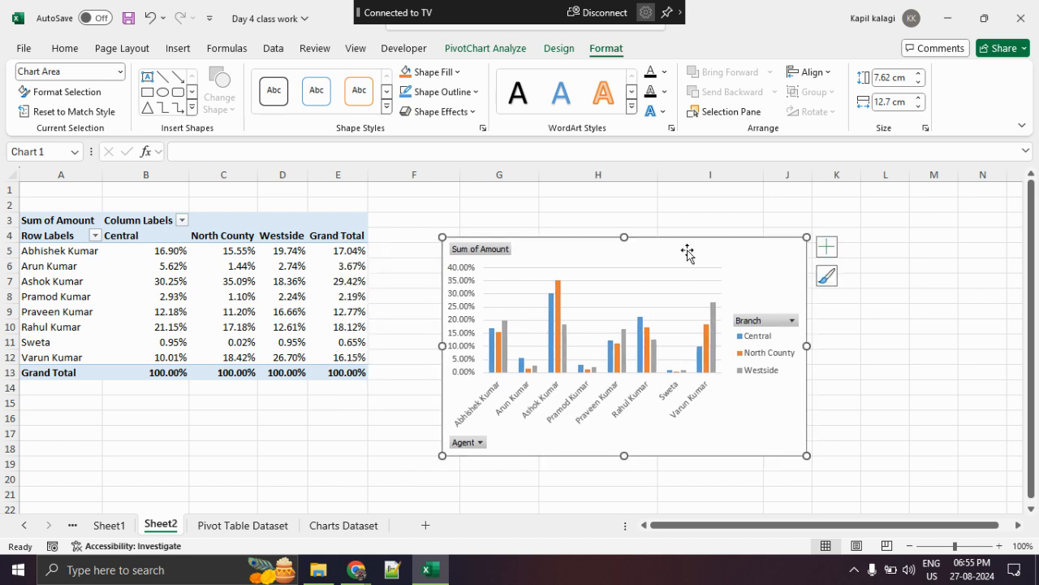
drag(807, 346, 903, 348)
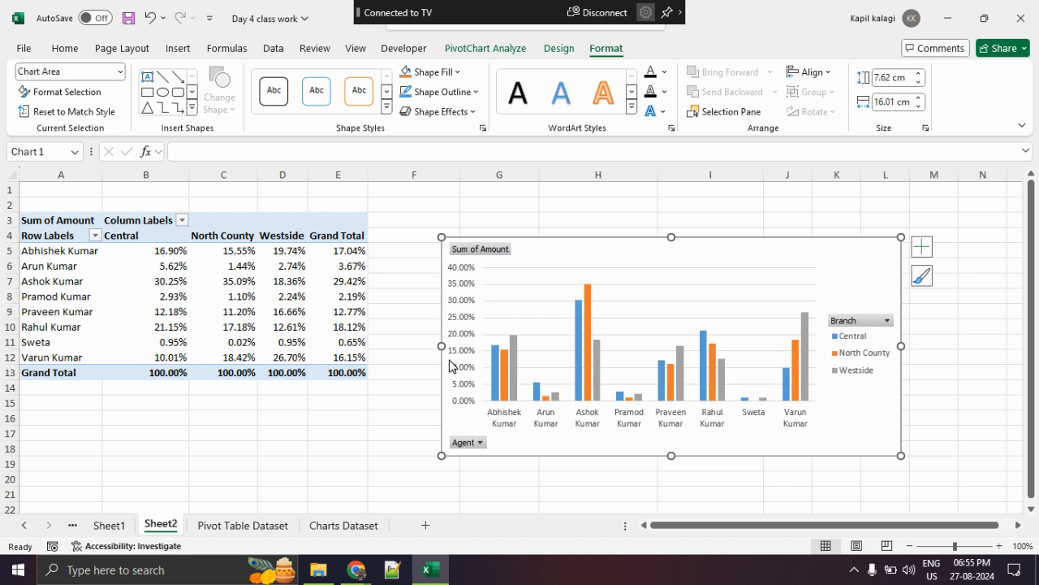
drag(441, 346, 324, 347)
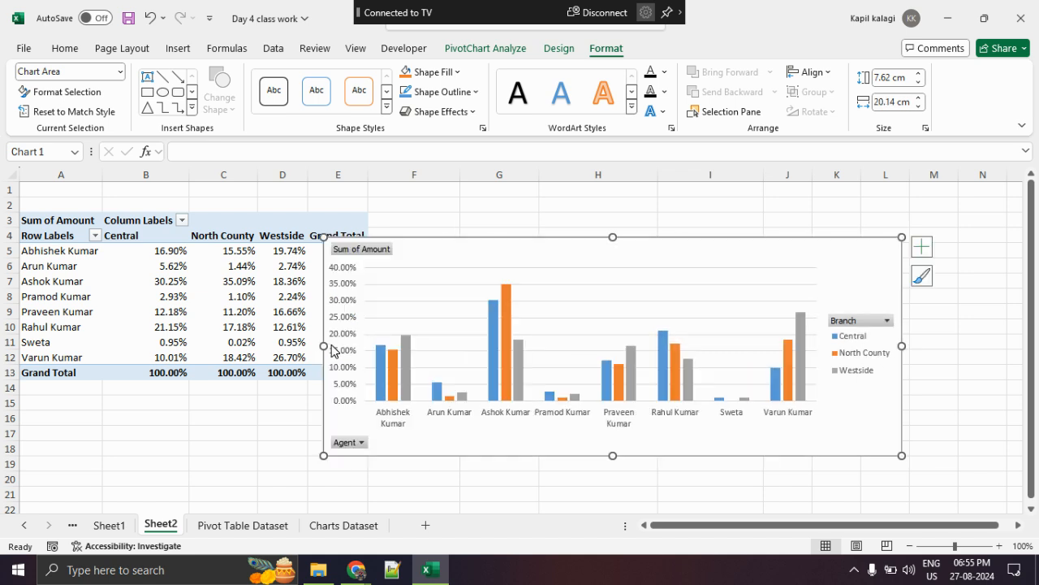
drag(612, 237, 609, 185)
drag(644, 222, 704, 233)
click(220, 281)
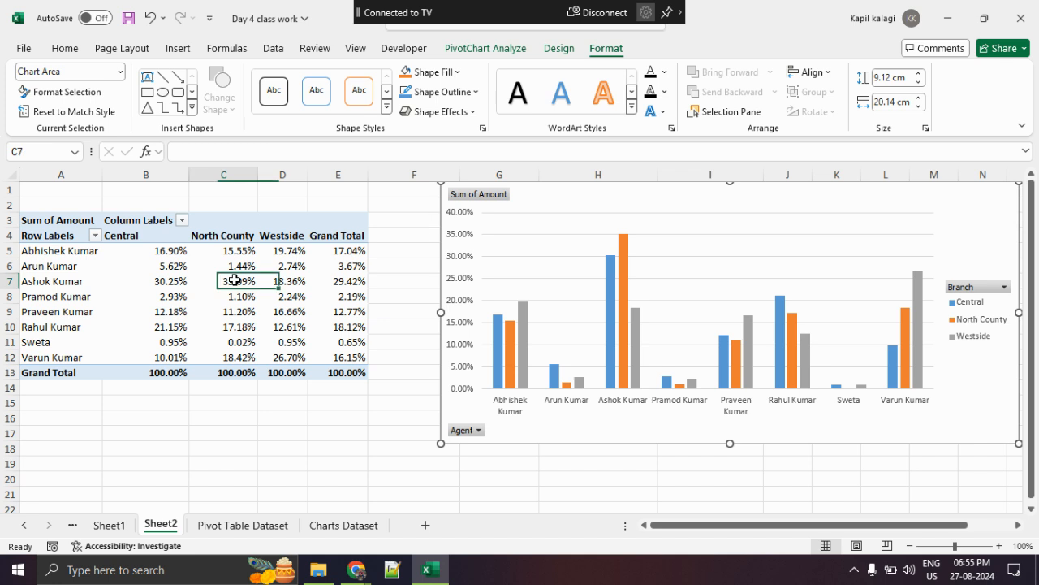
- Circle the PivotTable as the chart's source, clear the markup, and shift the PivotChart slightly toward the table
click(752, 272)
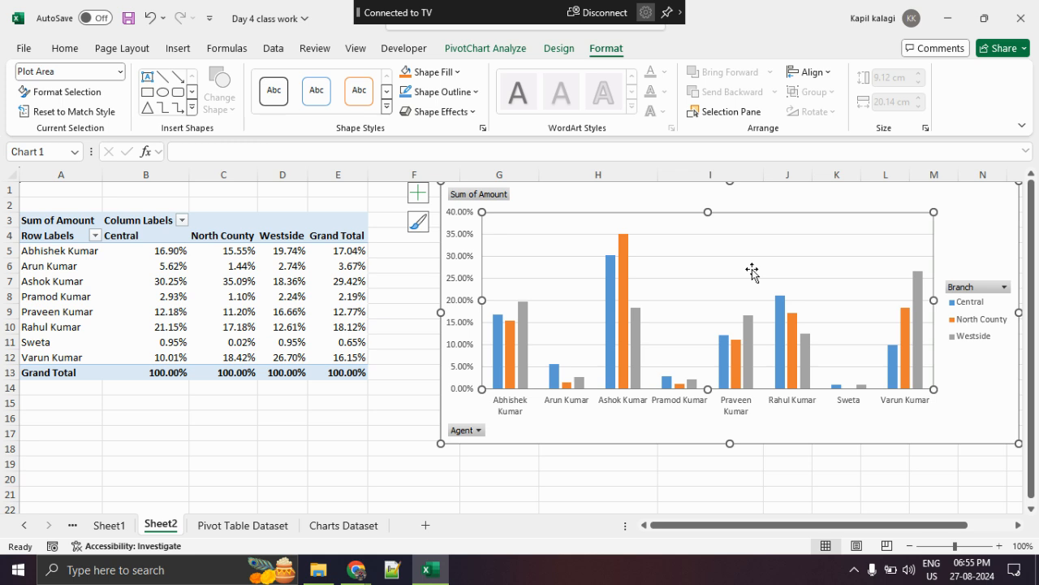
mouse_move(139, 207)
mouse_down()
mouse_move(398, 222)
mouse_move(201, 215)
mouse_up()
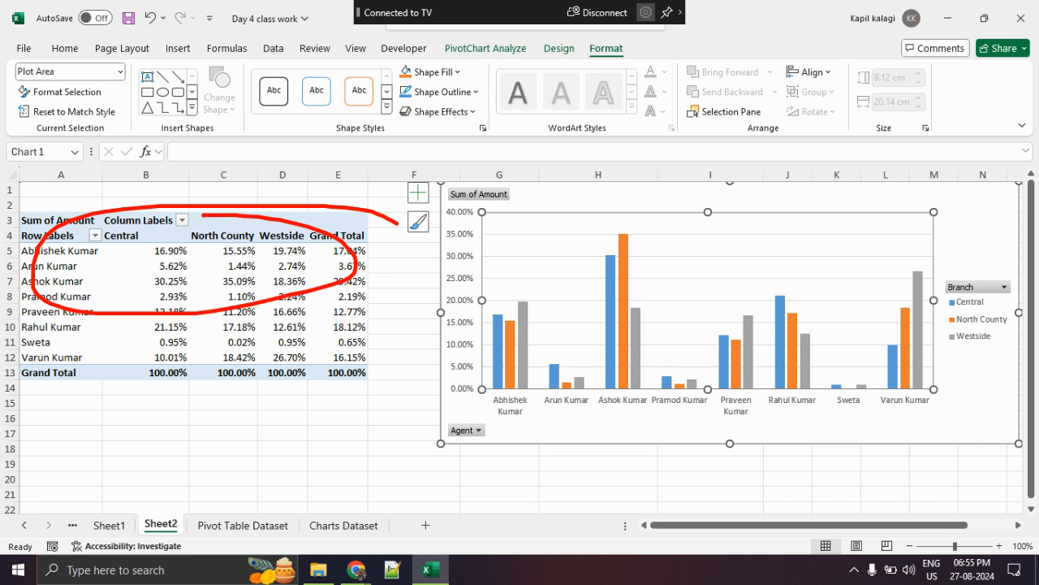
key(Escape)
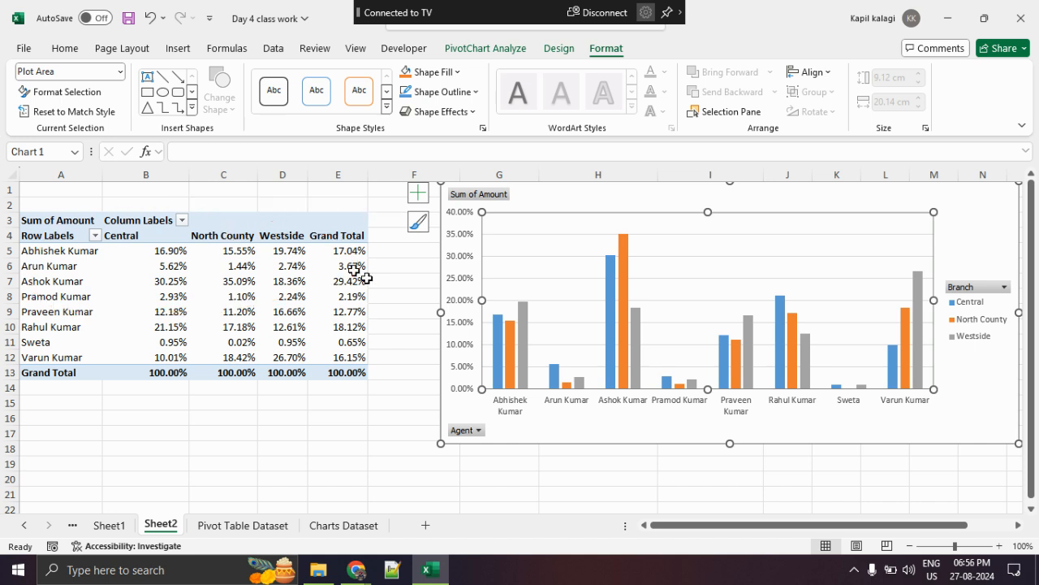
drag(609, 204, 512, 225)
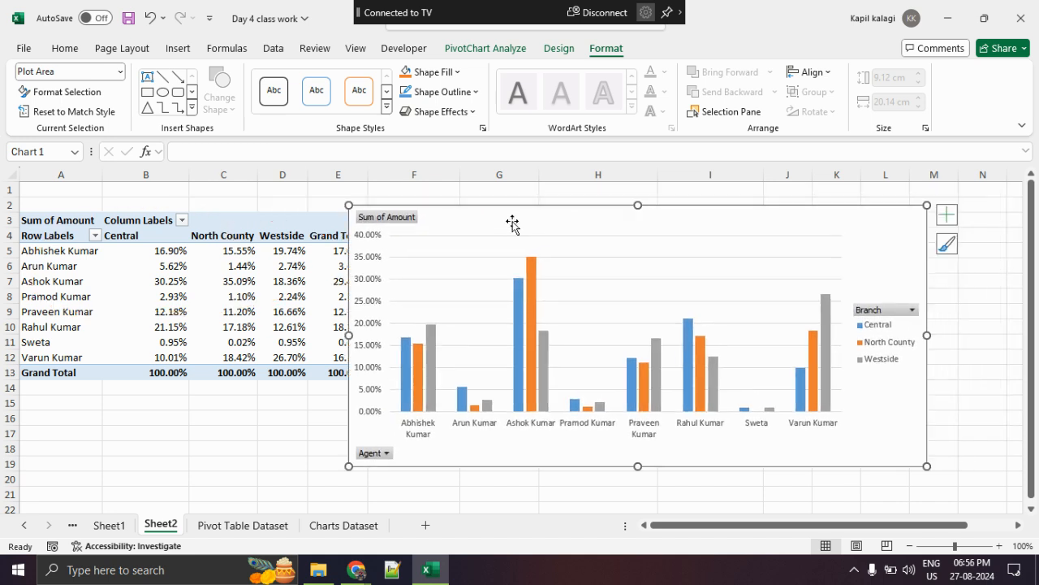
- Switch to the Google Meet call in Chrome, look through the participant list and reactions, and return to the Excel workbook
key(alt+Tab)
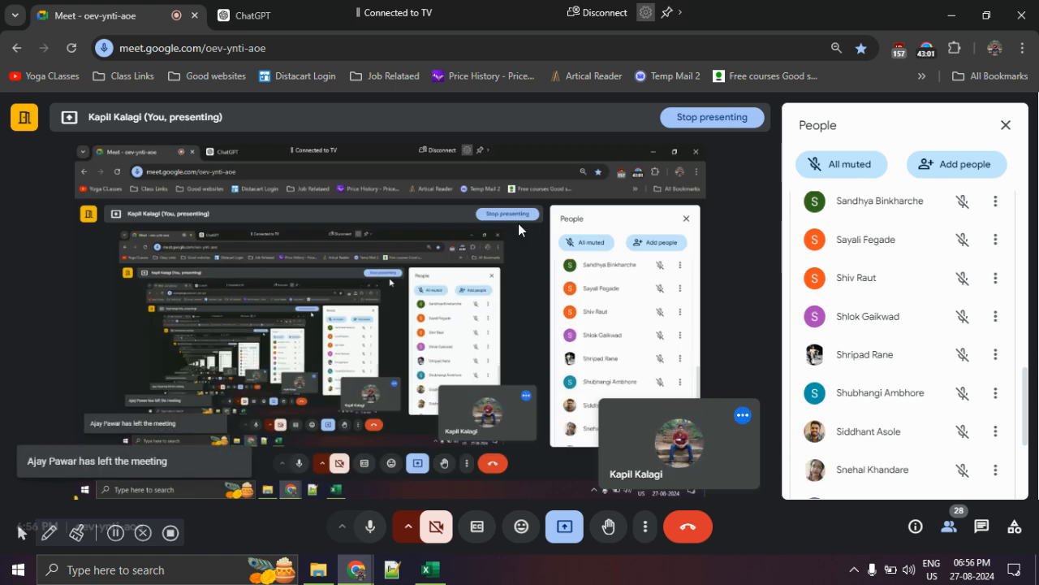
key(alt+Tab)
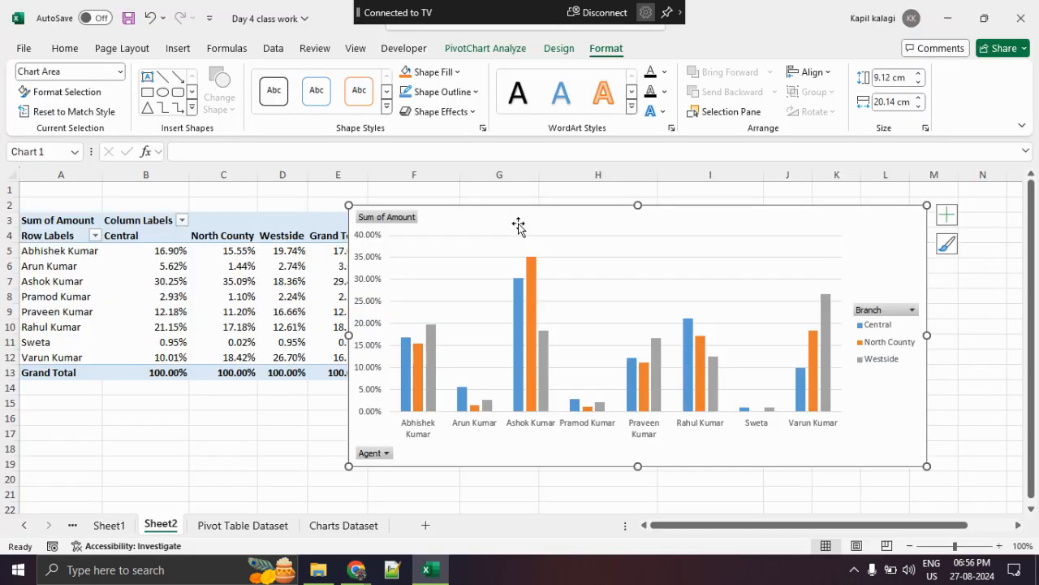
key(alt+Tab)
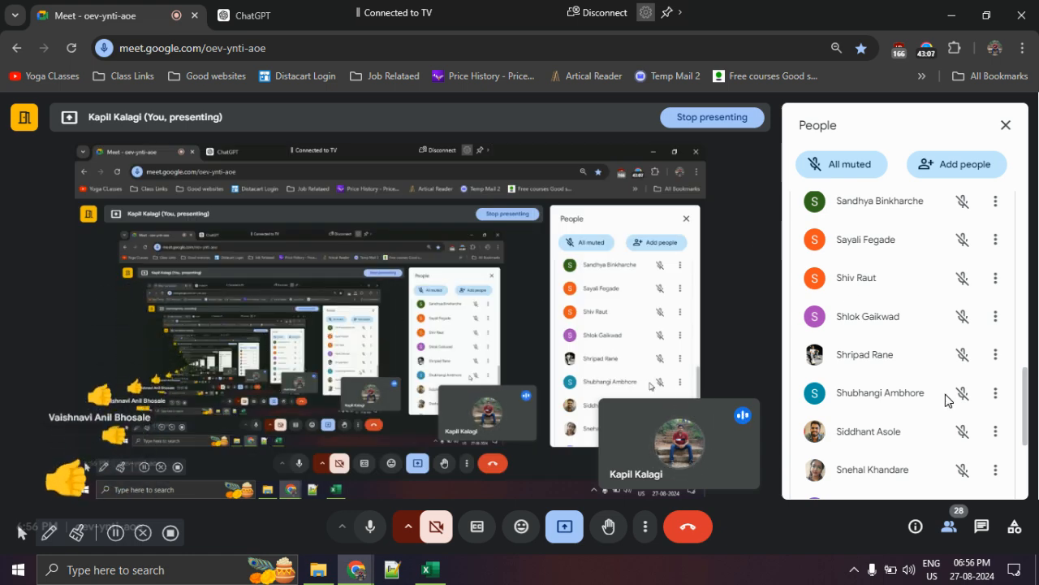
scroll(947, 399, down, 2)
scroll(947, 399, down, 1)
scroll(947, 398, up, 10)
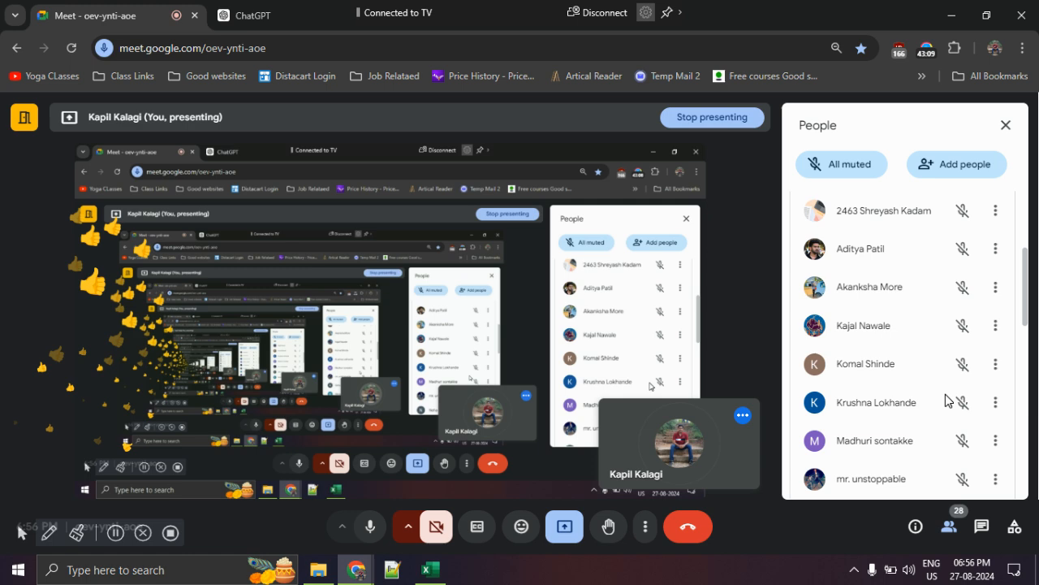
key(alt+Tab)
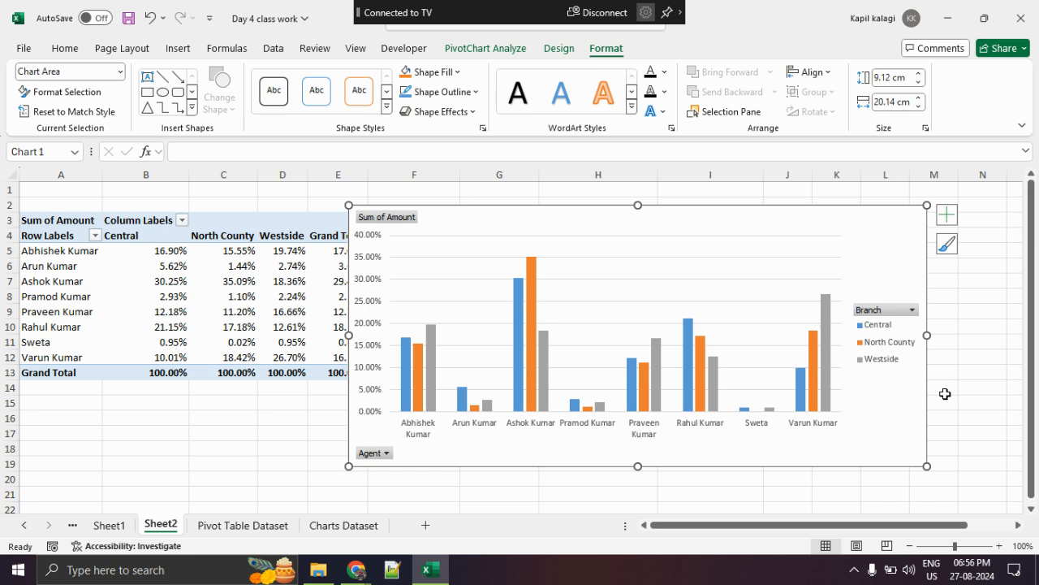
- Move the PivotChart clear of the PivotTable and select the PivotTable range A4:E12
drag(552, 220, 624, 222)
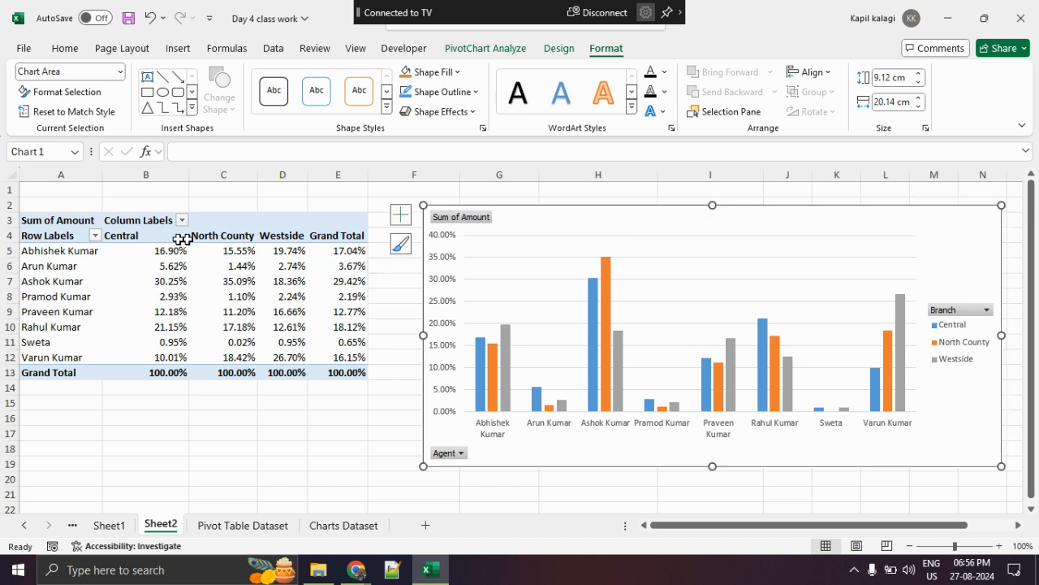
drag(63, 234, 322, 366)
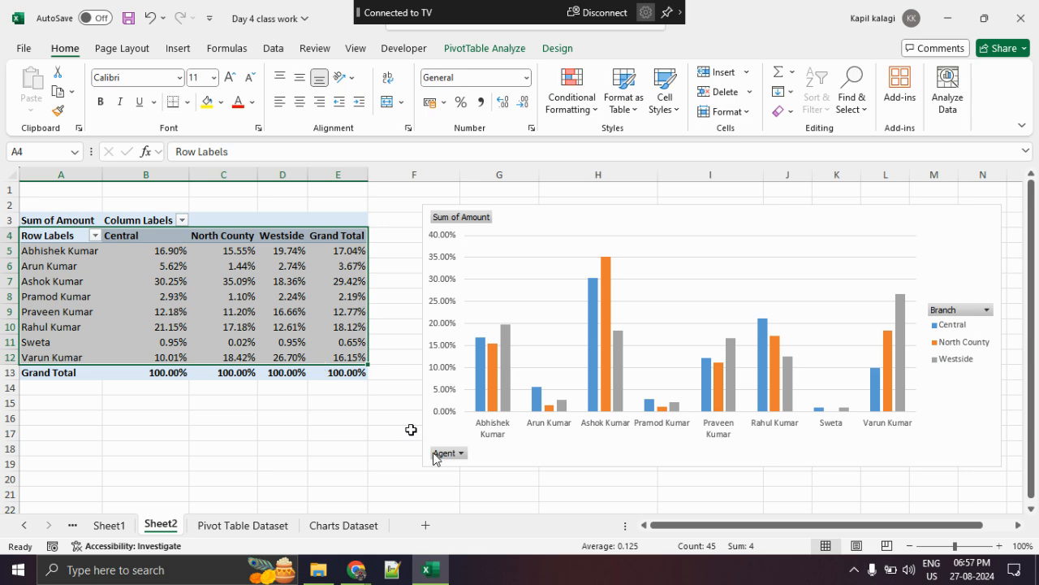
- Examine the dates in the Date column of the Pivot Table Dataset sheet, selecting sample cells such as G14 and G85
click(258, 525)
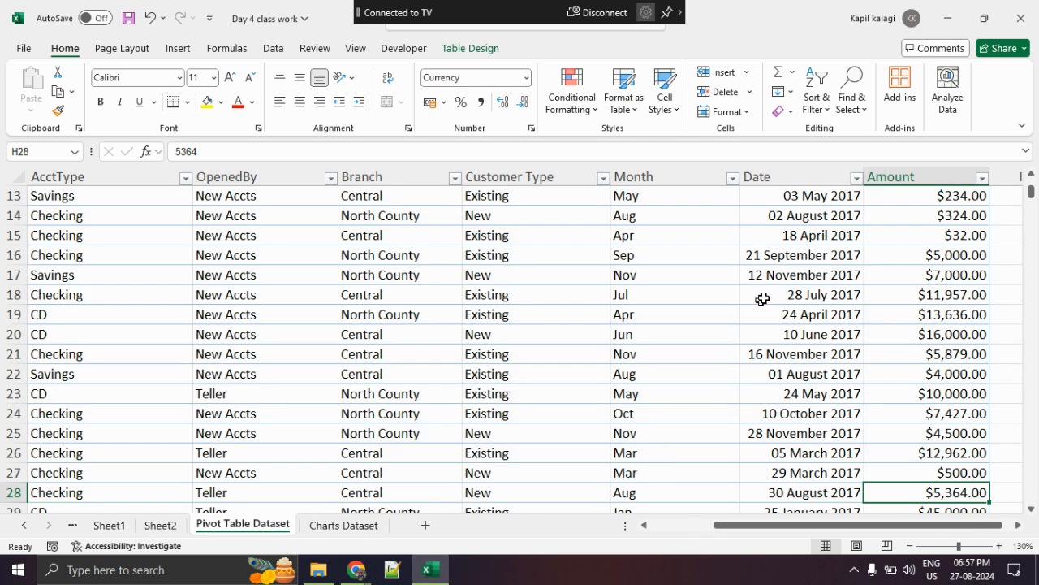
drag(777, 291, 785, 281)
click(795, 255)
click(788, 218)
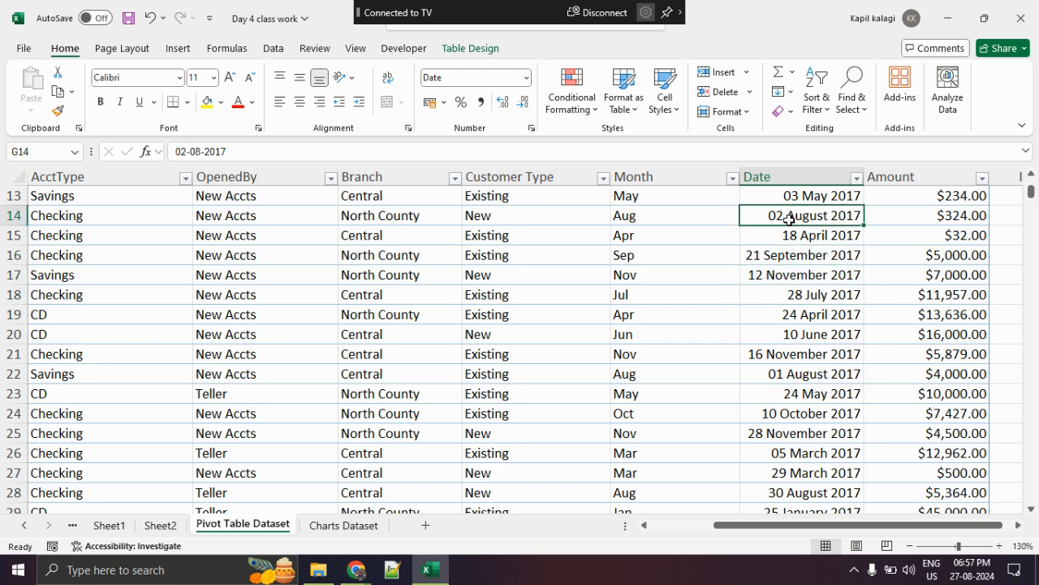
click(784, 252)
click(780, 214)
scroll(805, 220, down, 20)
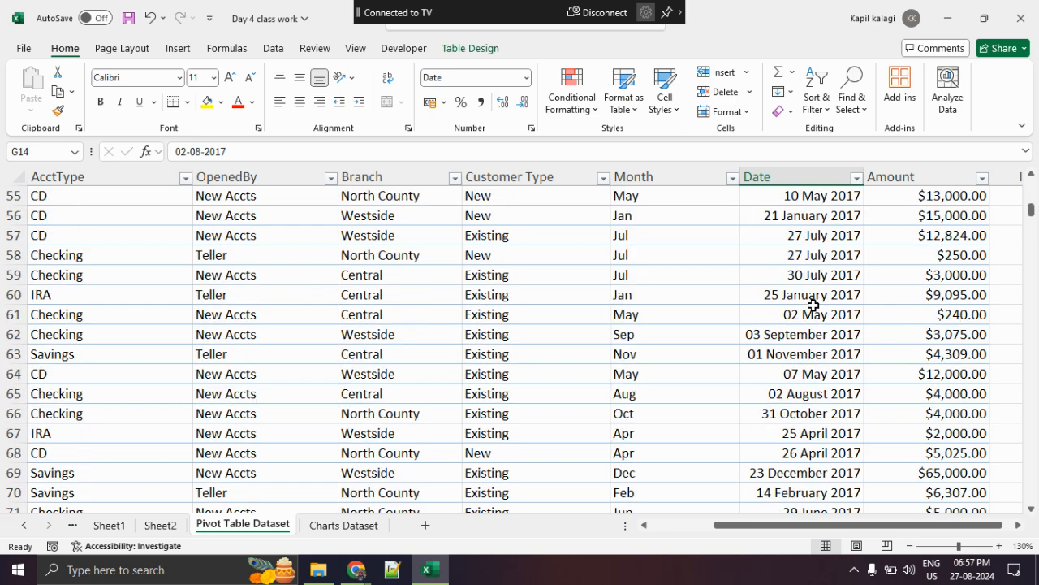
scroll(806, 269, up, 1)
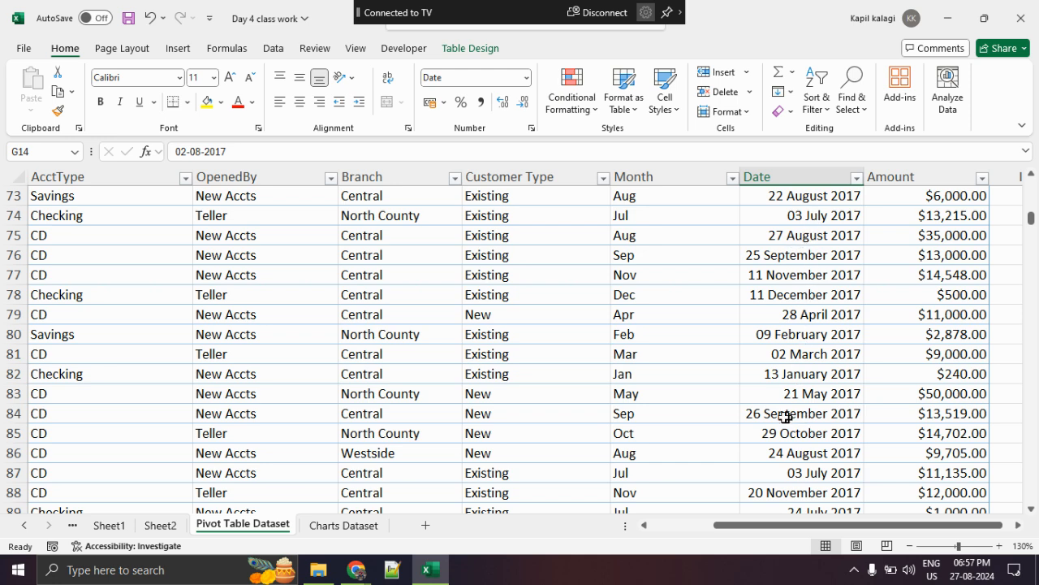
click(807, 433)
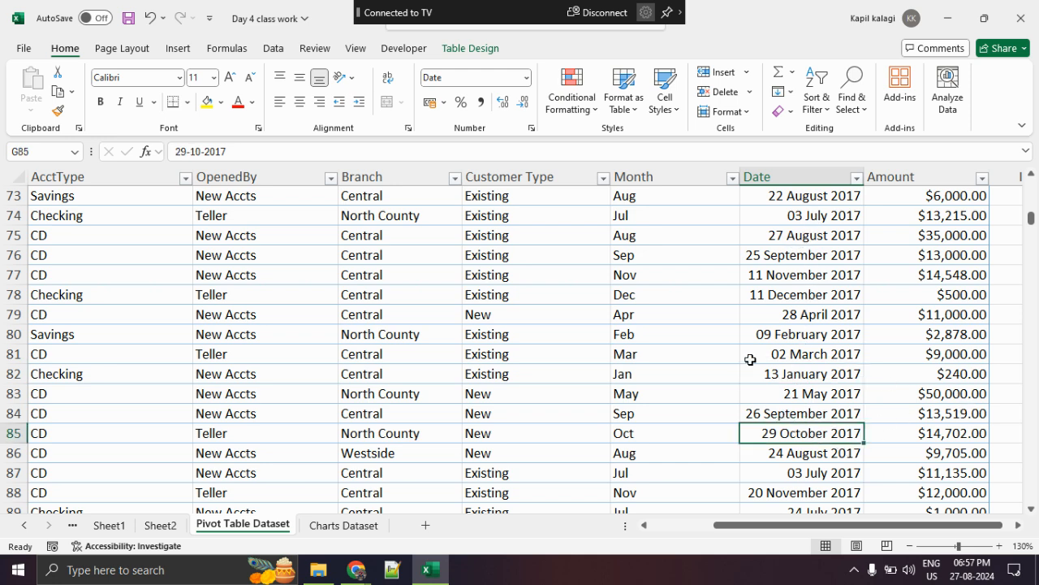
scroll(750, 359, up, 2)
scroll(750, 359, up, 16)
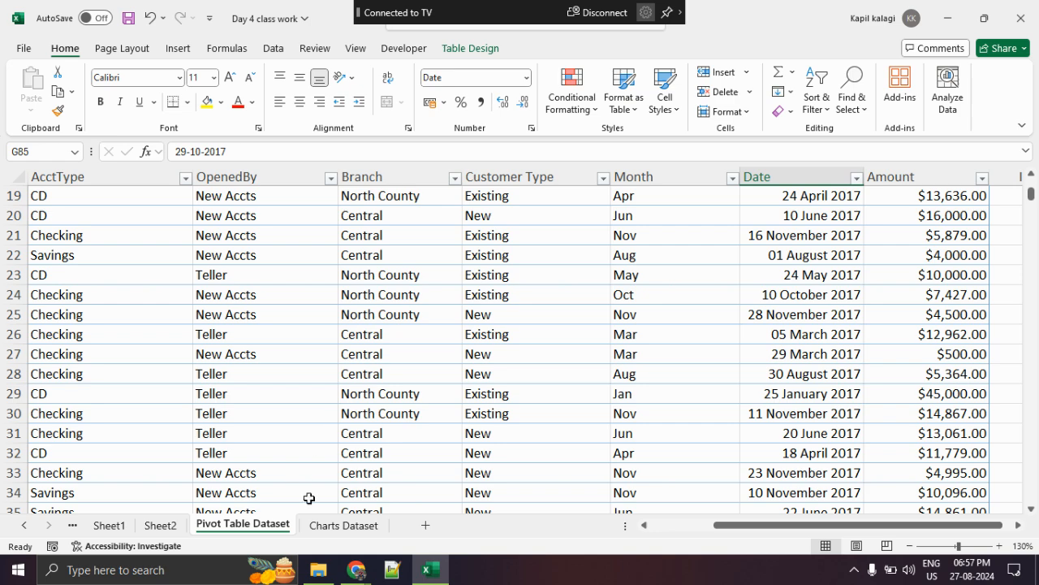
- Look over the Charts Dataset and Sheet1 sheets and the header row of the Pivot Table Dataset sheet
click(315, 509)
click(319, 525)
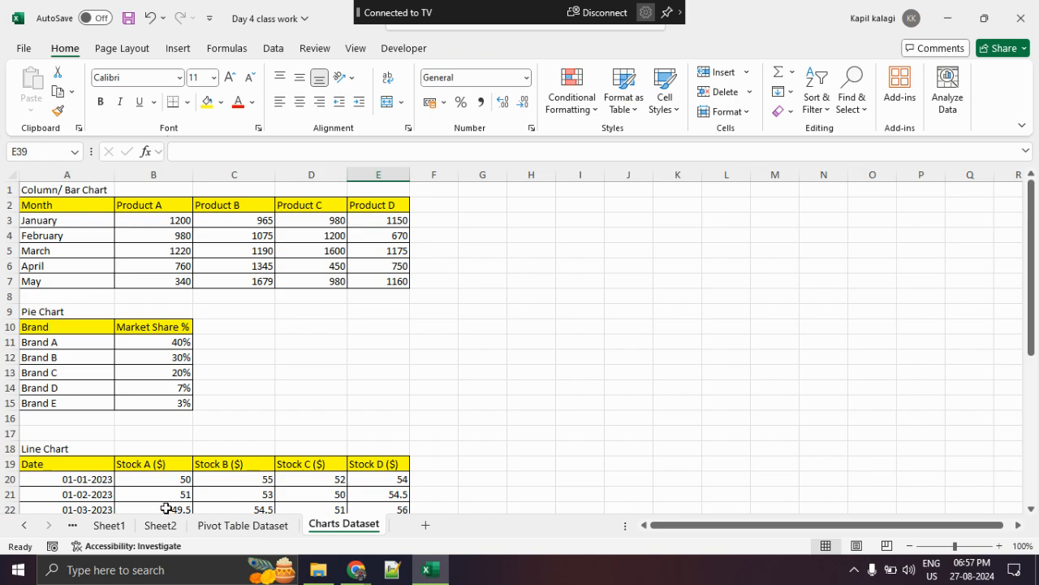
click(109, 526)
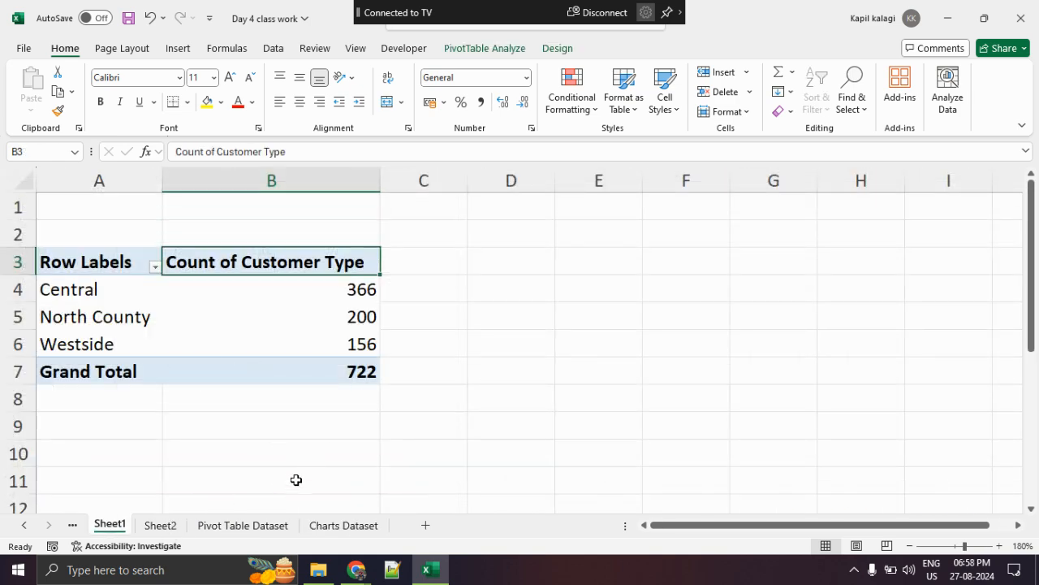
click(271, 526)
scroll(295, 376, up, 5)
scroll(296, 376, up, 1)
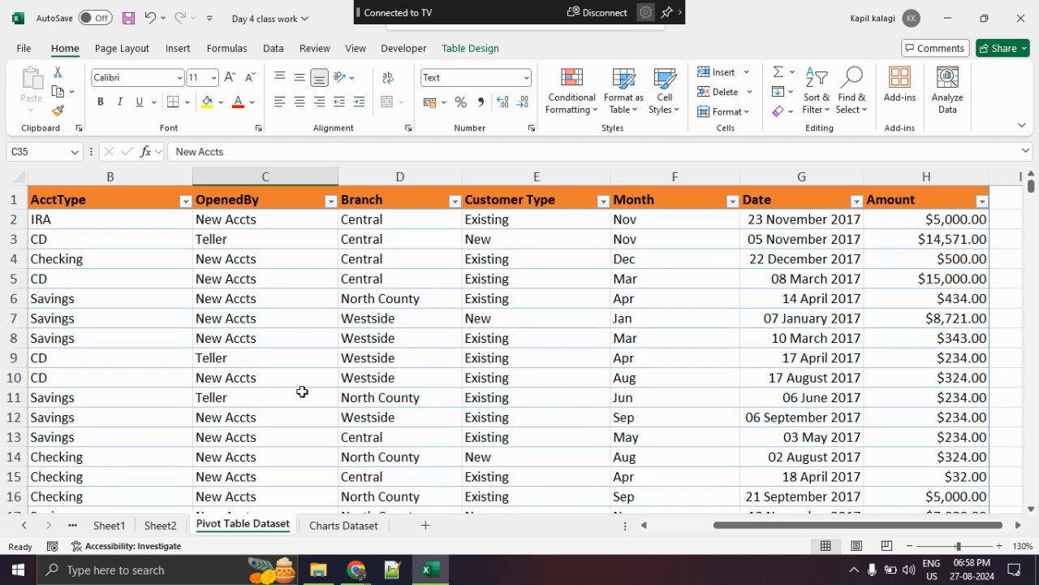
click(343, 525)
click(243, 526)
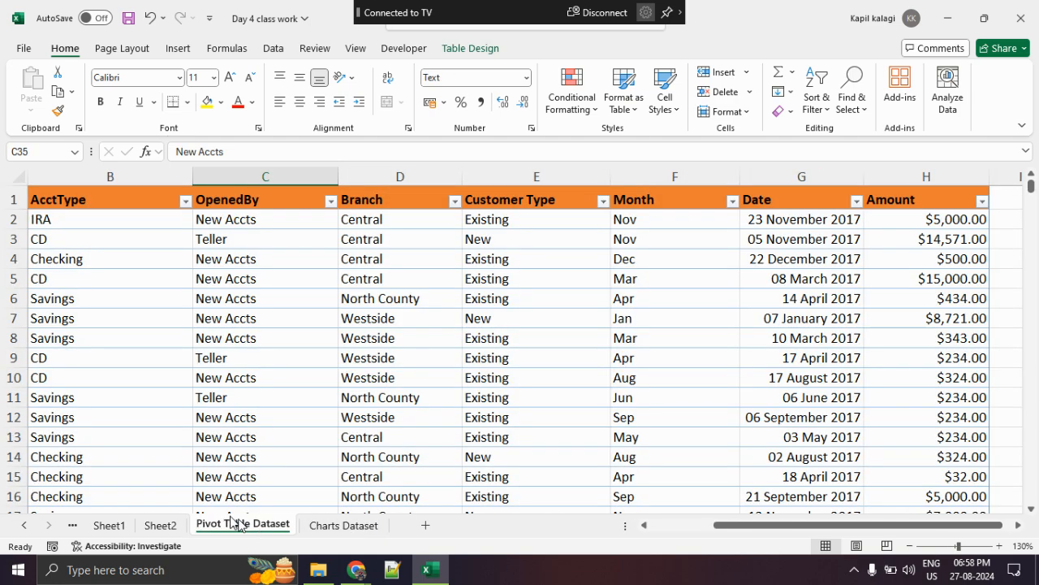
- Return to Sheet2, select PivotTable cell D10, show the PivotTable analysis commands, mark their heading, and clear the markup
click(160, 526)
click(297, 326)
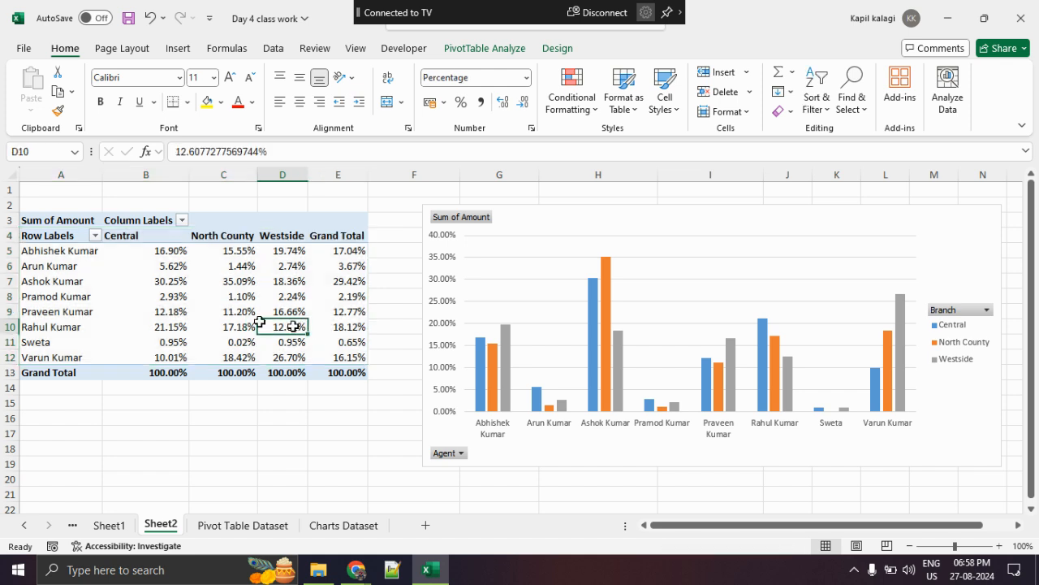
click(497, 55)
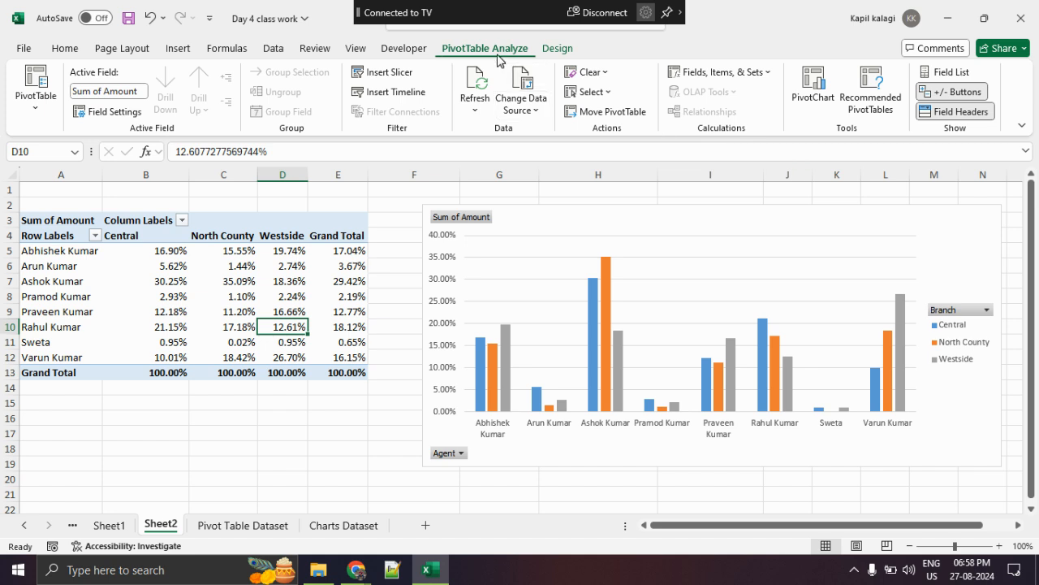
key(ctrl+2)
mouse_move(433, 51)
mouse_down()
mouse_move(472, 54)
mouse_move(455, 42)
mouse_up()
key(Escape)
- Underline the Insert Timeline command and clear the markup
key(ctrl+1)
click(307, 74)
drag(366, 120, 582, 123)
drag(288, 134, 571, 136)
key(Escape)
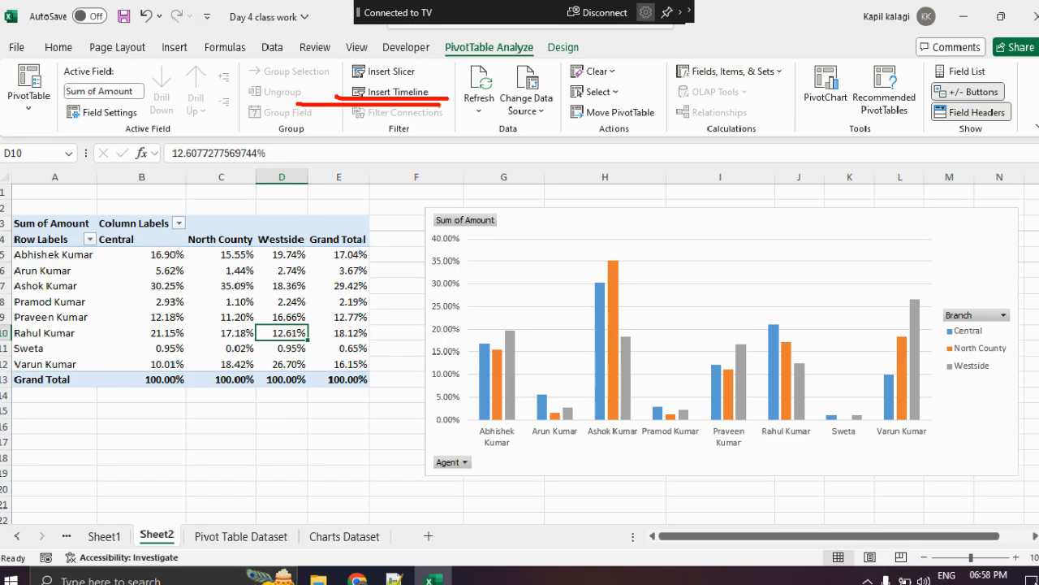
- Show the timeline fields available for the PivotTable, mark the Date field, clear the markup, and close the dialog without inserting a timeline
click(412, 95)
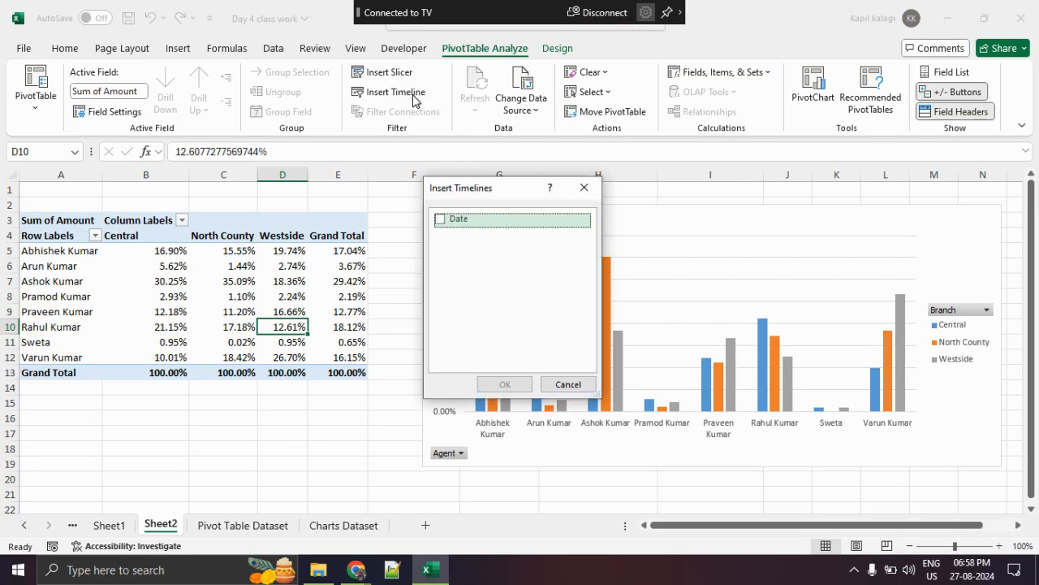
key(ctrl+1)
click(513, 201)
drag(507, 200, 522, 258)
drag(539, 332, 520, 212)
key(Escape)
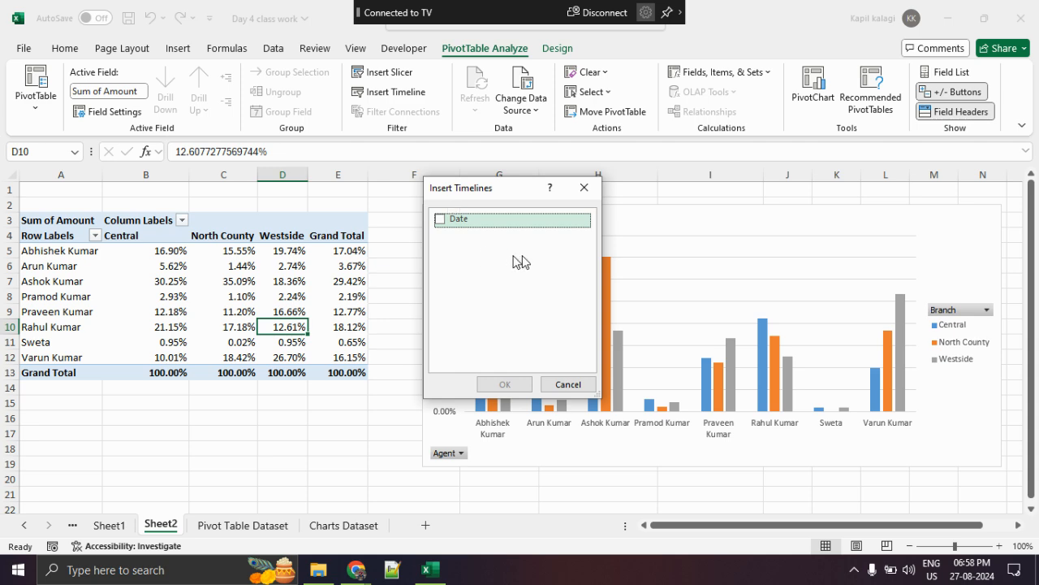
click(583, 187)
- Return to the Pivot Table Dataset sheet and select the first Amount values, followed by the dates in G3:G16
click(272, 524)
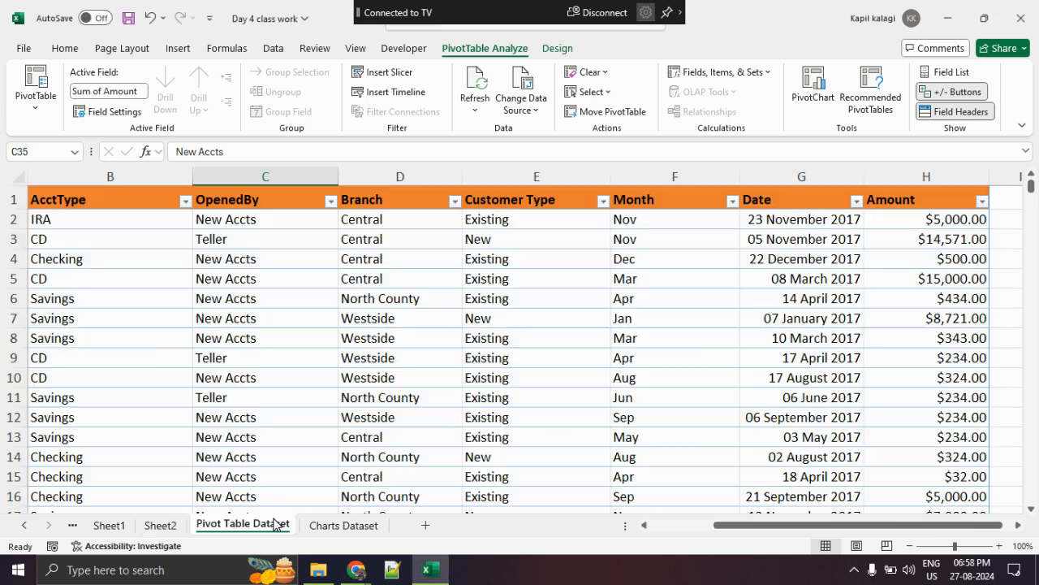
drag(928, 227, 935, 312)
drag(953, 399, 952, 497)
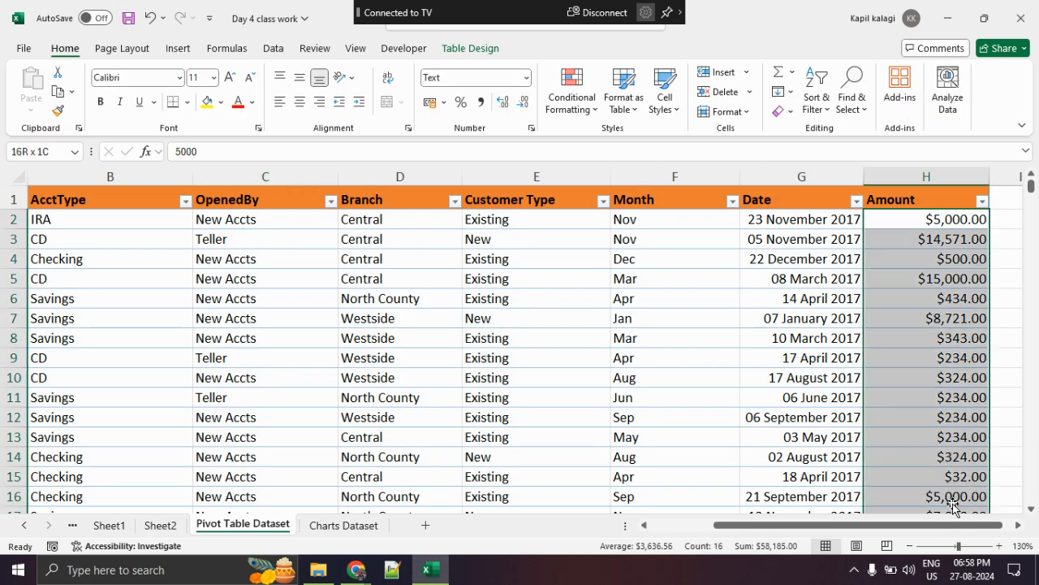
drag(783, 238, 811, 486)
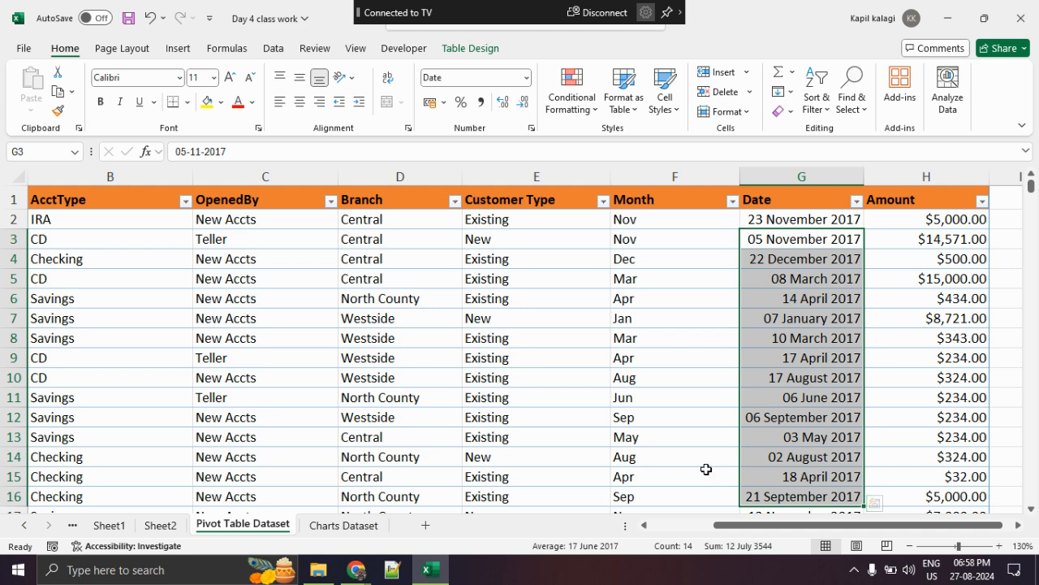
- Briefly check the Charts Dataset sheet, then return to the PivotTable on Sheet2 and insert a timeline for the Date field
click(362, 529)
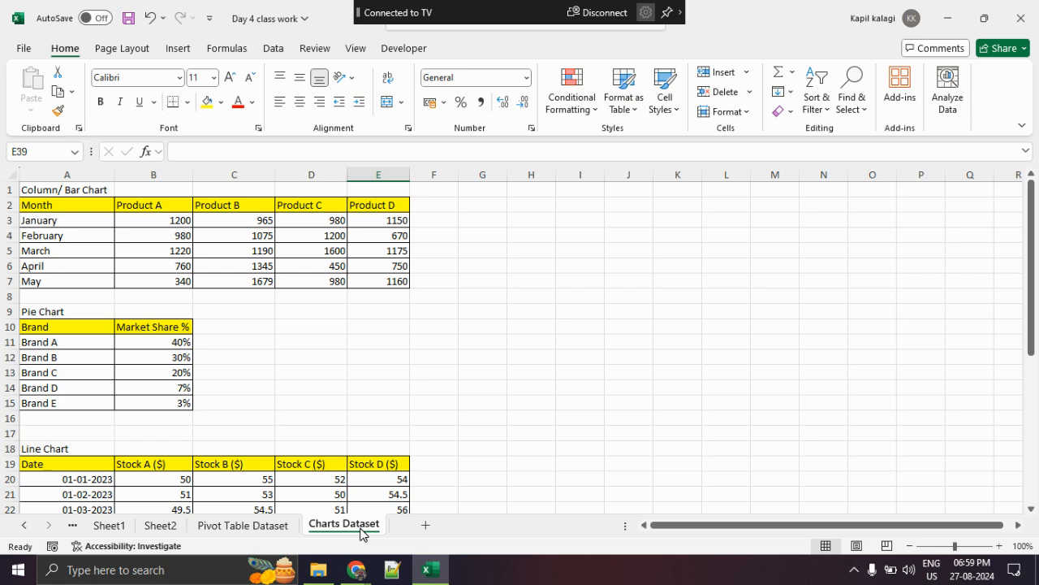
click(254, 527)
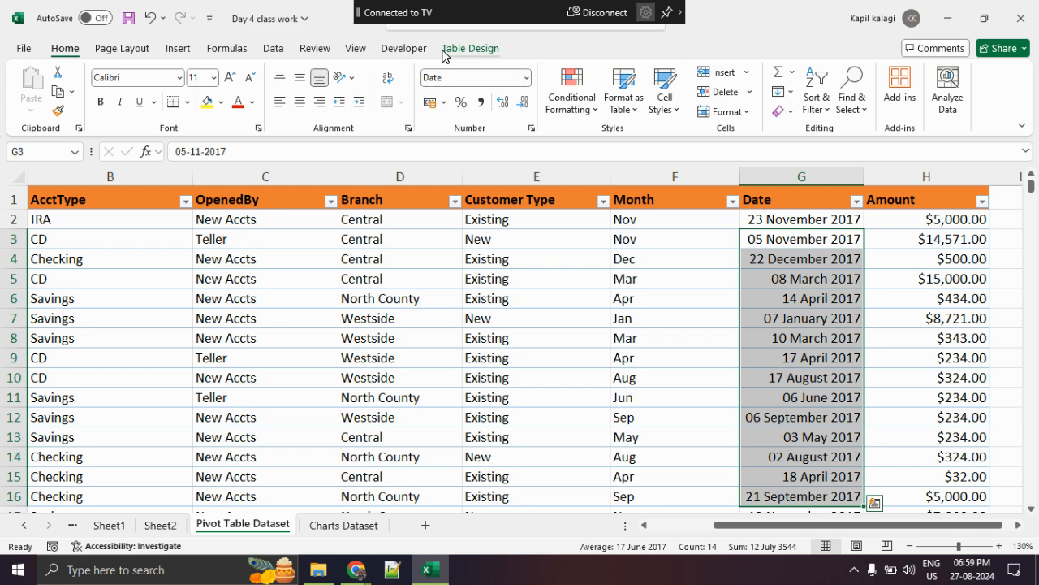
click(161, 526)
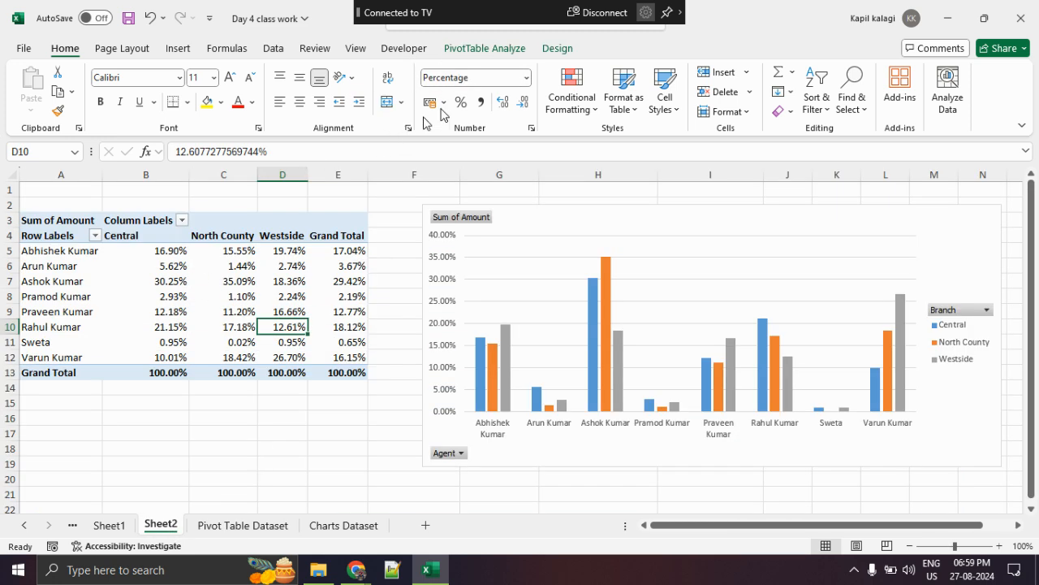
click(508, 50)
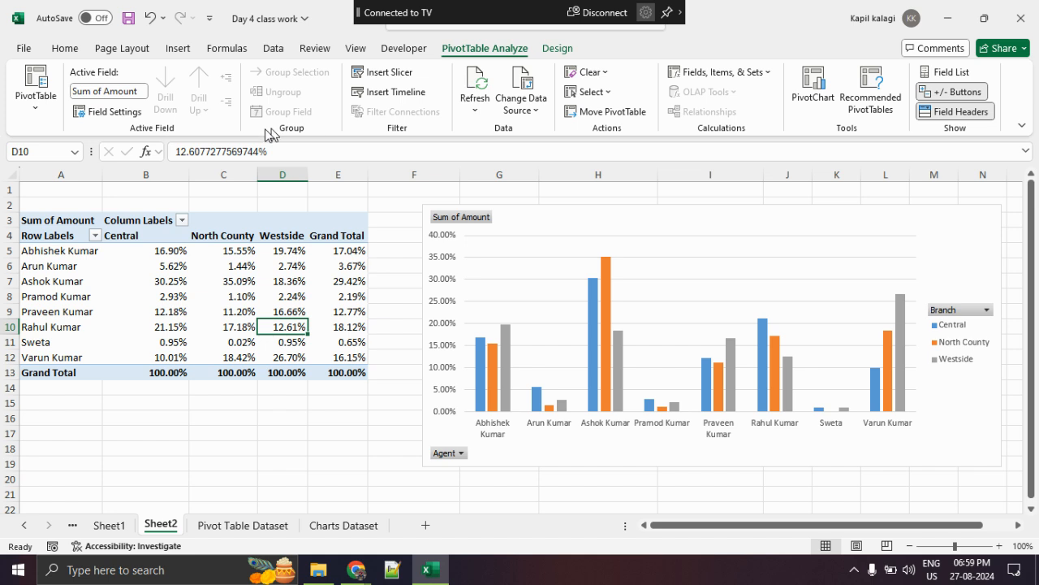
click(376, 96)
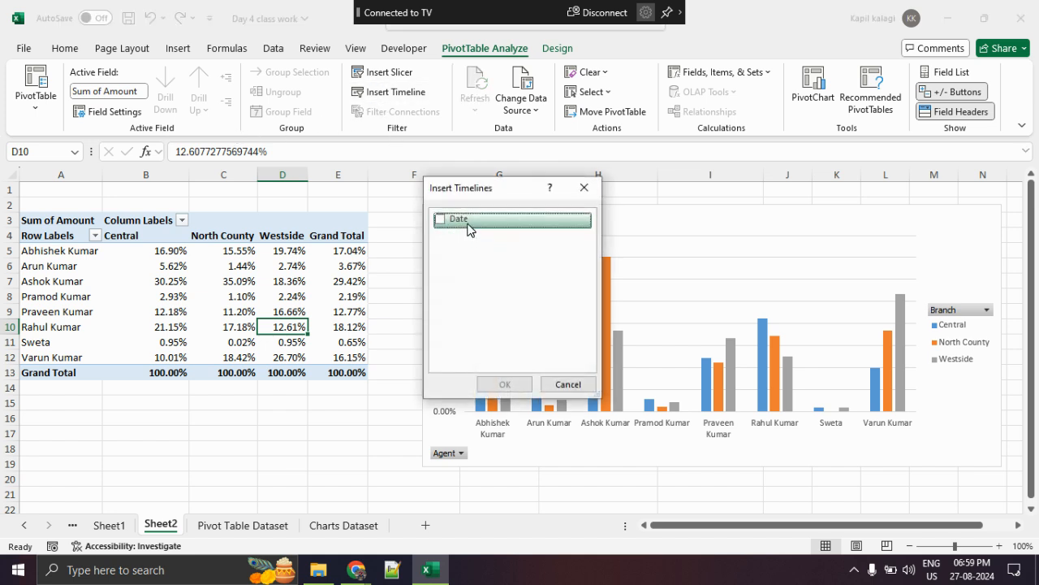
click(440, 219)
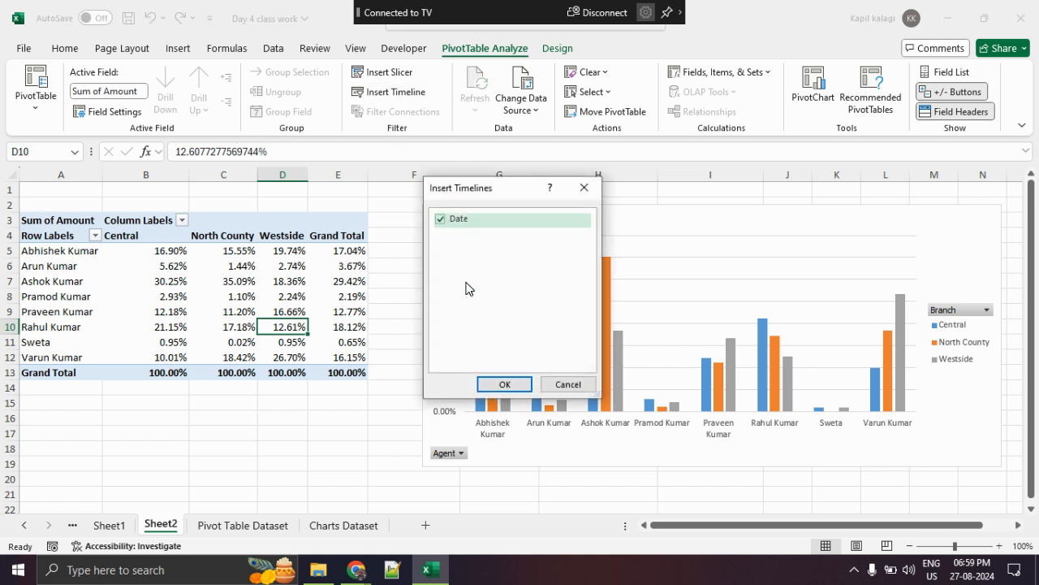
click(504, 384)
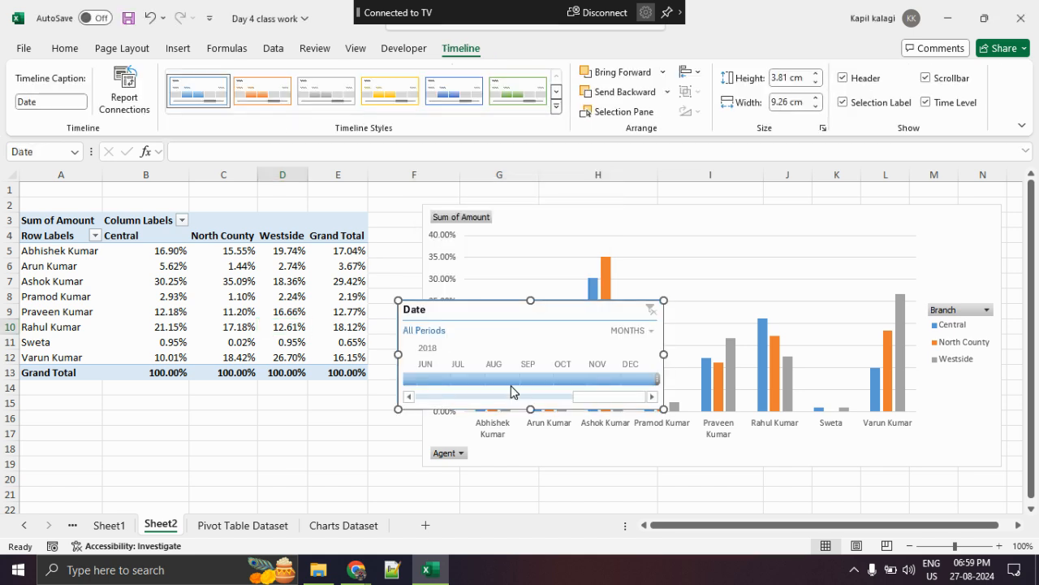
- Move the Date timeline below the PivotTable and apply the green timeline style to it
drag(529, 316, 364, 410)
mouse_move(481, 39)
mouse_down()
mouse_move(430, 36)
mouse_move(471, 38)
mouse_move(198, 67)
mouse_move(652, 115)
mouse_move(359, 95)
mouse_up()
key(Escape)
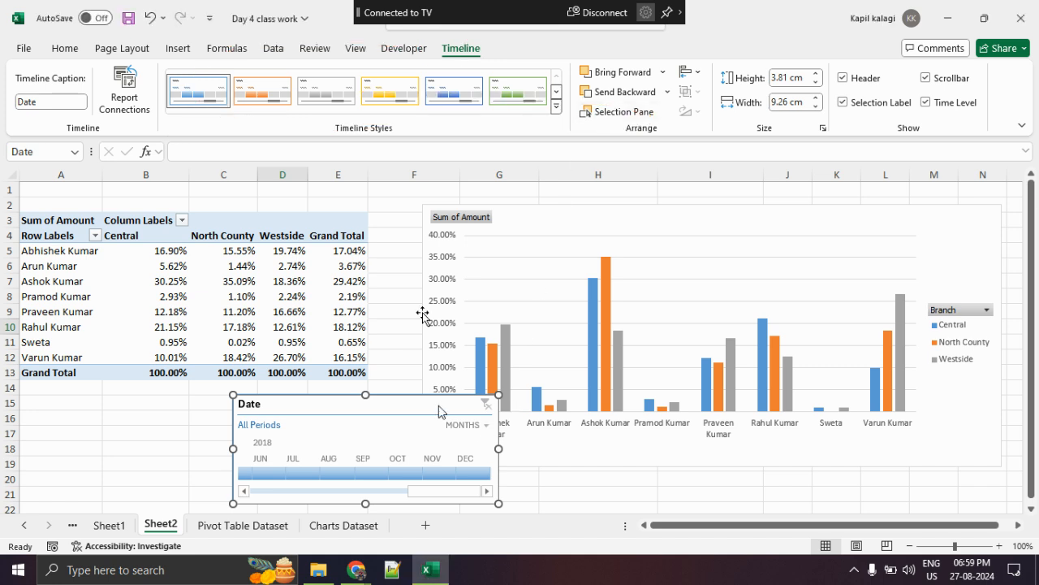
click(391, 91)
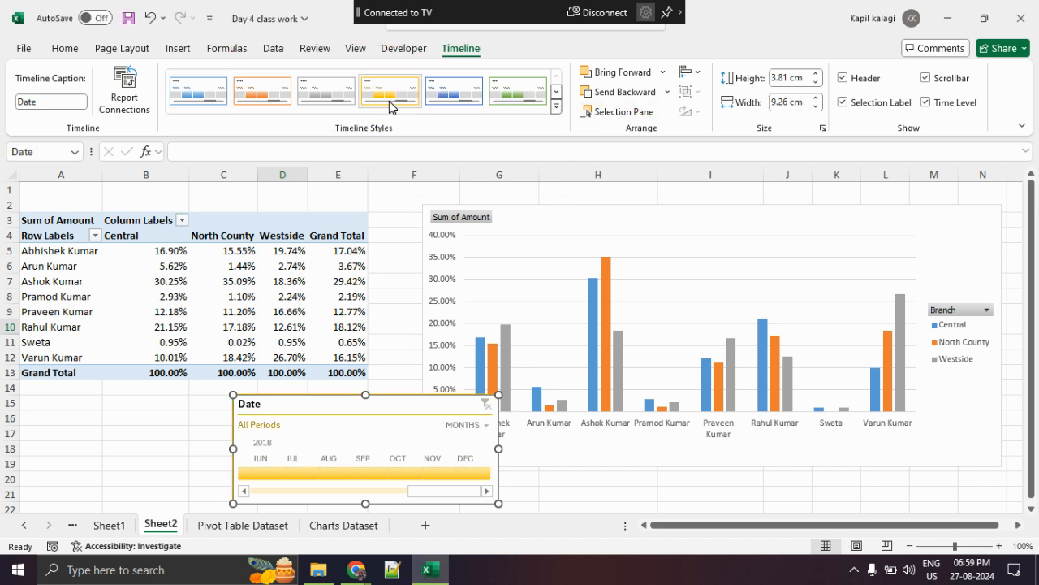
click(523, 93)
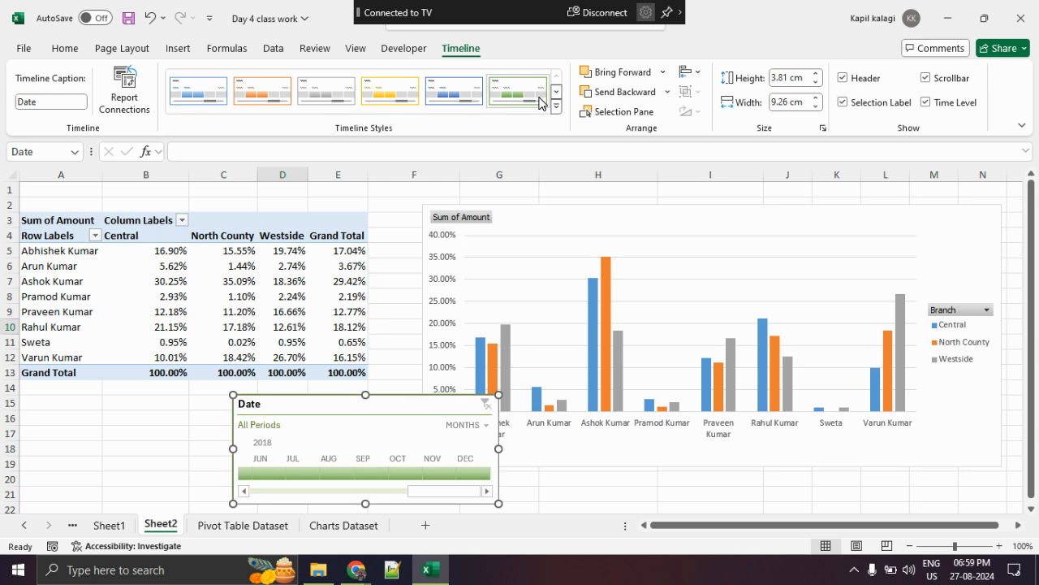
- Select the PivotChart, mark its contextual command headings, and clear the markup
click(559, 228)
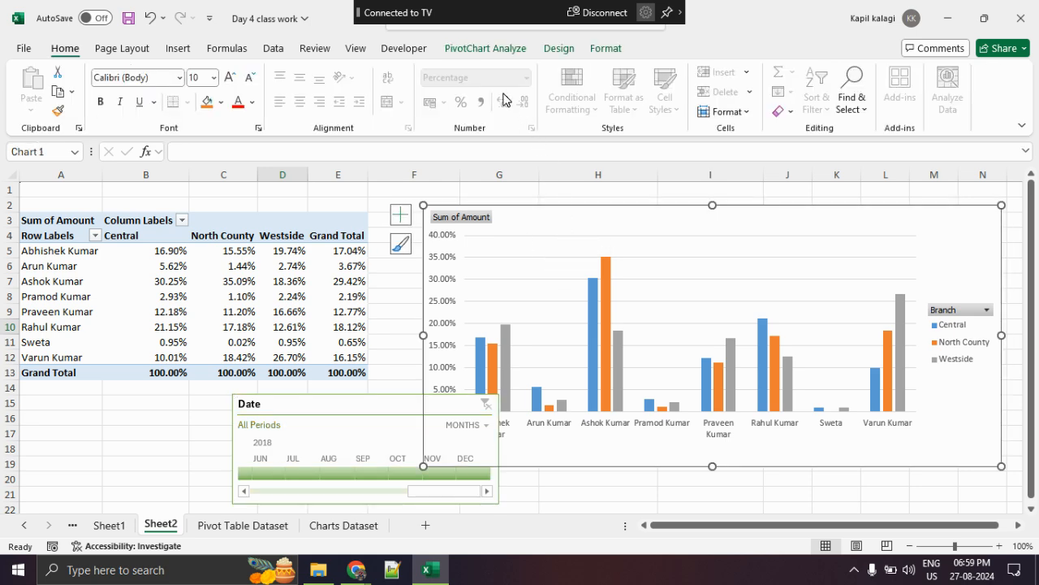
key(ctrl+1)
click(507, 57)
drag(360, 130, 647, 73)
key(Escape)
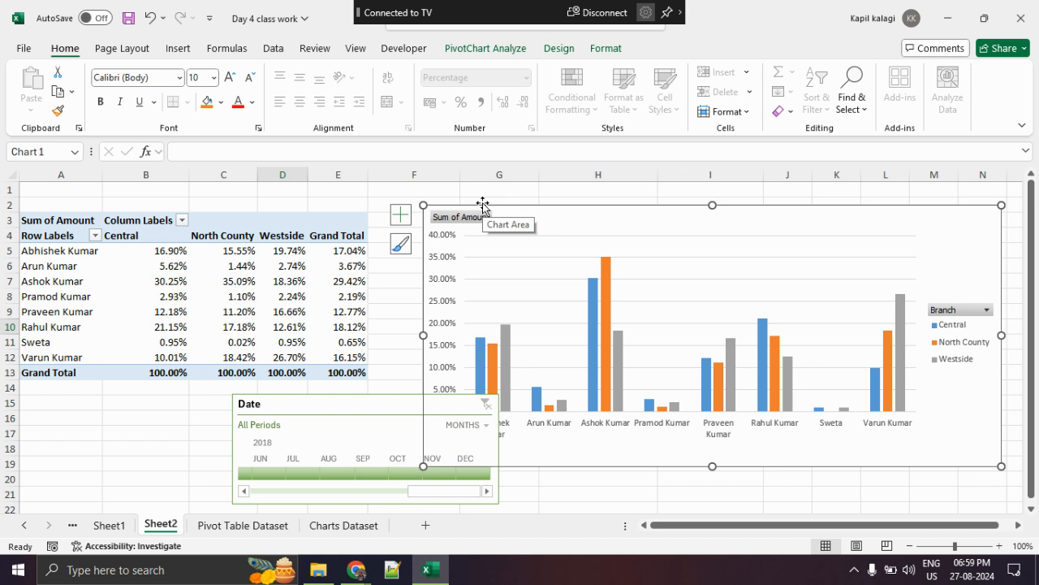
- Move the Date timeline clear of the PivotChart and show its months from January 2017
click(329, 406)
drag(329, 406, 242, 413)
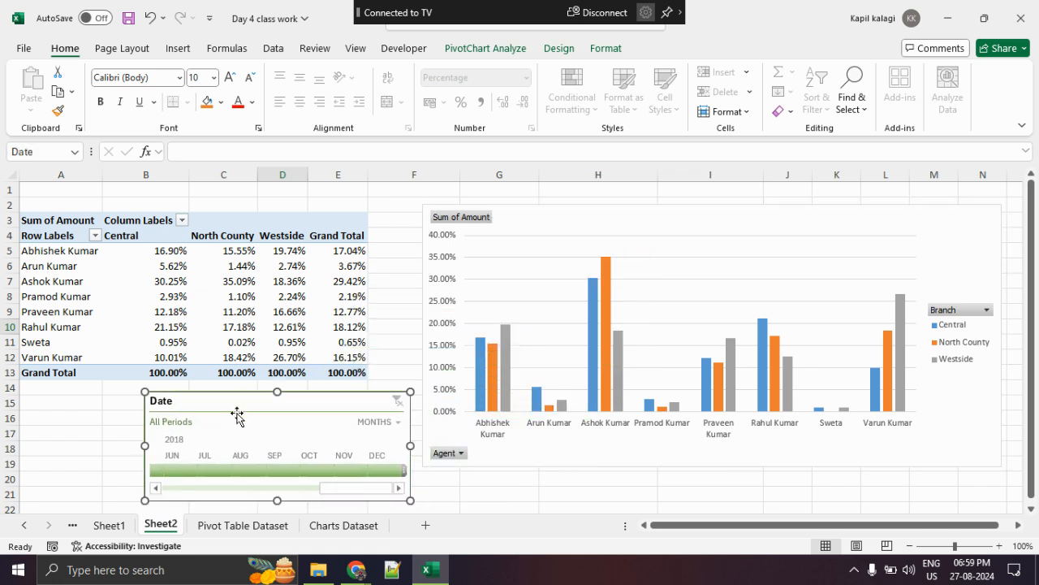
drag(327, 490, 155, 486)
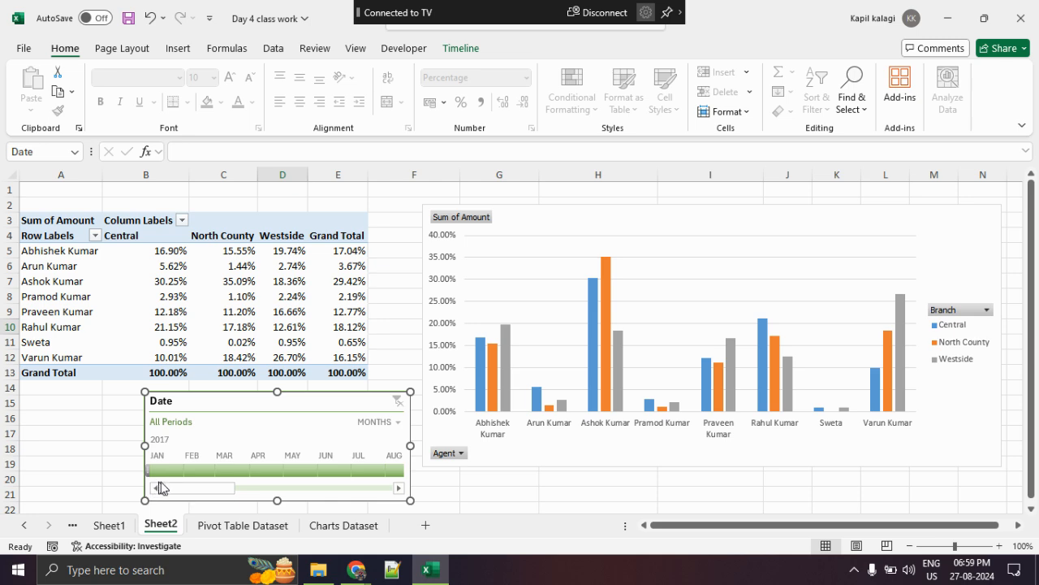
- Circle the 2017 label and mark the AUG label on the timeline, and clear the markup
key(ctrl+1)
click(173, 434)
mouse_move(203, 405)
mouse_down()
mouse_move(214, 428)
mouse_move(163, 412)
mouse_up()
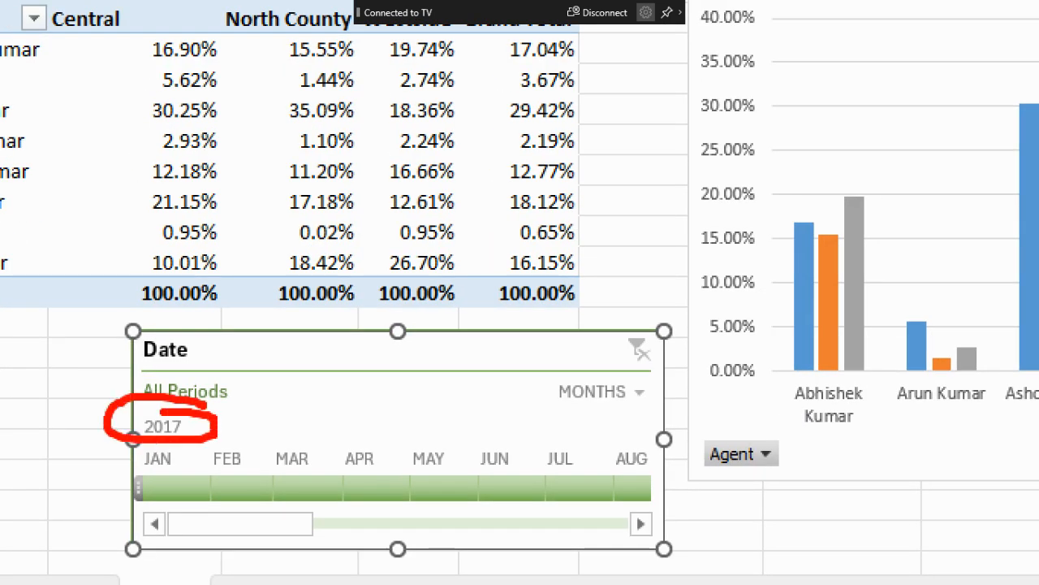
drag(622, 441, 693, 455)
key(Escape)
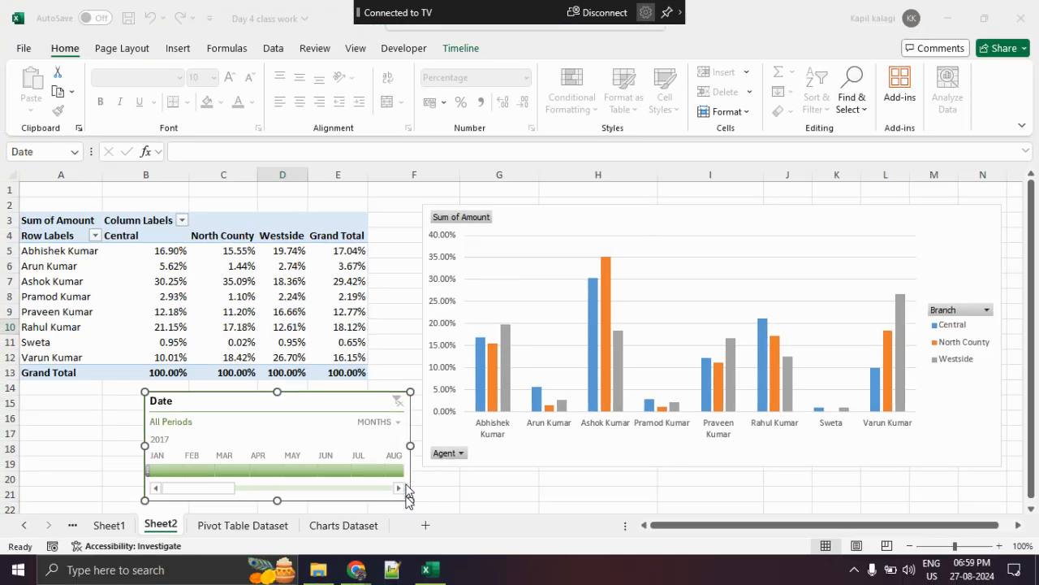
- Show the later 2017 months on the timeline, mark their labels, and clear the markup
click(400, 487)
click(399, 487)
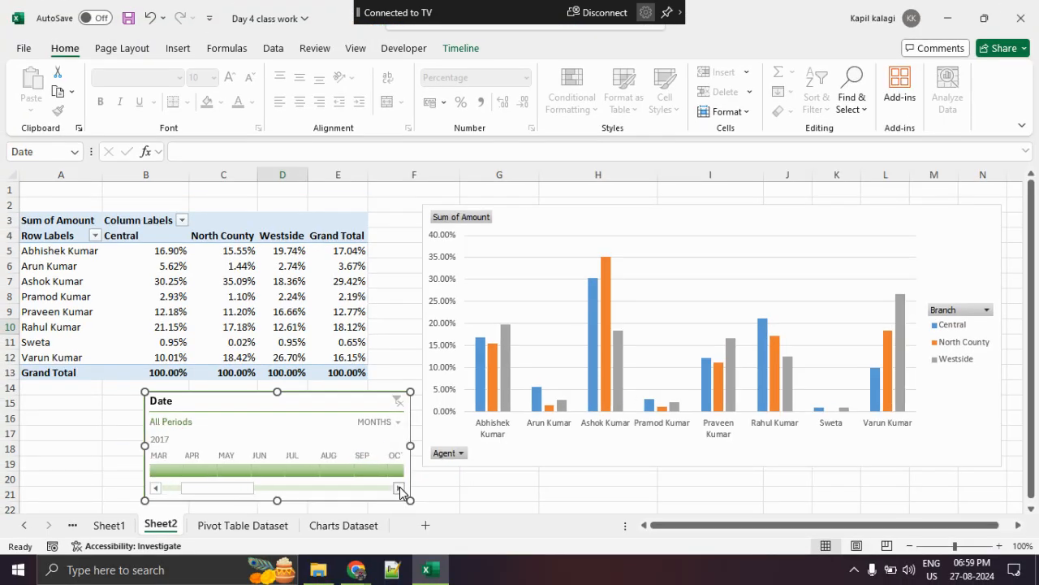
key(ctrl+1)
click(334, 446)
mouse_move(339, 439)
mouse_down()
mouse_move(419, 512)
mouse_move(416, 455)
mouse_up()
key(Escape)
- Filter the PivotTable with the timeline to Aug 2017, followed by Oct 2017
click(344, 473)
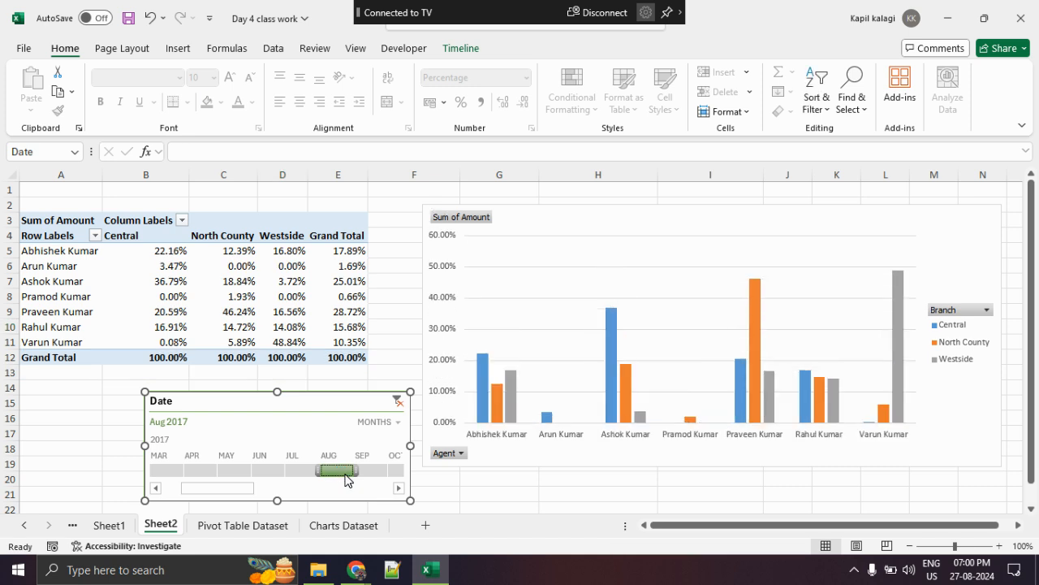
click(398, 488)
click(306, 471)
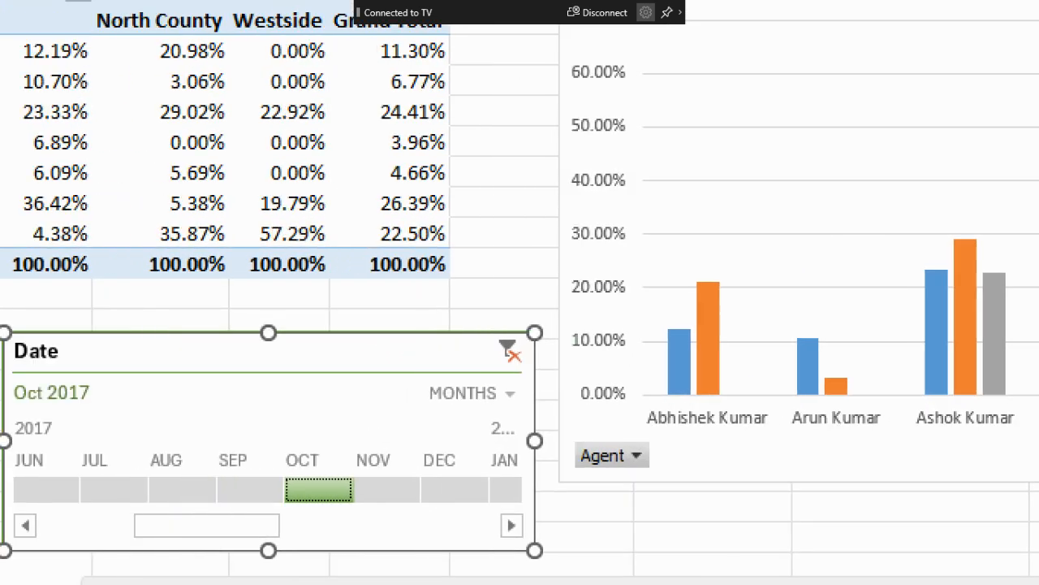
- Mark the October selection, circle two zero values in the Westside column and the whole filtered PivotTable, and clear the markup
mouse_move(416, 449)
mouse_down()
mouse_move(341, 530)
mouse_move(323, 448)
mouse_move(293, 440)
mouse_up()
mouse_move(180, 364)
mouse_down()
mouse_move(54, 367)
mouse_move(113, 340)
mouse_up()
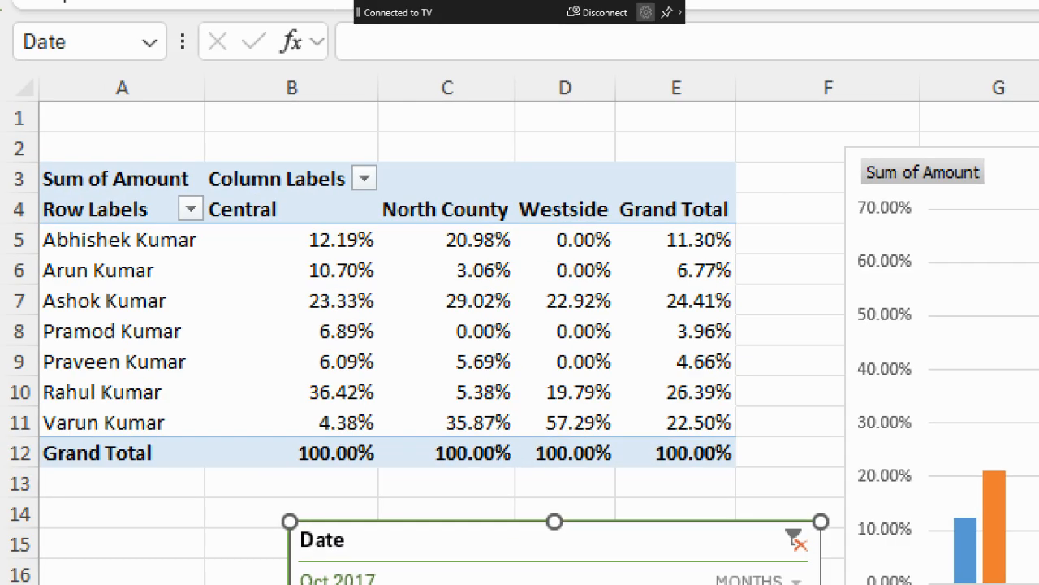
mouse_move(607, 306)
mouse_down()
mouse_move(508, 367)
mouse_move(616, 302)
mouse_move(567, 297)
mouse_up()
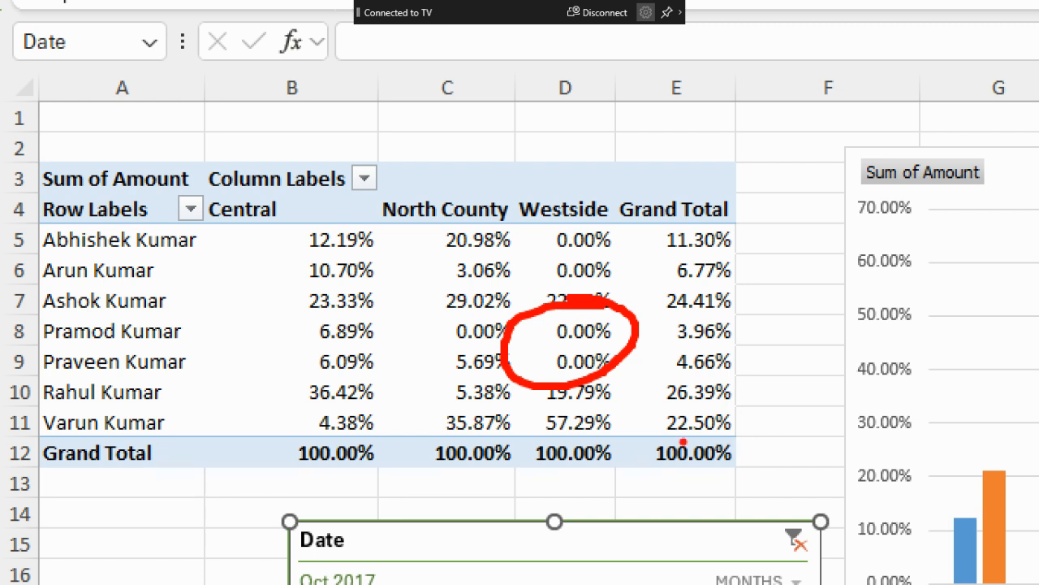
mouse_move(710, 202)
mouse_down()
mouse_move(579, 163)
mouse_move(974, 532)
mouse_move(599, 160)
mouse_up()
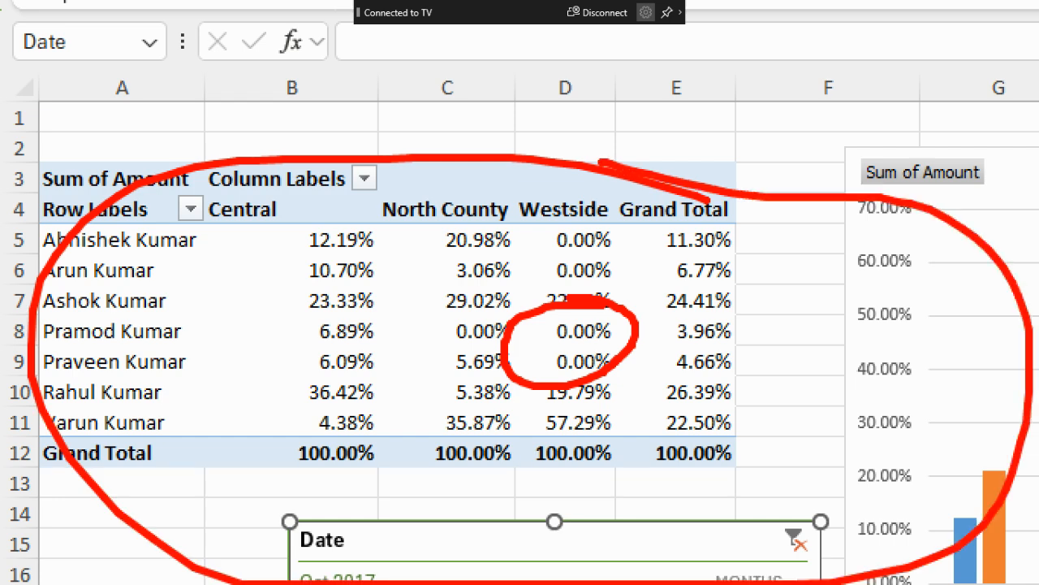
key(Escape)
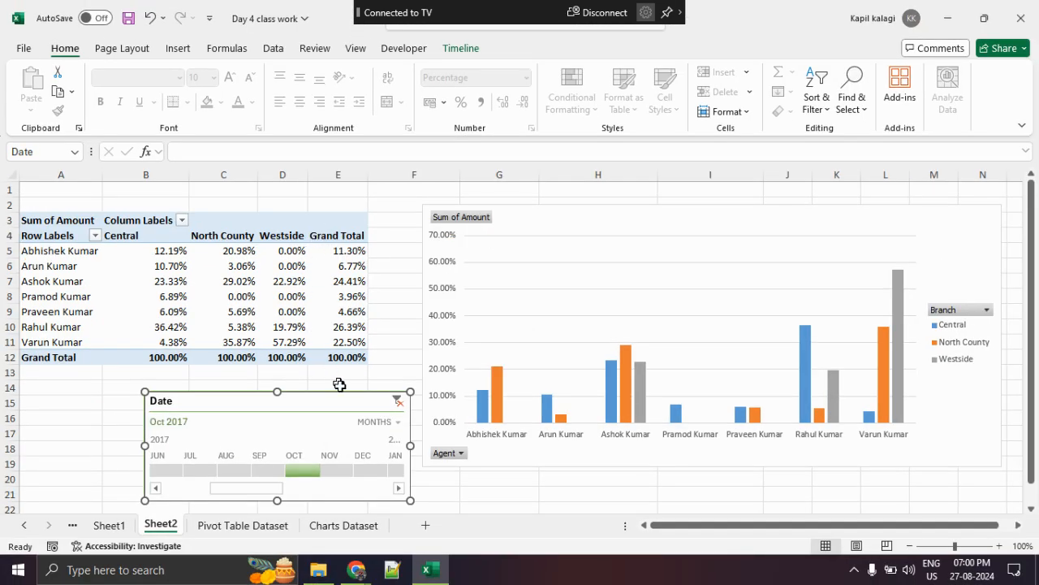
- Mark the time levels available for the timeline, clear the markup, and set the level to Days
click(398, 422)
key(ctrl+1)
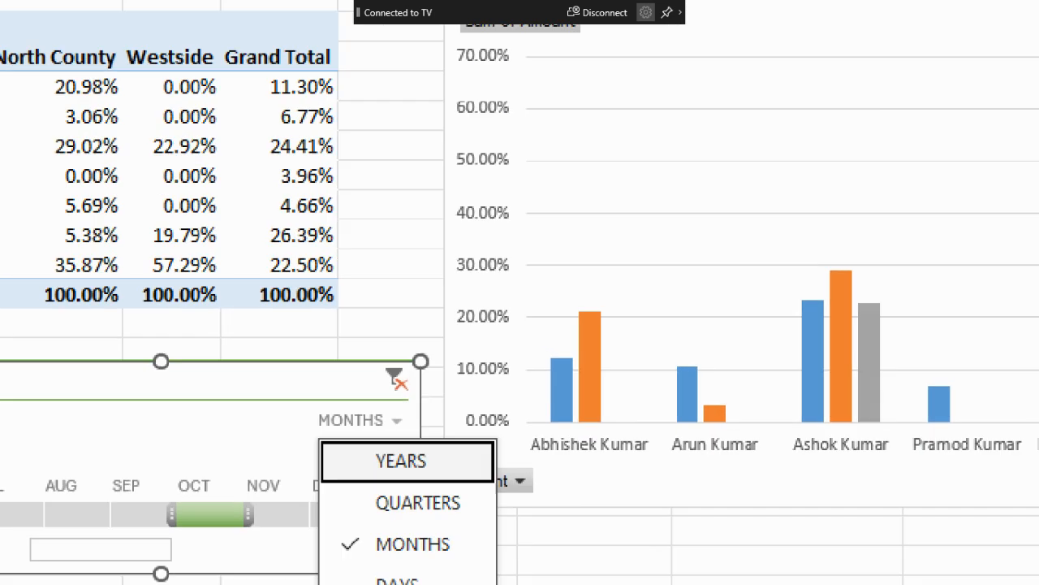
click(391, 513)
mouse_move(354, 519)
mouse_down()
mouse_move(510, 484)
mouse_move(272, 422)
mouse_move(497, 501)
mouse_up()
key(Escape)
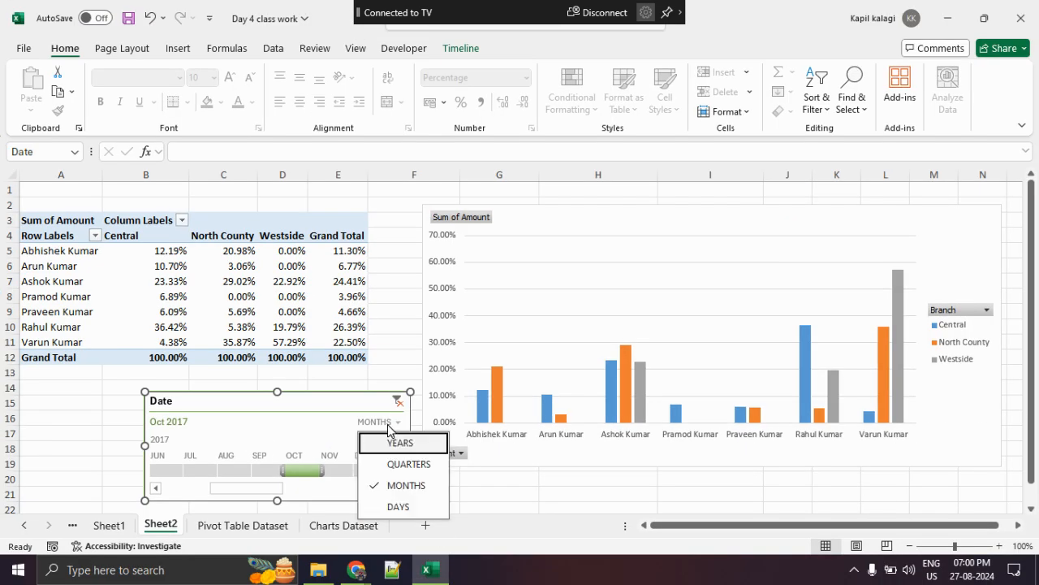
click(404, 506)
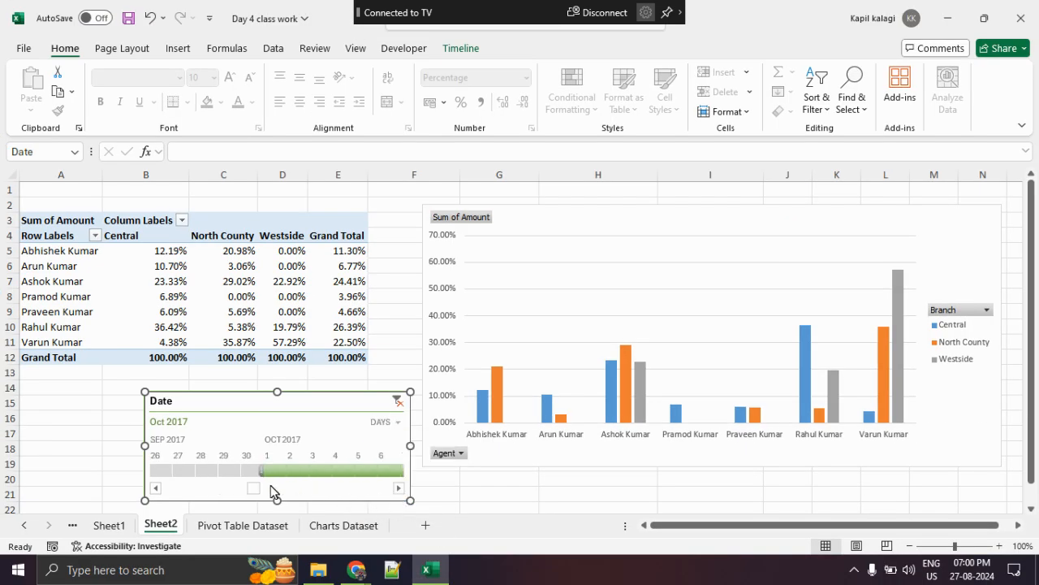
- Filter the timeline to Feb 7, 2018 and reposition it over the lower part of the PivotTable area
mouse_move(257, 490)
mouse_down()
mouse_move(246, 491)
mouse_move(281, 493)
mouse_move(241, 491)
mouse_up()
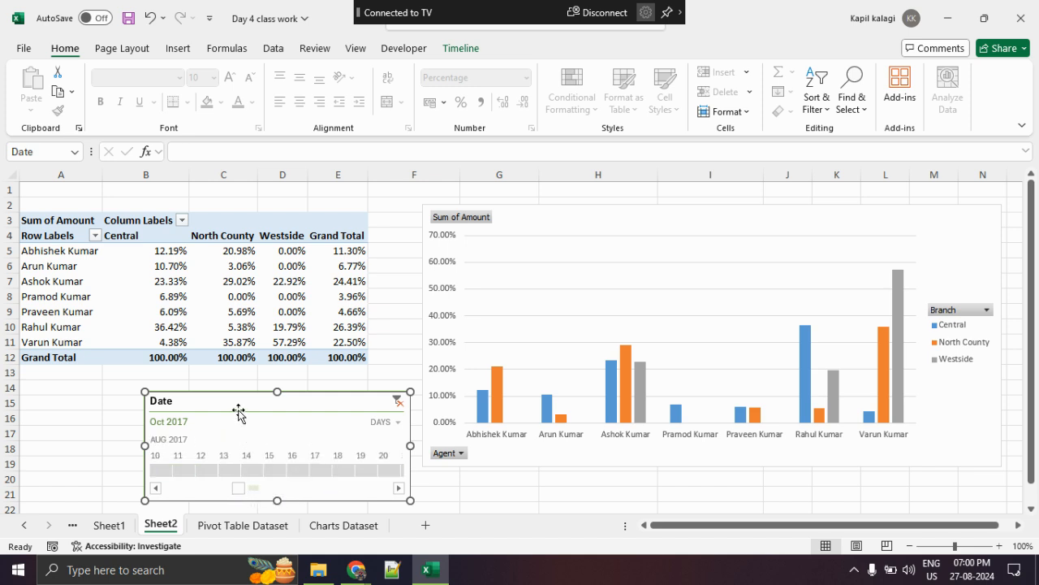
drag(239, 412, 216, 314)
drag(215, 389, 273, 390)
click(219, 376)
drag(203, 306, 161, 329)
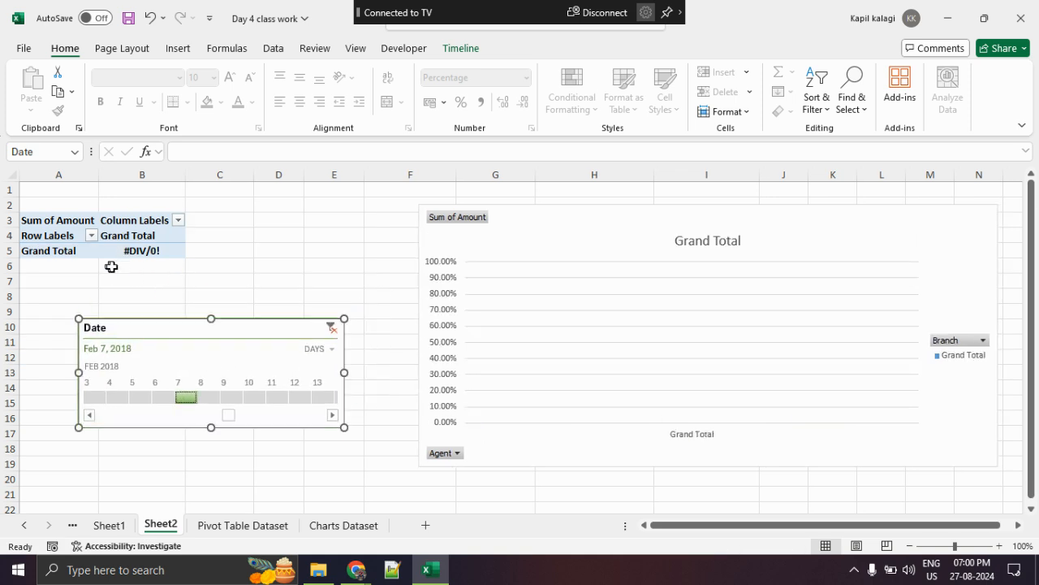
- Filter the timeline to several other February 2018 days in turn, ending with Feb 9, 2018
click(249, 396)
drag(269, 398, 301, 397)
click(210, 397)
click(119, 398)
click(141, 398)
click(230, 398)
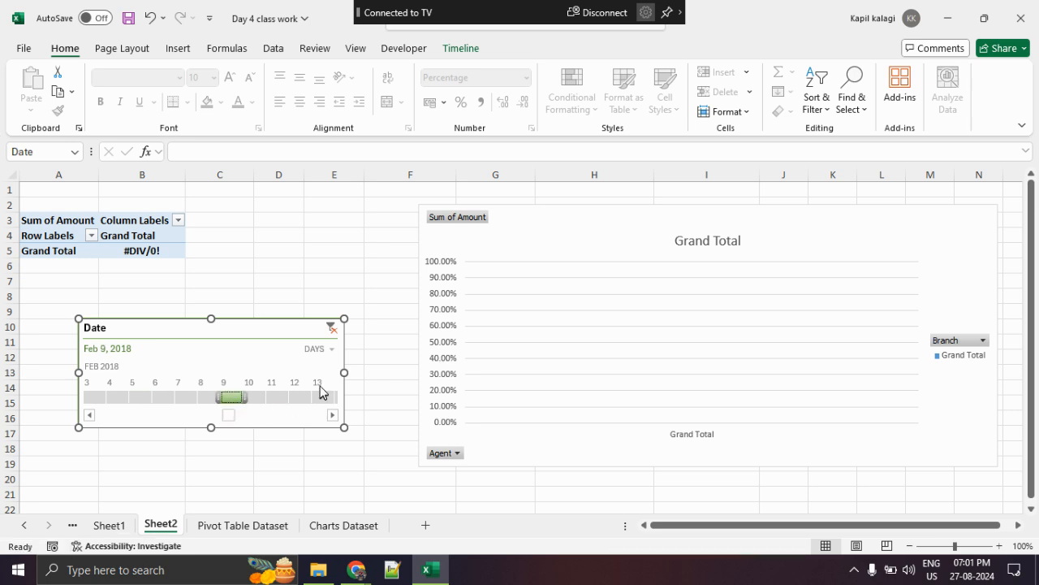
- Set the timeline level to Quarters, filter by Q2, Q3, and Q4 2017 in turn, and circle the PivotChart before clearing the markup
click(323, 350)
click(327, 389)
click(122, 397)
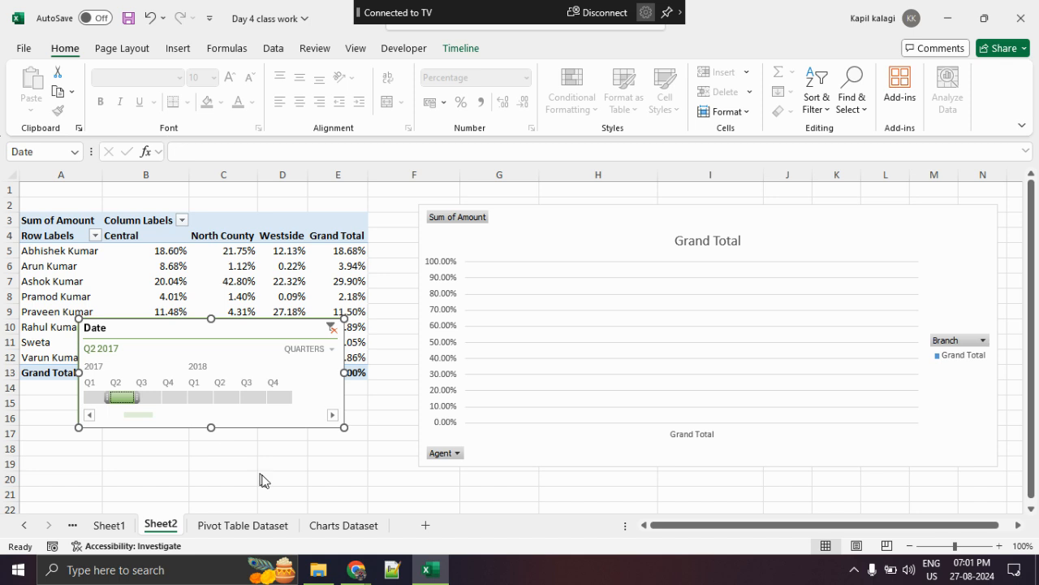
click(150, 398)
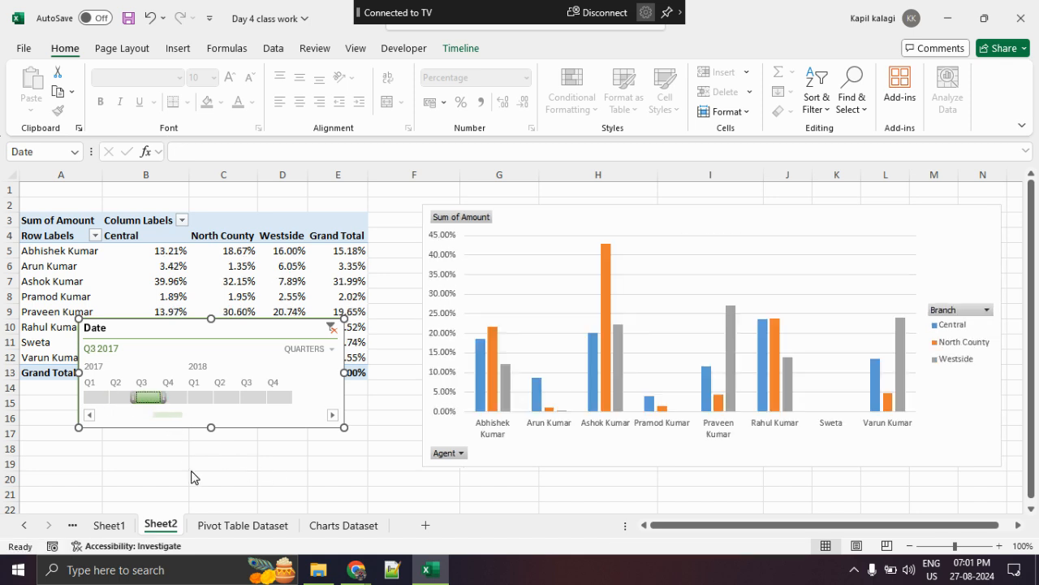
click(183, 402)
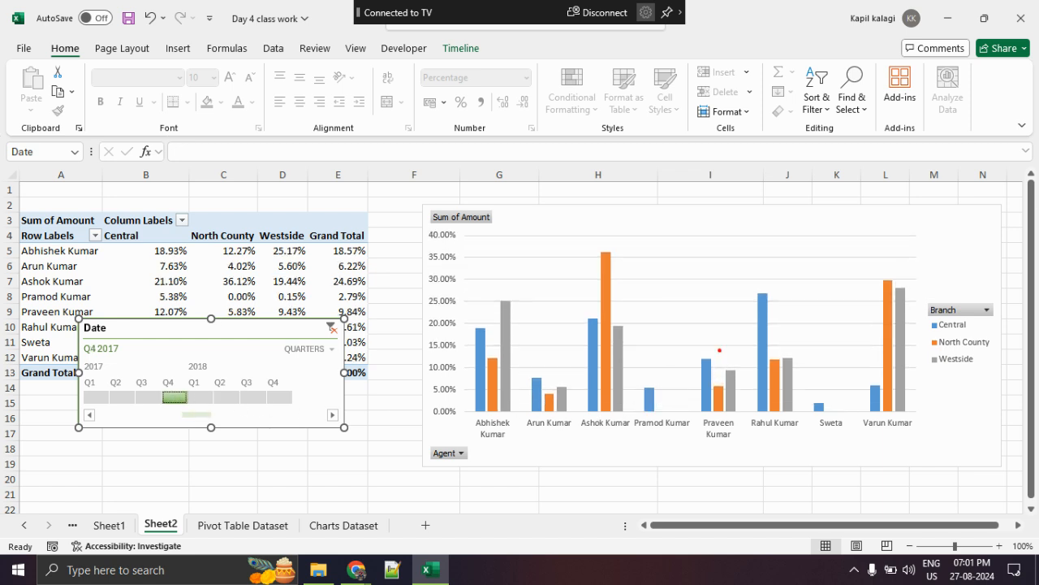
mouse_move(898, 259)
mouse_down()
mouse_move(848, 251)
mouse_move(859, 437)
mouse_move(784, 270)
mouse_up()
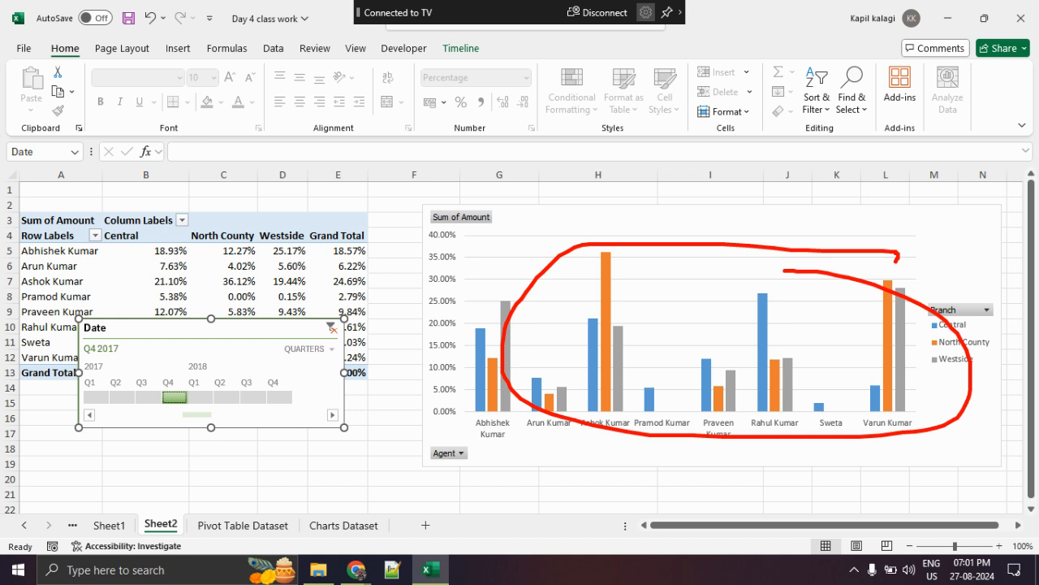
key(Escape)
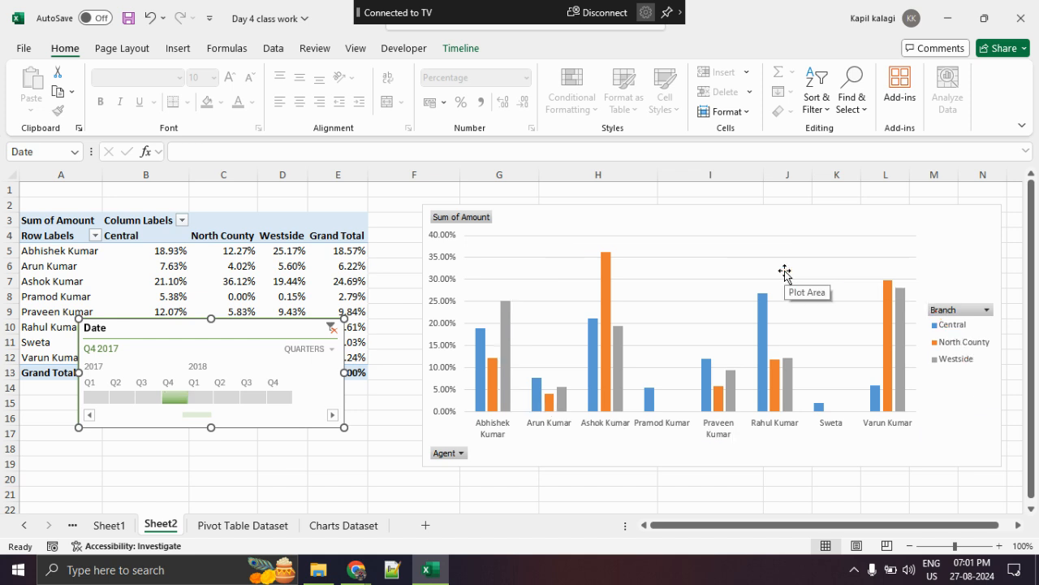
- Set the timeline level to Years and filter the PivotTable to 2017
click(312, 348)
click(328, 368)
click(104, 397)
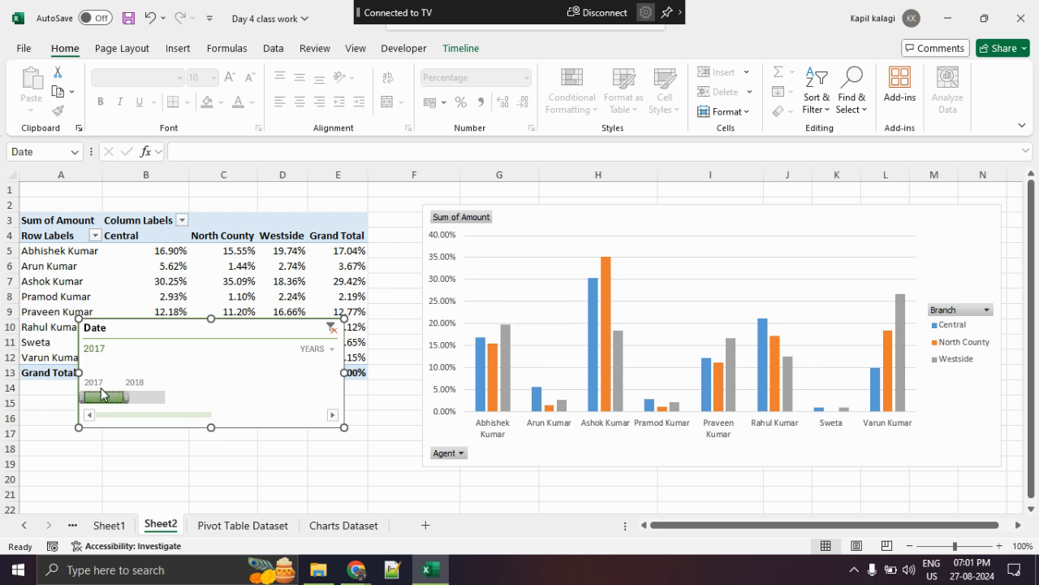
- Insert a slicer for the Branch field of the PivotTable on Sheet2
mouse_move(101, 394)
mouse_down()
mouse_move(144, 399)
mouse_move(109, 401)
mouse_up()
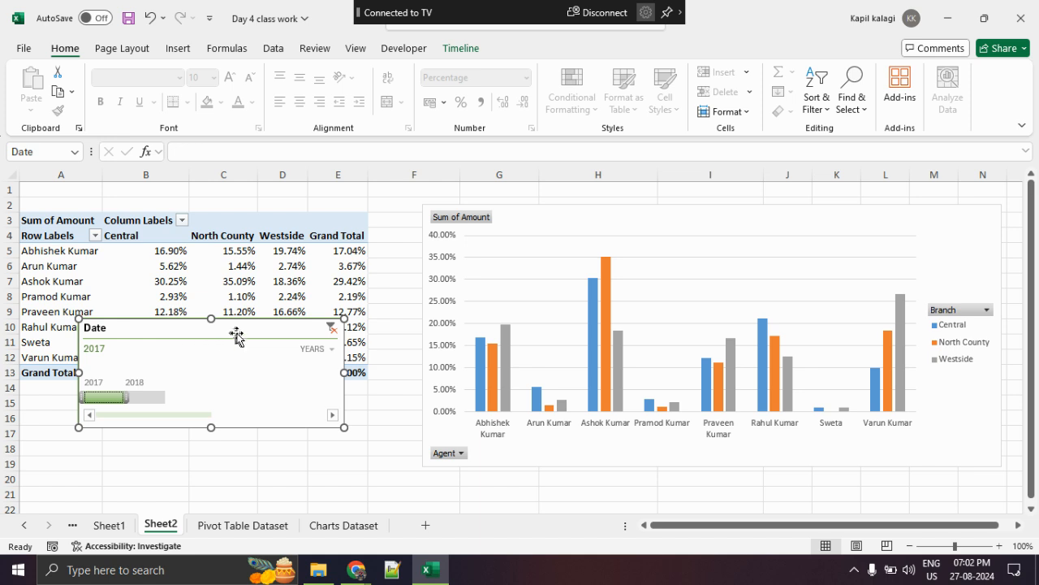
click(406, 48)
click(204, 263)
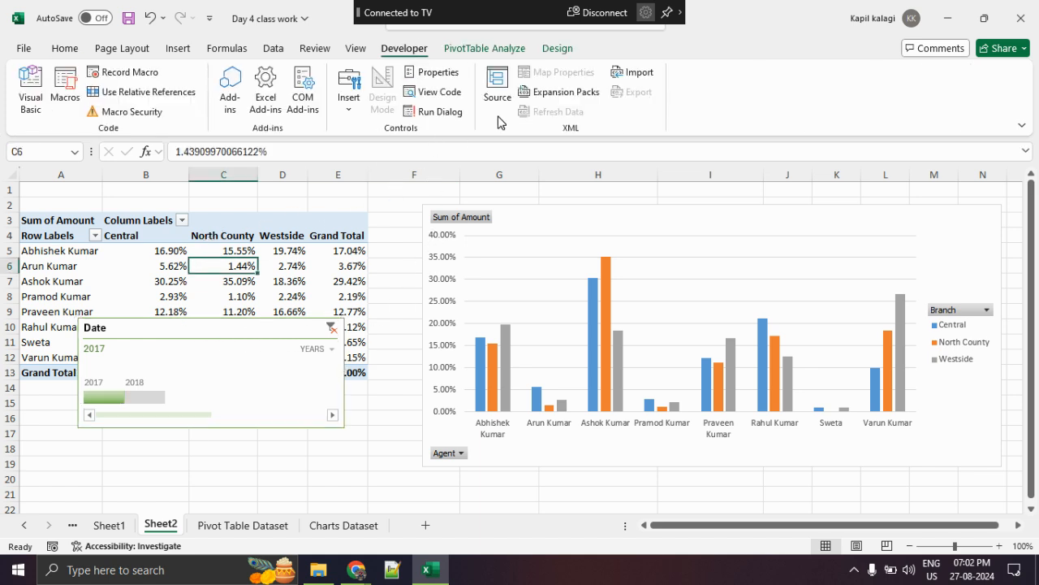
click(473, 51)
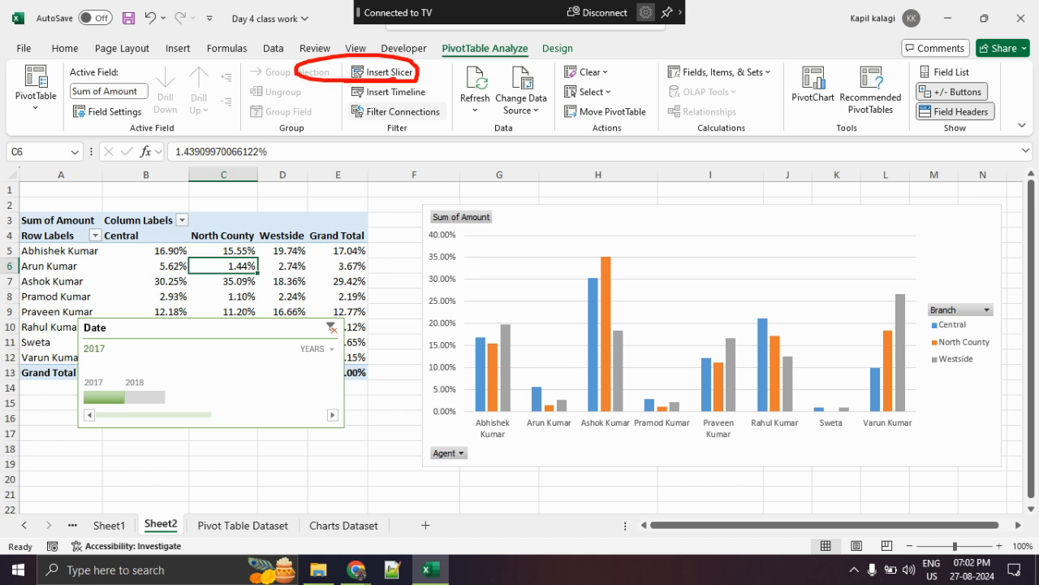
click(395, 75)
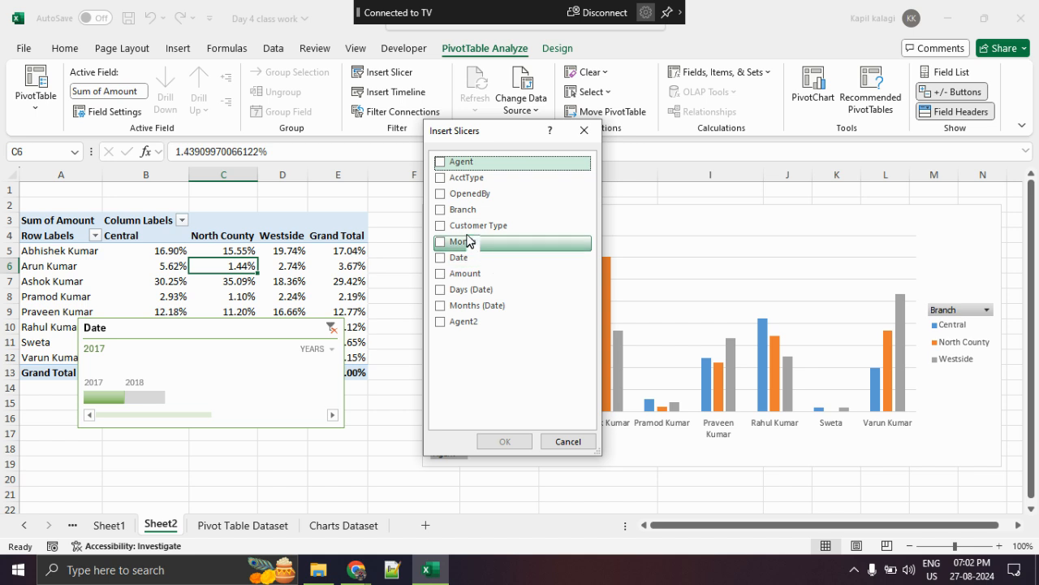
click(443, 210)
click(503, 440)
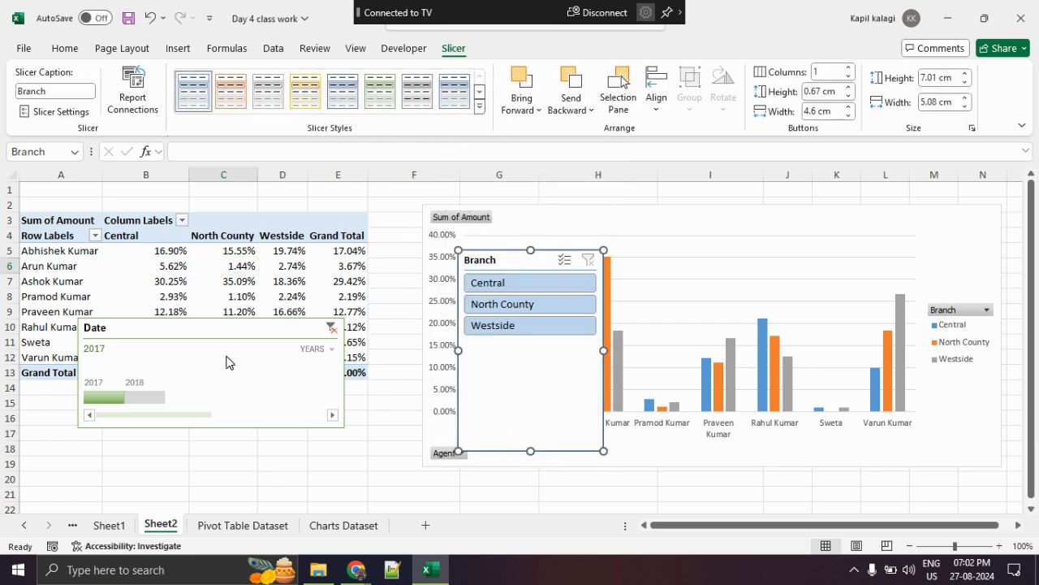
- Place the Date timeline below the PivotTable and the Branch slicer beside it, filtering by Central and then by North County
drag(204, 332, 269, 418)
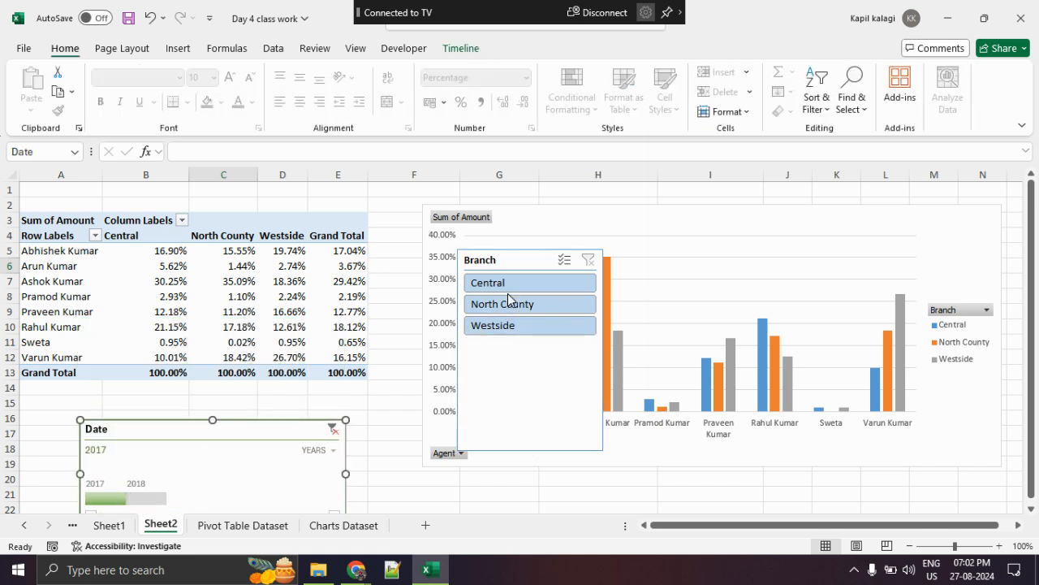
click(509, 286)
drag(513, 265, 321, 219)
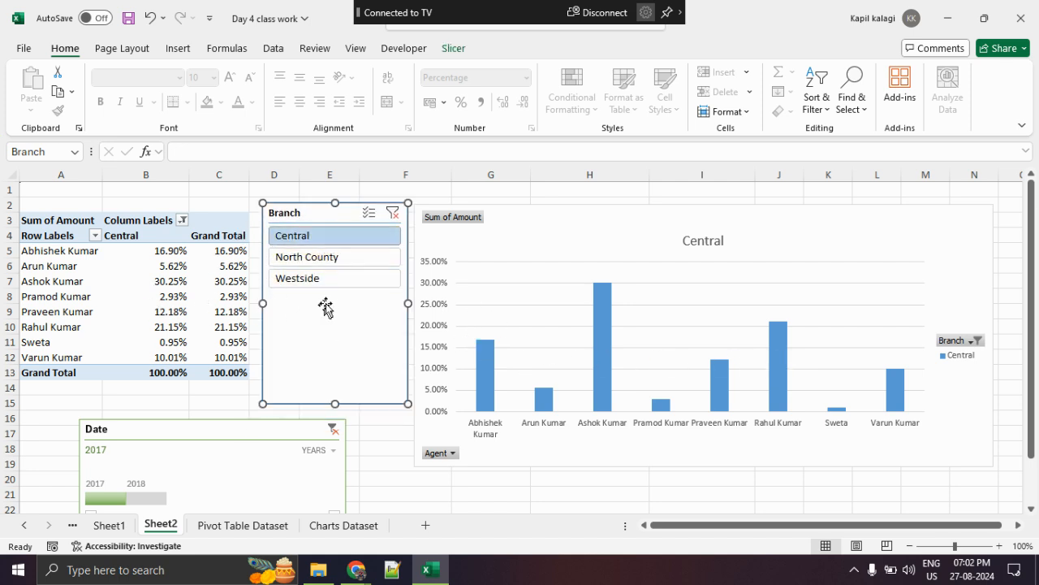
click(340, 258)
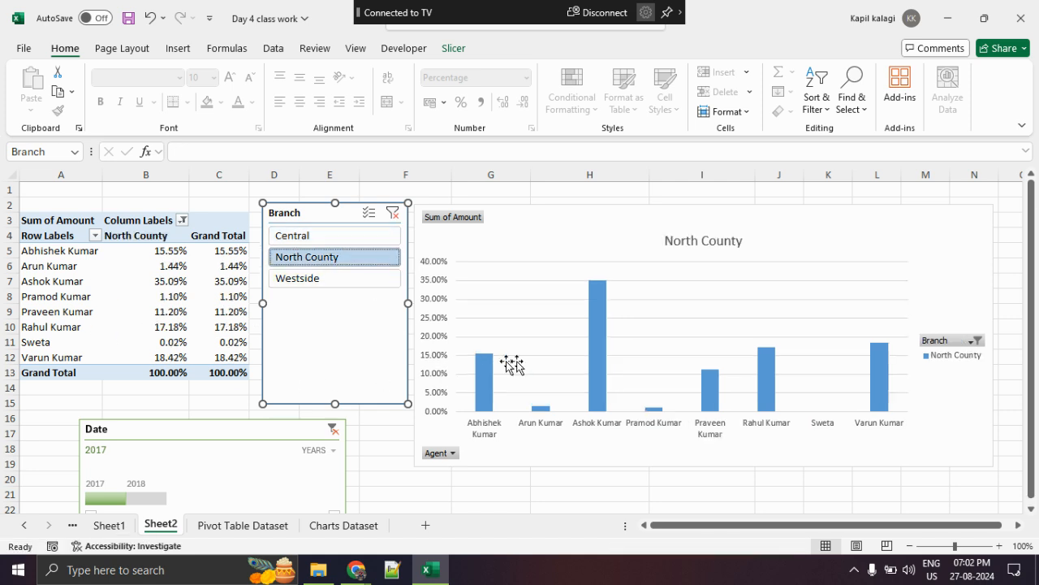
mouse_move(770, 367)
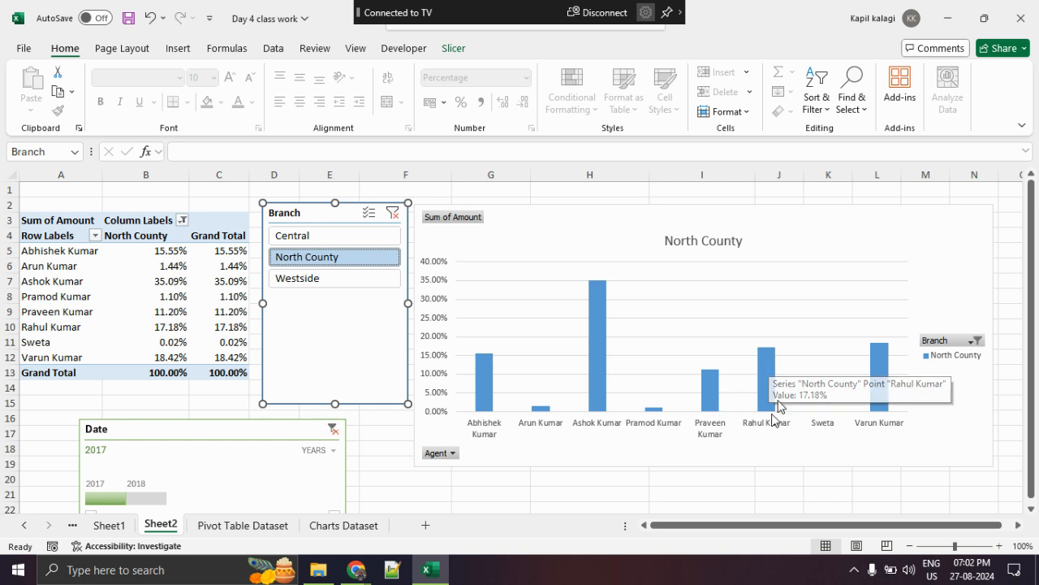
- Check the Google Meet call window and return to the Excel workbook
mouse_move(355, 569)
click(187, 508)
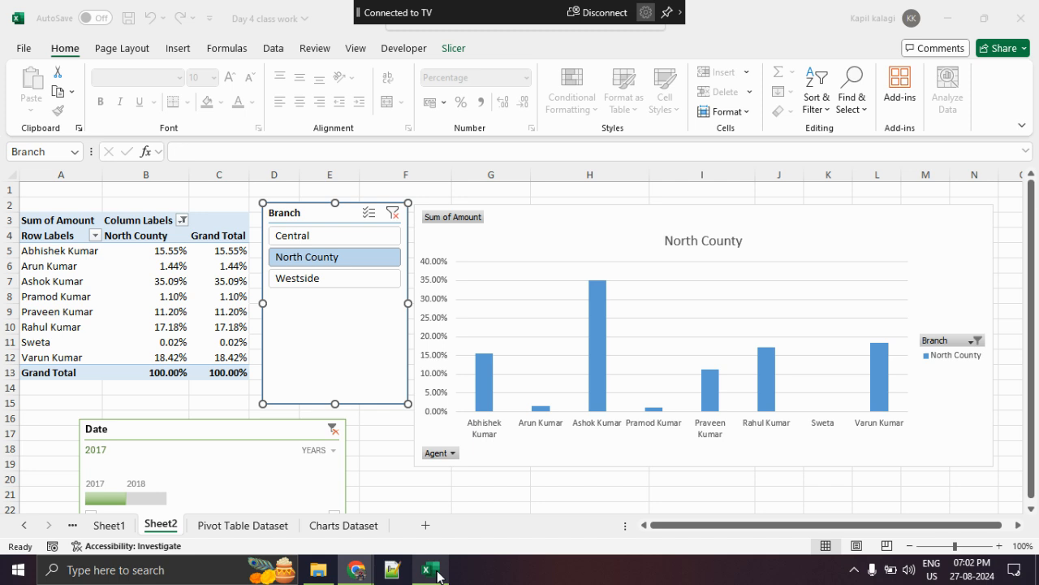
click(430, 569)
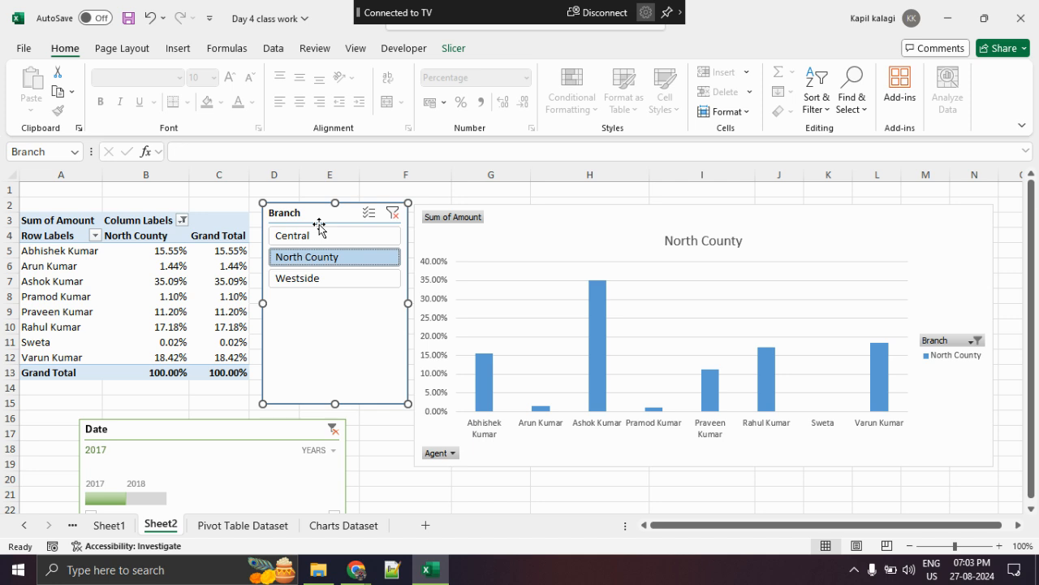
- Move the Date timeline up beneath the PivotTable, set its level to Quarters, and filter to Q1 - Q2 2017
drag(148, 436, 165, 411)
click(296, 427)
click(302, 464)
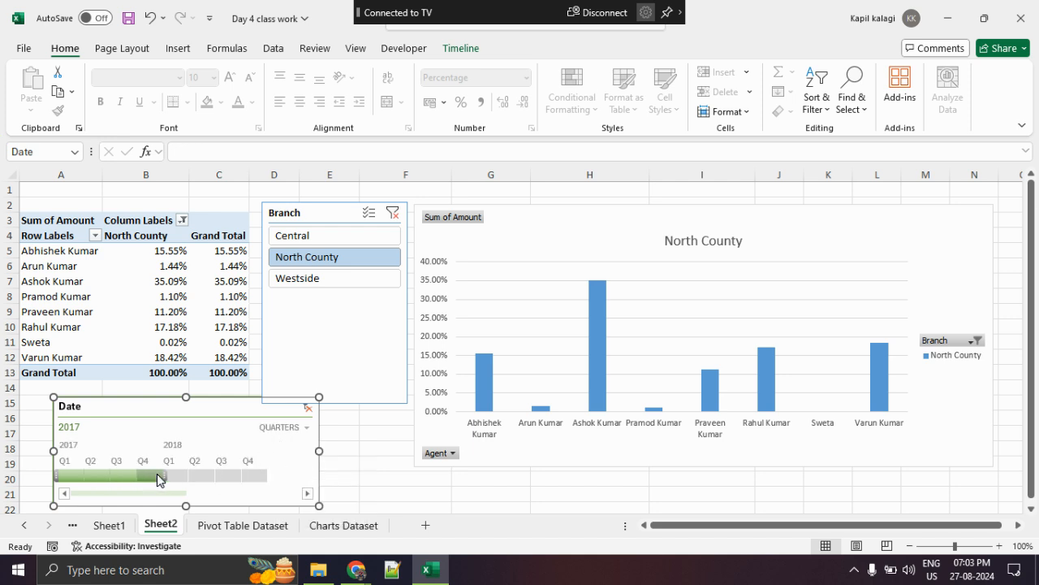
drag(159, 479, 105, 474)
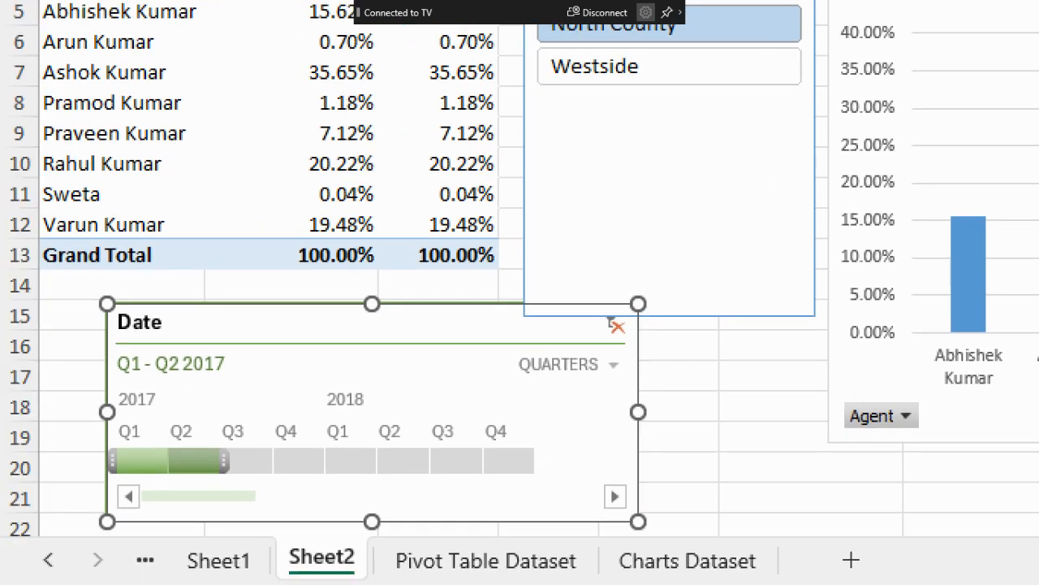
mouse_move(235, 416)
mouse_down()
mouse_move(78, 423)
mouse_move(191, 447)
mouse_up()
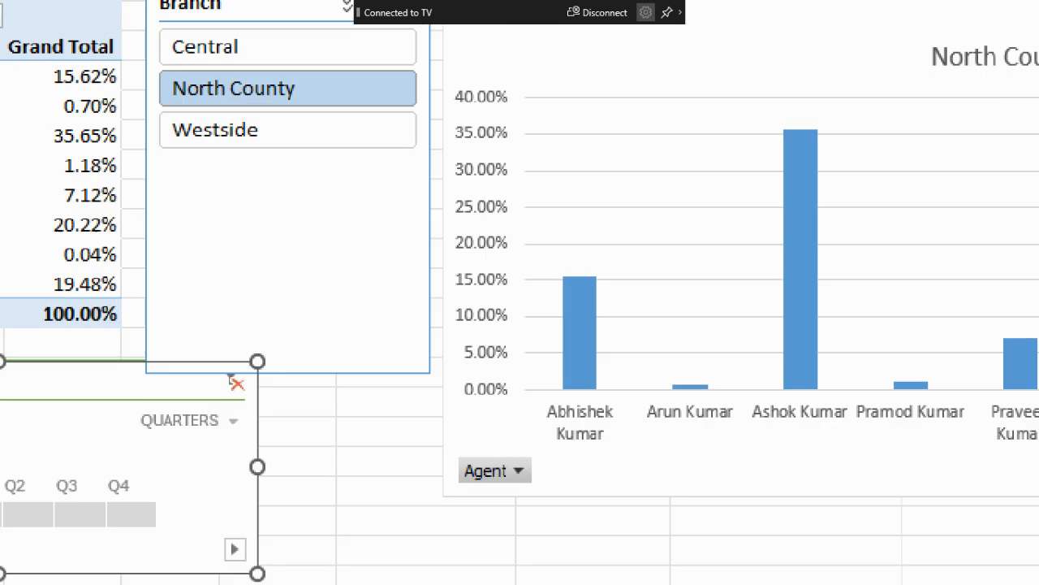
- Group the first three agents in the PivotTable's row labels, cells A5:A7, after circling the grouping commands
drag(60, 251, 65, 281)
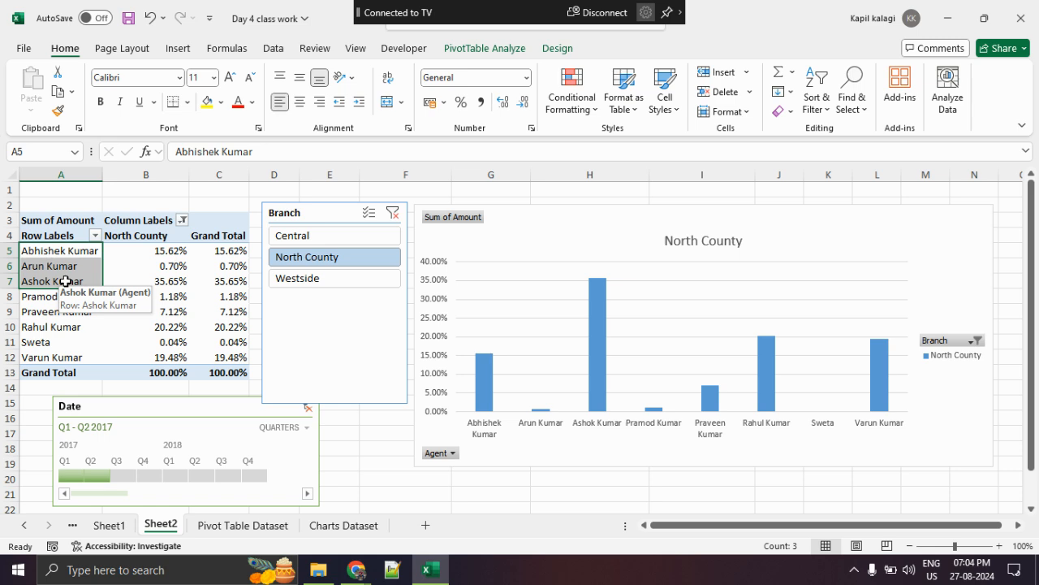
right_click(73, 271)
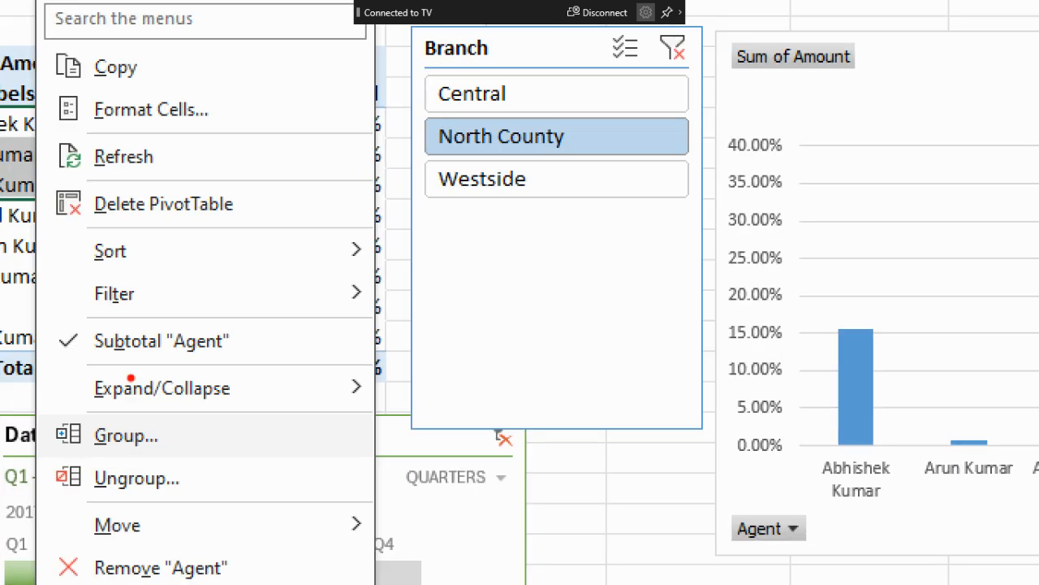
mouse_move(156, 404)
mouse_down()
mouse_move(98, 405)
mouse_move(119, 435)
mouse_up()
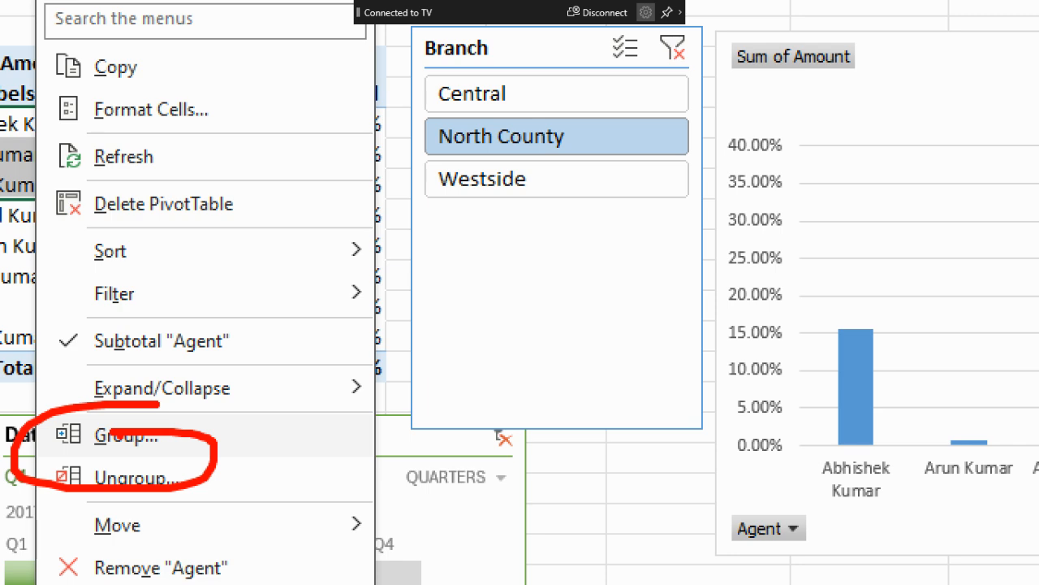
key(Escape)
right_click(82, 267)
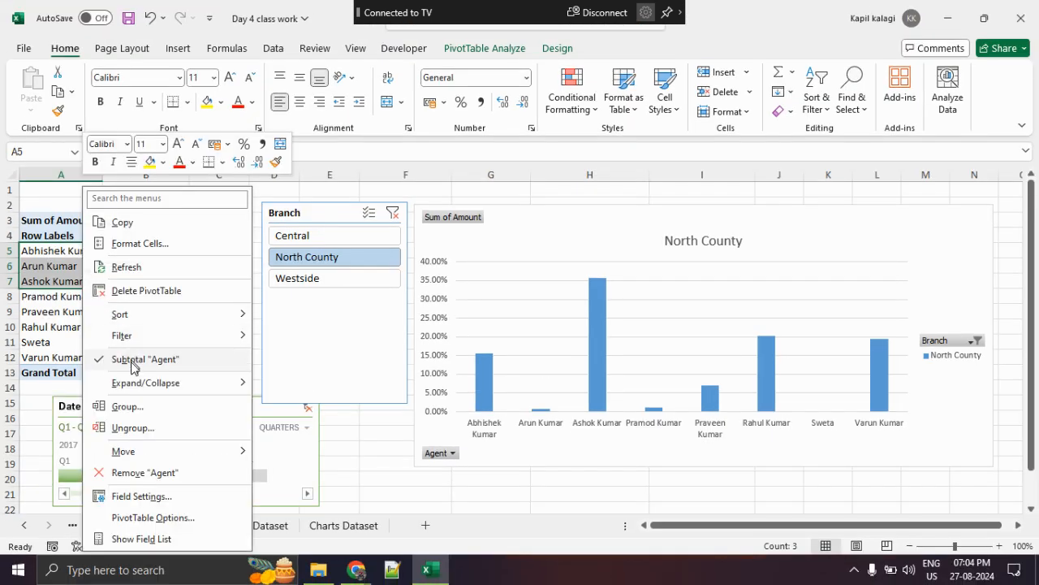
click(129, 407)
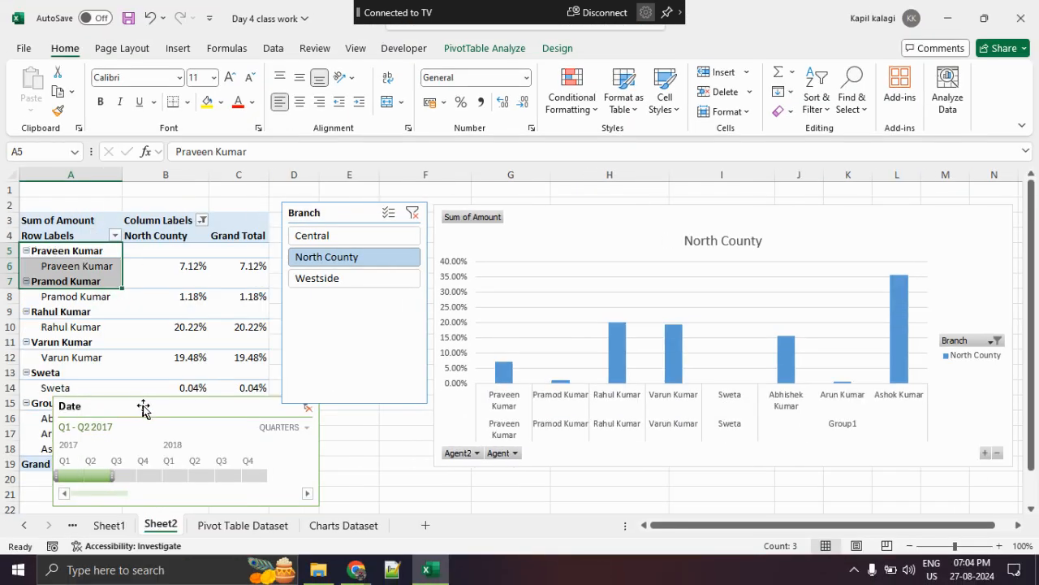
- Move the Date timeline clear of the PivotTable's row labels and mark the new Group1 rows
click(197, 413)
drag(197, 413, 641, 166)
drag(226, 397, 497, 345)
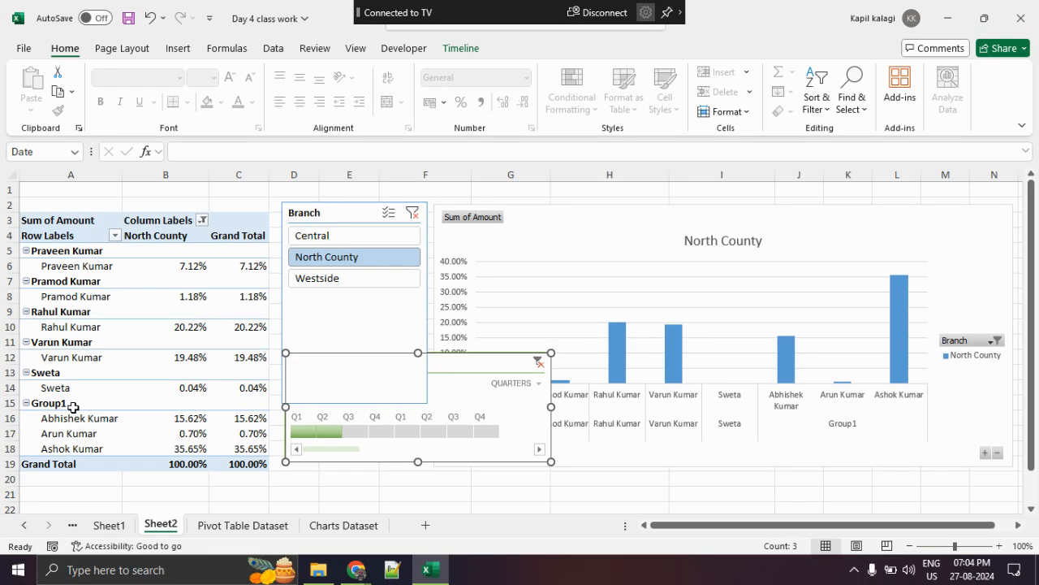
- Replace the Group1 label in cell A15 with a person's first name
click(126, 394)
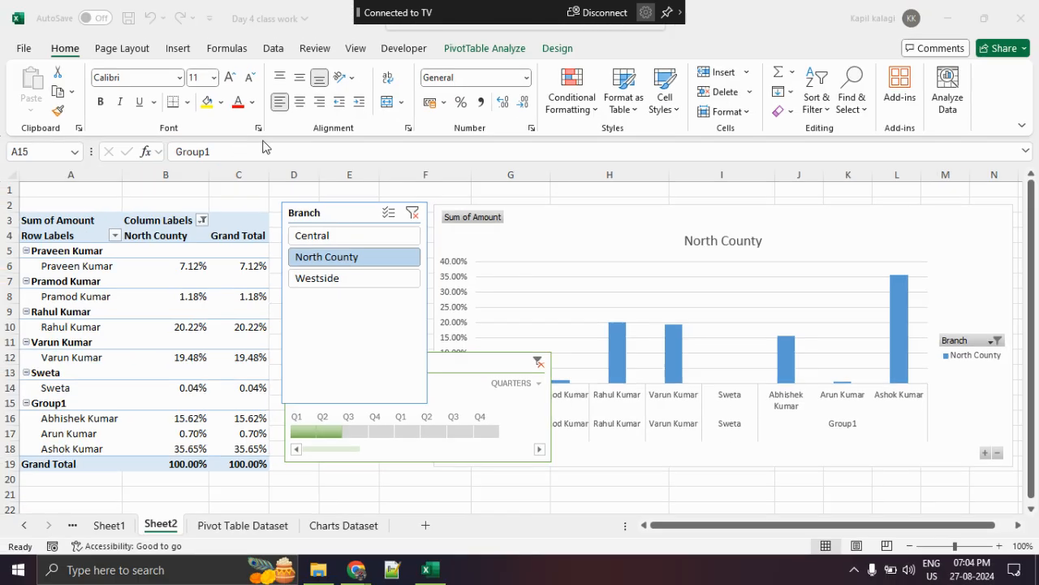
click(232, 150)
key(BackSpace)
key(BackSpace)
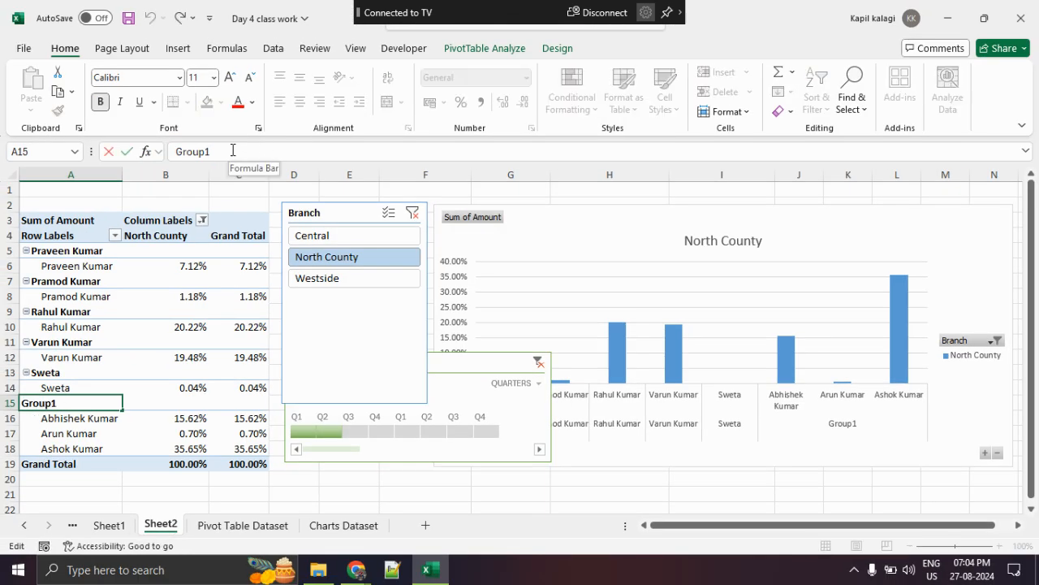
key(BackSpace)
key(BackSpace)
key(BackSpace)
key(BackSpace)
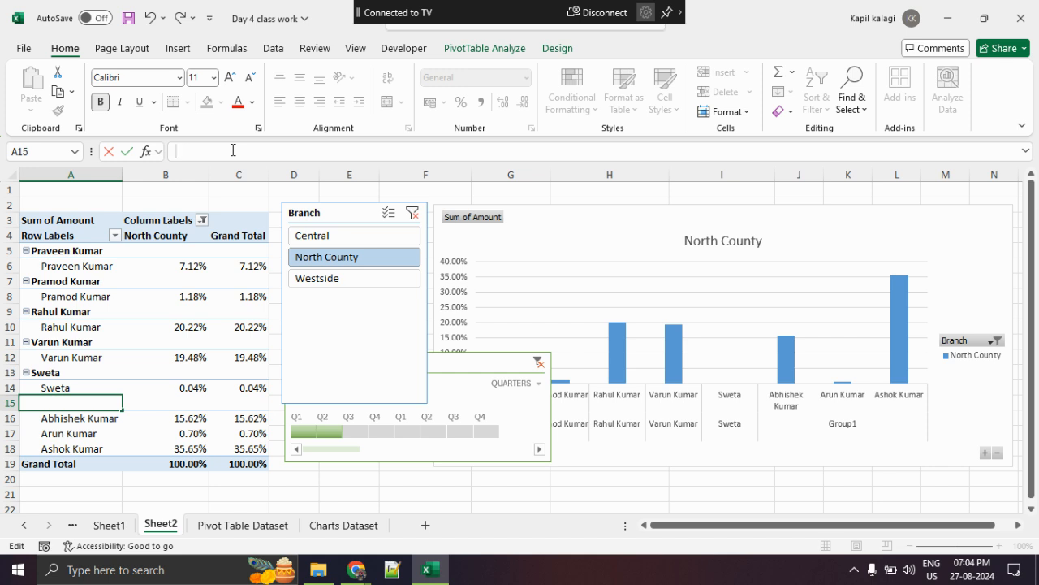
text(Muskesh)
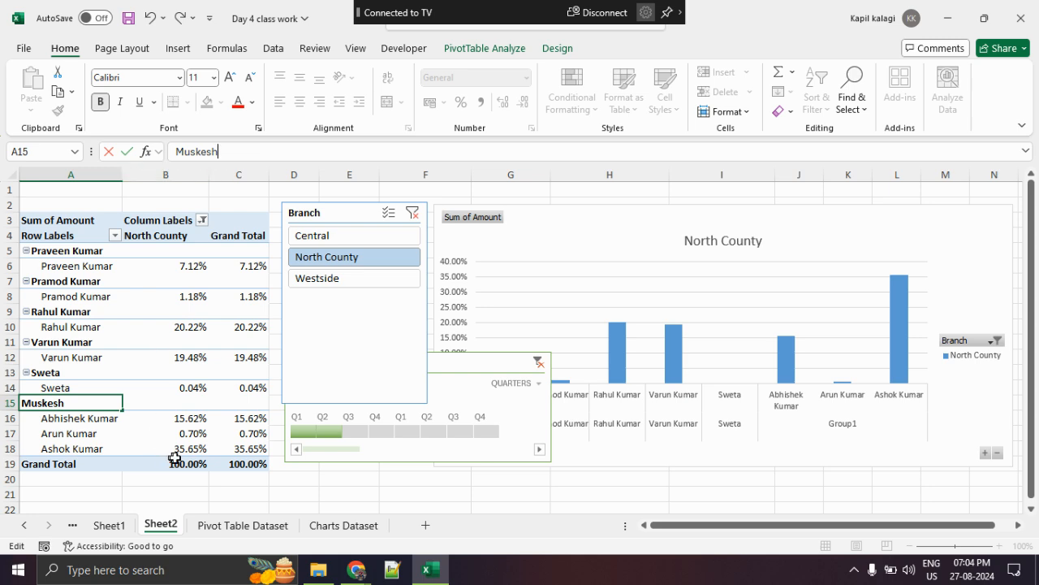
click(274, 492)
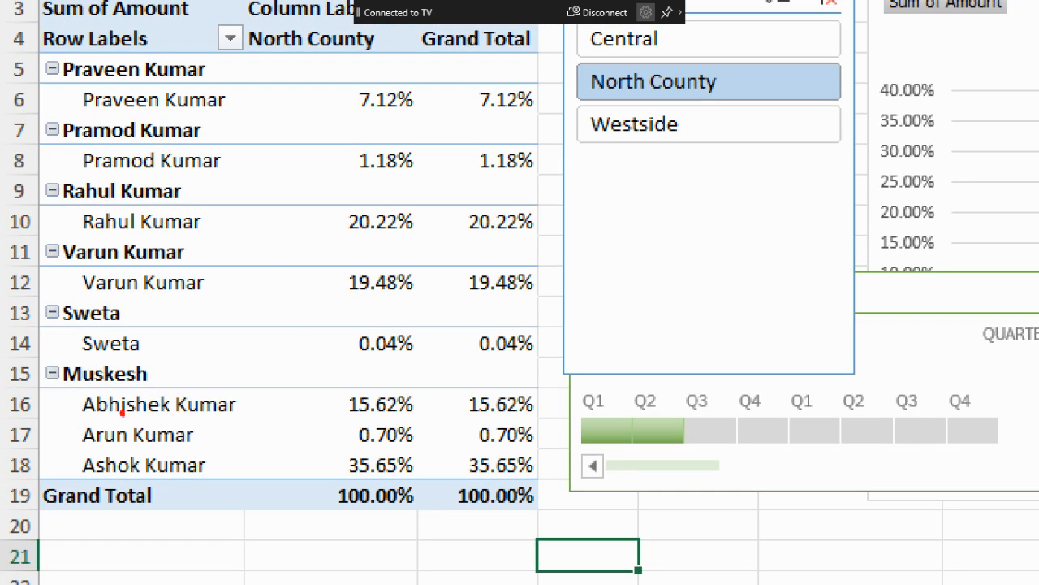
- Collapse every group in the PivotTable's row labels, from the renamed group in row 15 up to the one in row 5
mouse_move(165, 367)
mouse_down()
mouse_move(6, 375)
mouse_move(580, 529)
mouse_move(32, 368)
mouse_up()
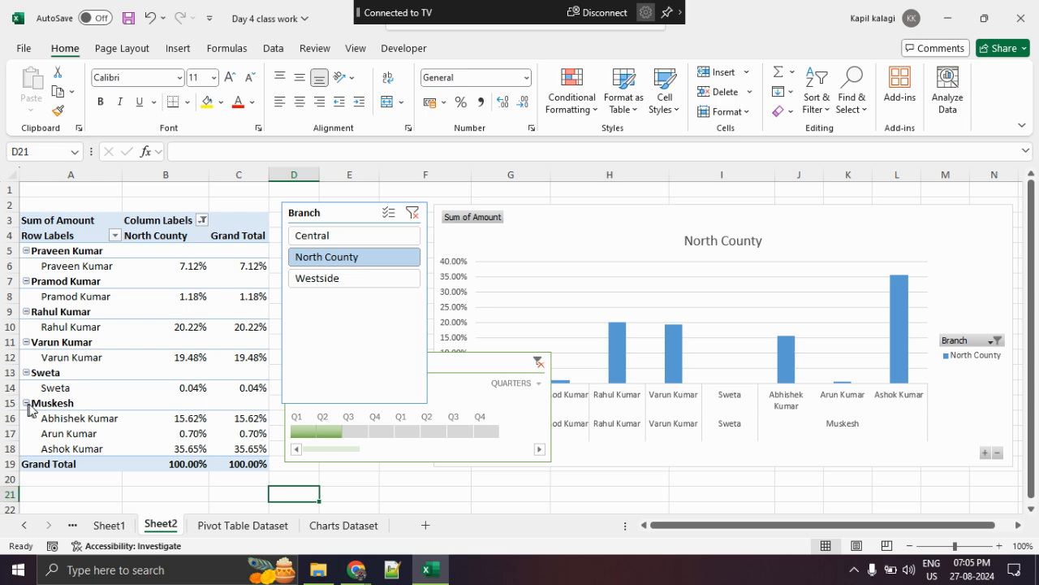
click(26, 403)
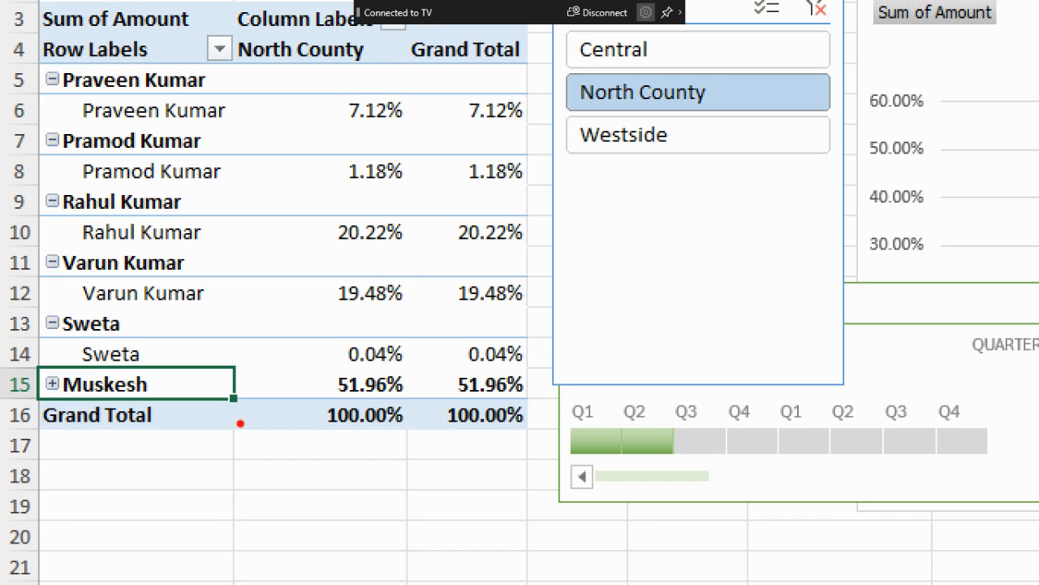
mouse_move(226, 388)
mouse_down()
mouse_move(291, 387)
mouse_move(272, 395)
mouse_up()
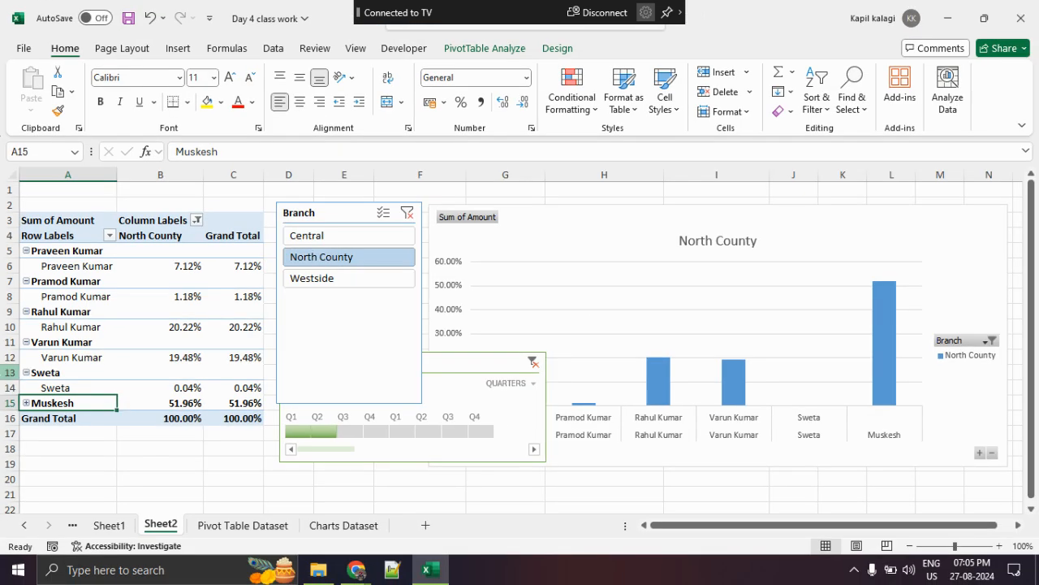
click(27, 372)
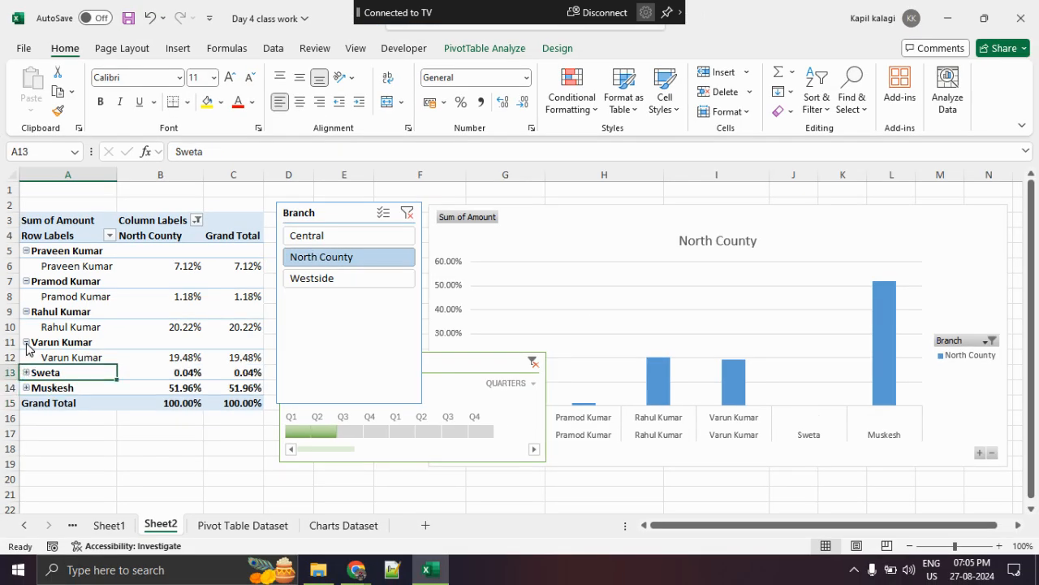
click(27, 342)
click(27, 311)
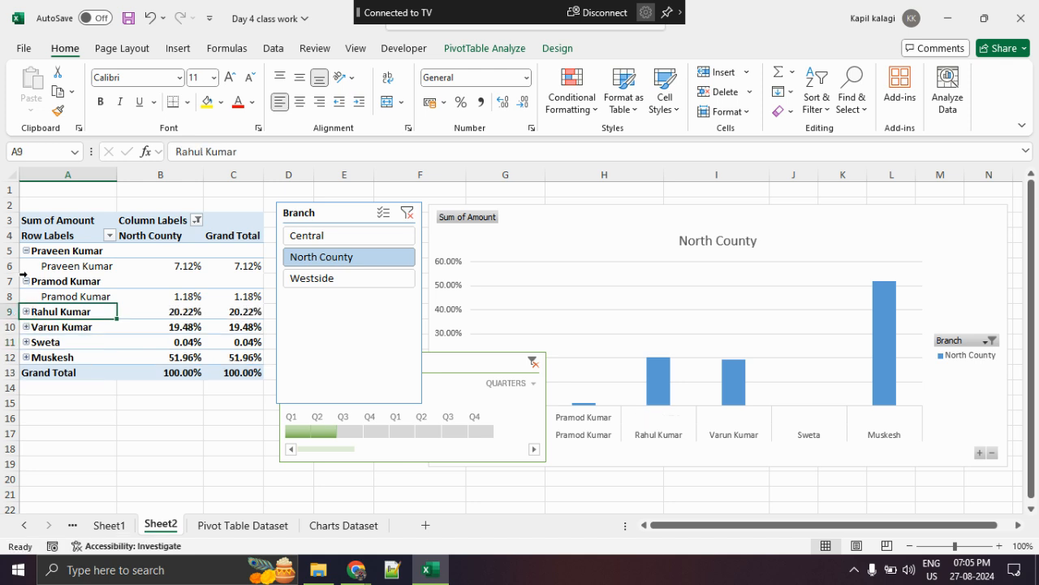
click(26, 281)
click(27, 252)
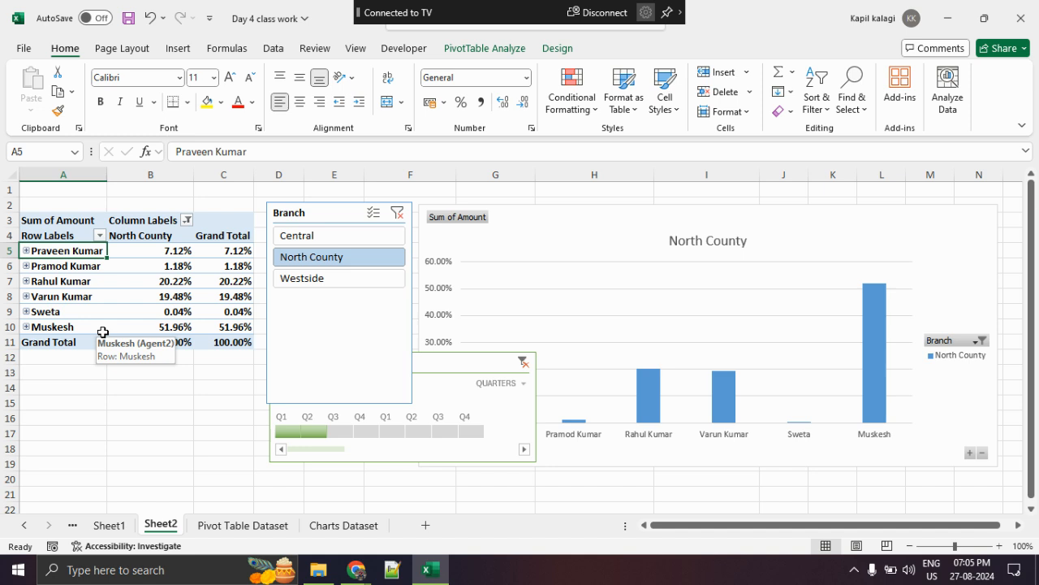
- Zoom in on the PivotChart and circle the renamed group's column, then clear the markup
key(ctrl+1)
click(954, 474)
mouse_move(781, 315)
mouse_down()
mouse_move(757, 153)
mouse_move(696, 476)
mouse_move(786, 235)
mouse_up()
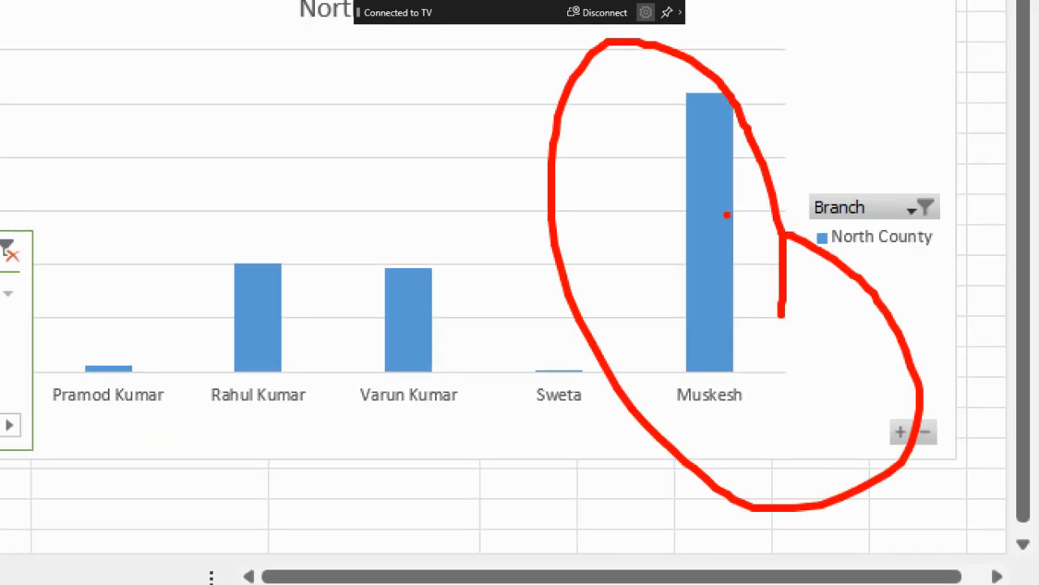
key(Escape)
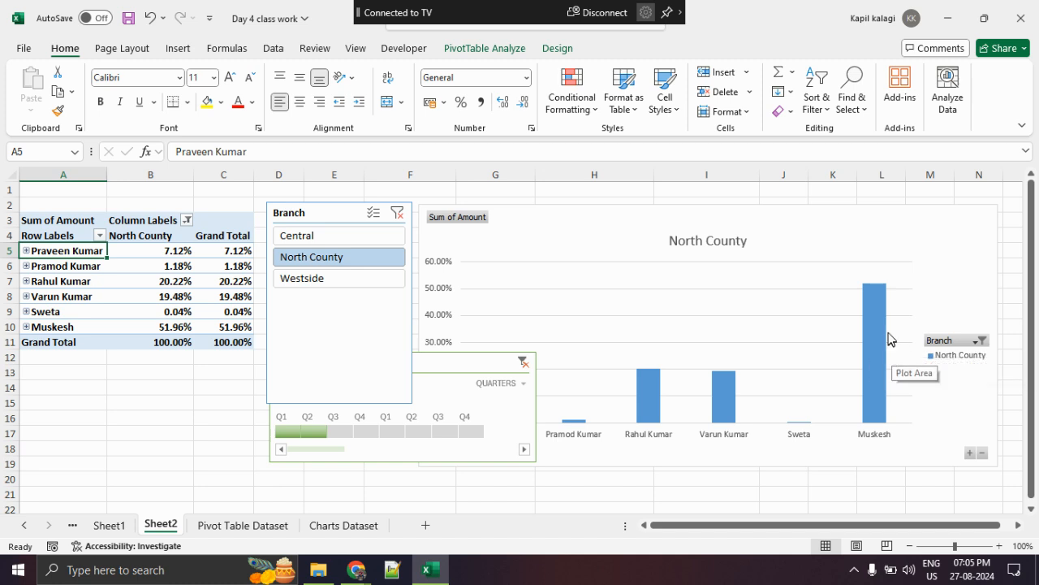
- Go back to the Question to analyse sheet and review the remaining questions, down to the classical view in the PivotTable
click(114, 524)
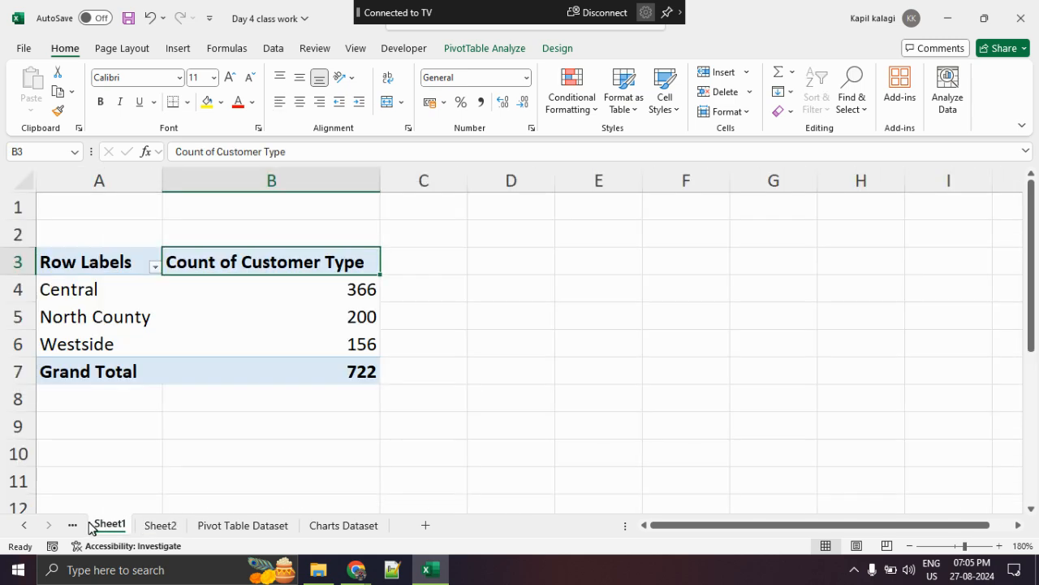
click(73, 525)
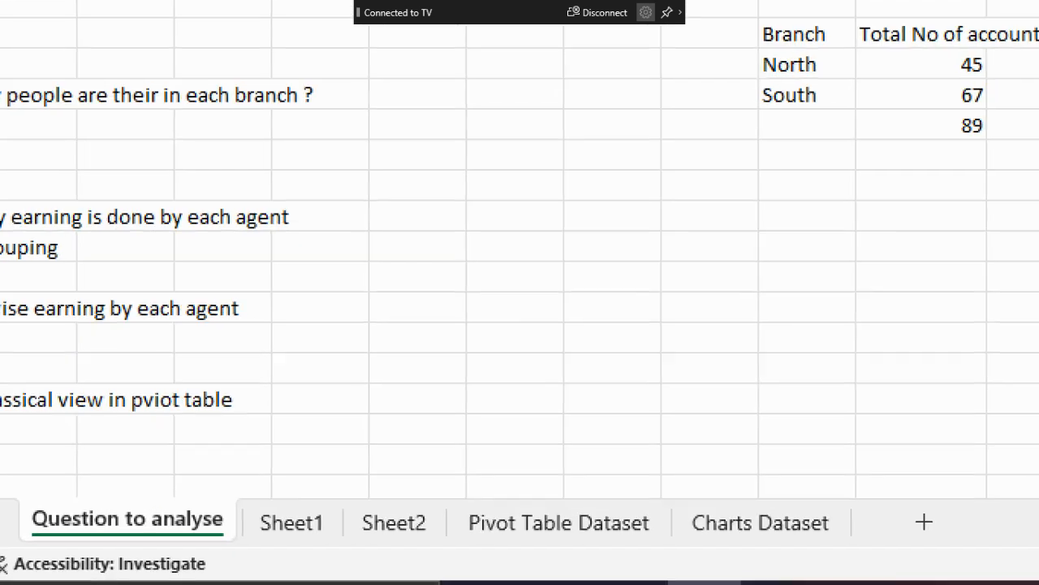
click(157, 513)
drag(225, 479, 126, 468)
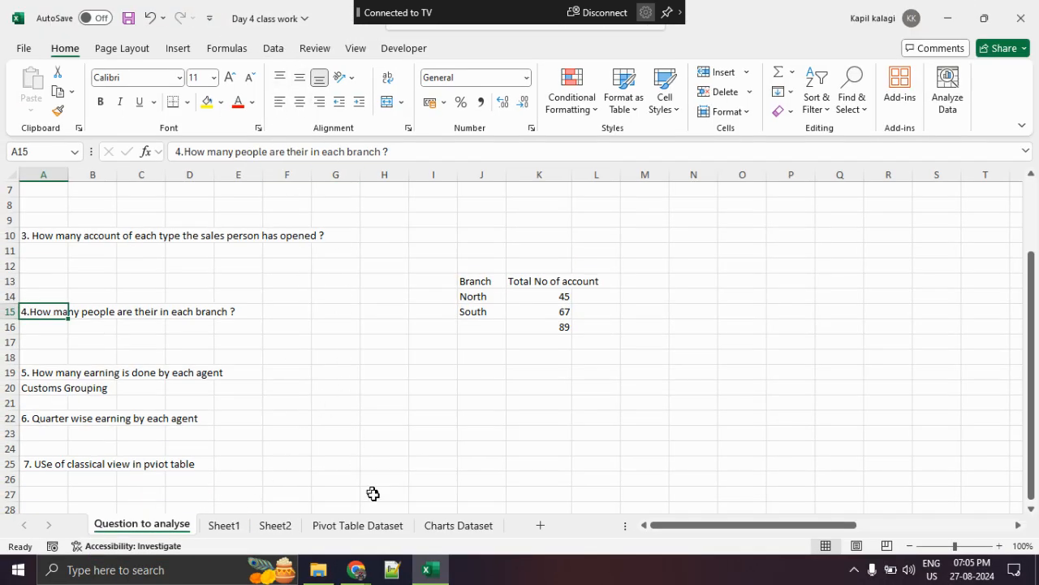
- Open the Day 5 class work workbook from the DA14 and DA12 Batch folder in Excel Class
click(318, 570)
click(301, 404)
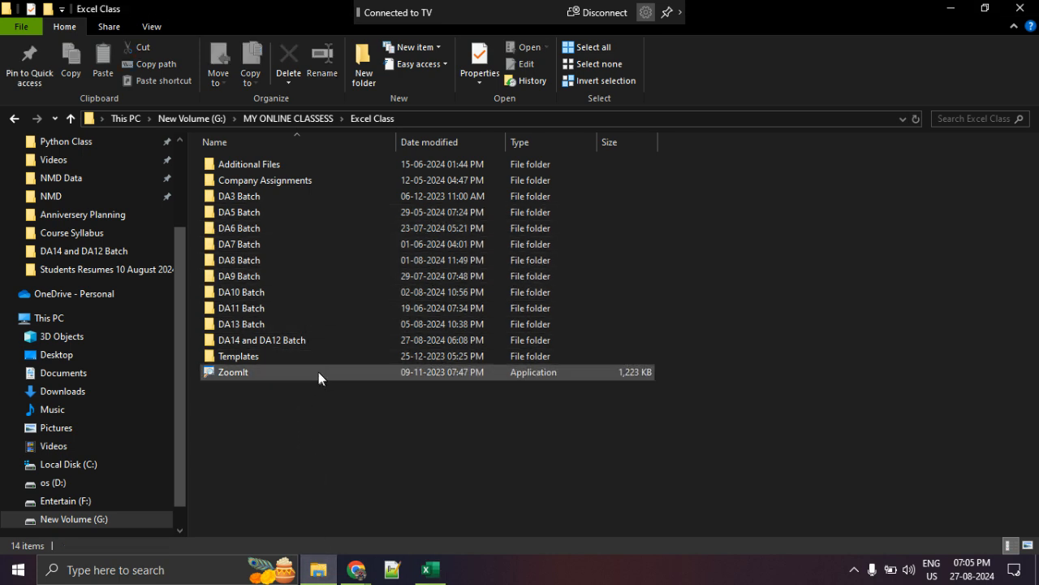
double_click(322, 341)
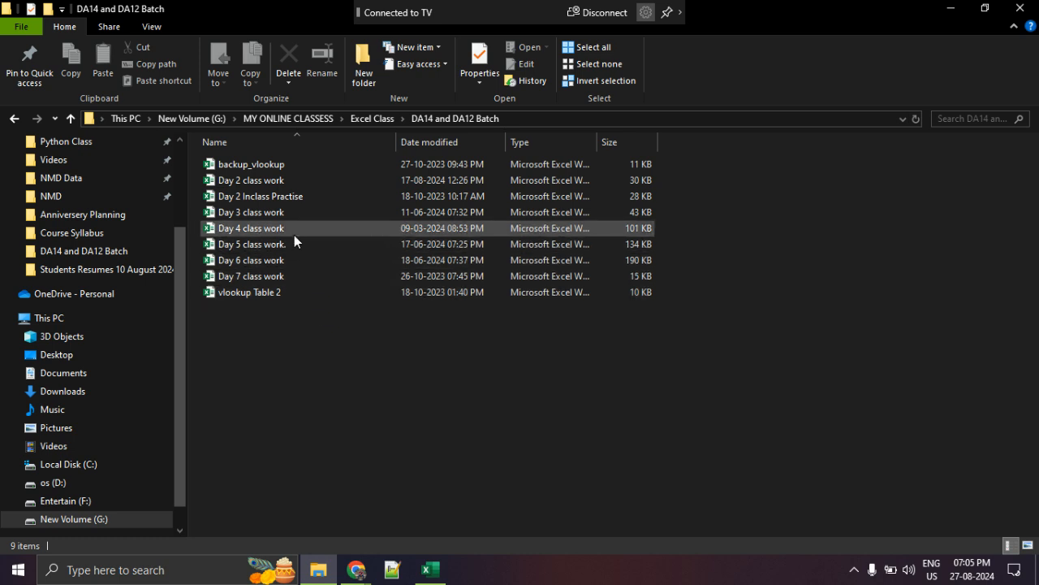
click(294, 244)
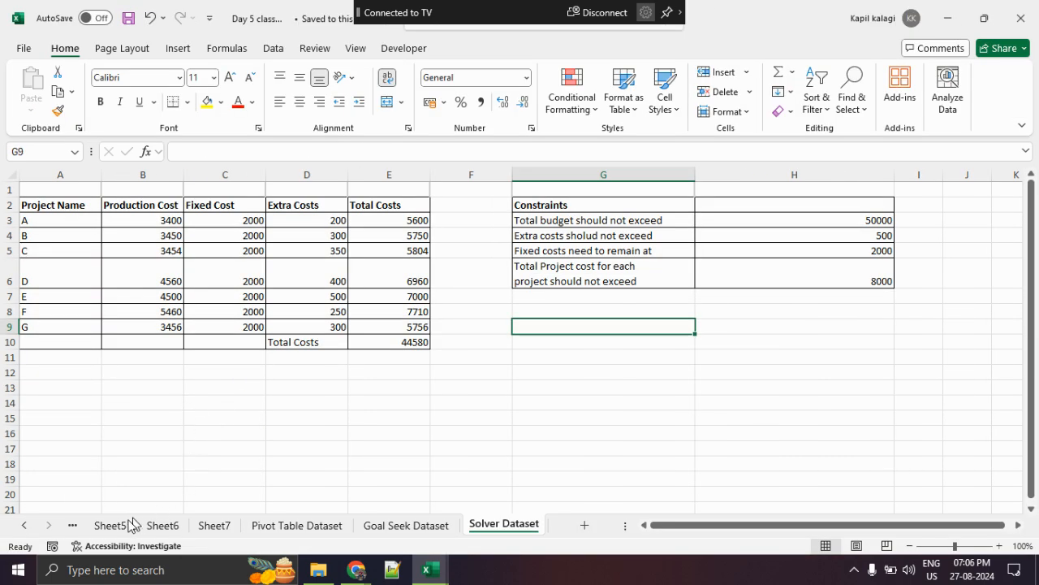
- Show the Question to analyse sheet in Day 5 class work and mark up the first classic-view question, clearing the markup when done
click(25, 525)
click(24, 526)
click(24, 525)
click(143, 526)
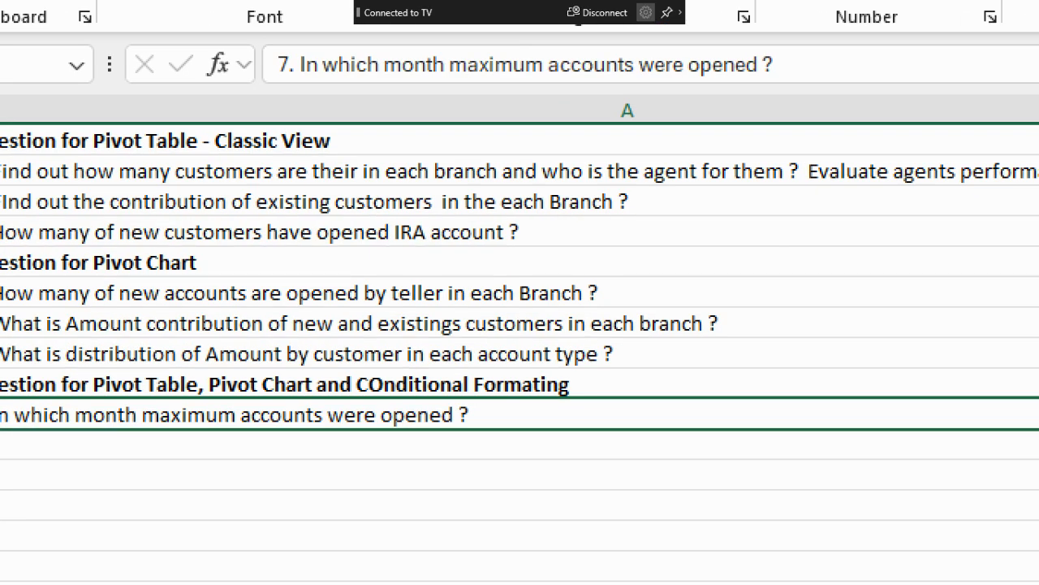
click(550, 204)
mouse_move(566, 172)
mouse_down()
mouse_move(153, 478)
mouse_move(527, 199)
mouse_up()
key(Escape)
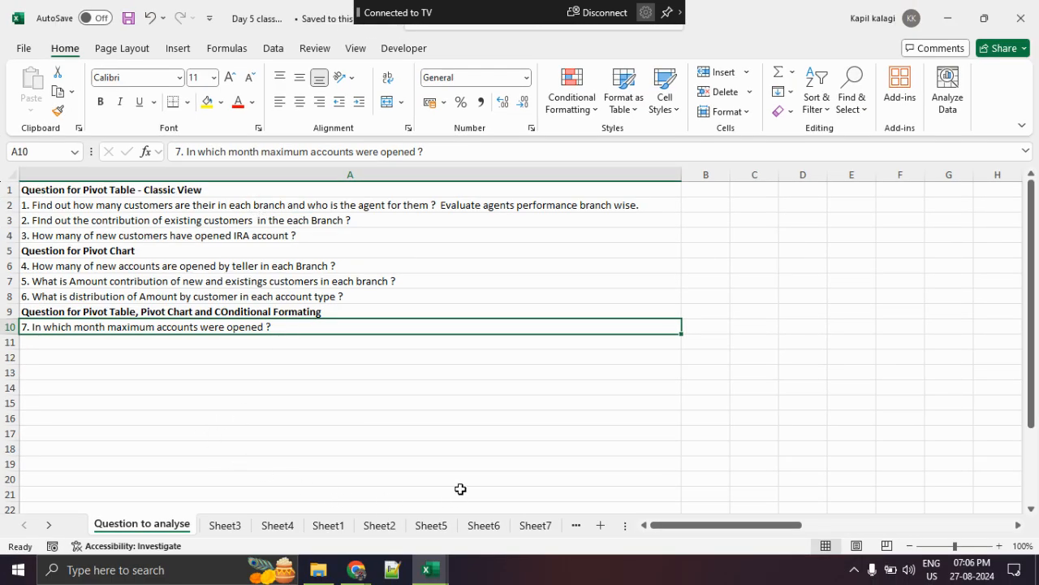
- Switch from the Excel workbooks to the Google Meet call and look through the participants in the meeting's people list
key(alt+Tab)
key(alt+Tab)
key(alt+Tab)
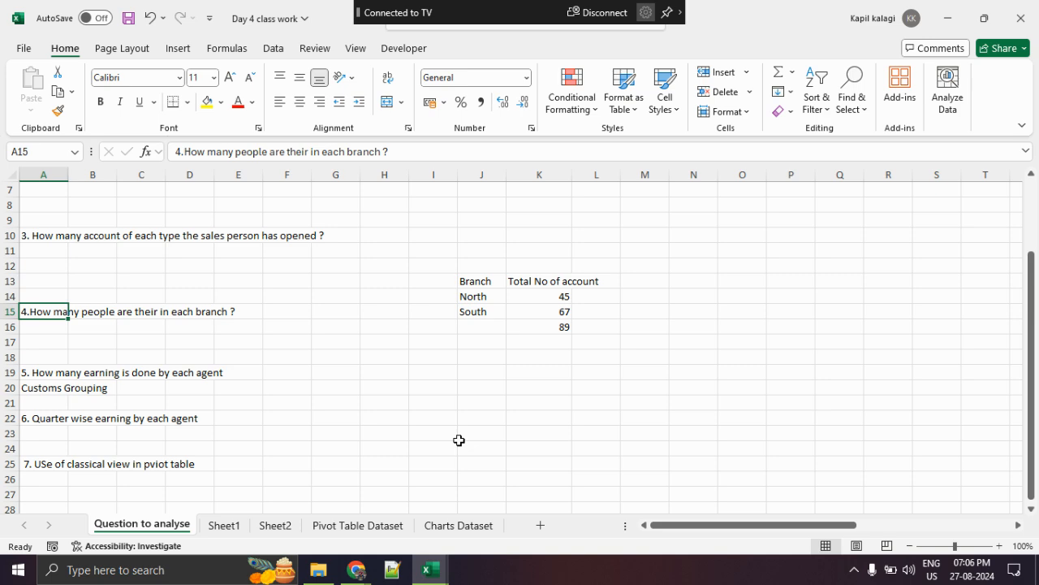
key(alt+Tab)
key(alt+Tab)
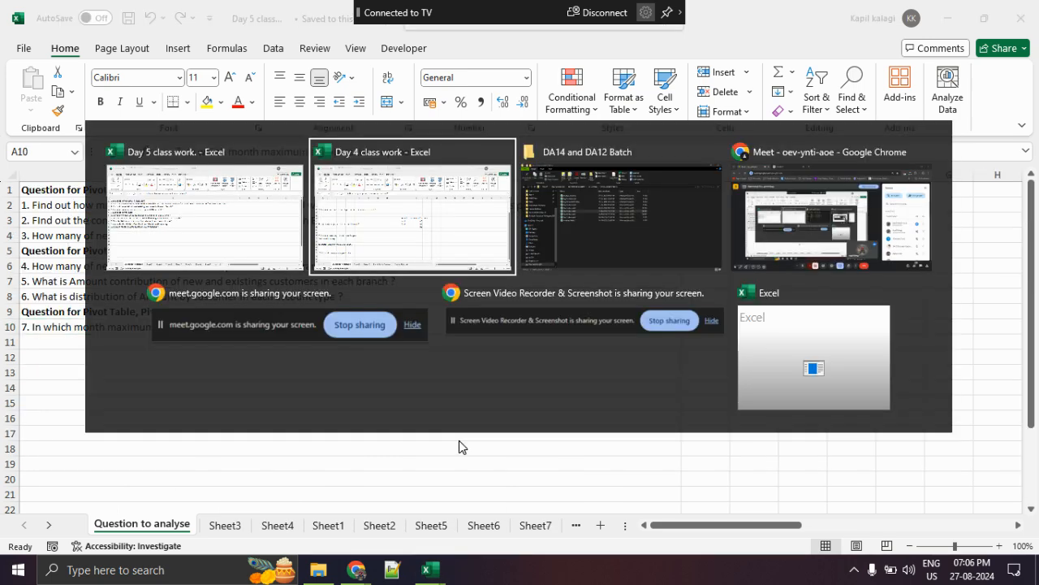
key(alt+Tab)
key(Tab)
key(Tab)
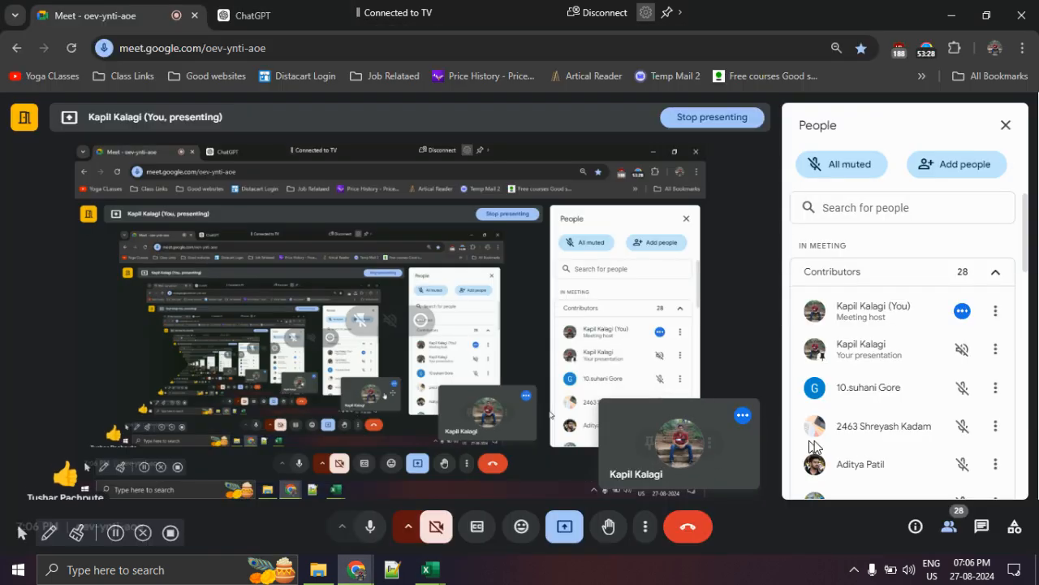
scroll(889, 453, down, 15)
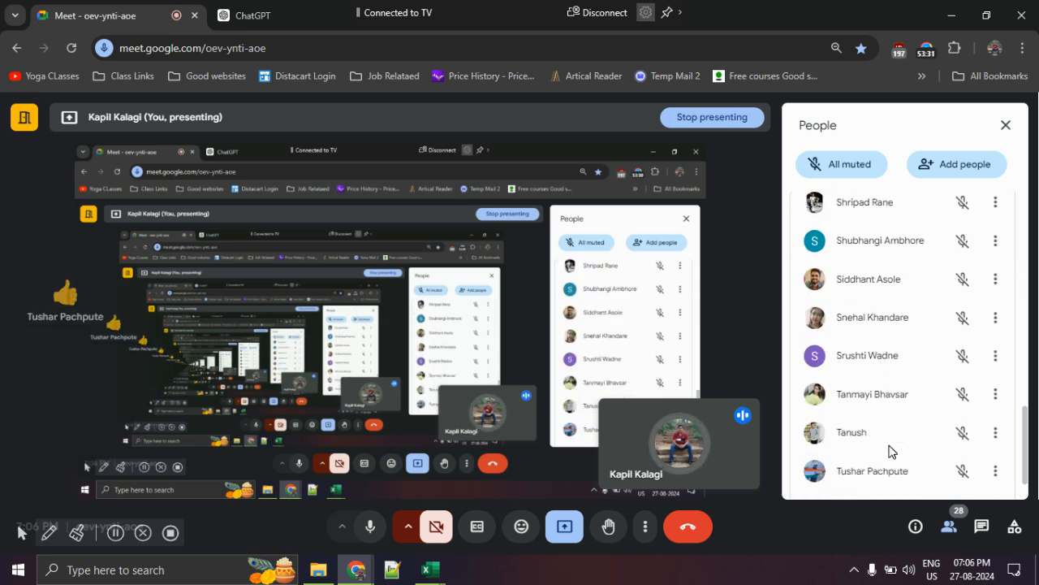